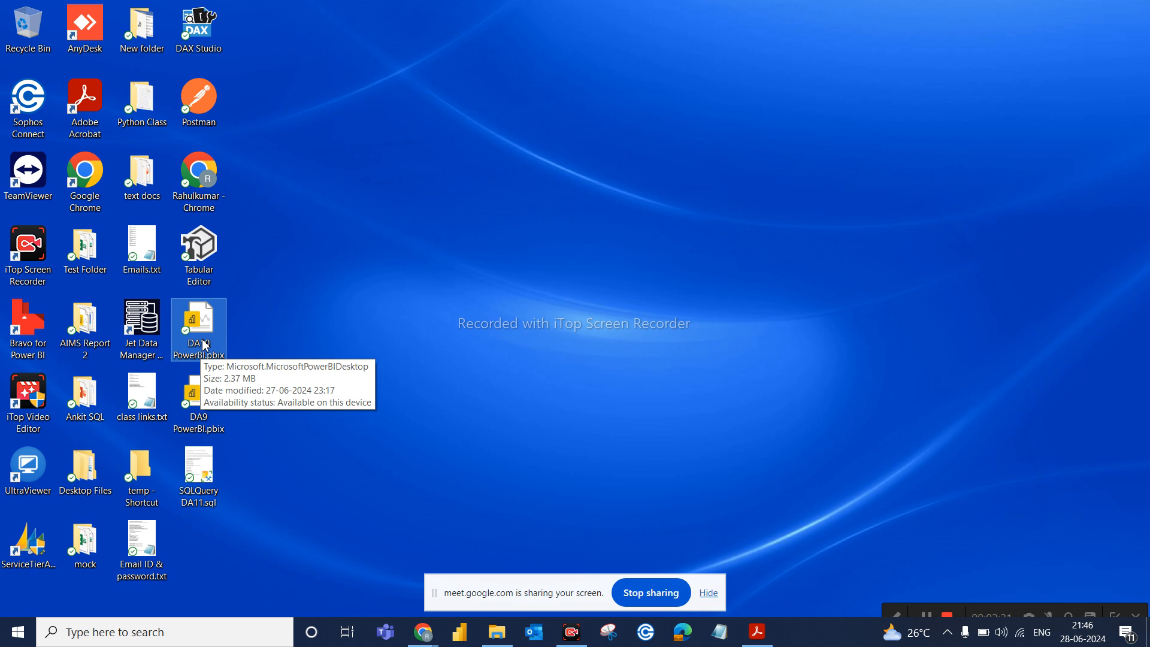
Open the DA10 PowerBI.pbix report from the desktop
double_click(202, 347)
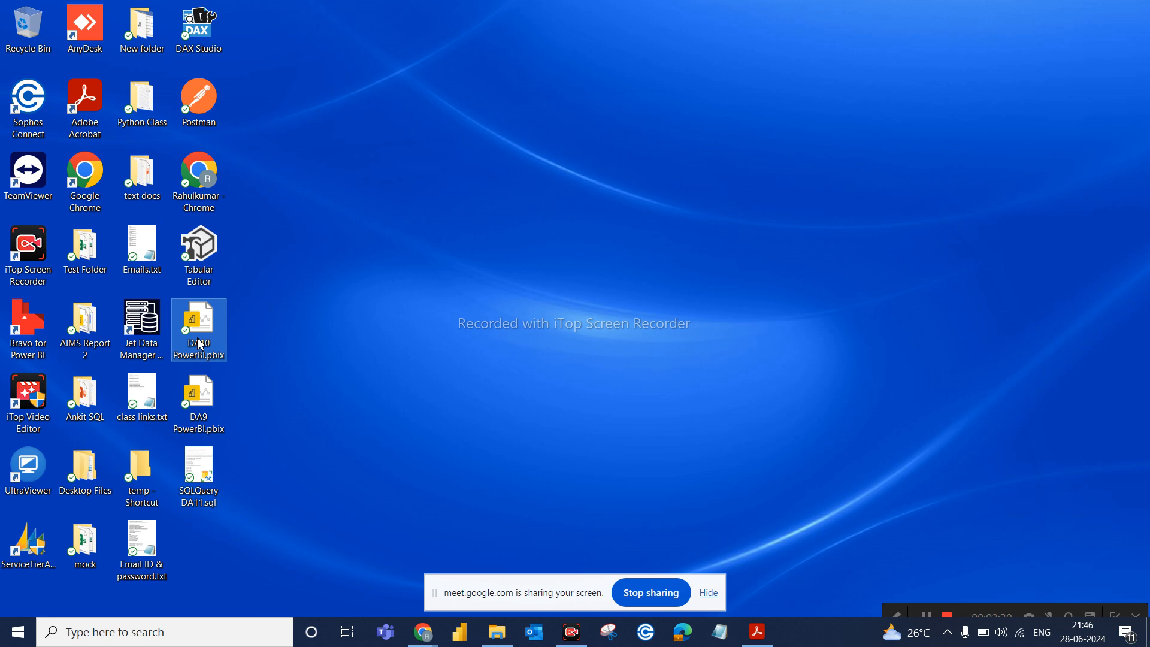
double_click(200, 344)
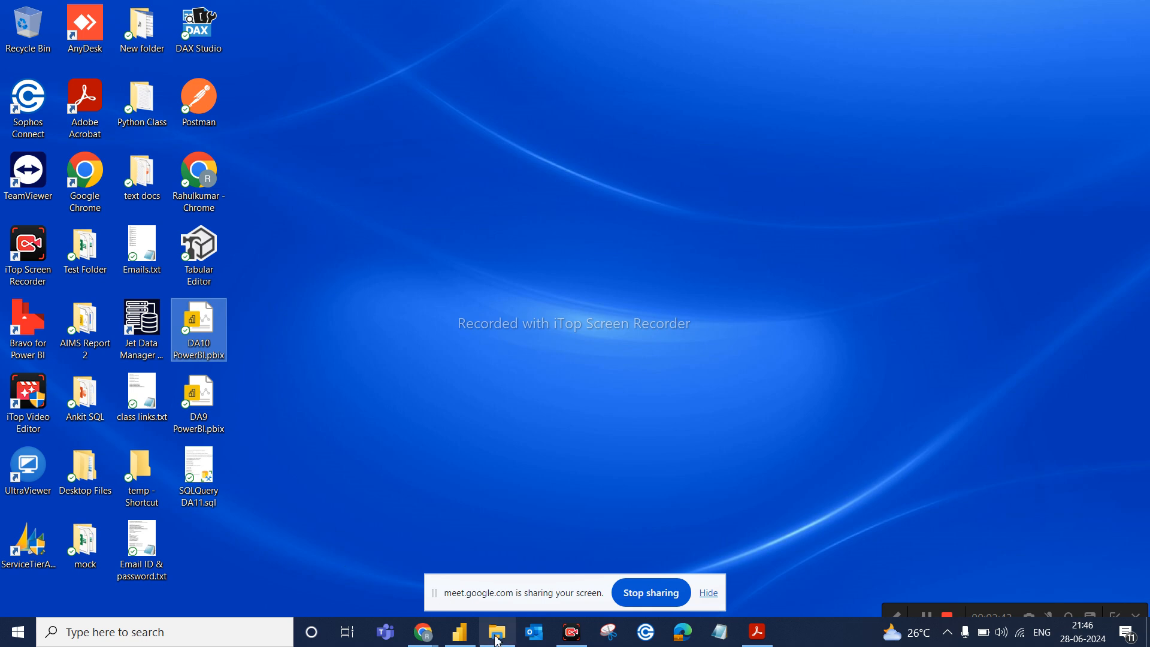
mouse_move(472, 642)
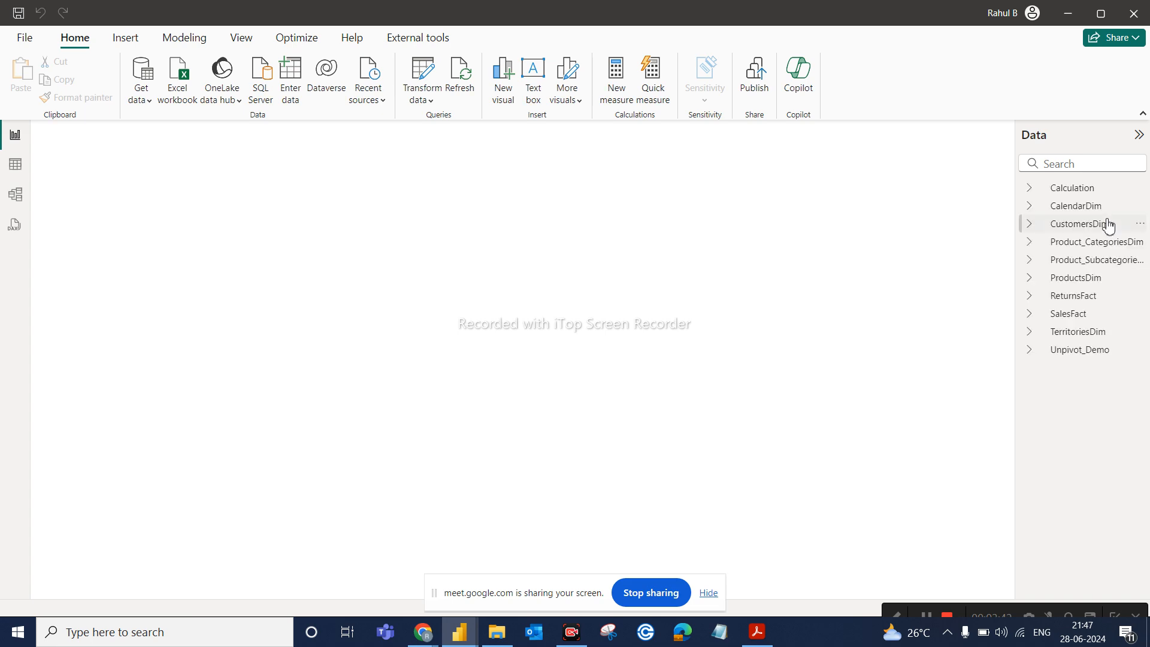
mouse_move(1108, 225)
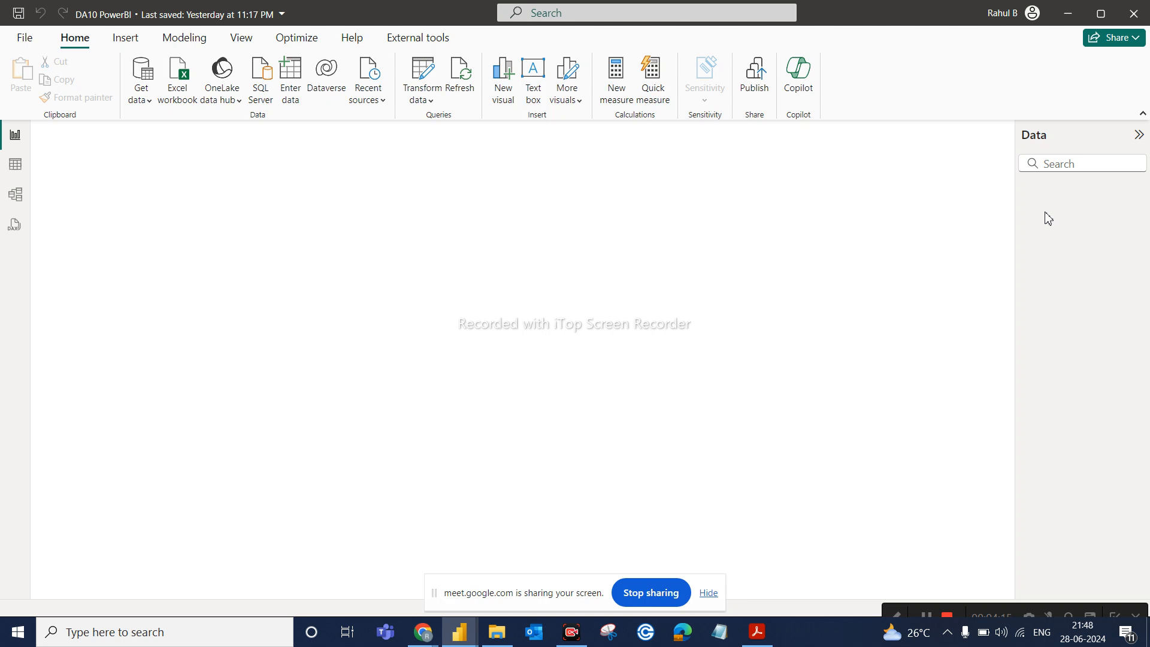
mouse_move(1047, 220)
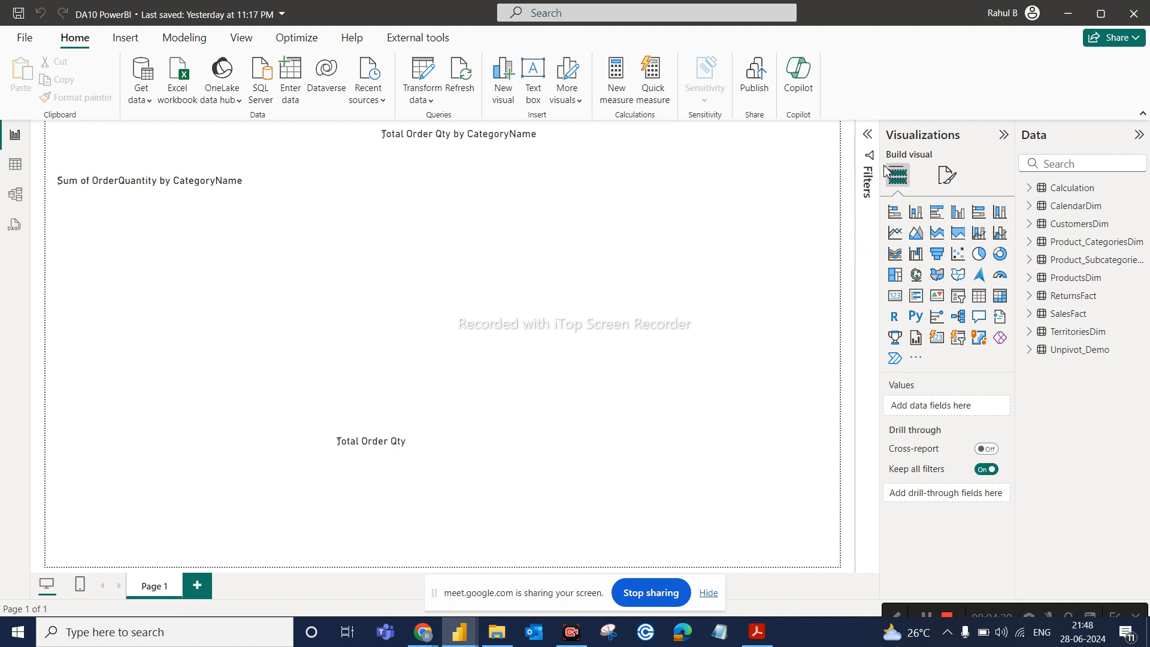
Show the data of the CalendarDim table and inspect its Date and Year columns
left_click(18, 172)
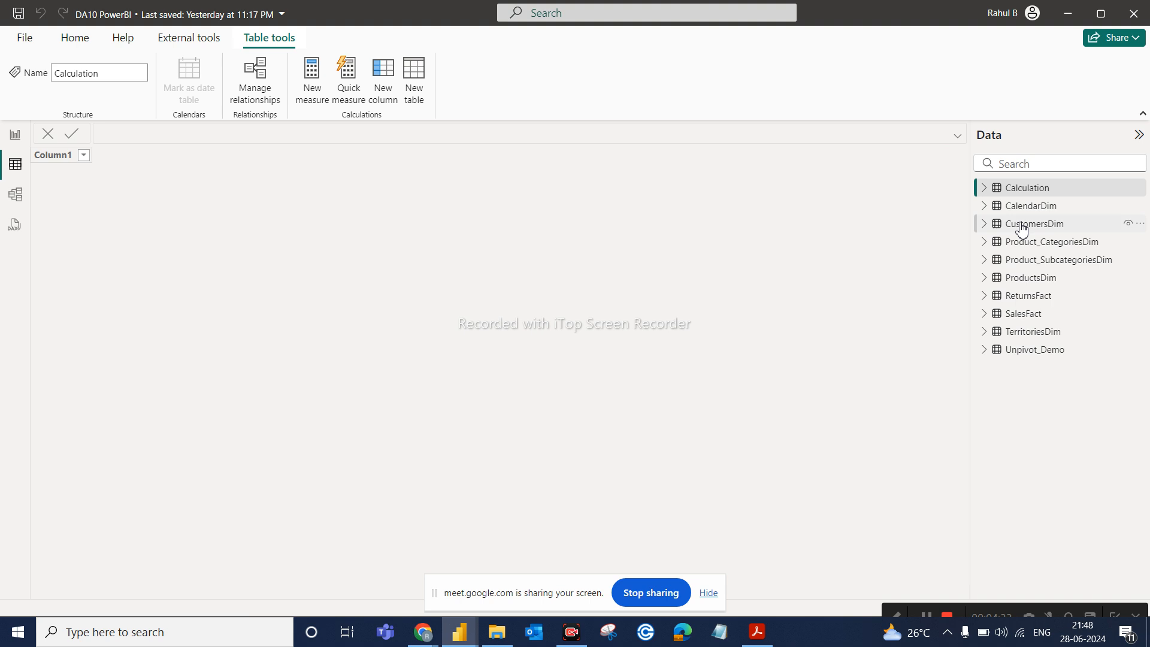
left_click(1031, 207)
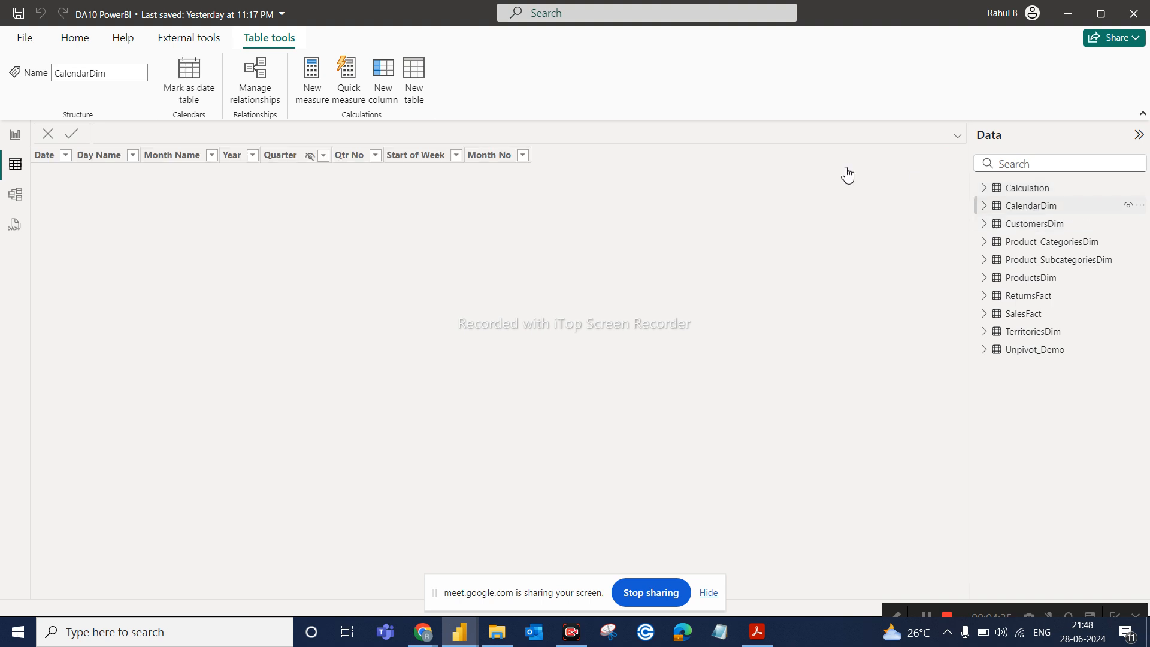
left_click(46, 156)
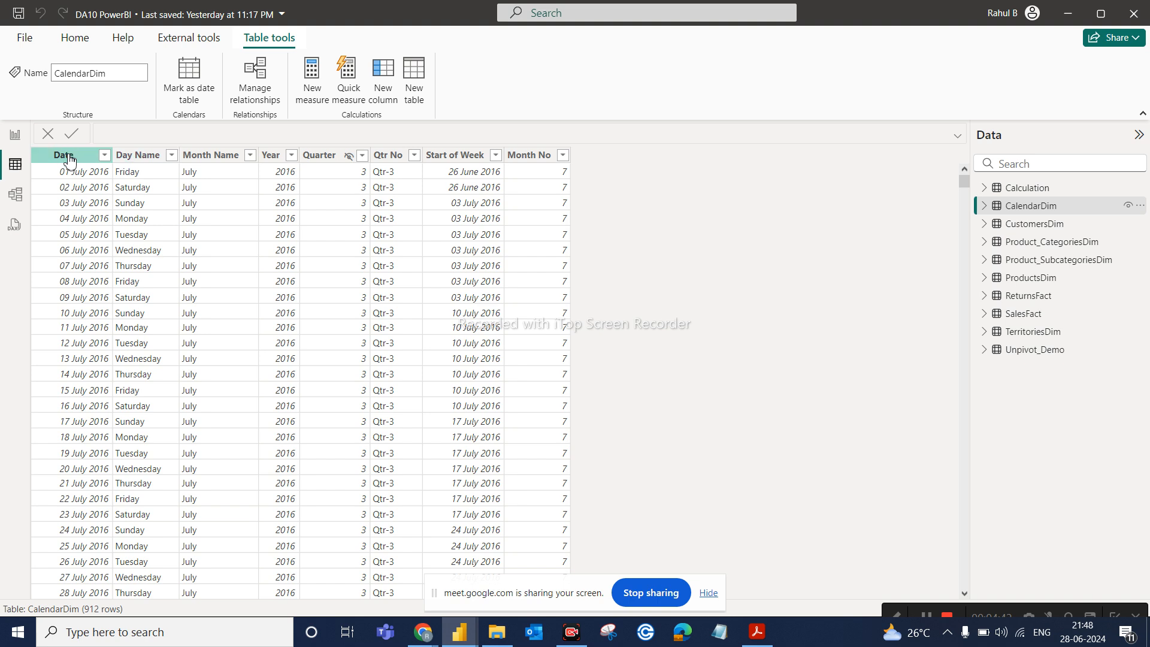
left_click(65, 155)
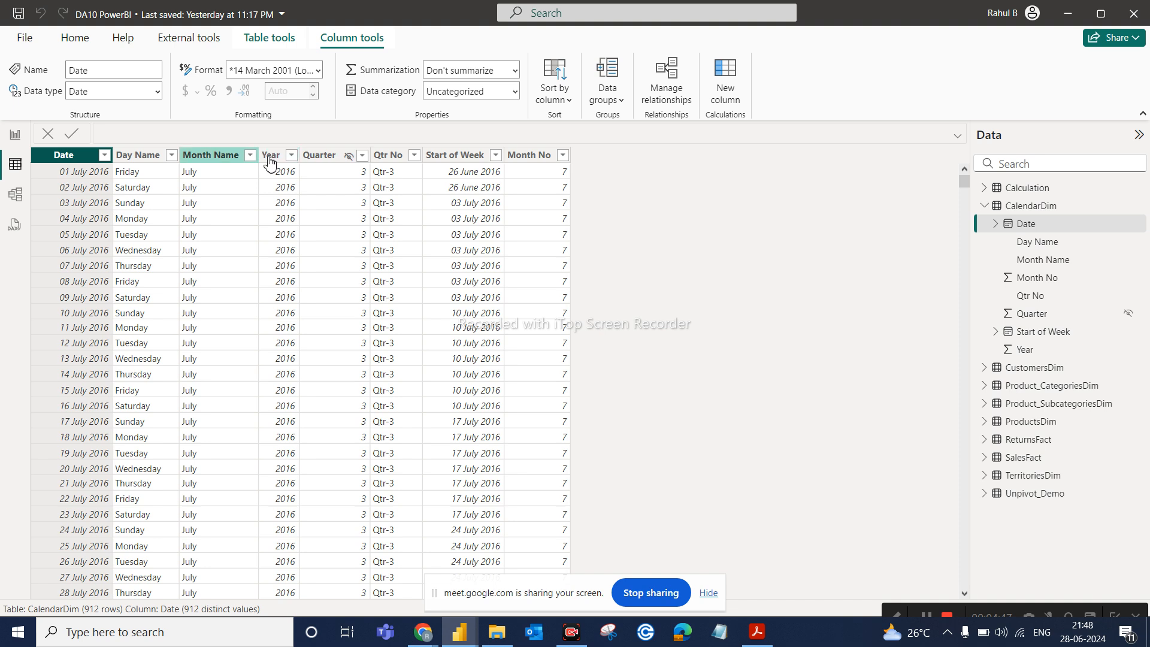
left_click(274, 157)
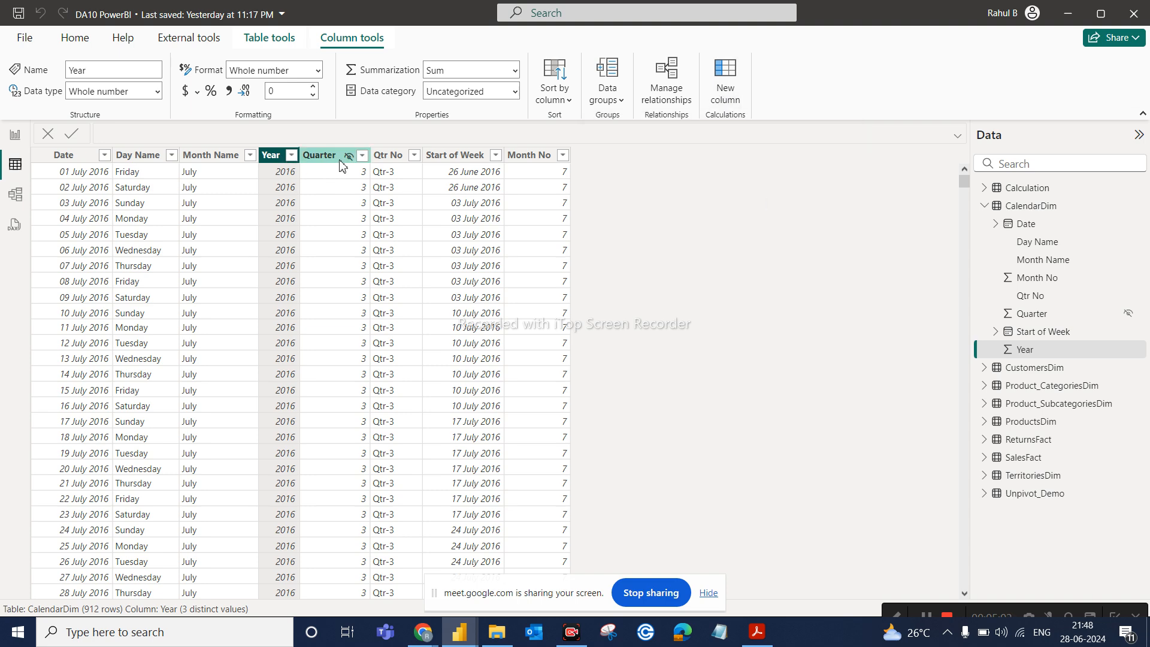
left_click(1023, 350)
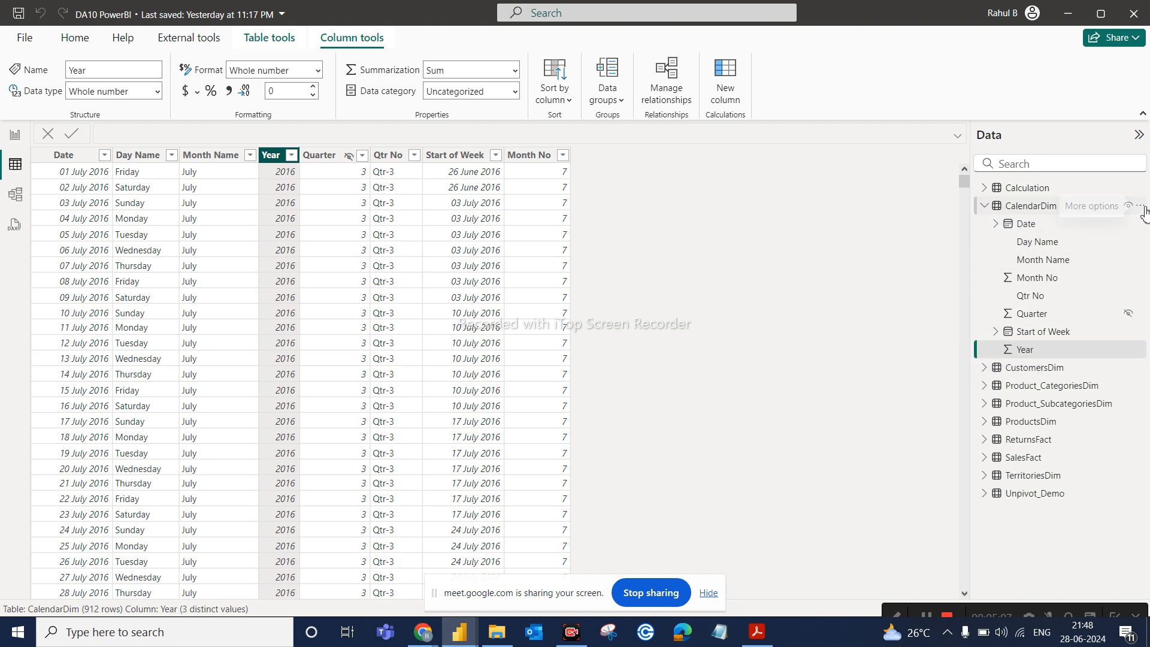
Add a new calculated column to the CalendarDim table and expand its formula editor
left_click(1140, 205)
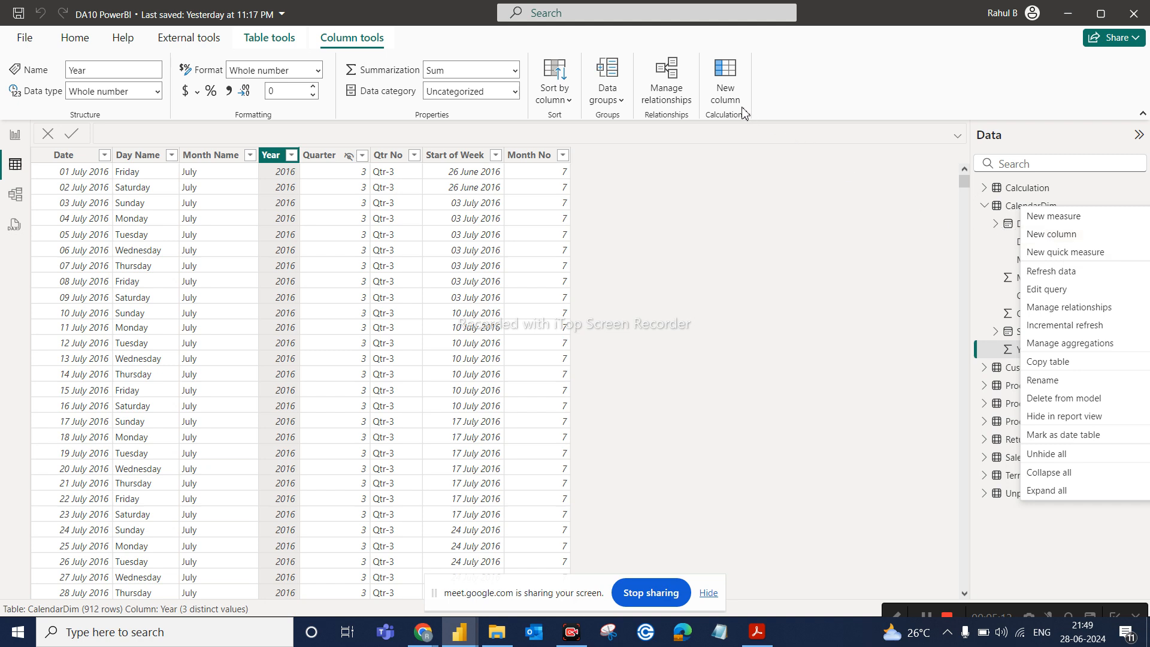
key("Escape")
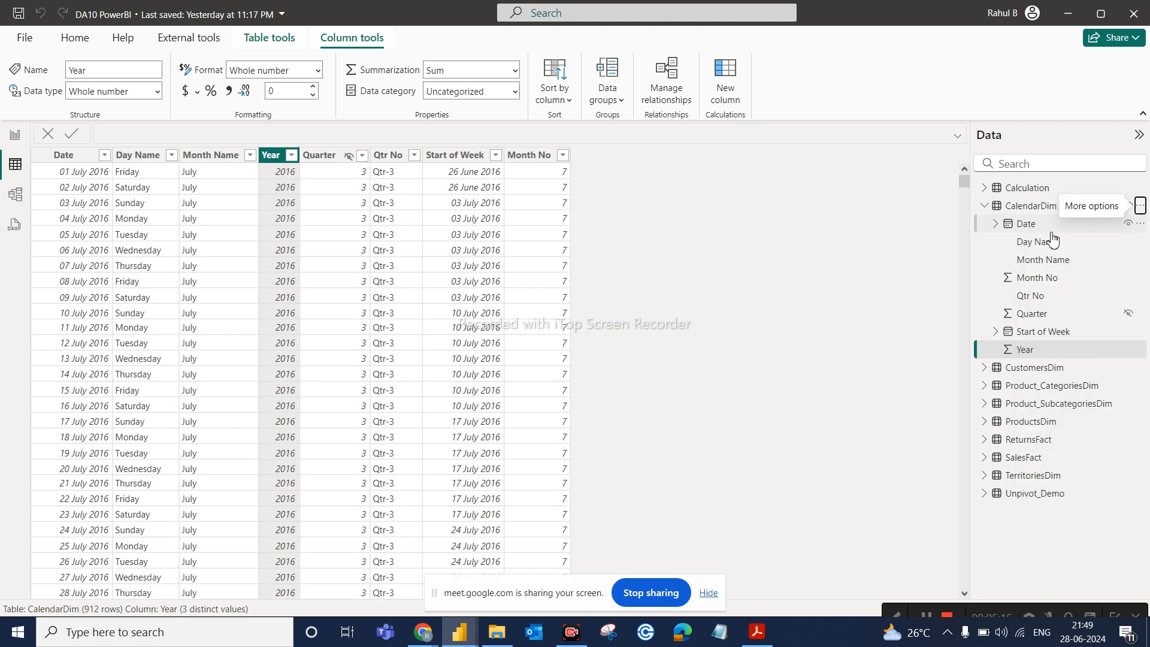
left_click(726, 98)
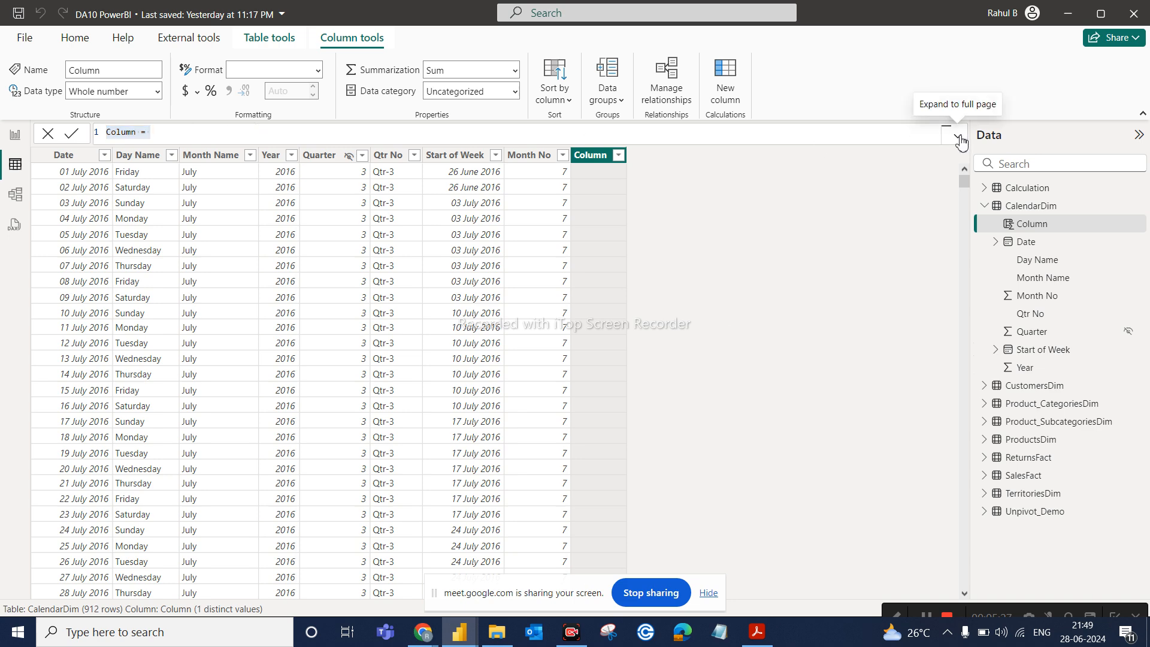
left_click(957, 136)
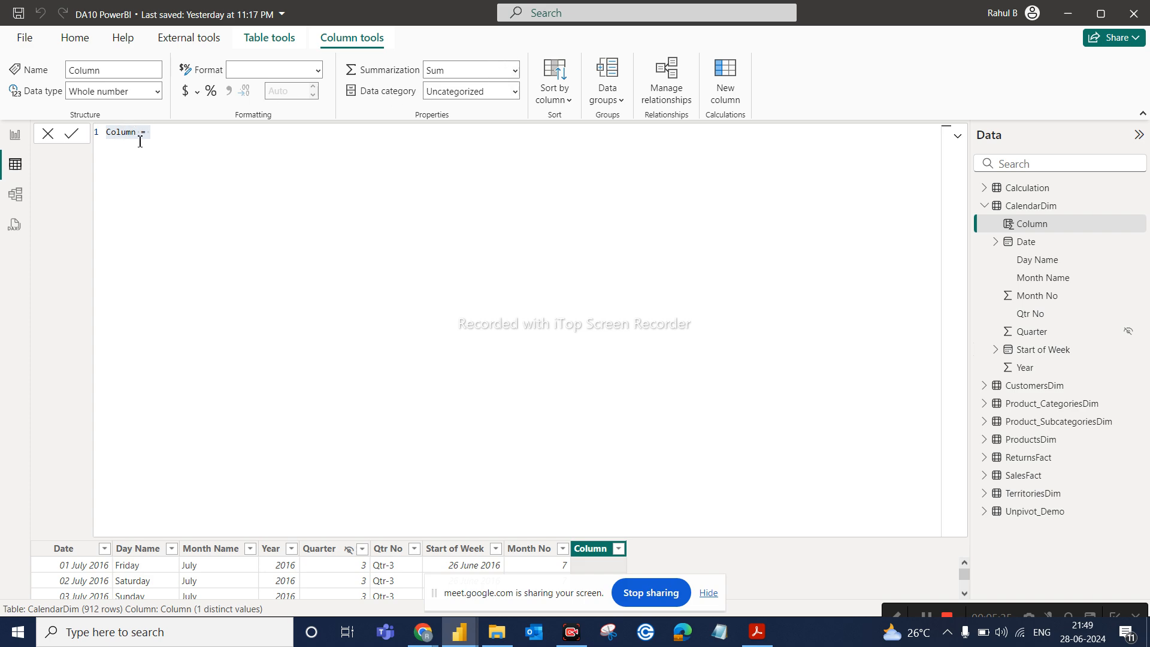
Define the new column as Year using DAX = YEAR(CalendarDim[Date]), collapse the formula editor and commit the formula
left_click(165, 136)
type("year")
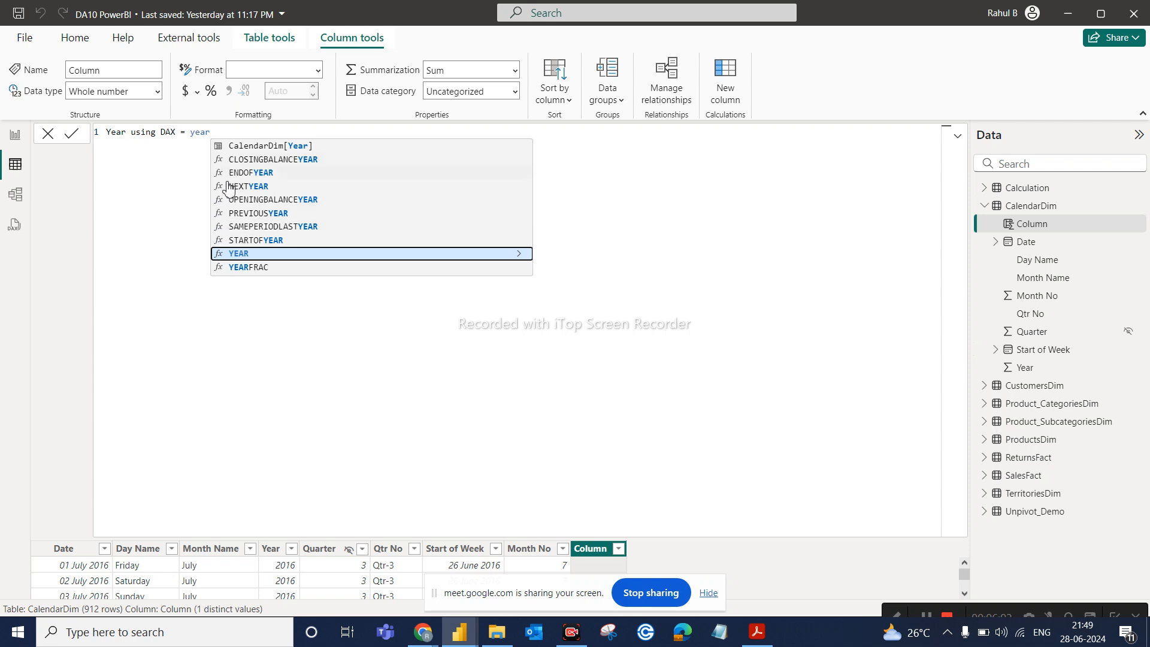
double_click(243, 256)
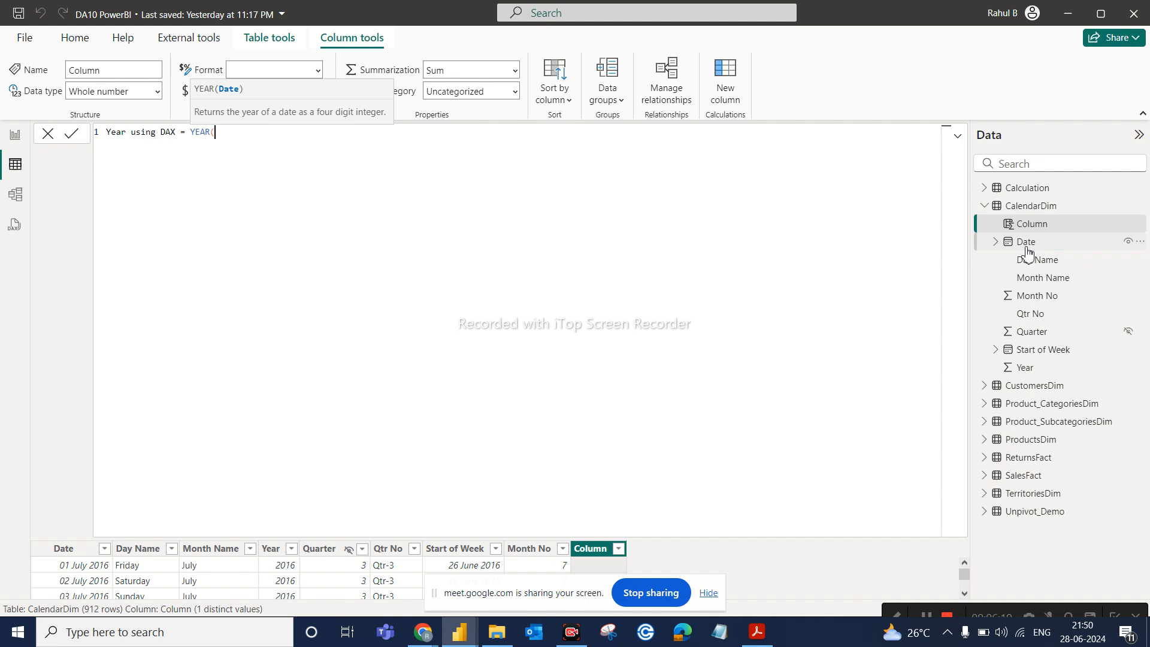
type("cale")
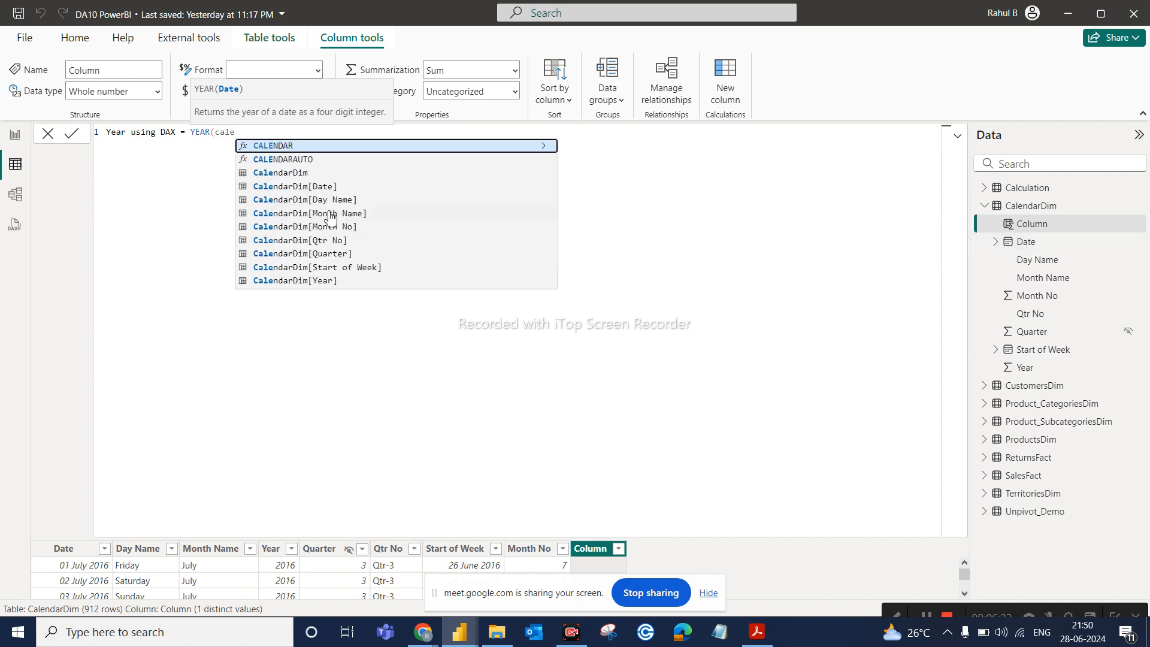
left_click(312, 188)
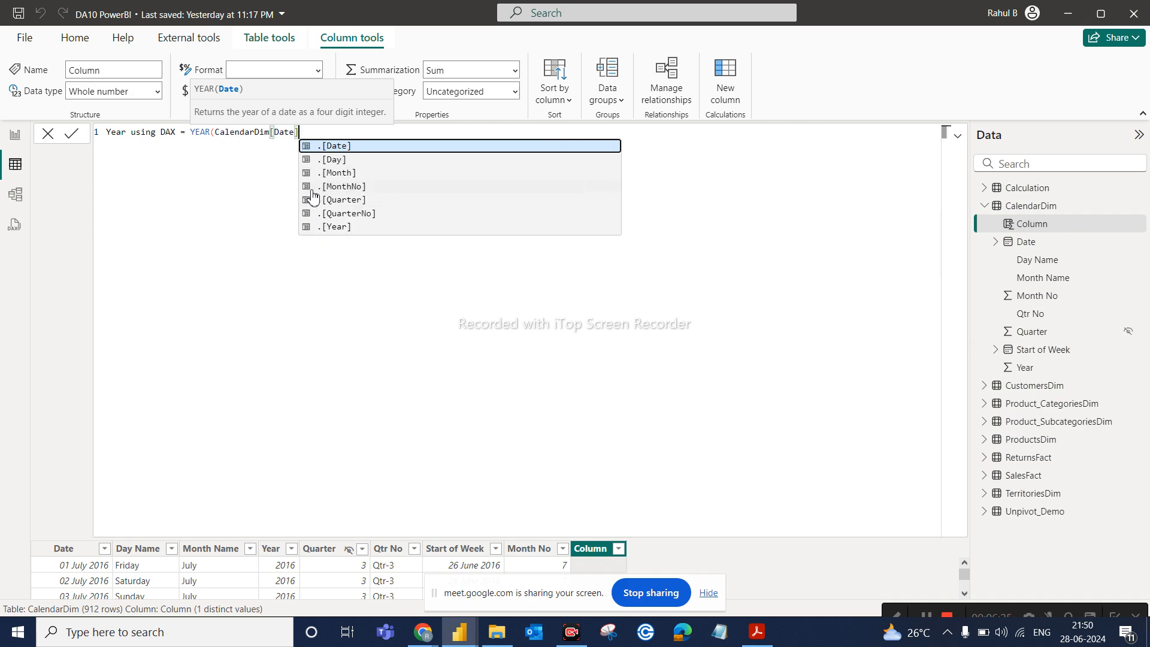
type(")")
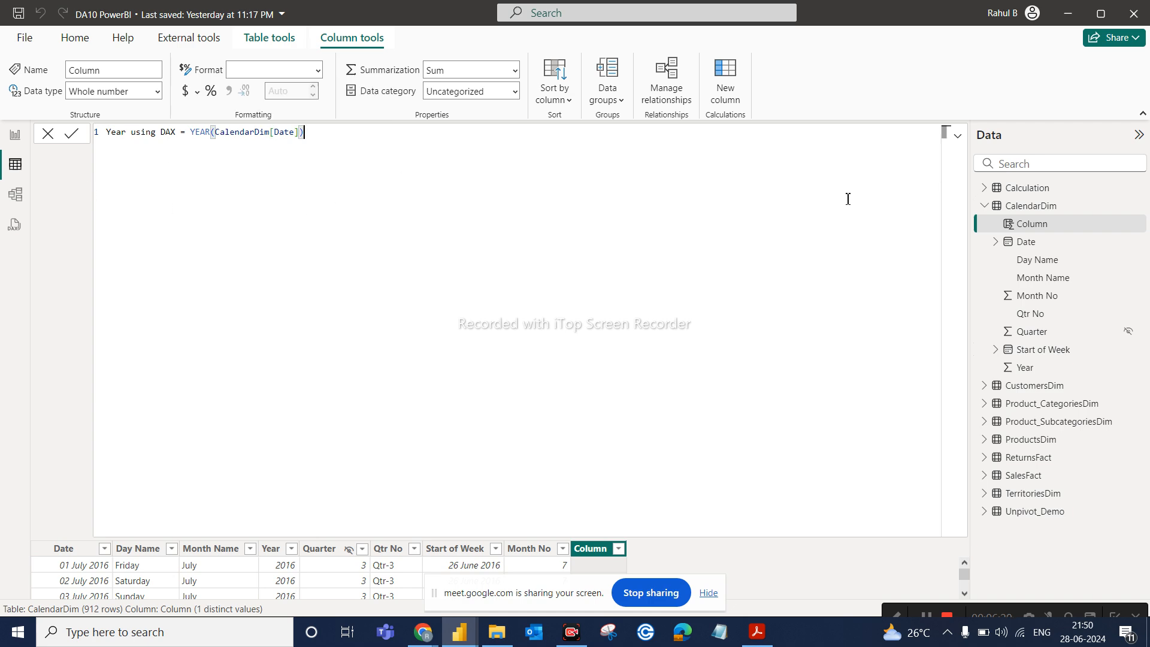
left_click(957, 136)
left_click(957, 137)
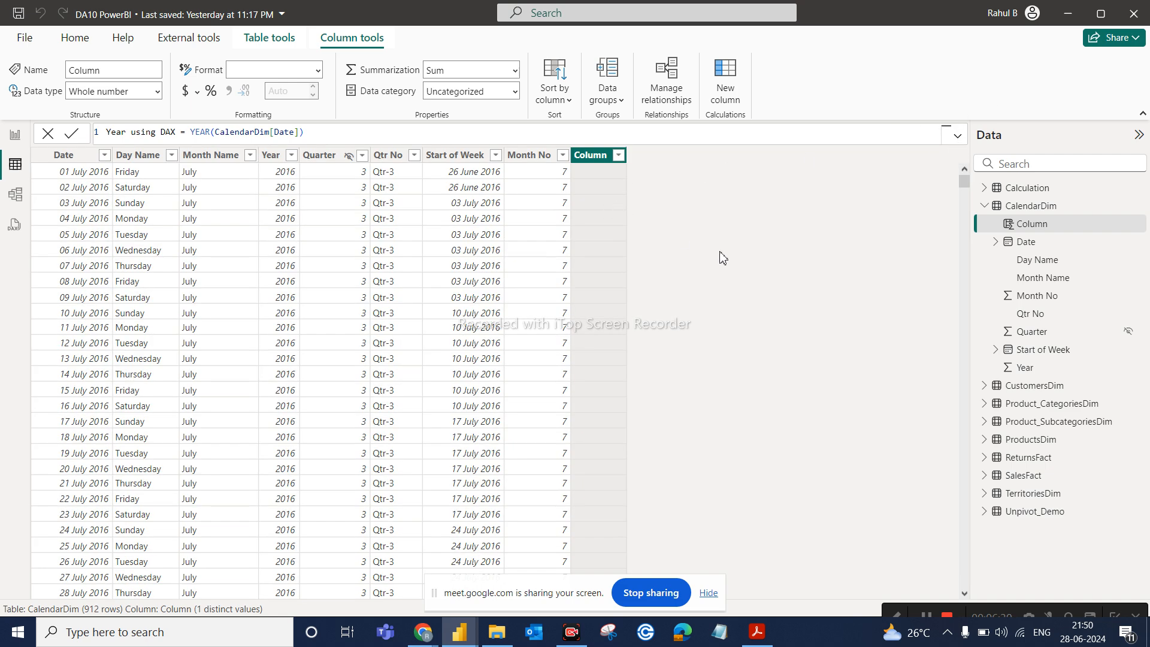
key("Return")
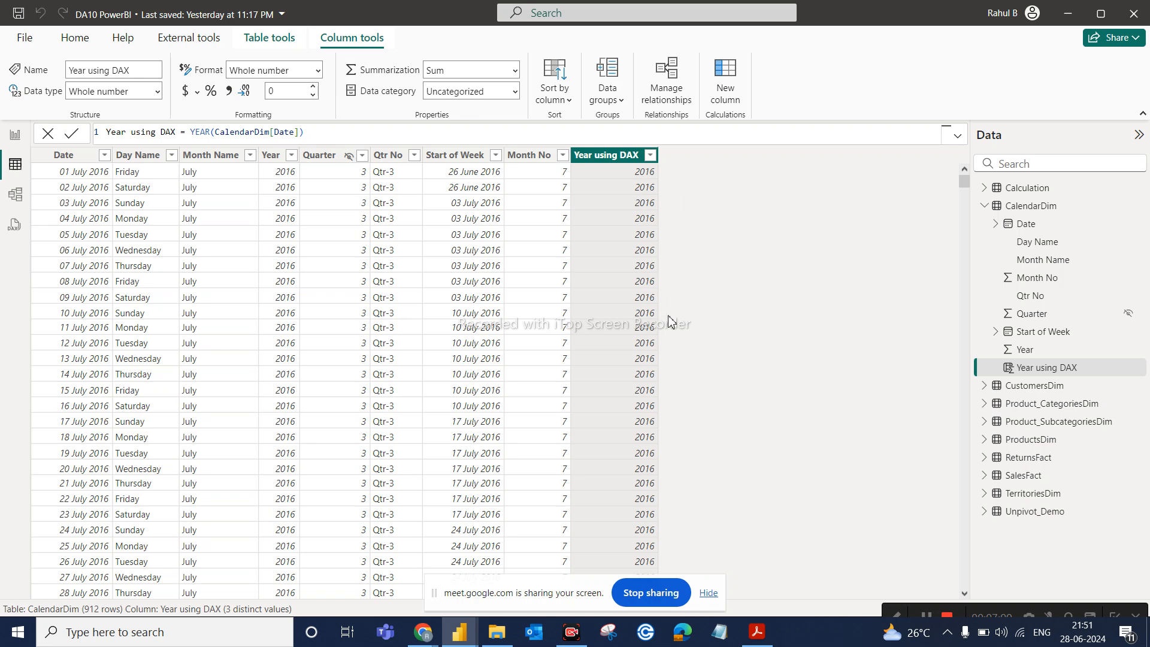
Review the Year using DAX values across the rows and the formula of the Total Order Qty measure in the Calculation table
scroll(670, 321, "down", 12)
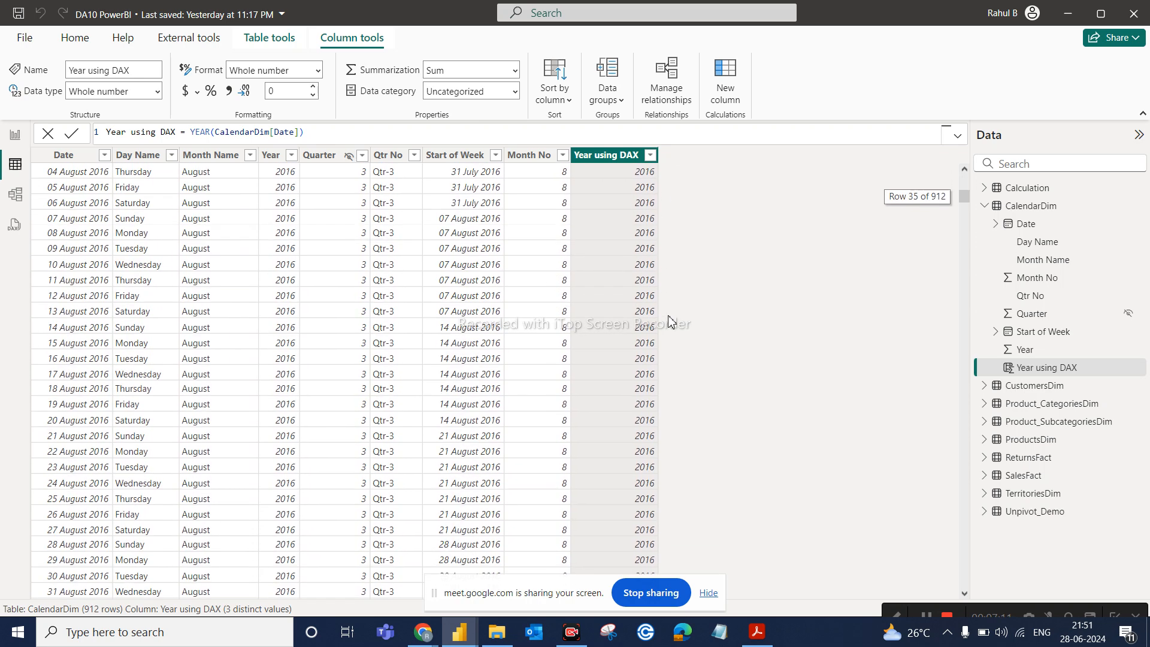
scroll(670, 322, "down", 12)
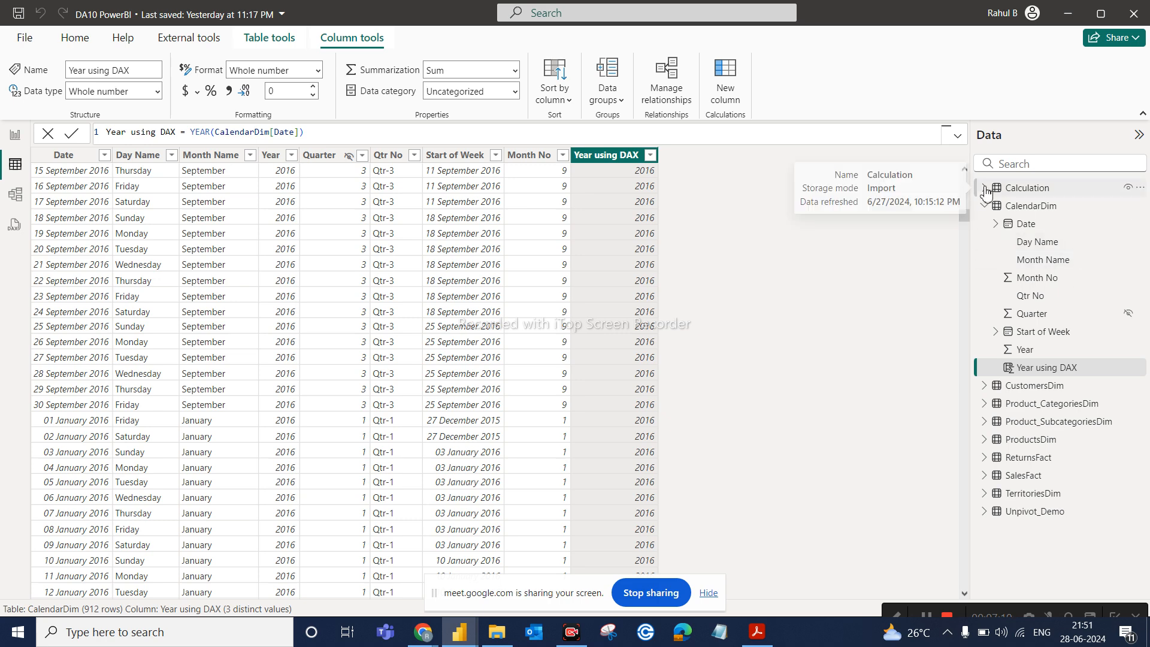
left_click(984, 188)
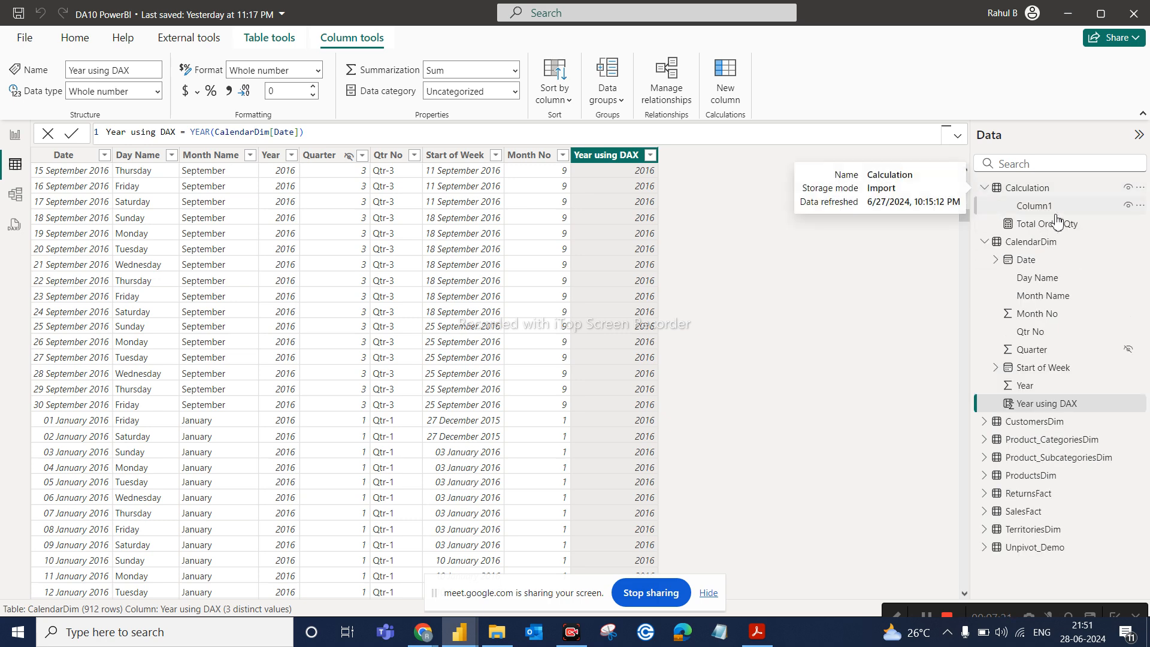
left_click(1056, 225)
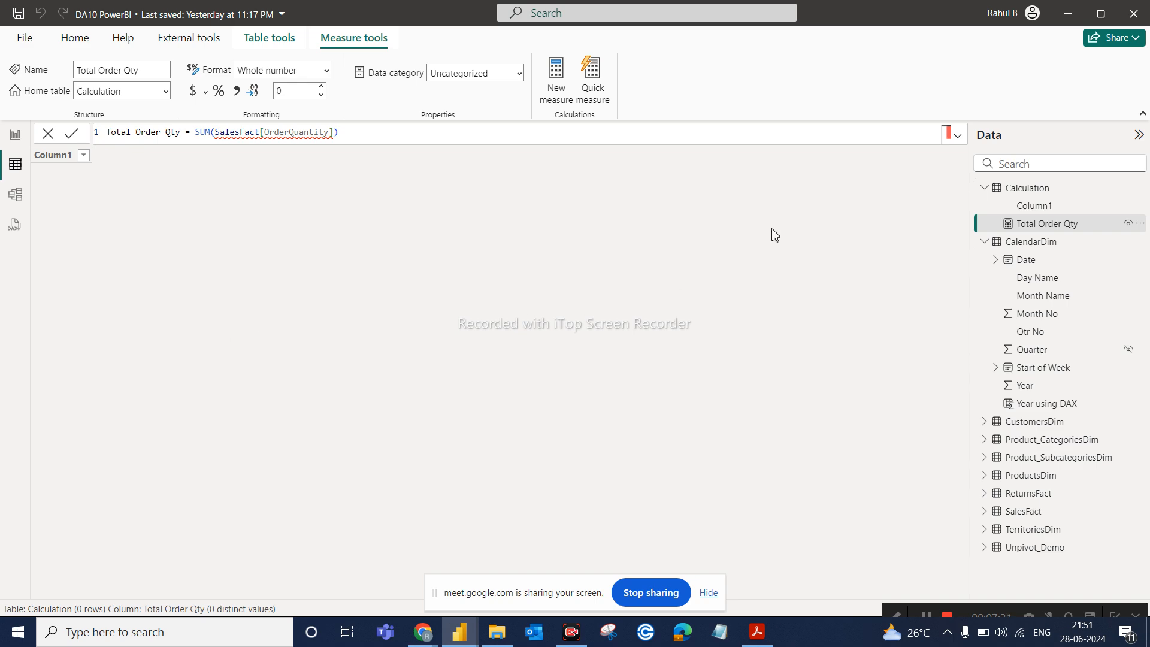
Add a new blank page to the report
left_click(15, 135)
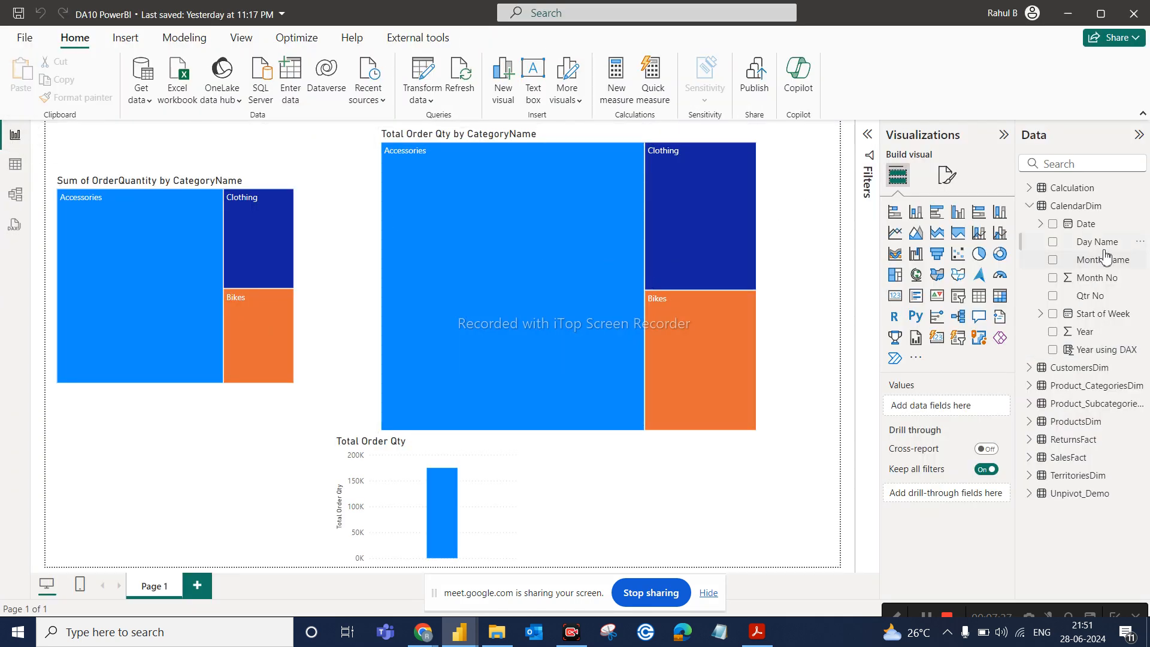
left_click(198, 586)
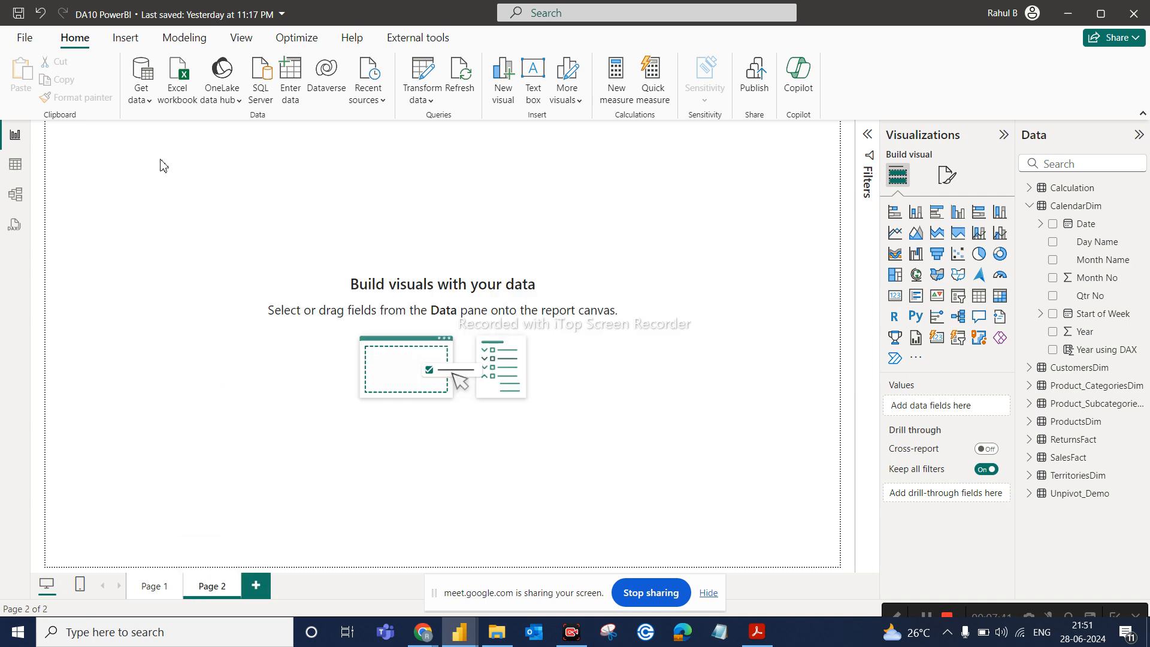
Check the Year using DAX column in the CalendarDim table data and return to the blank report page
left_click(15, 164)
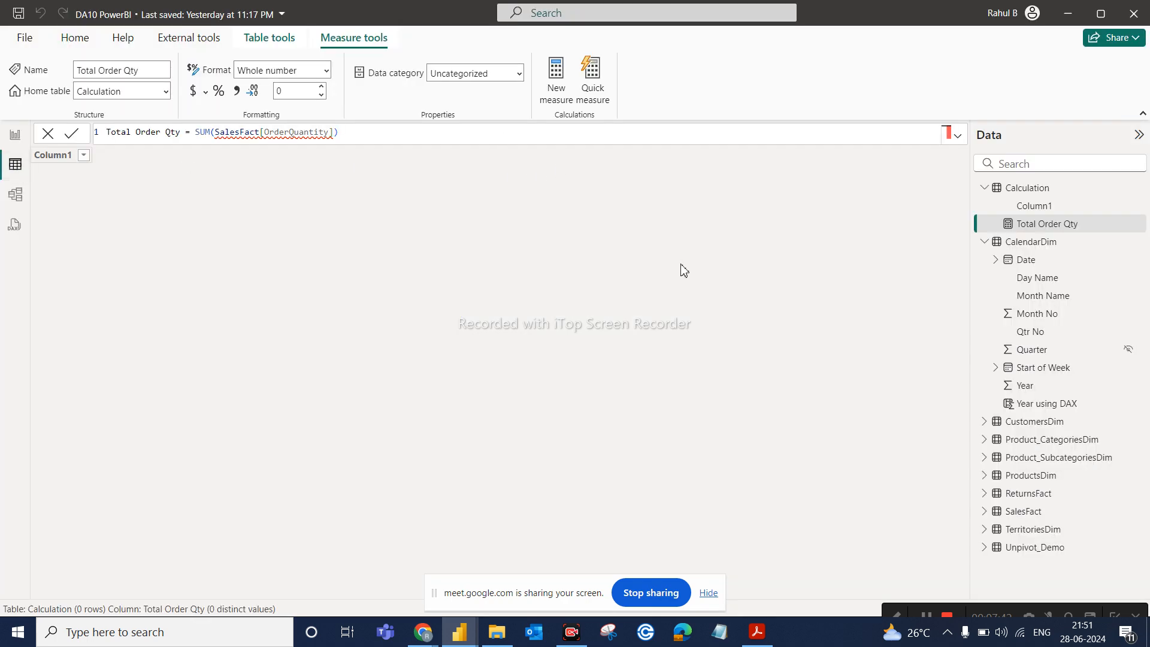
left_click(1037, 405)
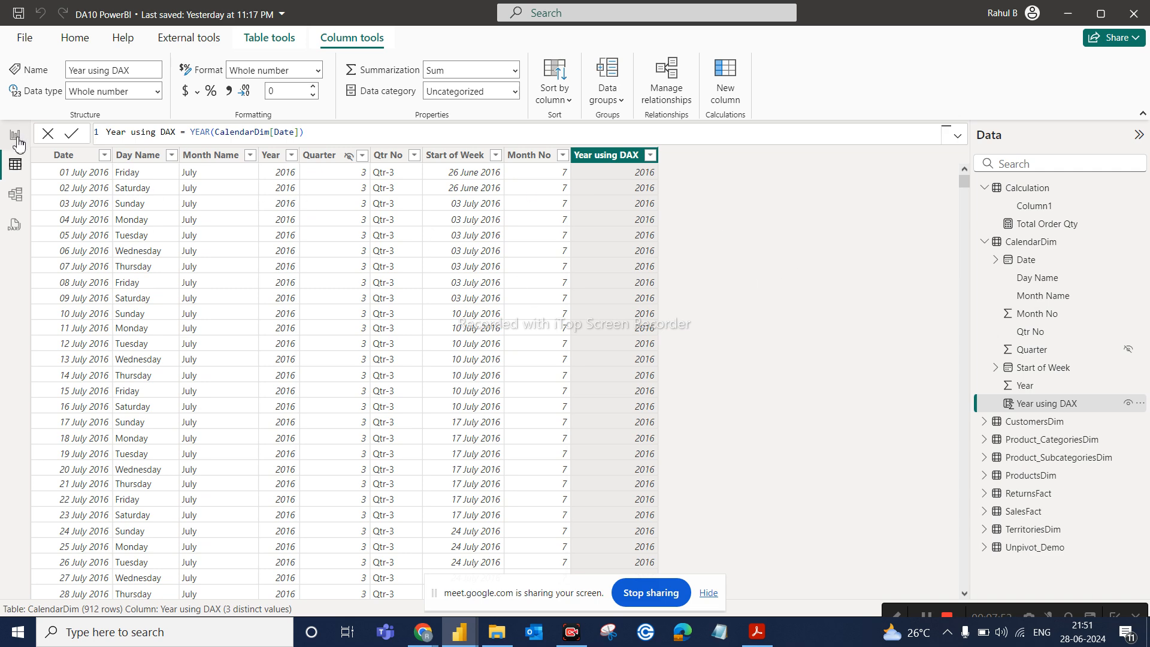
left_click(15, 135)
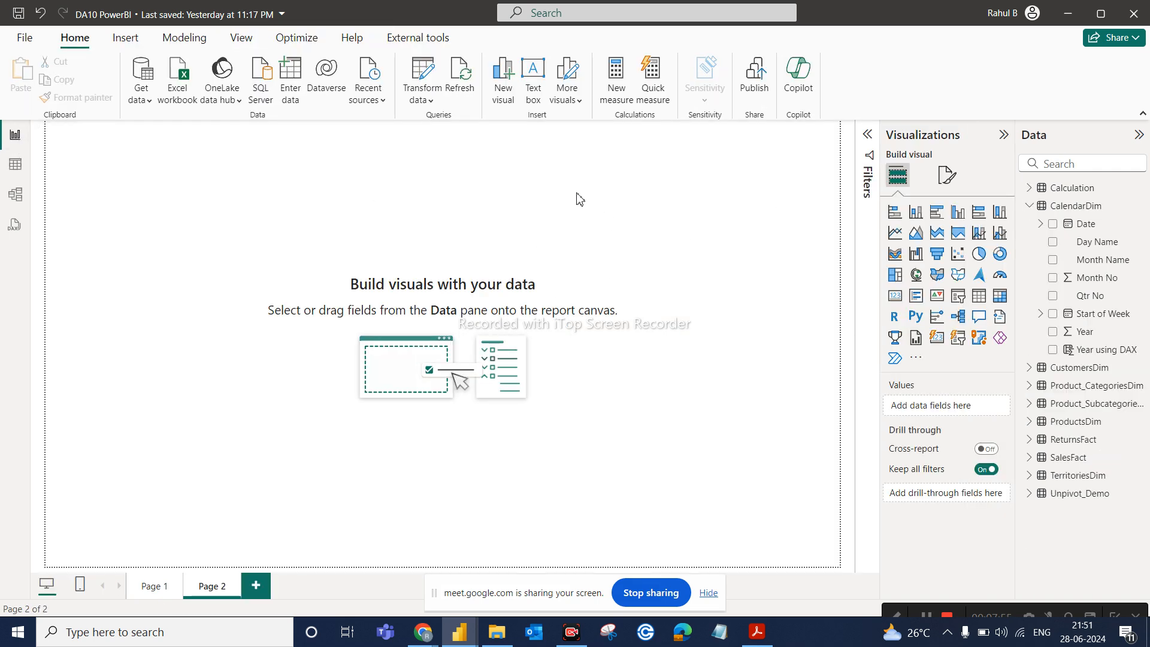
Create a column chart of the Total Order Qty measure on the blank page and position it left of the page's centre
left_click(1030, 189)
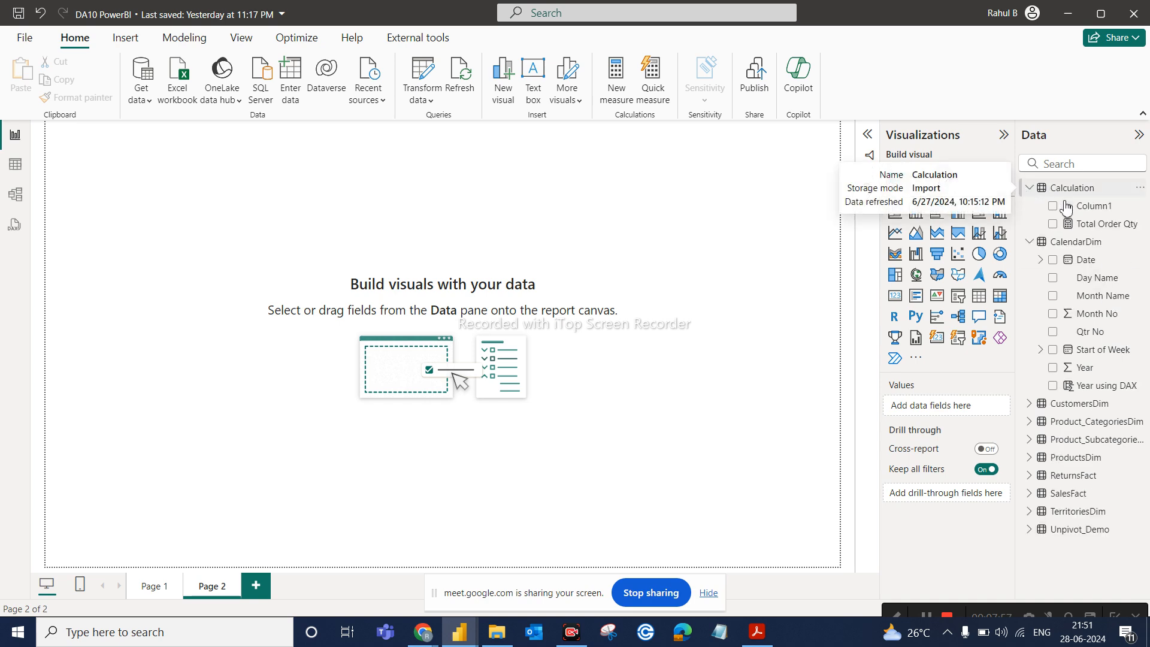
left_click_drag(1112, 230, 539, 226)
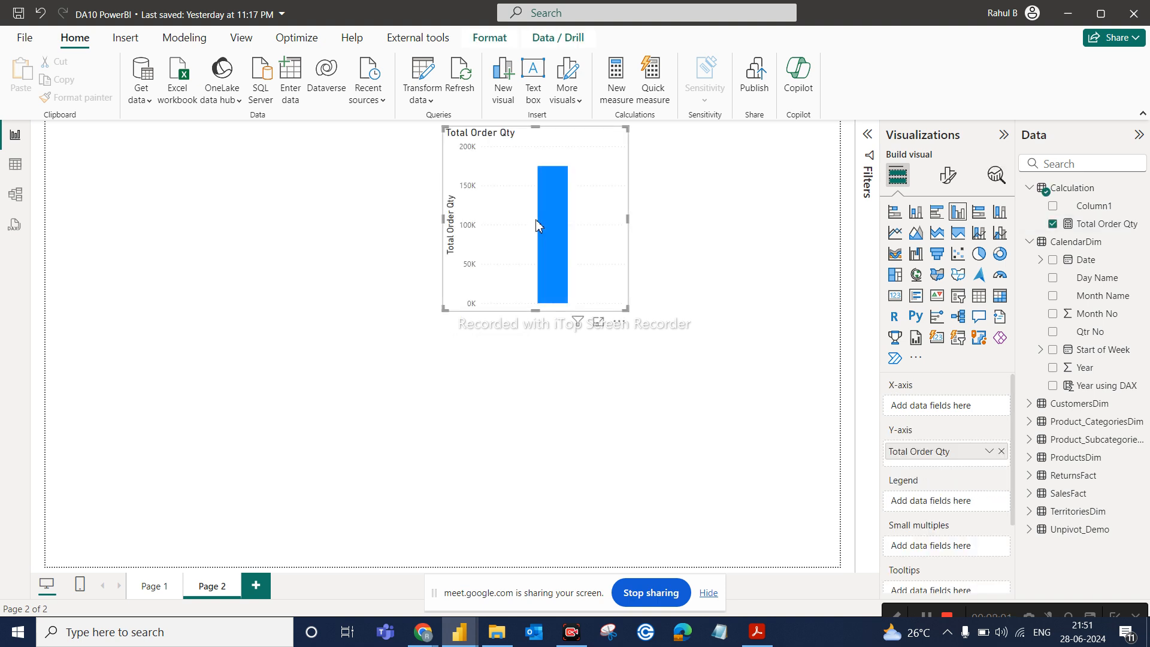
left_click_drag(538, 225, 386, 308)
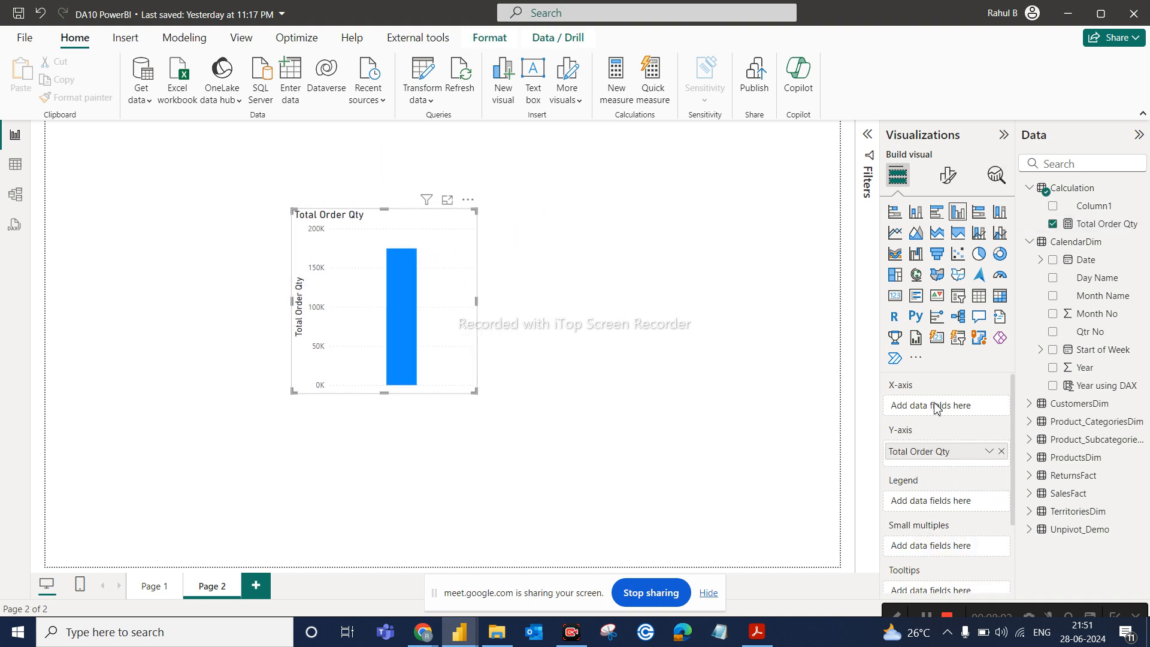
Create a separate column chart of Year using DAX beside the Total Order Qty chart and check the field's aggregation options
left_click(1105, 388)
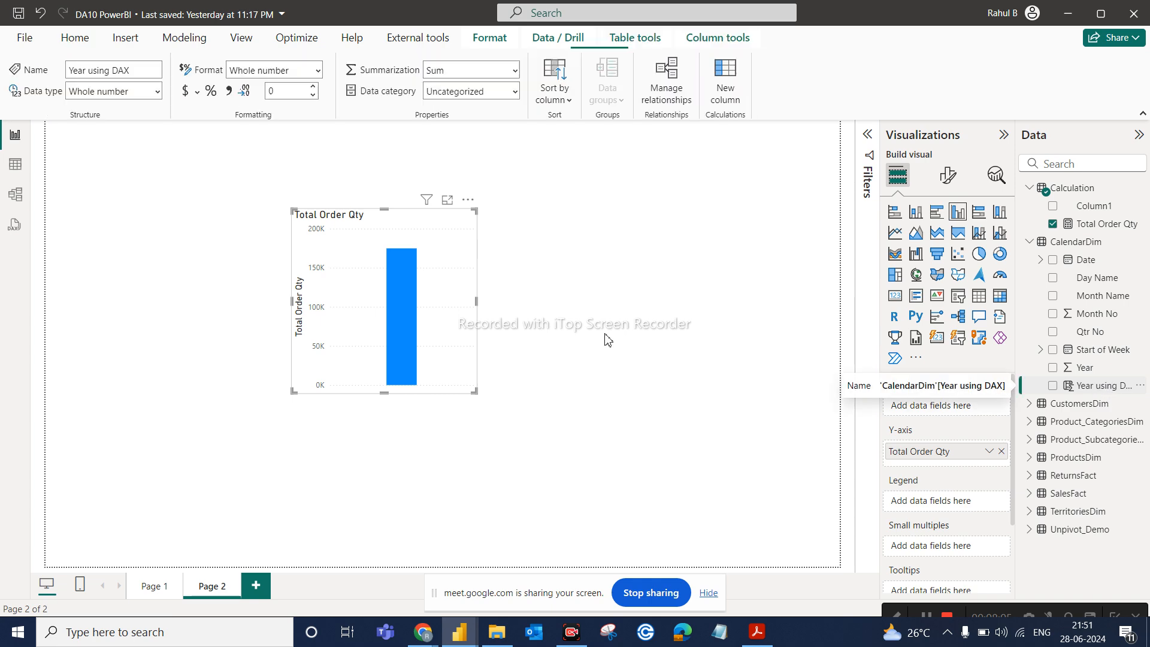
left_click(608, 340)
left_click_drag(1108, 388, 692, 264)
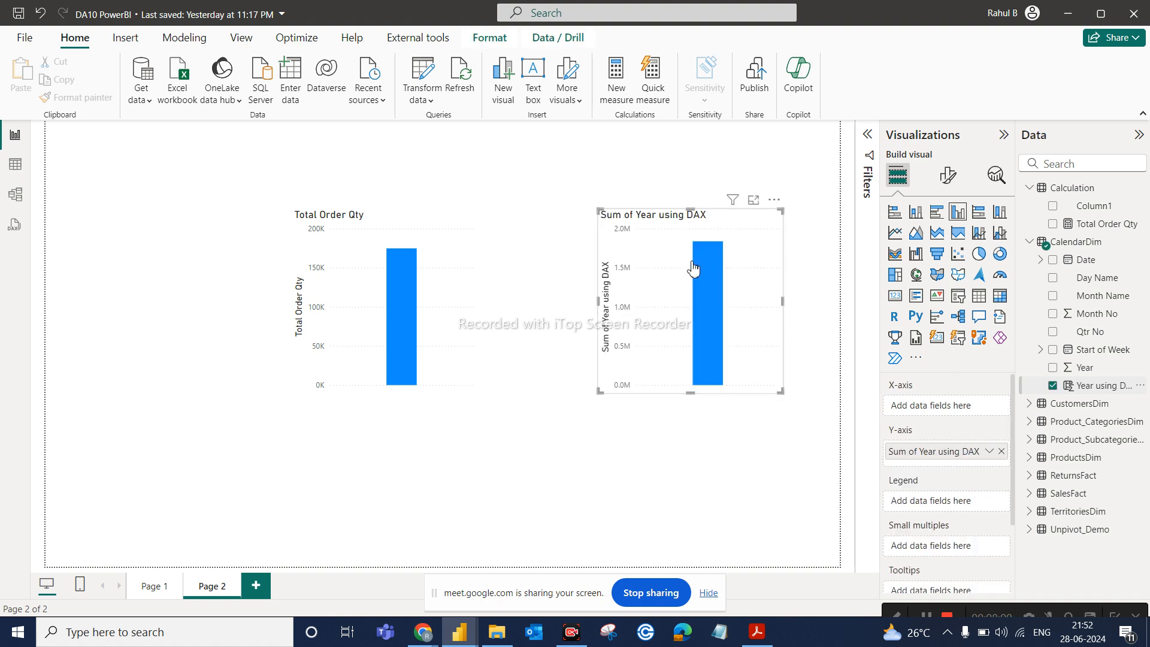
left_click(990, 454)
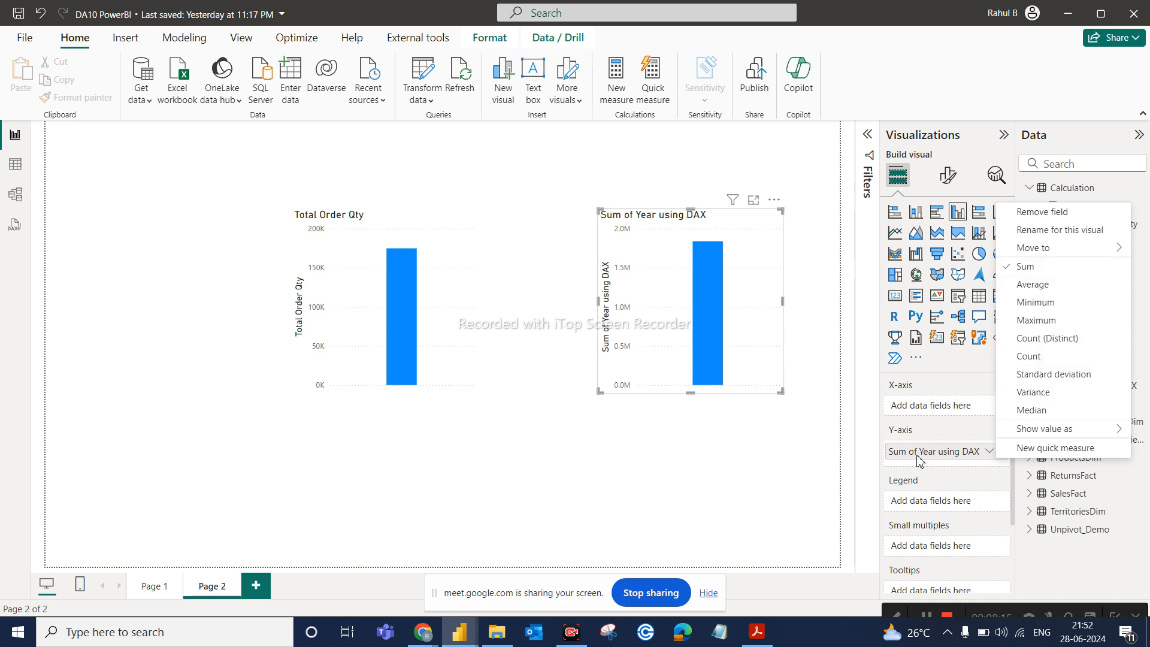
left_click(929, 397)
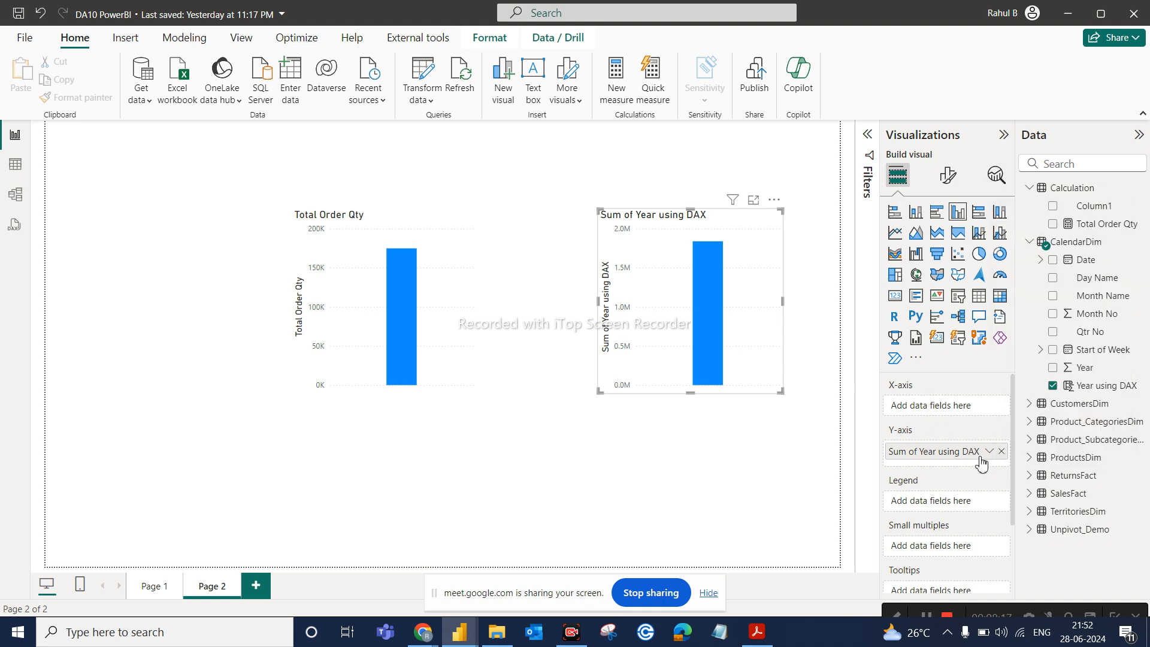
Move Year using DAX to the new chart's X-axis and convert that chart to a table visual
left_click_drag(975, 455, 970, 413)
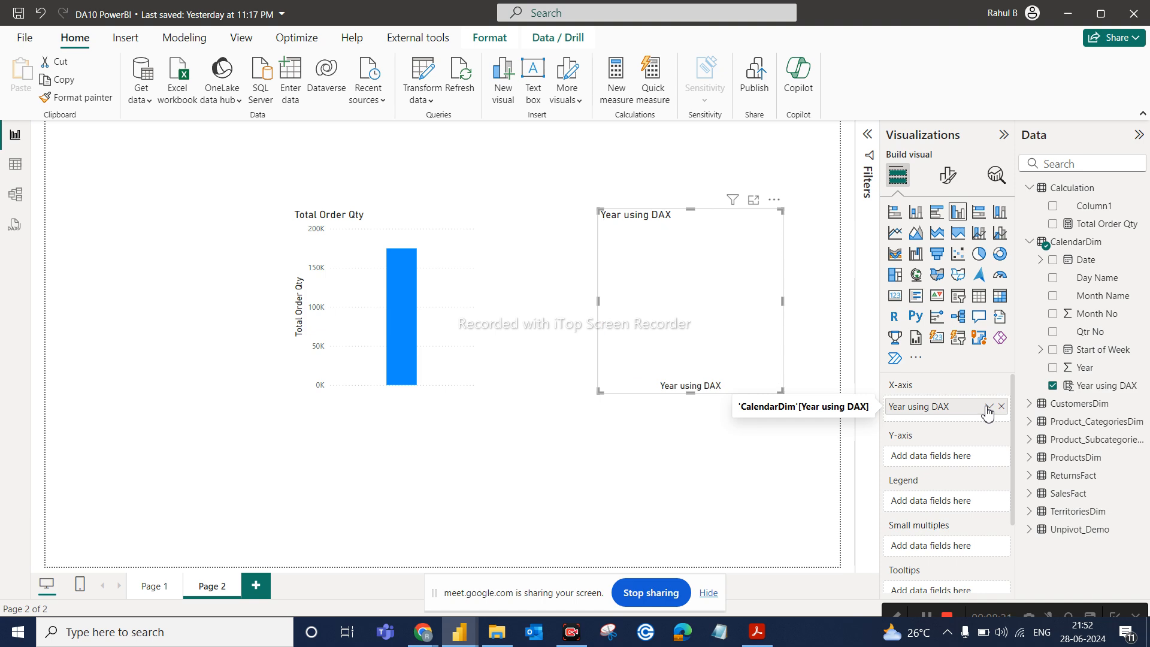
left_click(988, 407)
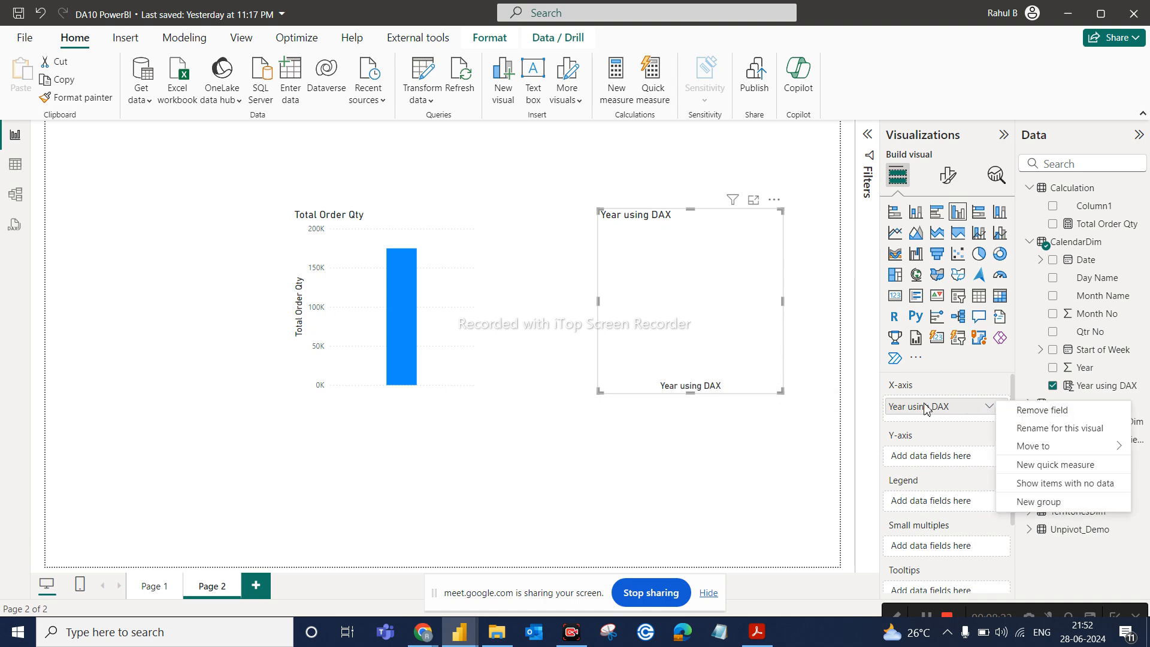
left_click(914, 467)
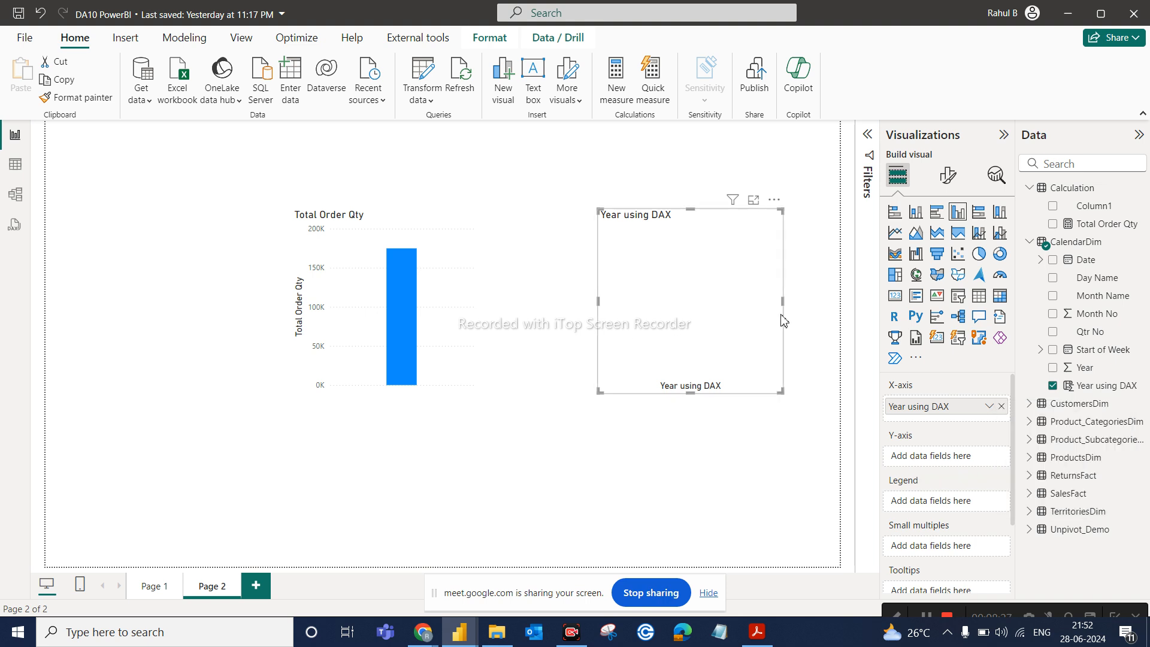
left_click(979, 296)
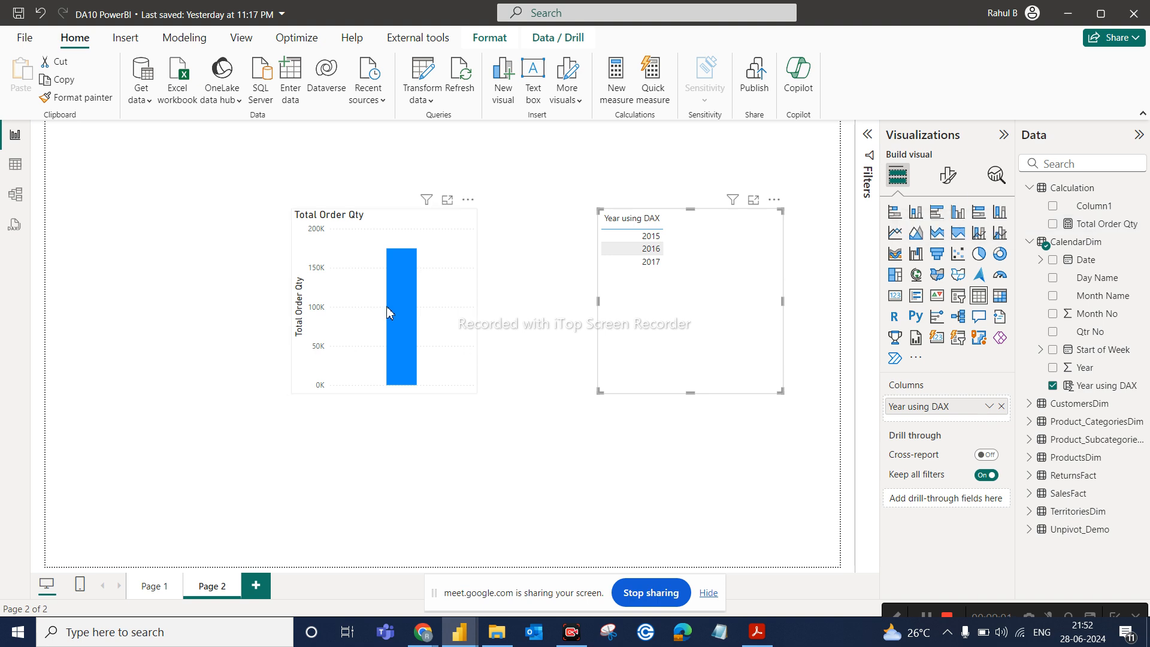
Examine the Year using DAX column and its formula in the CalendarDim table data
mouse_move(389, 312)
left_click(16, 165)
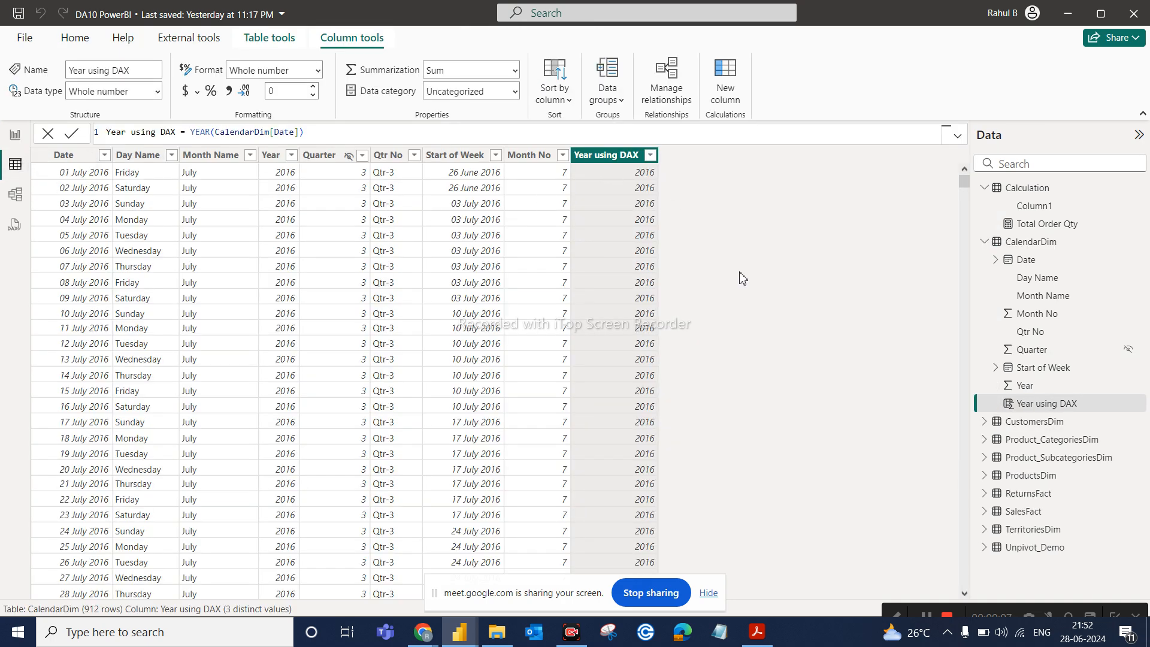
left_click(1042, 408)
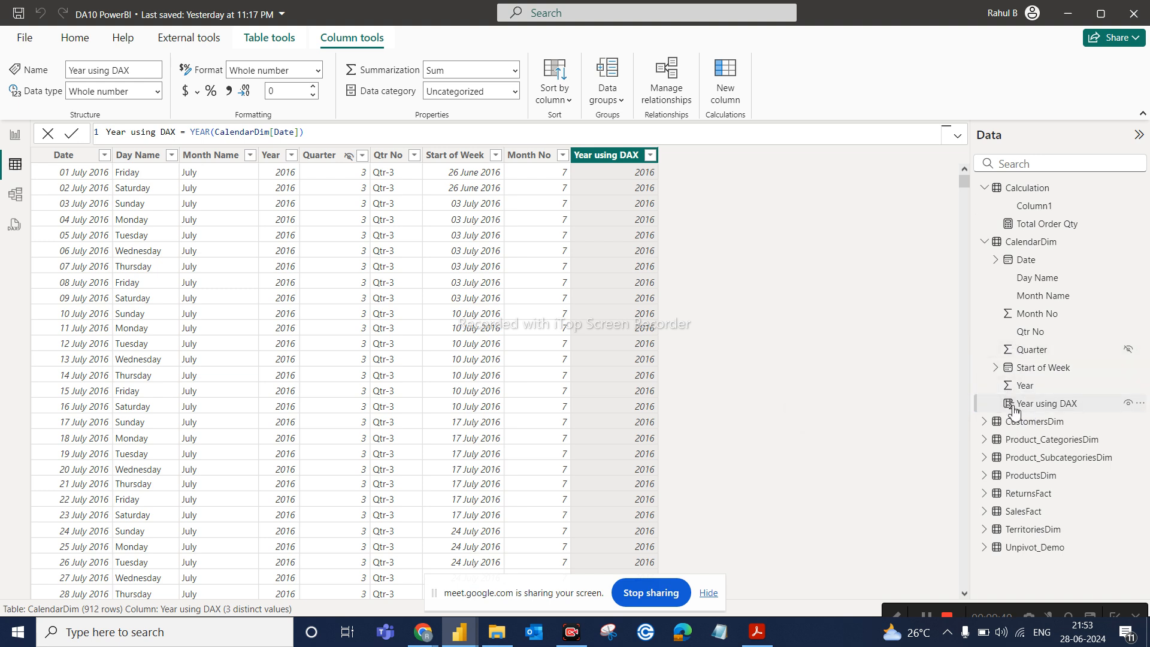
left_click(1054, 404)
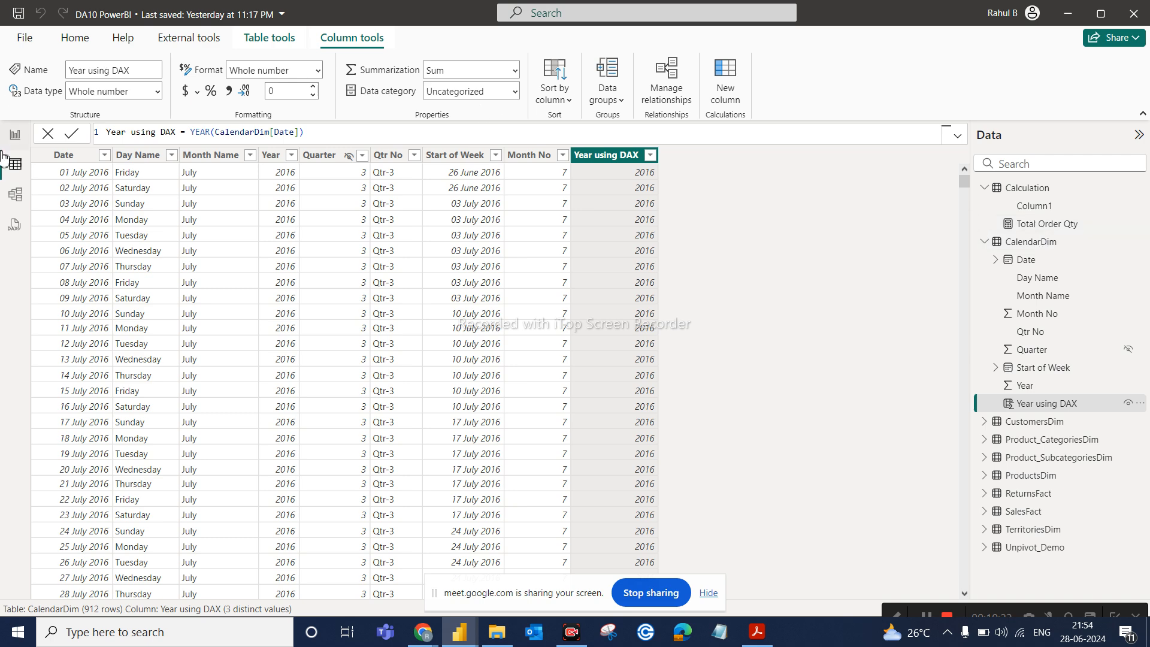
Return to the report page, move the Total Order Qty chart up and to the left, and read its bar's value
left_click(15, 134)
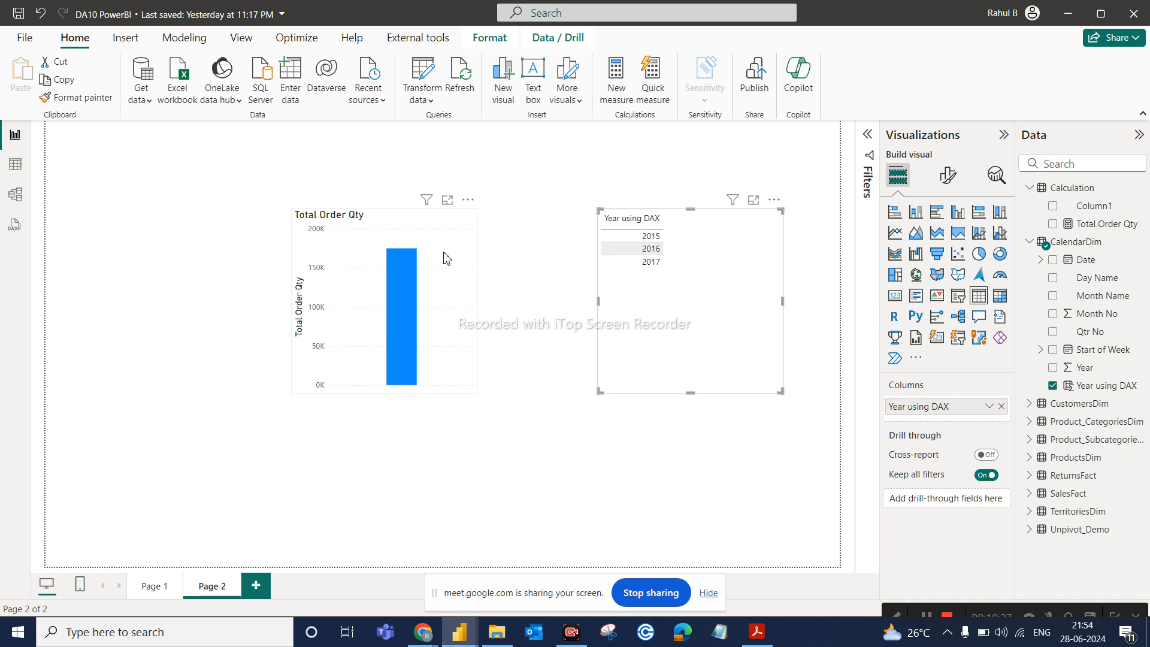
left_click_drag(347, 217, 240, 174)
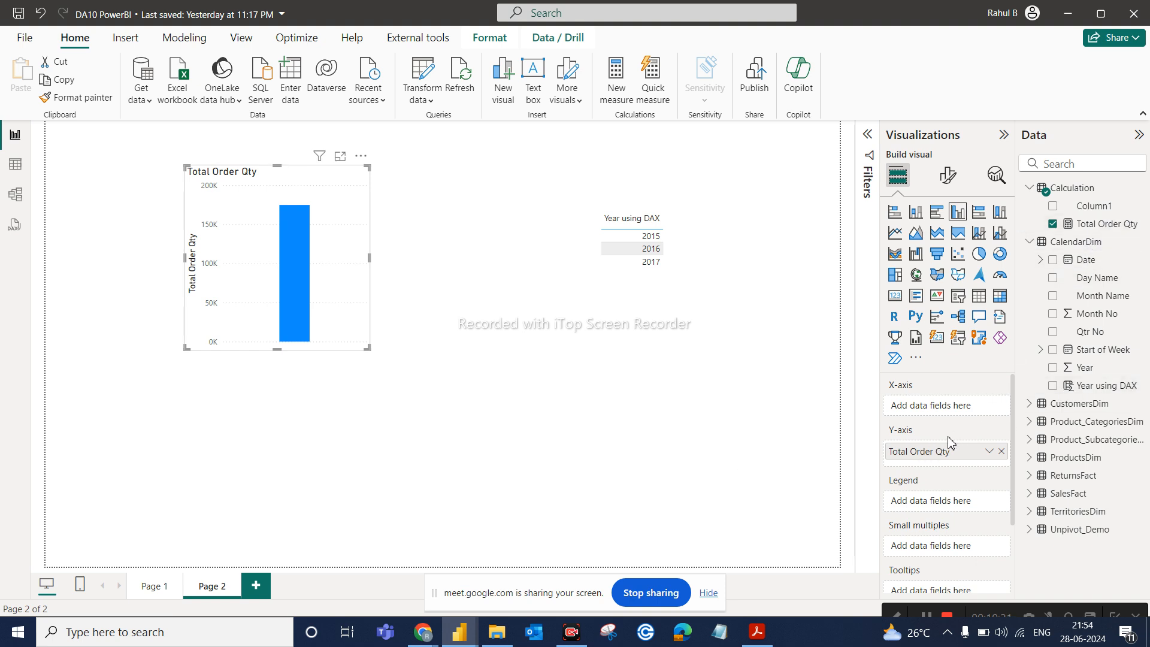
mouse_move(304, 240)
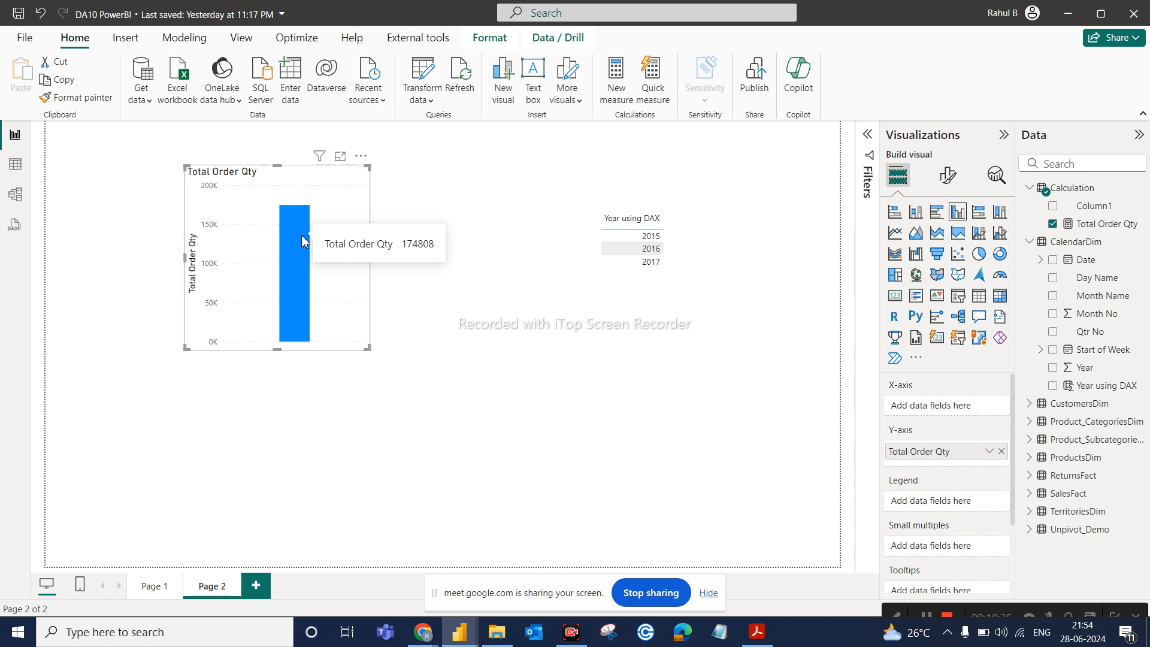
Compare the row-level Year using DAX values in the CalendarDim data with the Total Order Qty chart and year table on the report page
left_click(16, 164)
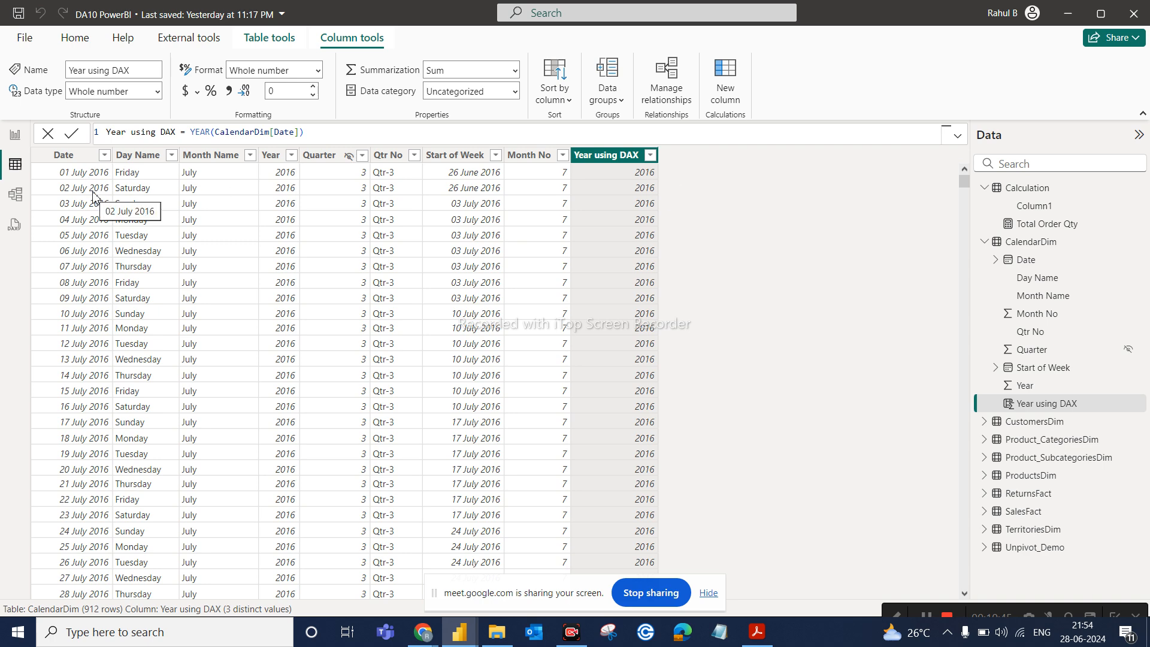
left_click(13, 142)
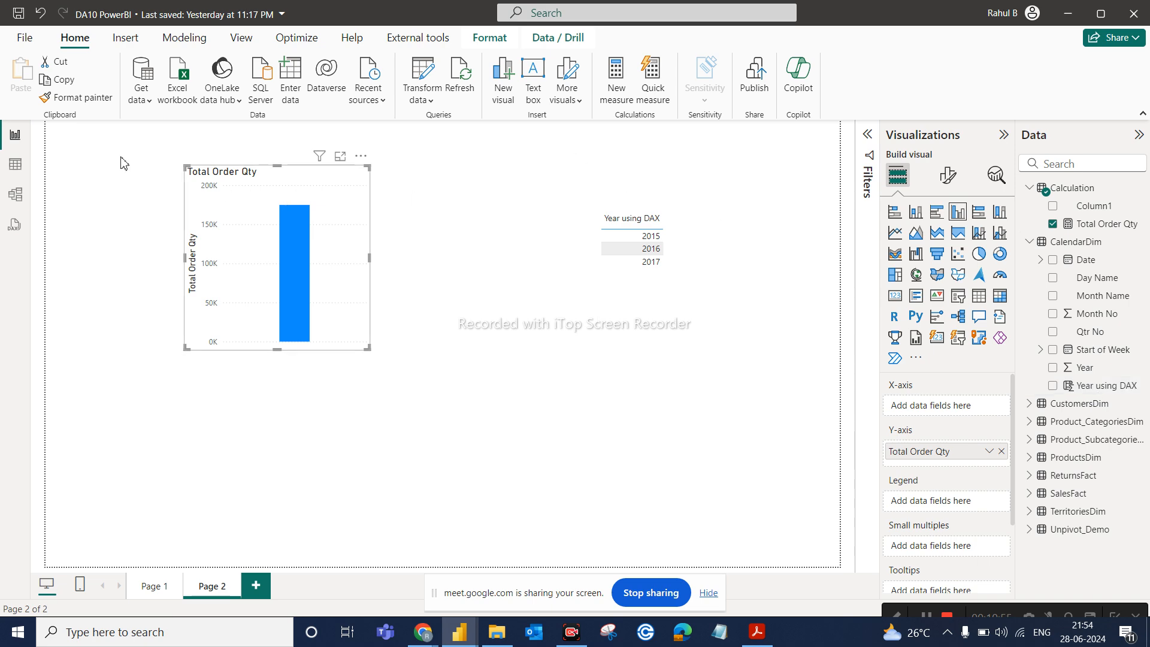
left_click(16, 166)
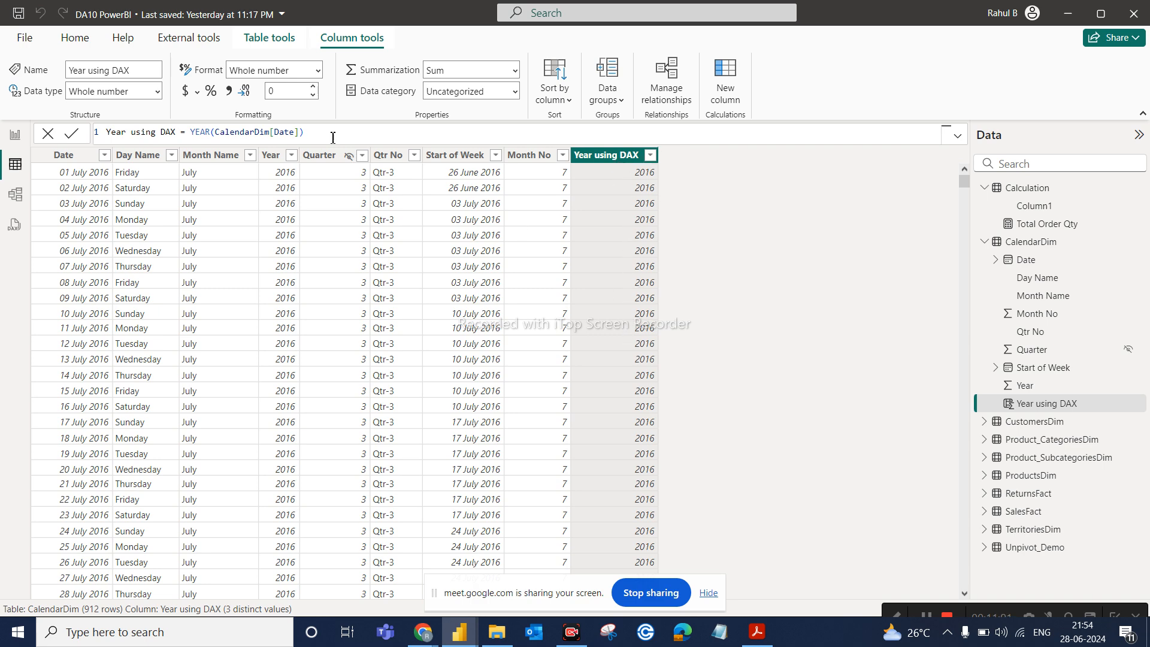
left_click(15, 134)
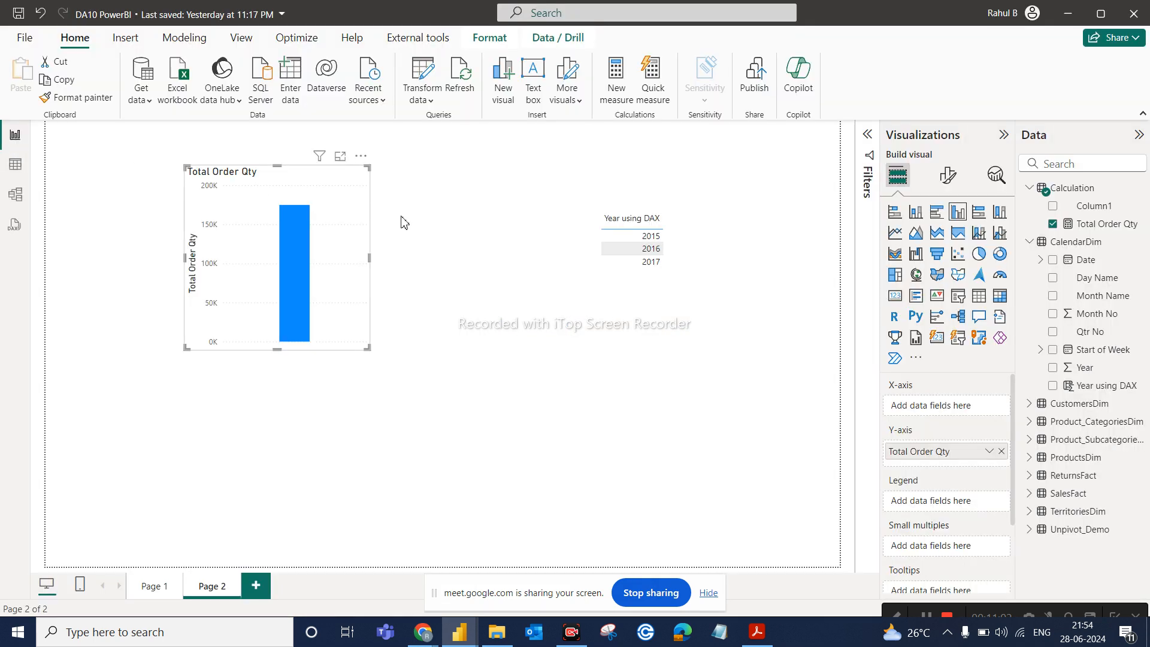
mouse_move(300, 241)
left_click(651, 266)
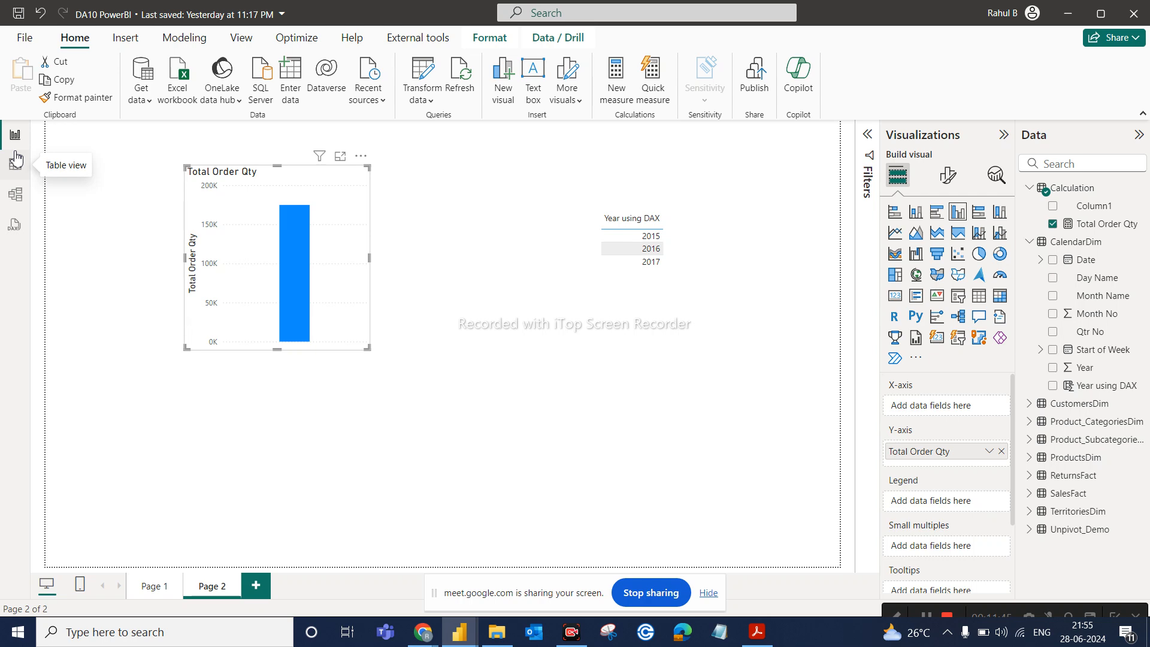
left_click(16, 175)
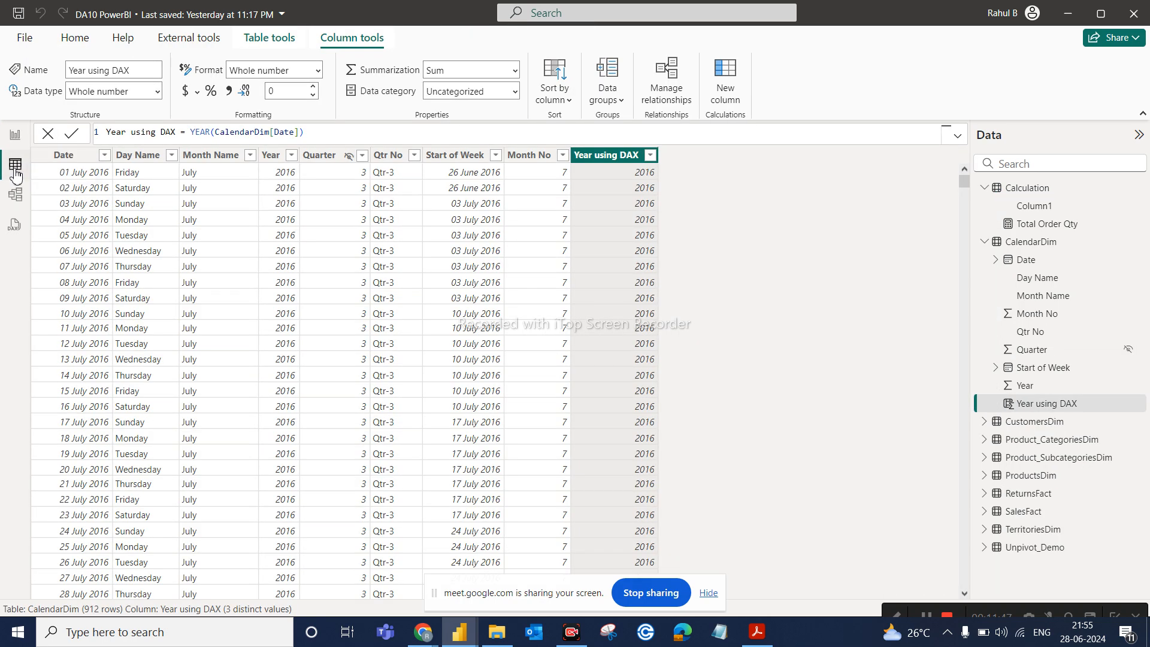
left_click(17, 139)
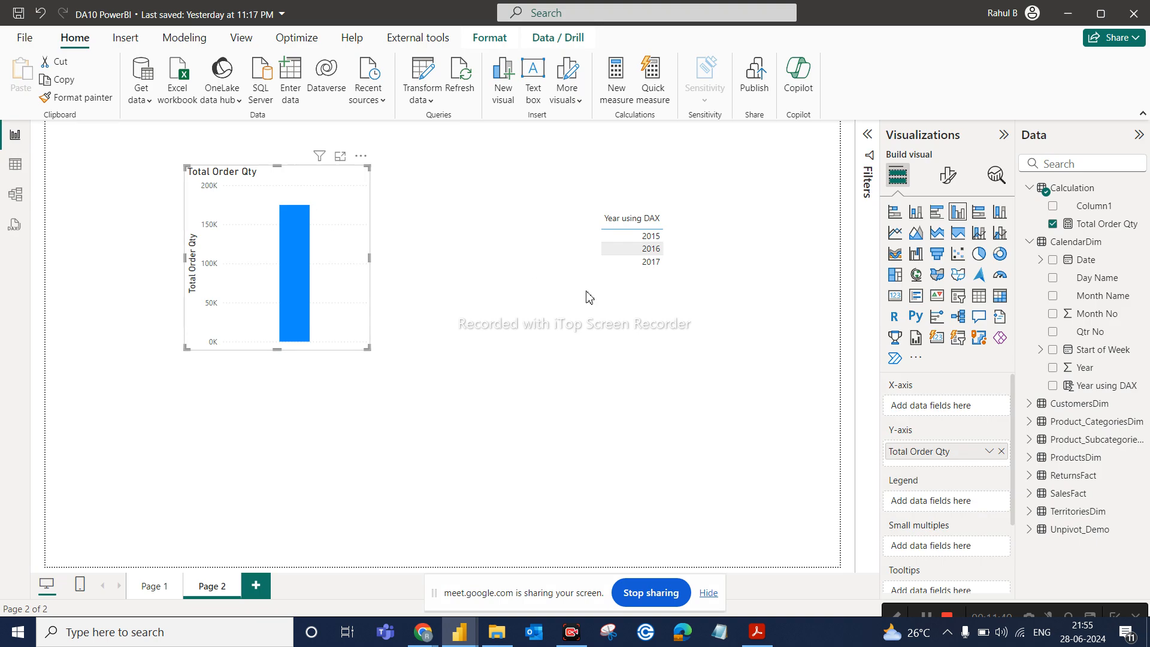
Review the Total Order Qty measure's formula against the Year using DAX column and switch to the DAX Syntax slide in Adobe Acrobat
left_click(1093, 228)
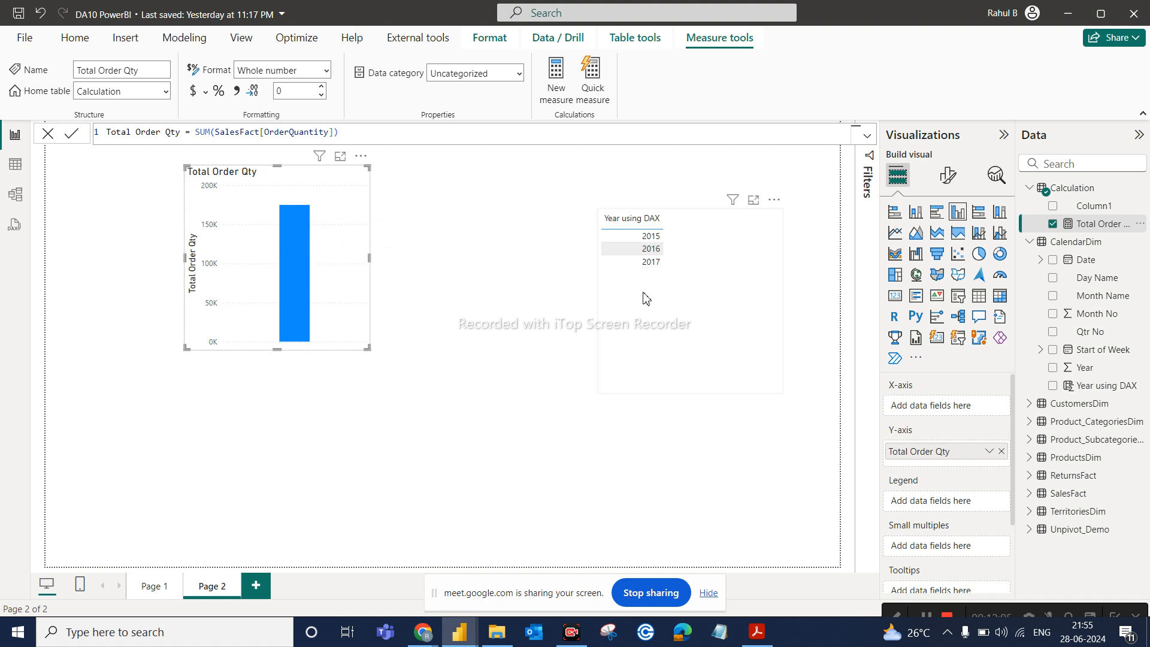
left_click(15, 165)
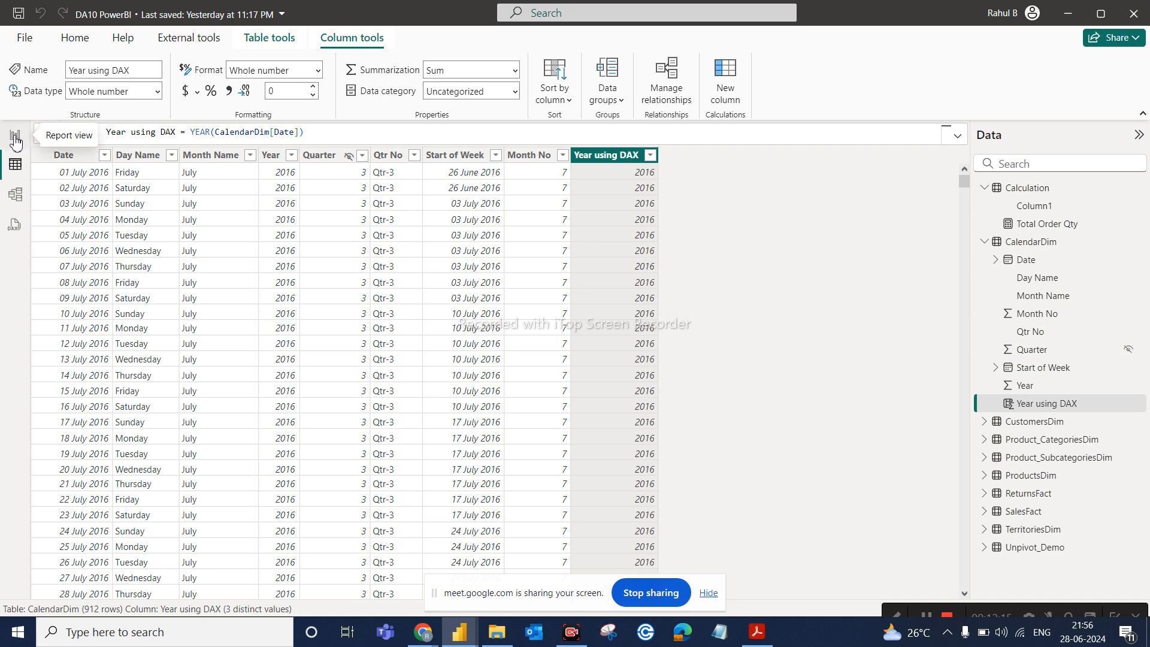
left_click(15, 139)
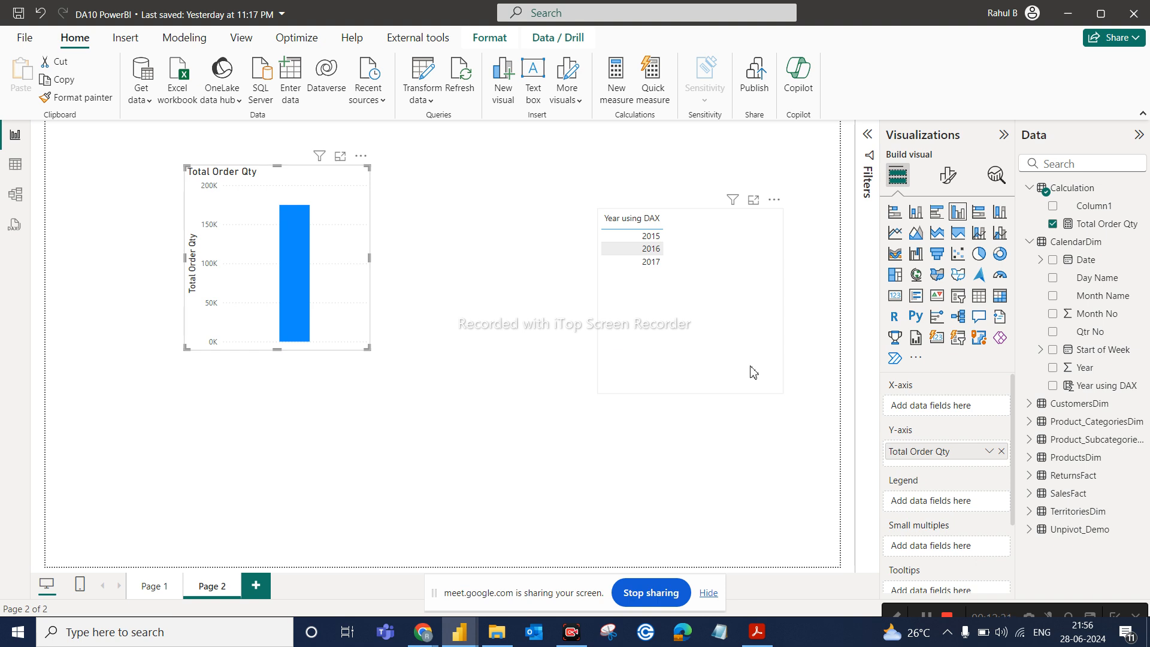
left_click(756, 636)
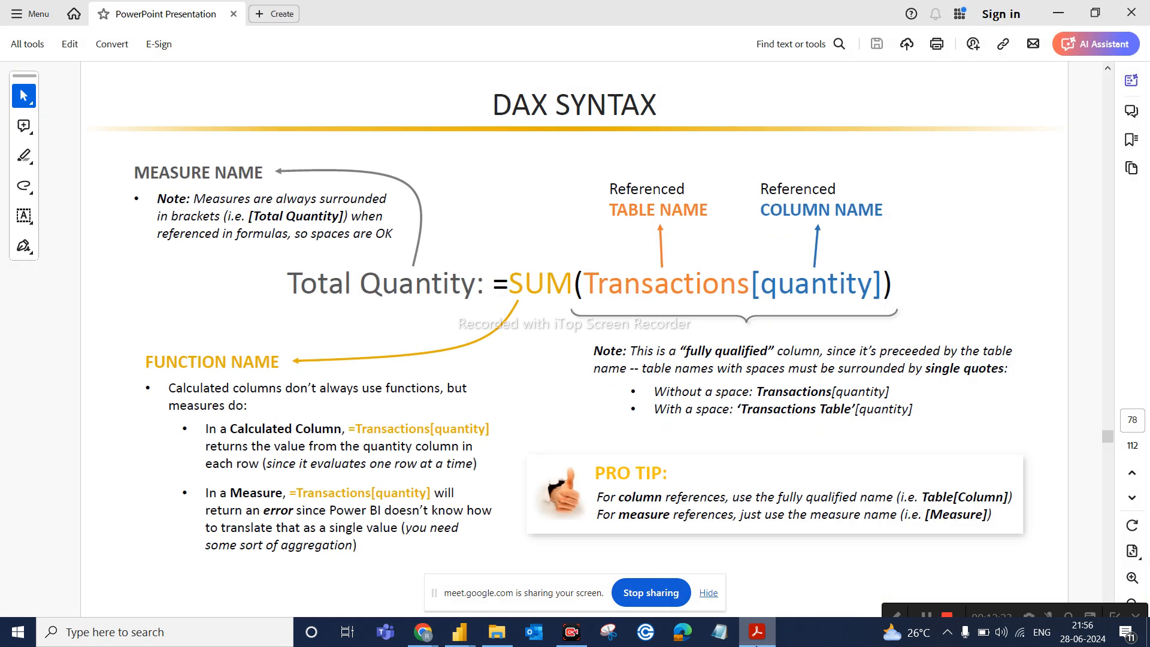
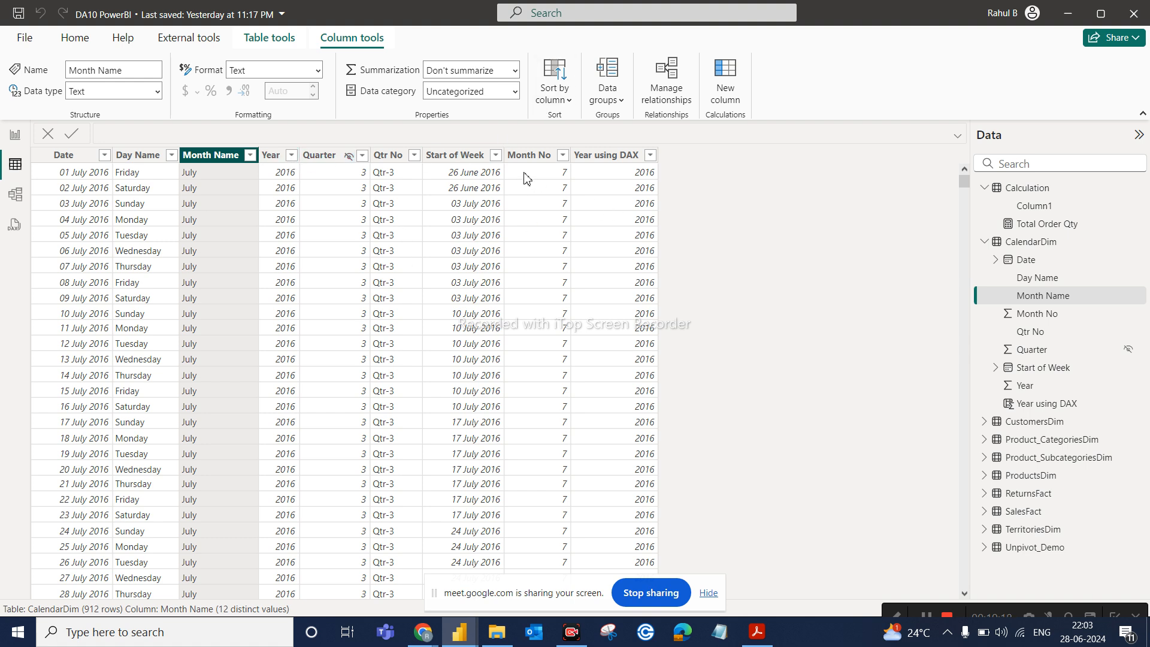
Start a new calculated column in CalendarDim named Year-month, with its formula beginning with CalendarDim[Month Name]
left_click(736, 102)
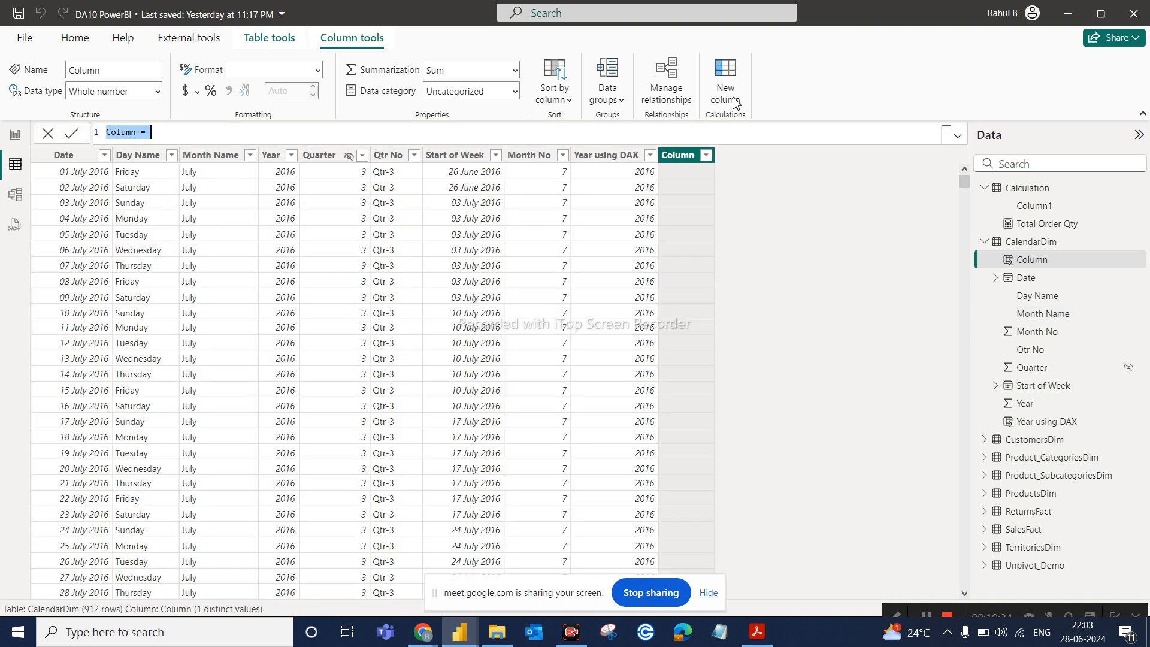
type("Ye")
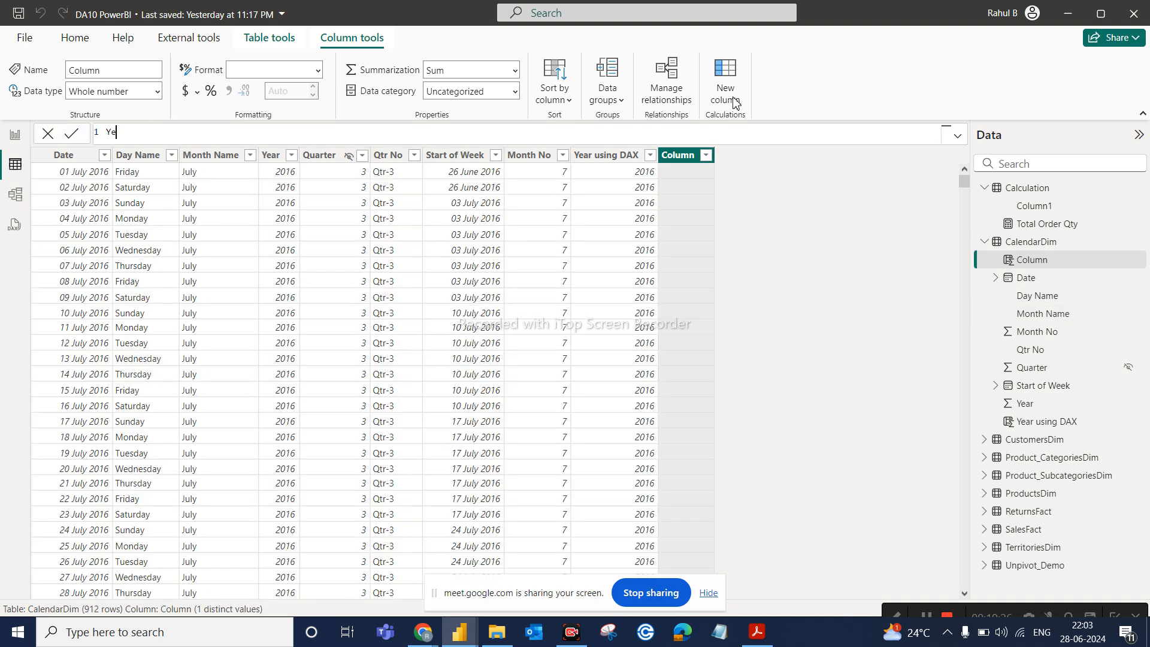
type("ar-month = month")
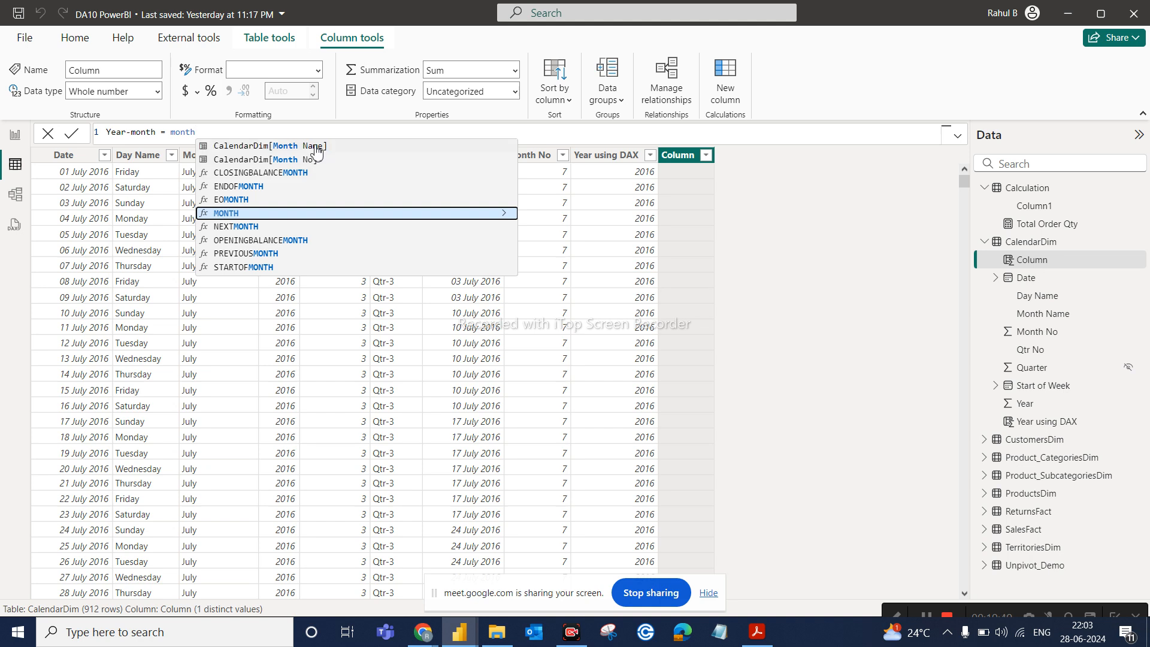
left_click(316, 148)
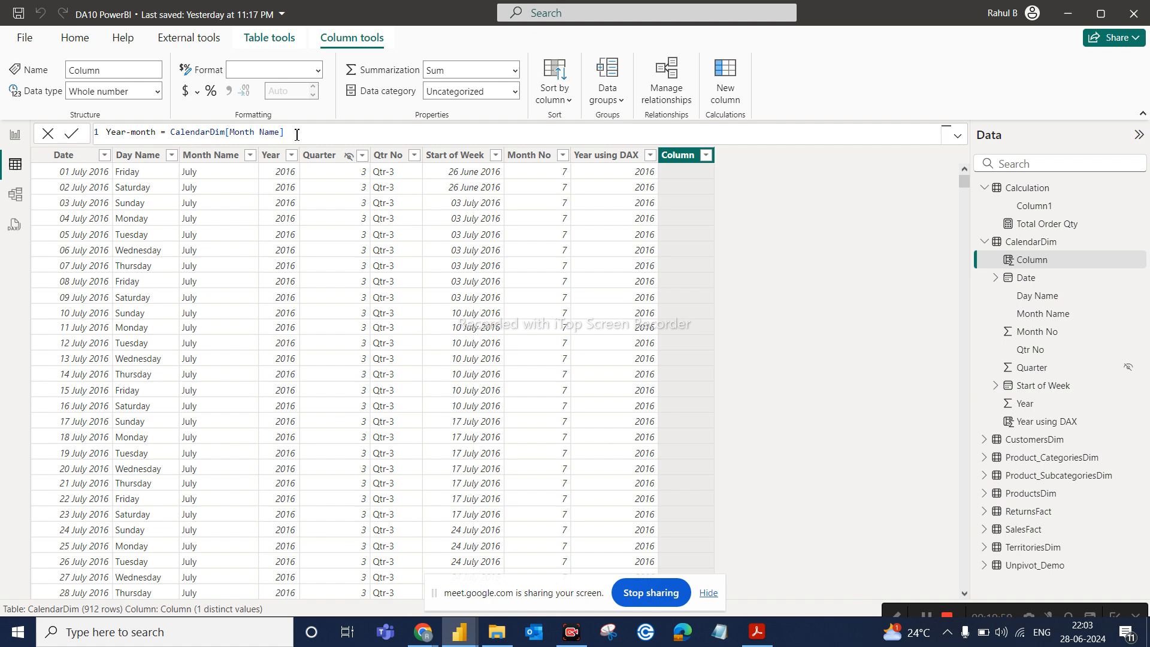
Complete the Year-month formula by appending & "-" & CalendarDim[Year], commit it, and check the column's values down the rows
type("&")
type(" \"\"")
type("-\" ")
type("&")
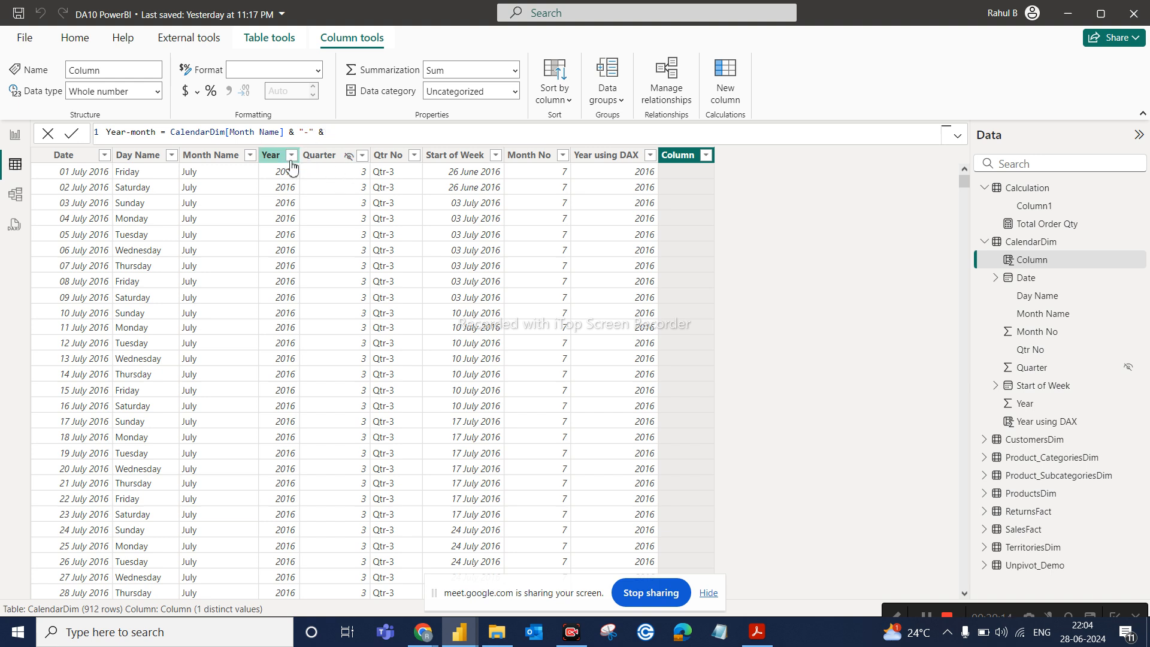
type(" year")
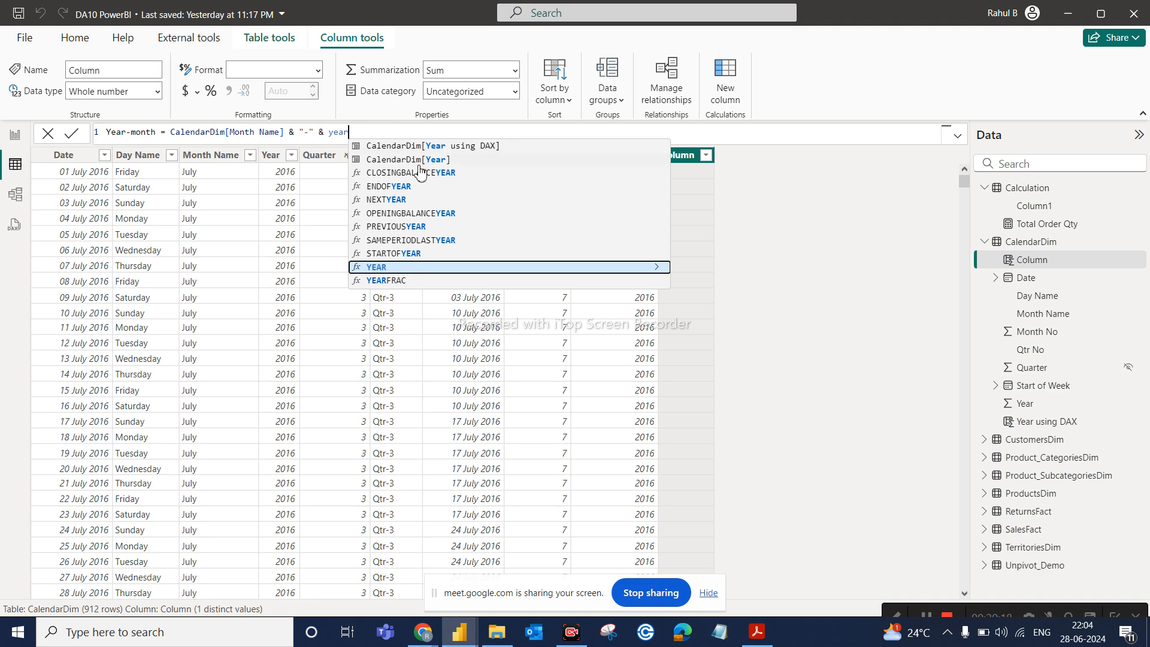
left_click(420, 161)
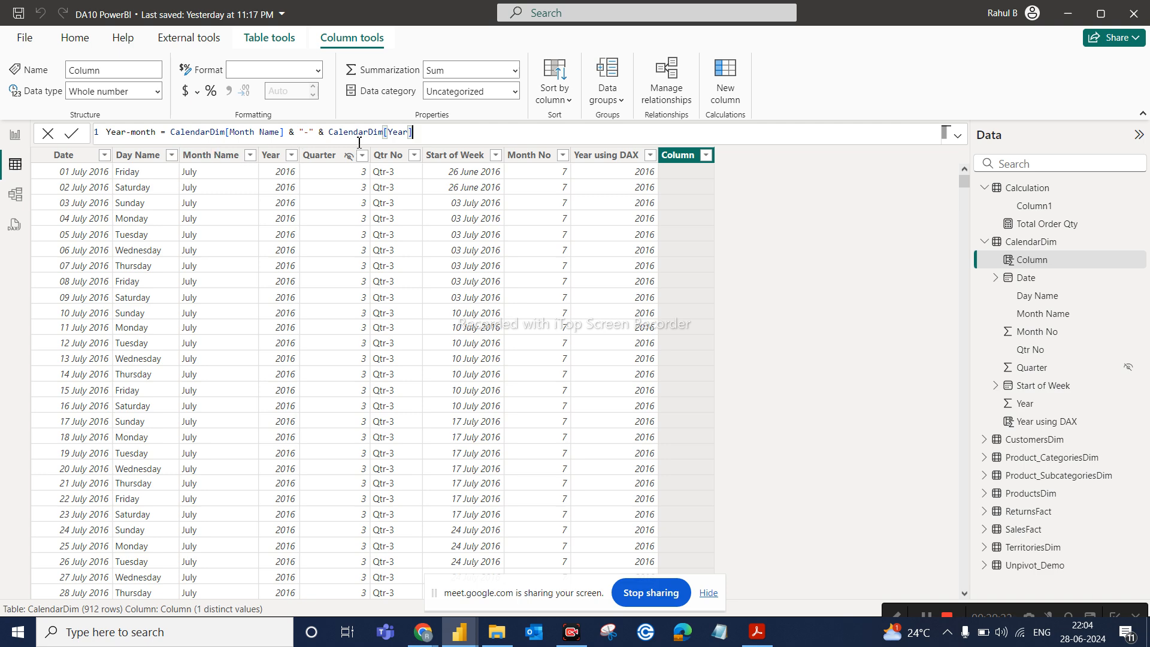
key("Return")
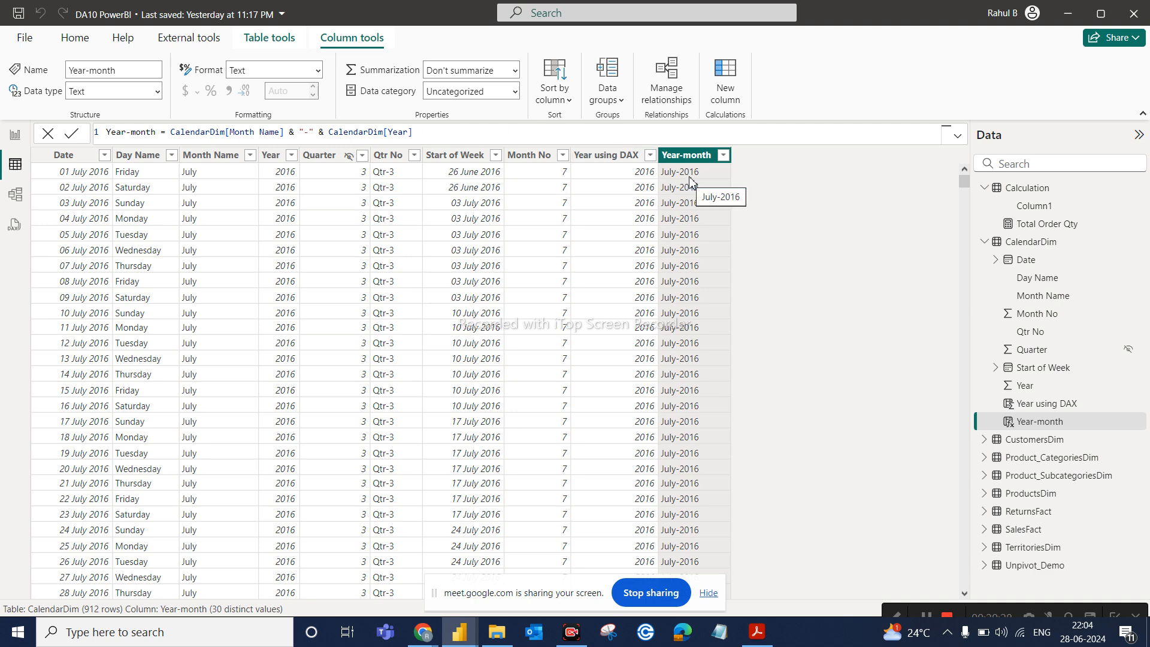
scroll(663, 481, "down", 9)
scroll(663, 482, "down", 16)
scroll(664, 481, "down", 4)
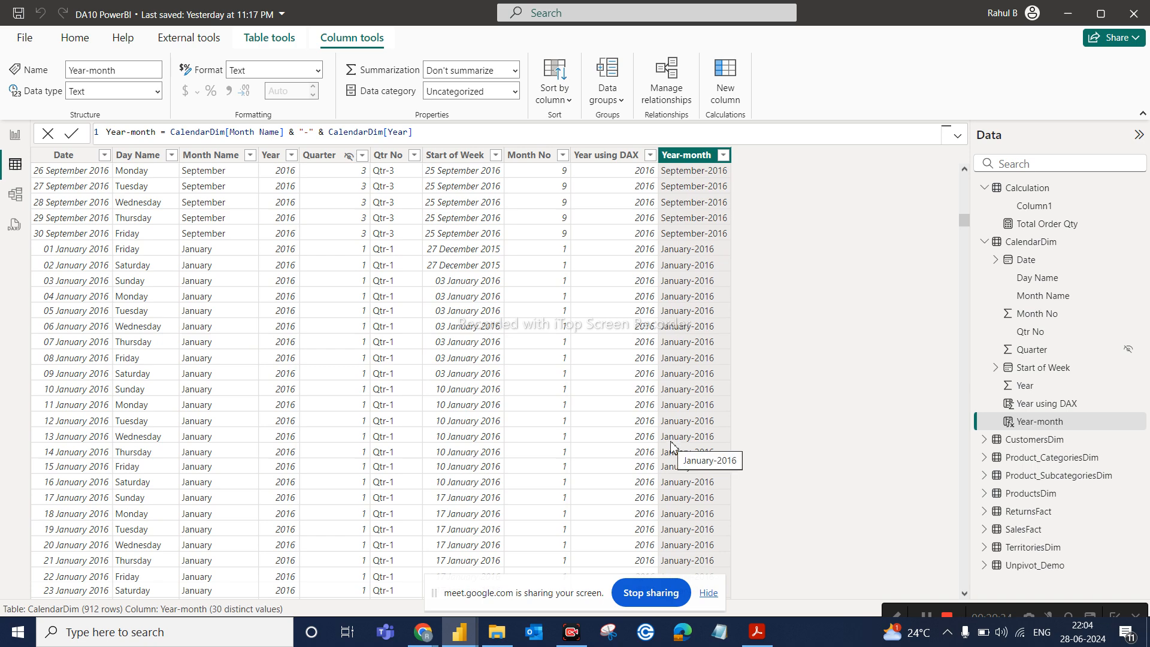
Check the Year-month values down the CalendarDim rows and review the DAX Operators slide in Adobe Acrobat before returning to Power BI
scroll(672, 449, "down", 11)
scroll(672, 446, "down", 8)
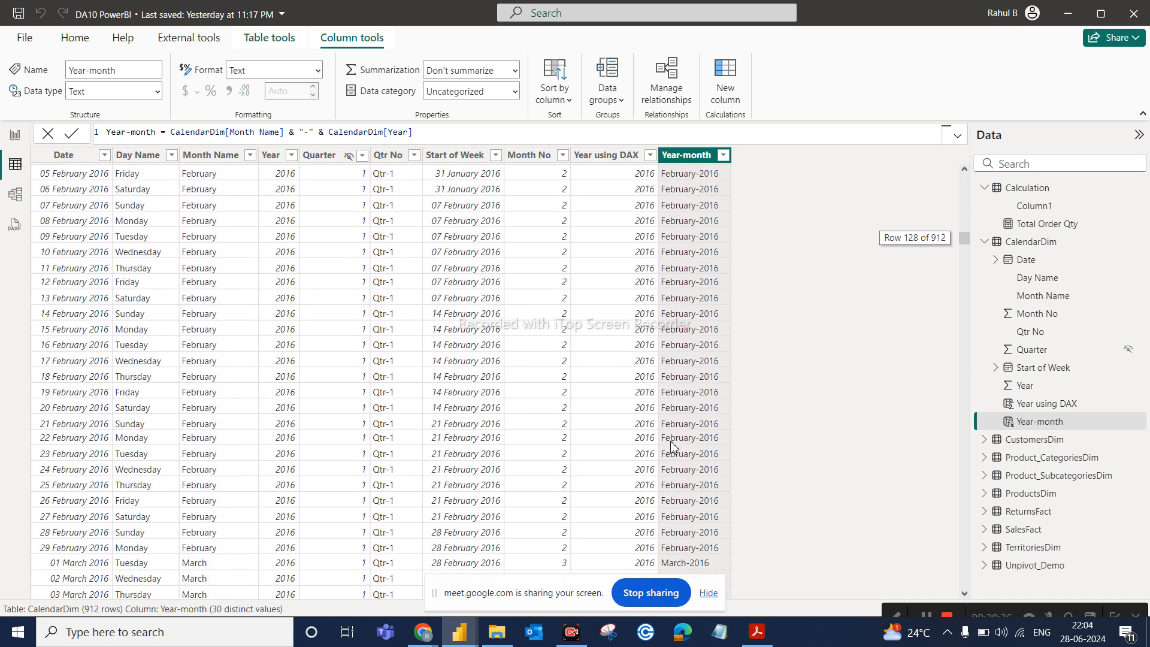
scroll(671, 446, "up", 20)
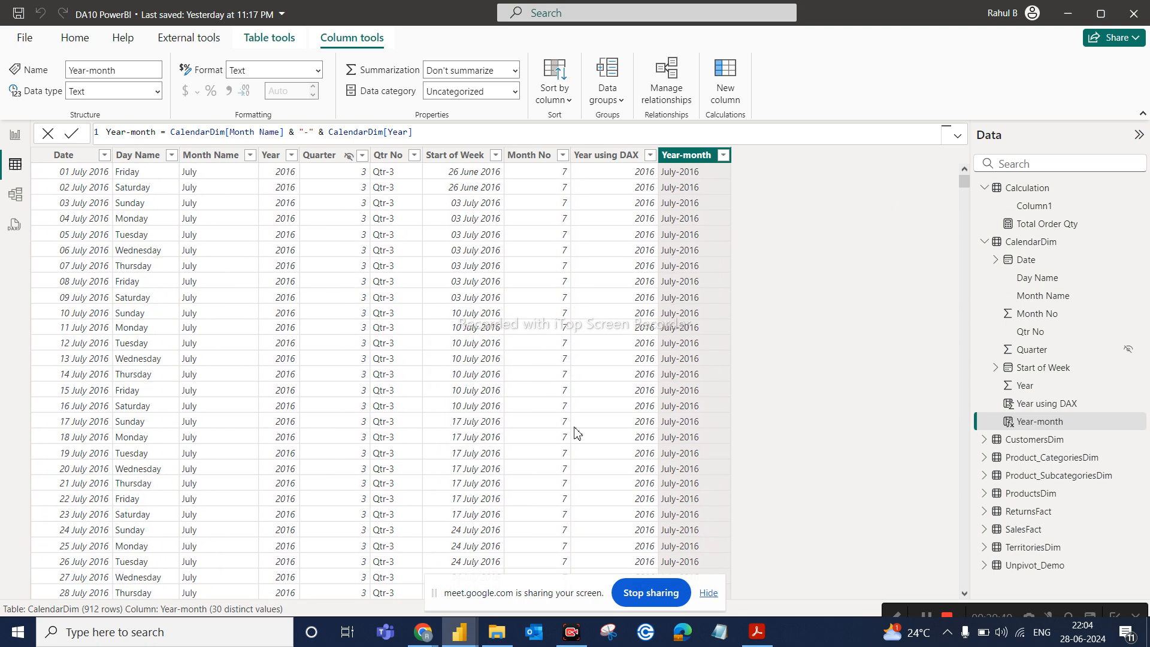
left_click(756, 632)
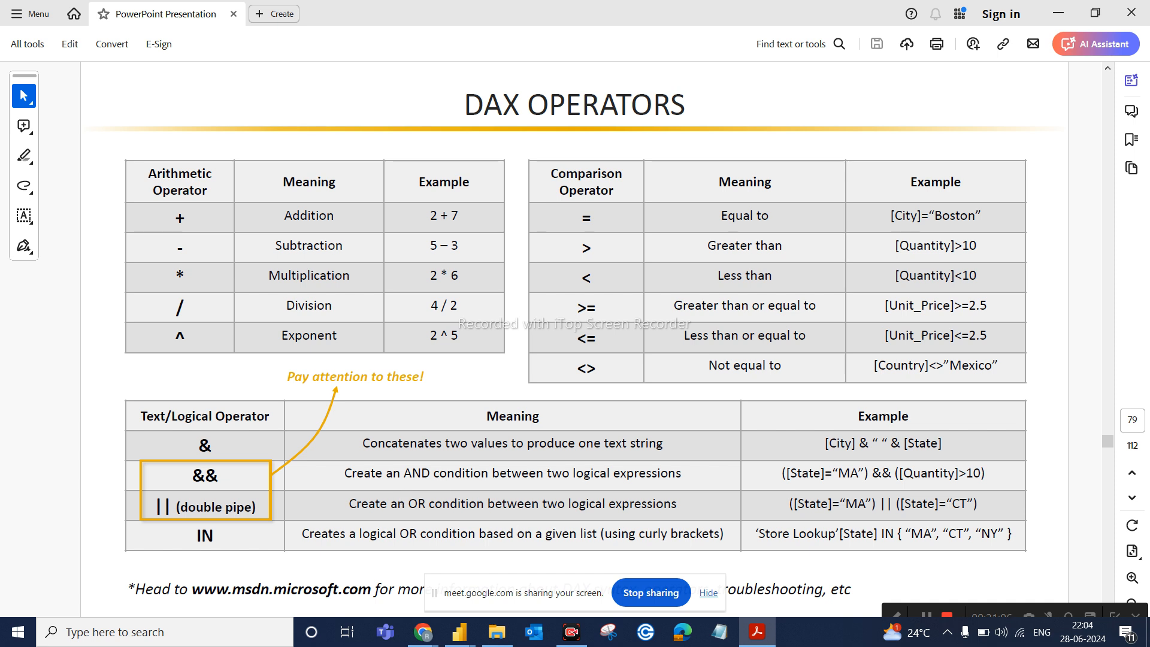
left_click(756, 633)
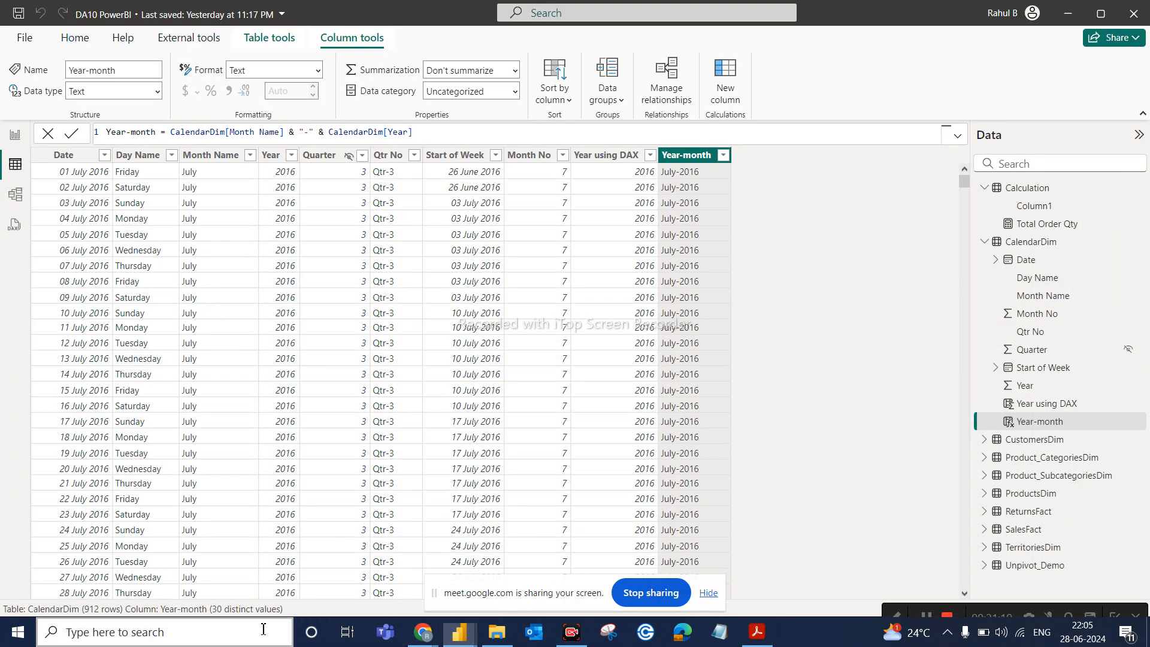
Launch Excel and create a blank workbook, consulting the DAX Operators slide in Adobe Acrobat while it loads
left_click(262, 633)
type("ex")
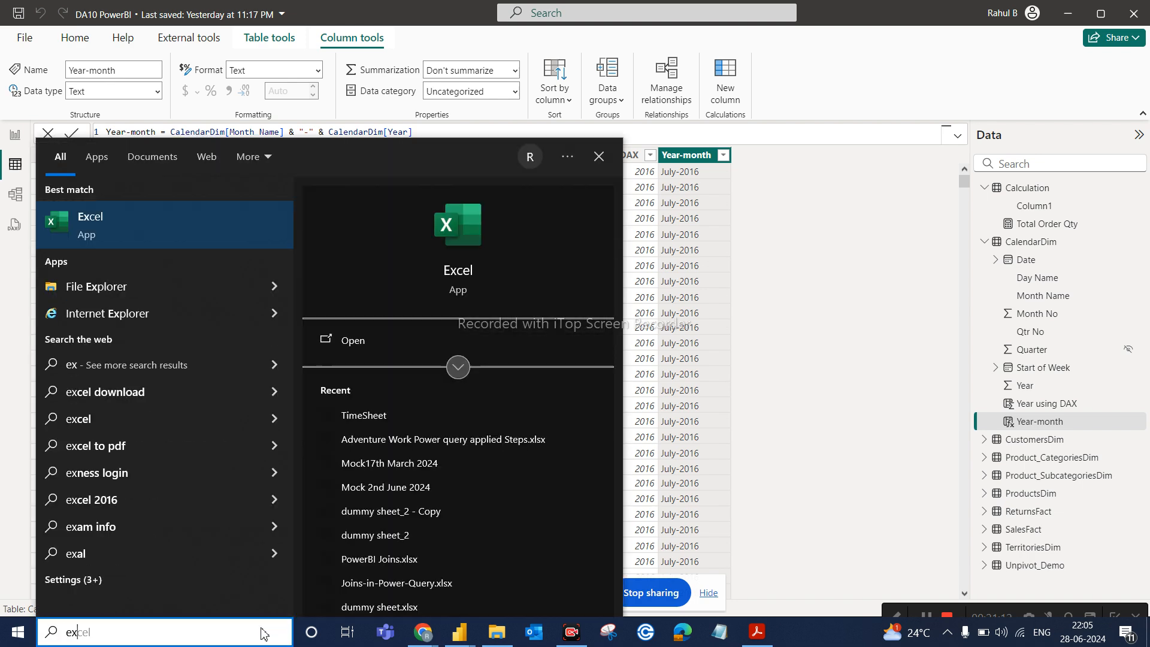
left_click(159, 243)
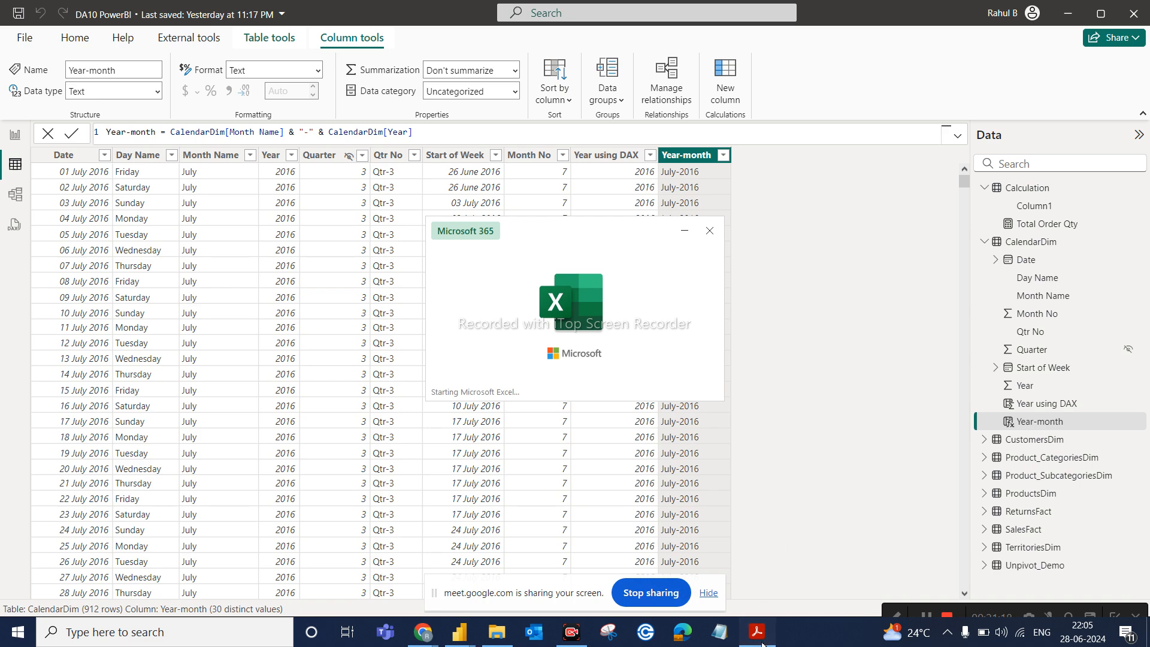
left_click(757, 632)
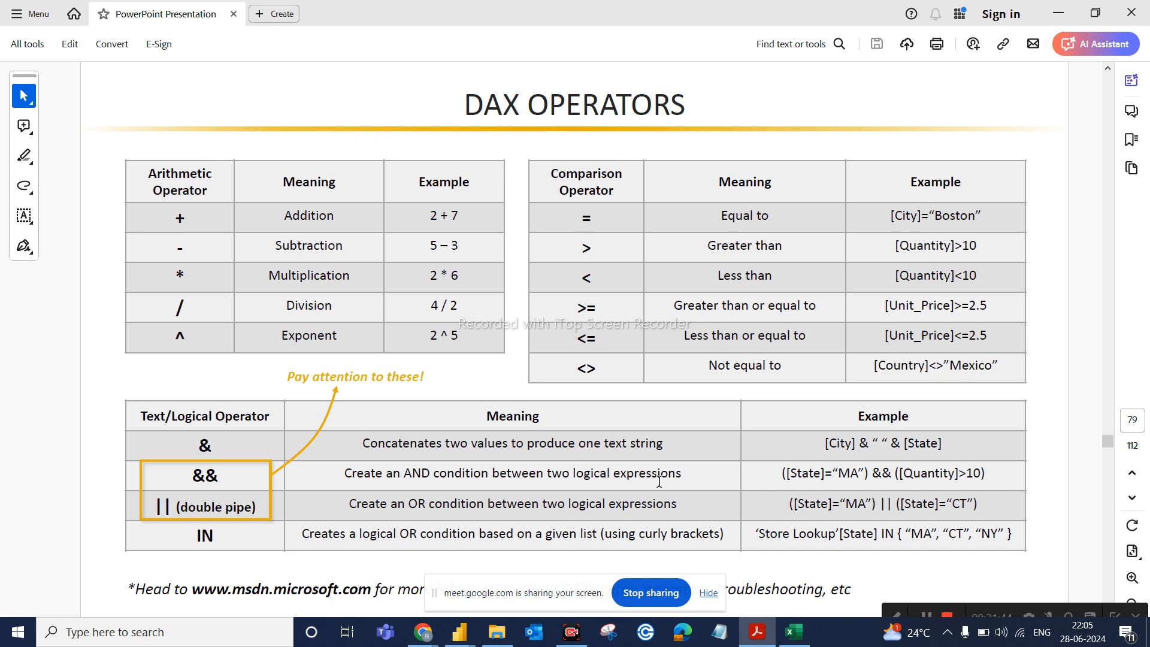
left_click(794, 634)
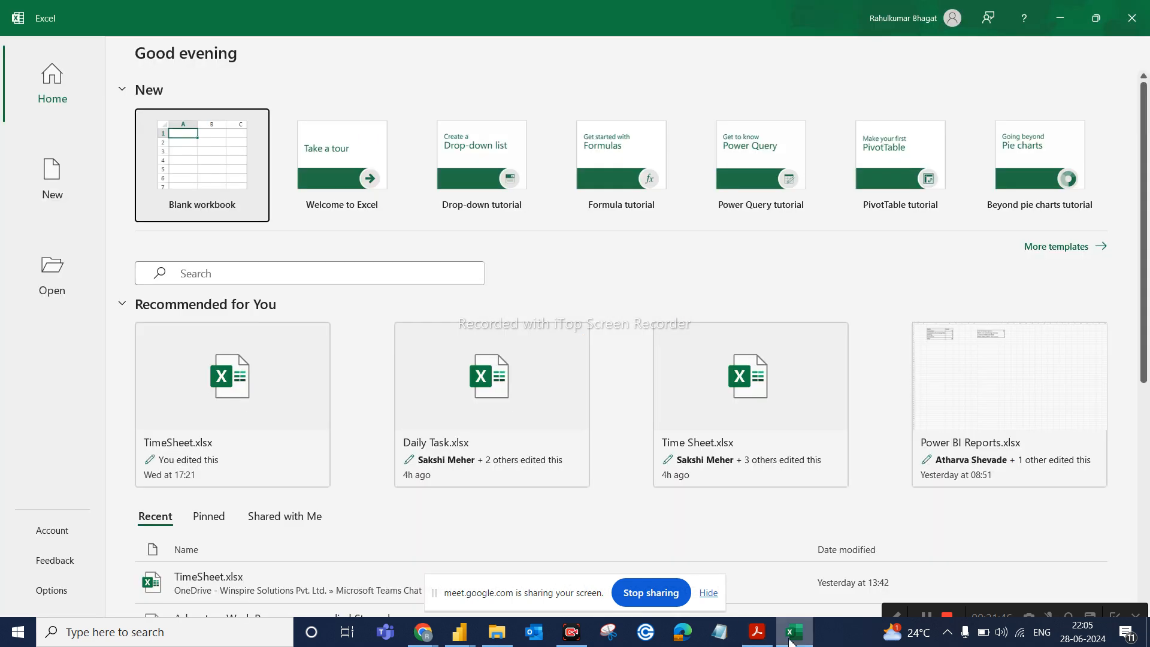
left_click(238, 150)
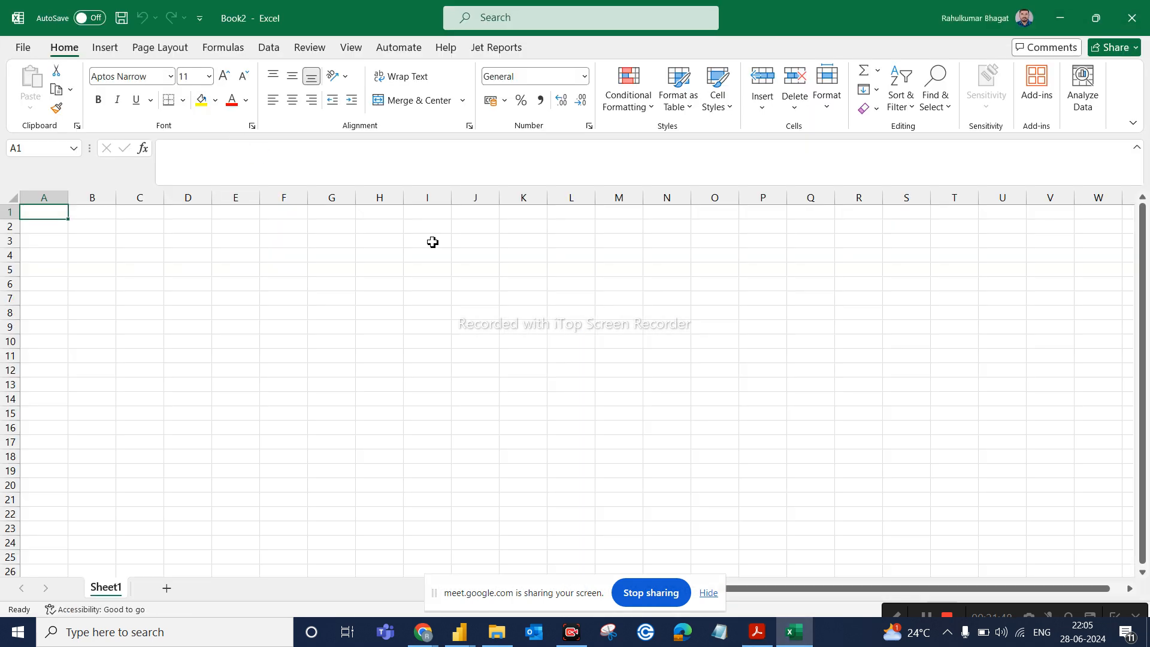
Enter the sample table headers À in cell I5 and B in cell J5
left_click(429, 266)
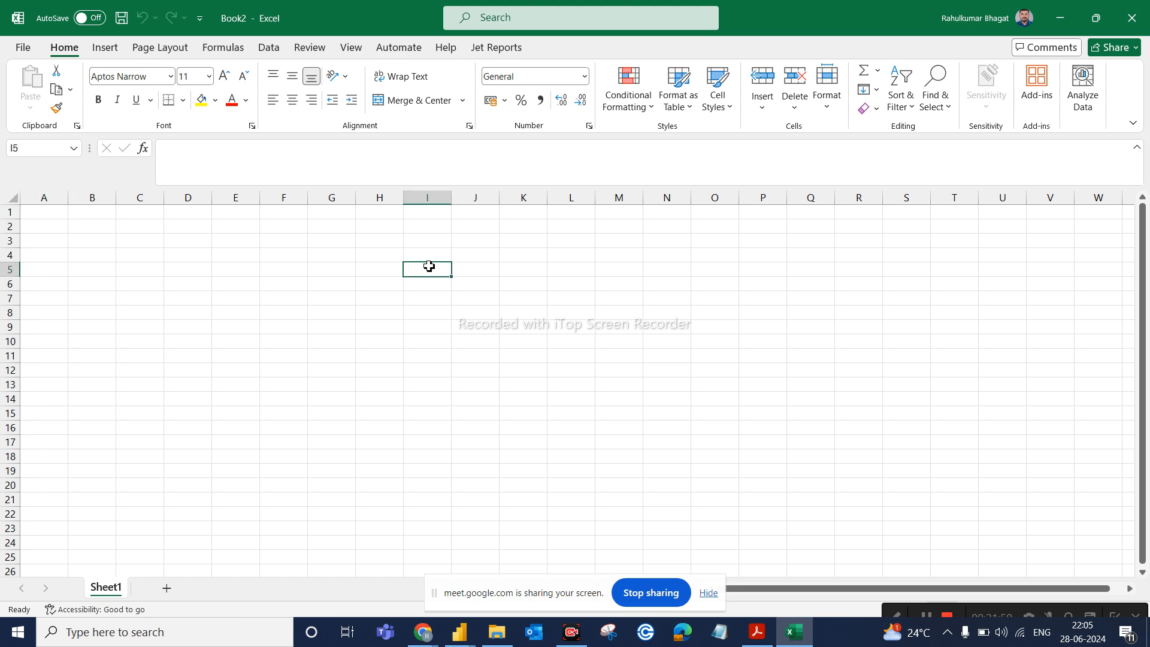
type("À")
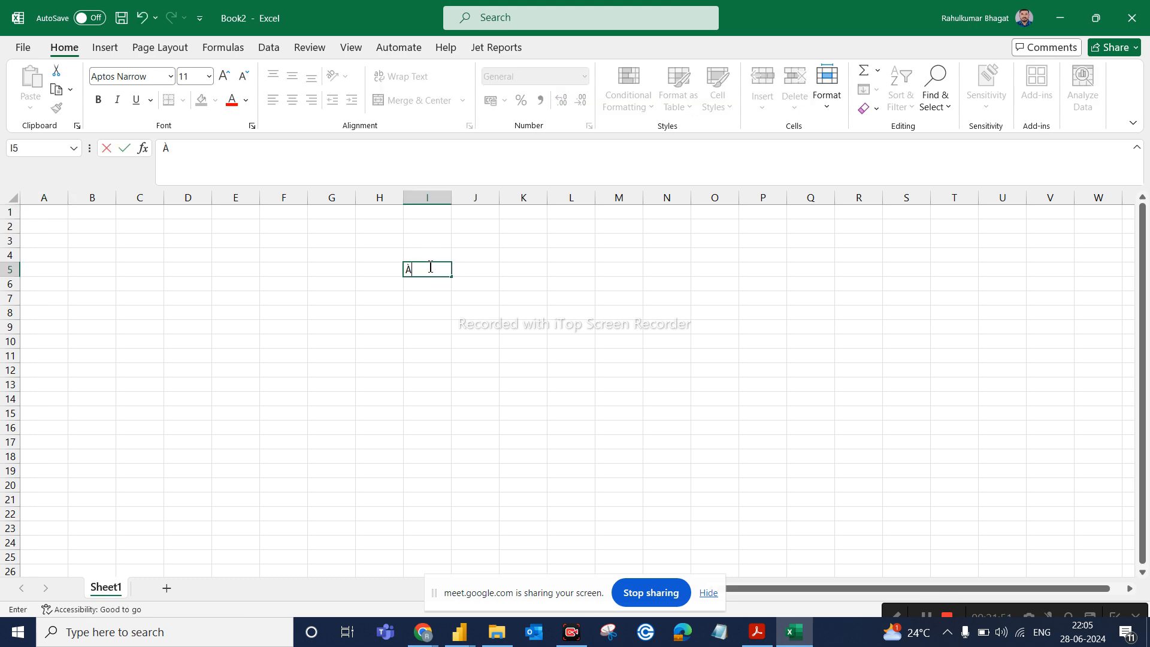
left_click(476, 269)
type("B")
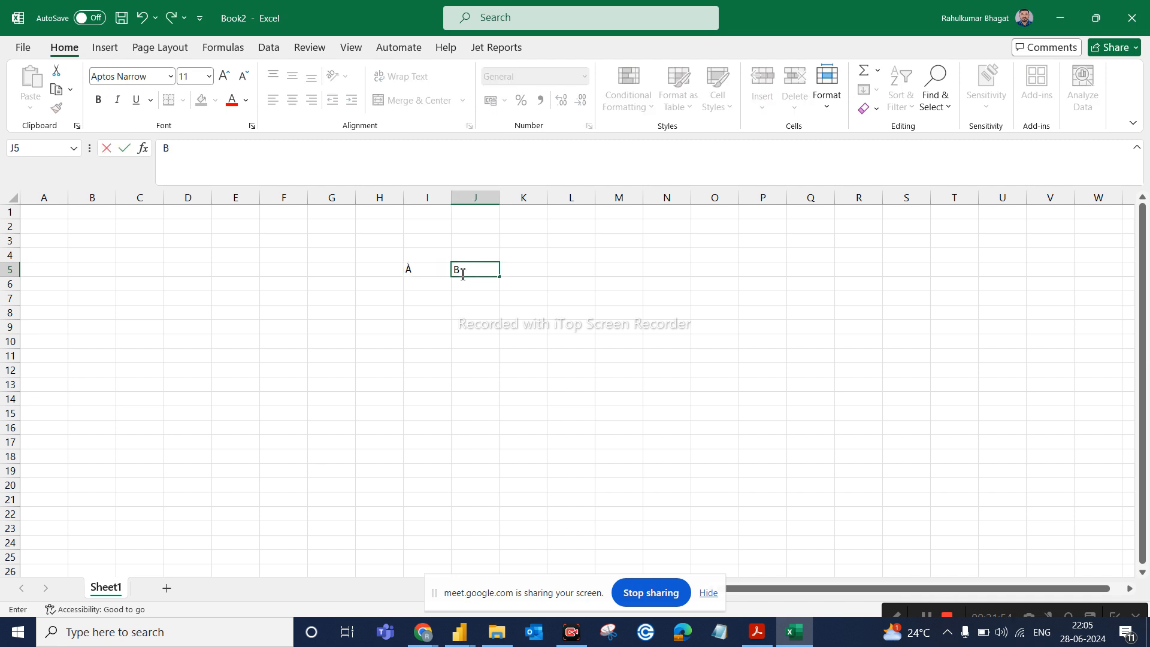
Fill cells I6 to I9 under the first header with 1, 1, 3 and 4
left_click(435, 283)
type("1")
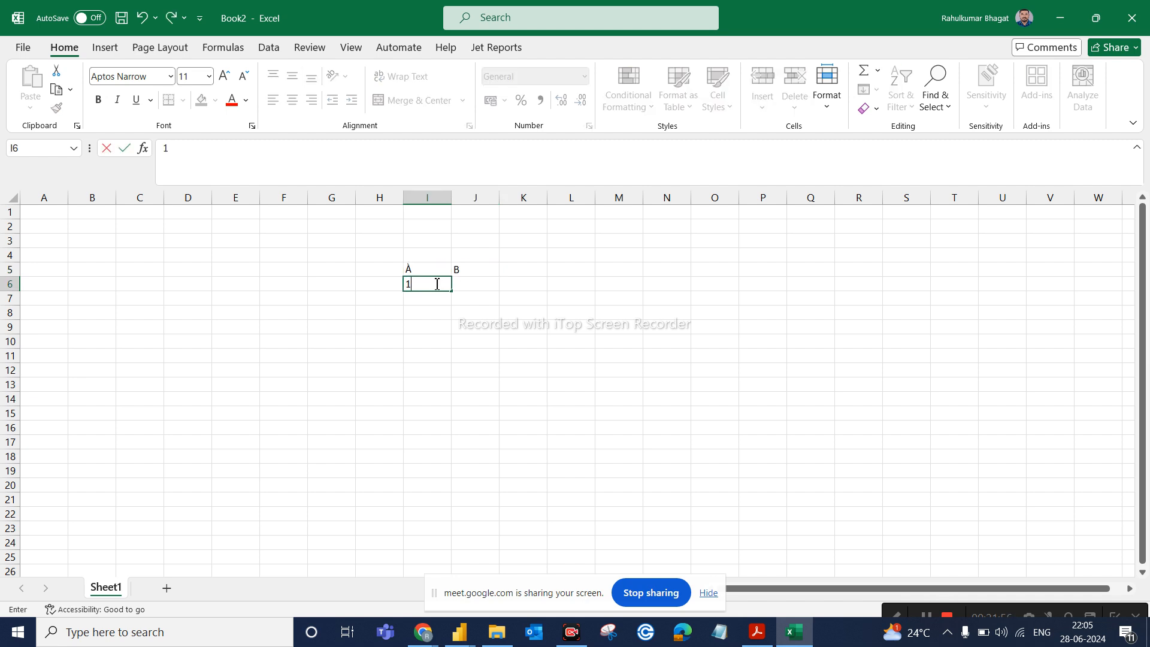
left_click(425, 298)
type("1")
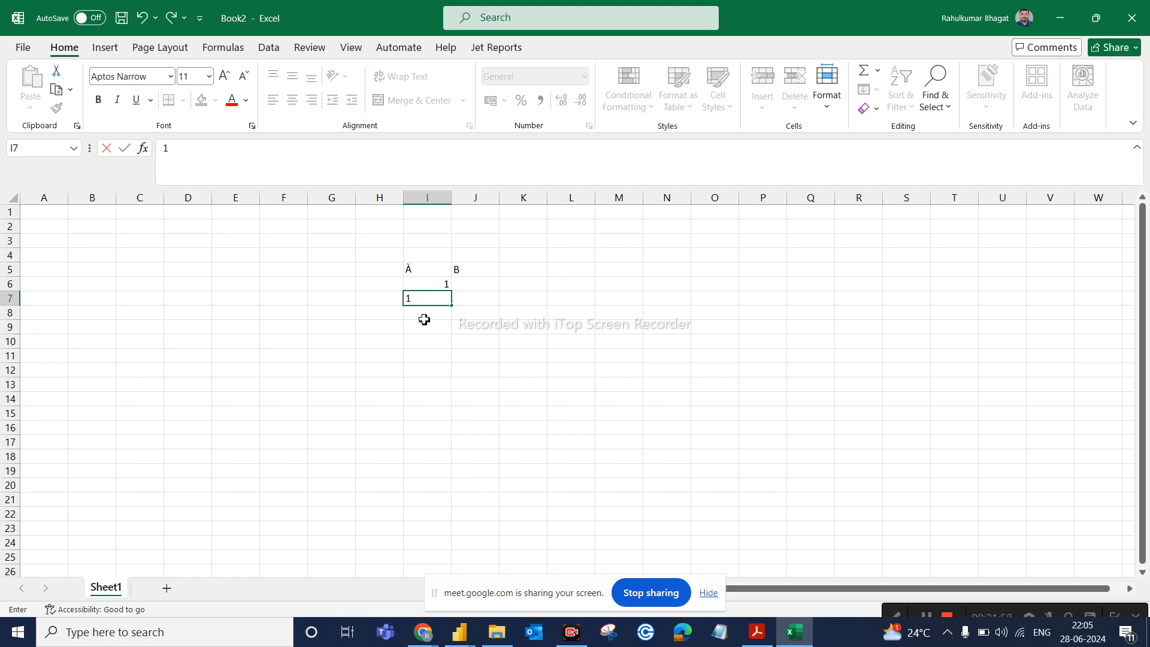
left_click(424, 317)
type("3")
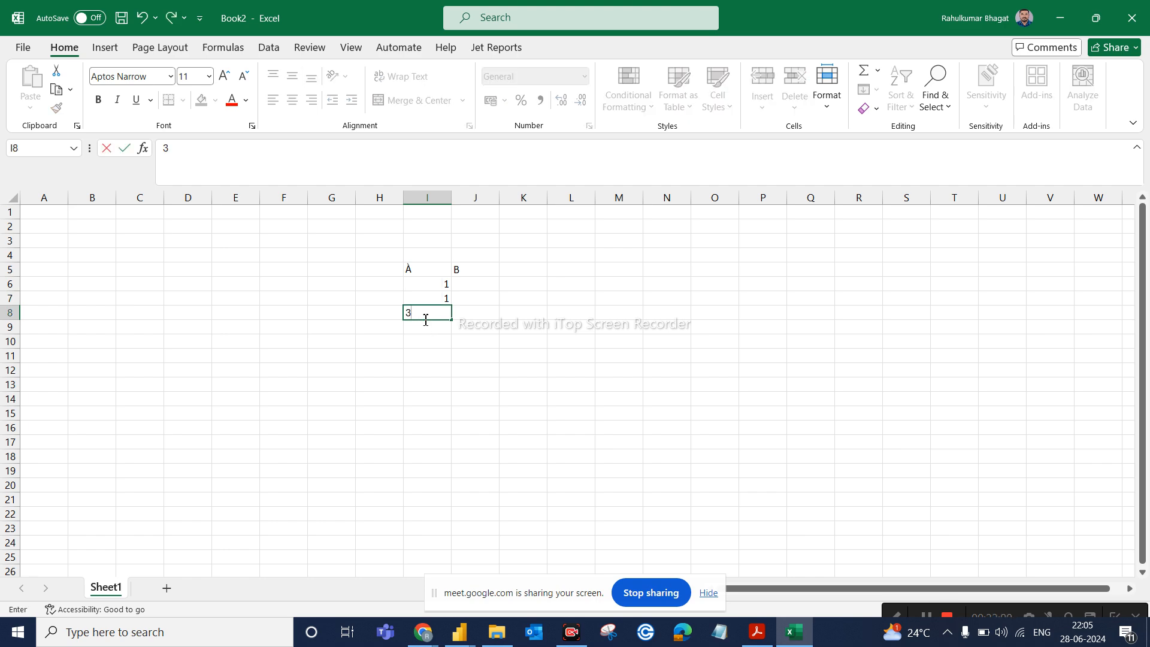
left_click(422, 327)
type("4")
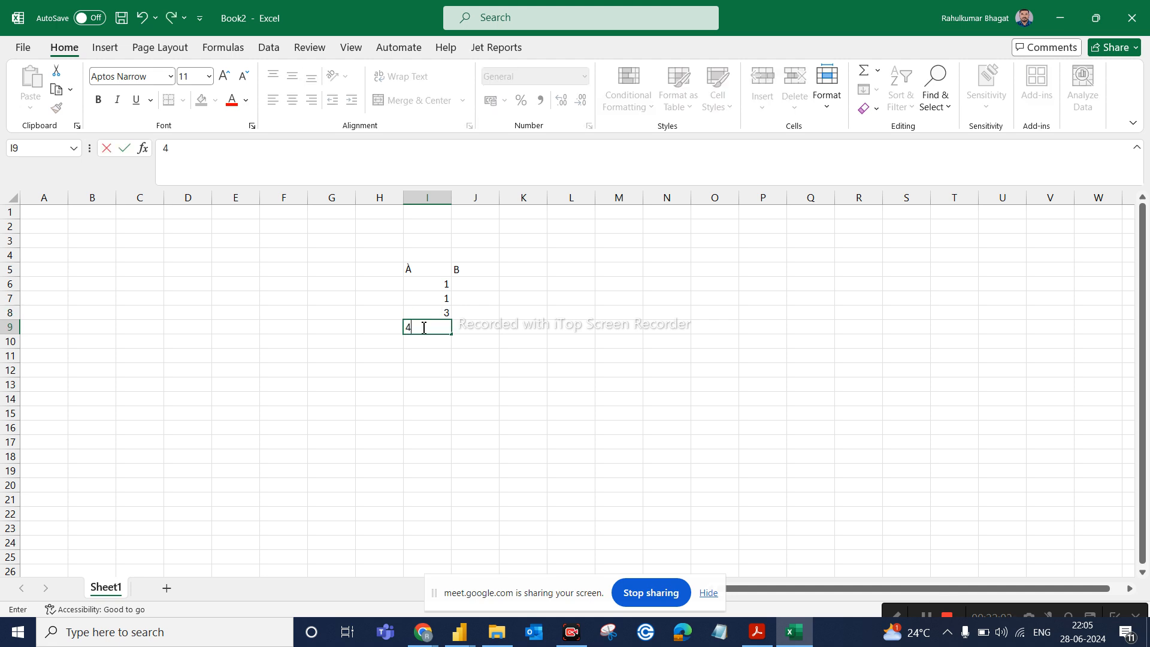
Fill cells J6 to J9 under the B header with 1, 3, 2 and 1
left_click(485, 290)
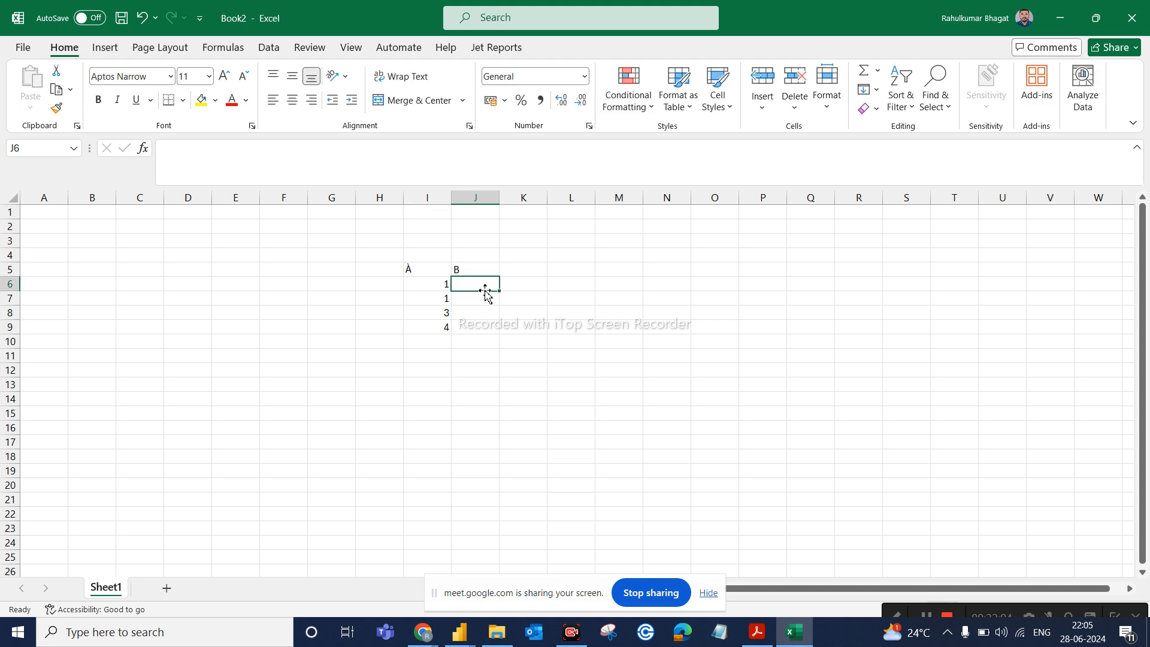
type("1")
left_click(479, 299)
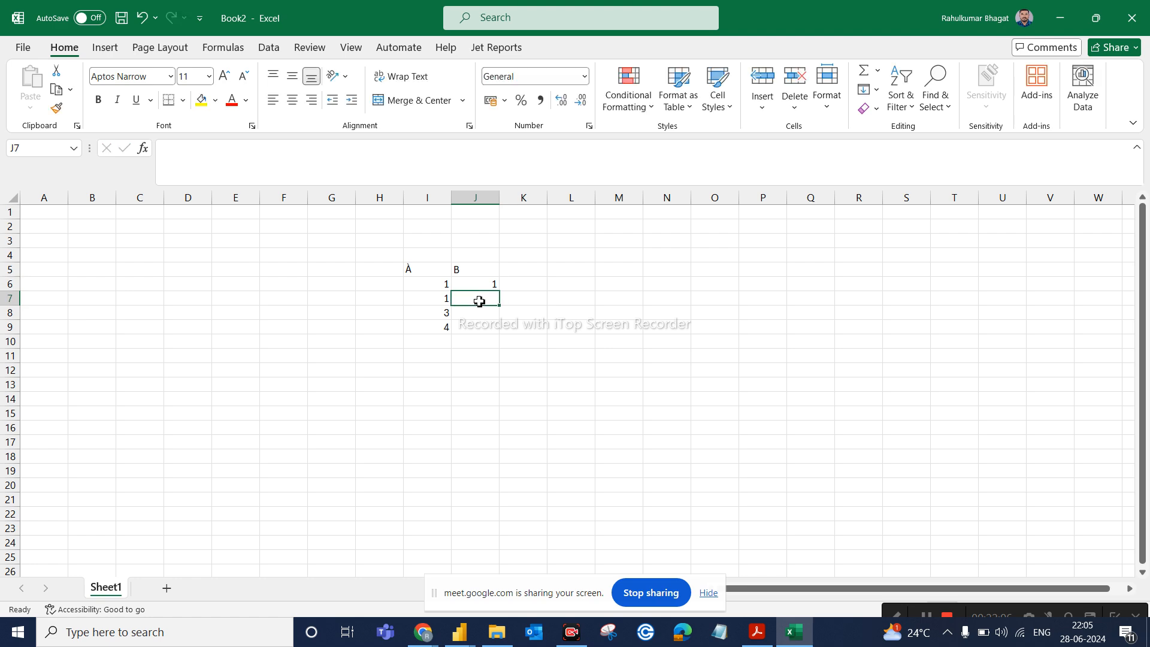
type("3")
left_click(470, 311)
type("2")
left_click(476, 335)
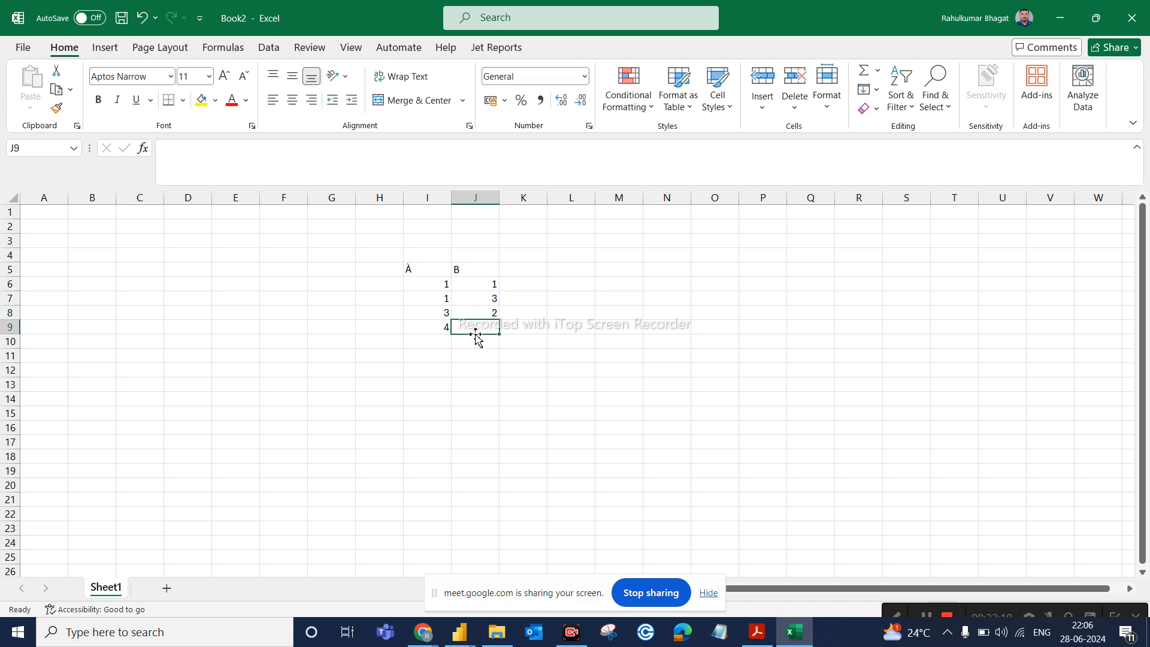
type("1")
left_click(554, 324)
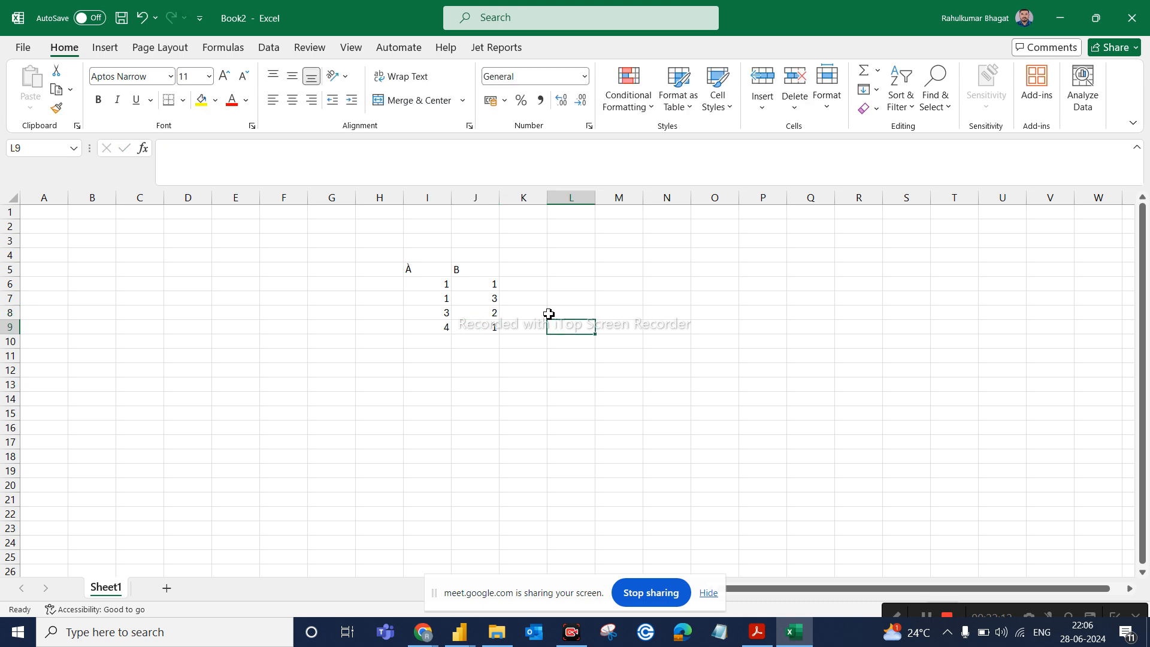
Examine the sample table row by row, comparing the À and B values against AND and OR conditions
left_click(522, 286)
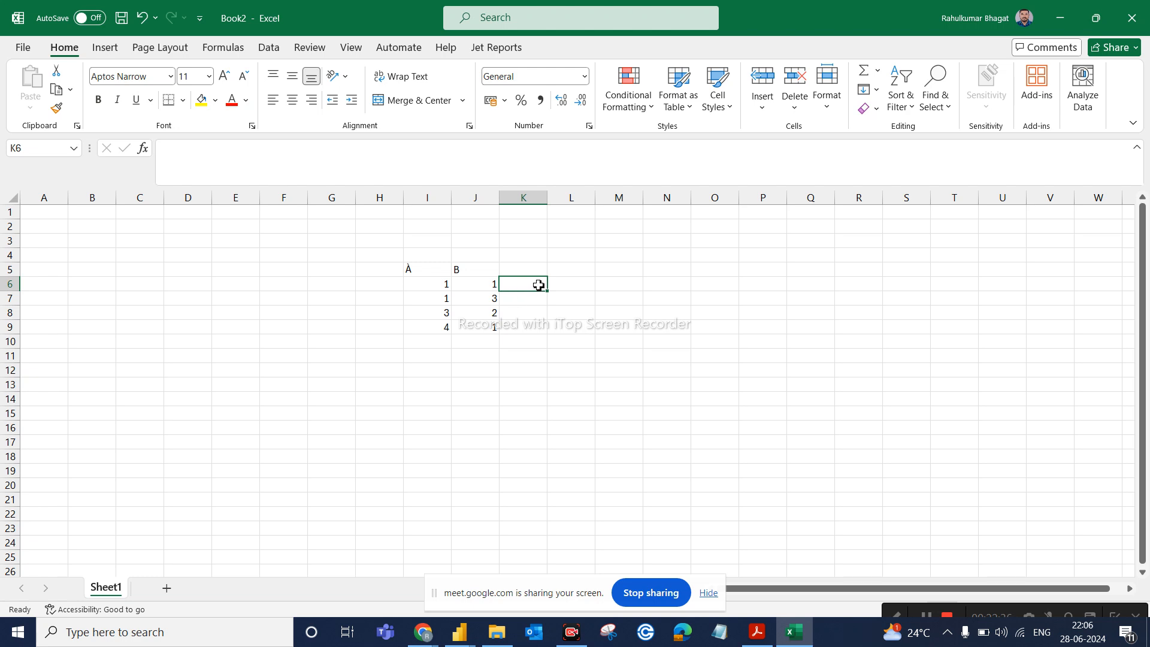
left_click(475, 386)
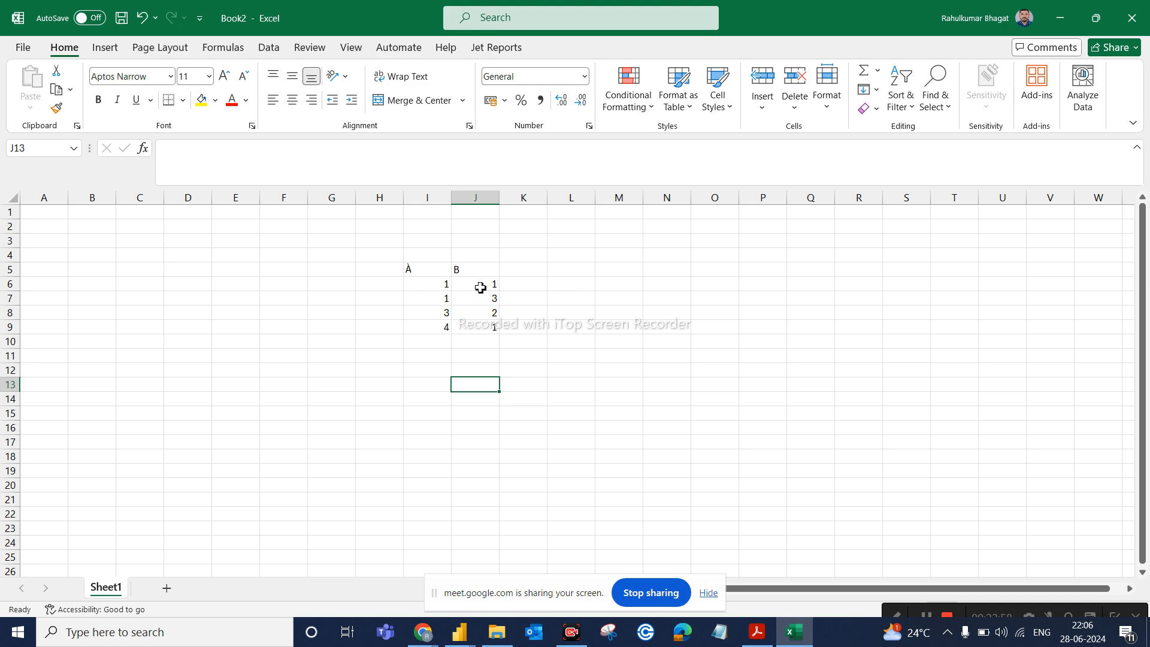
left_click(426, 285)
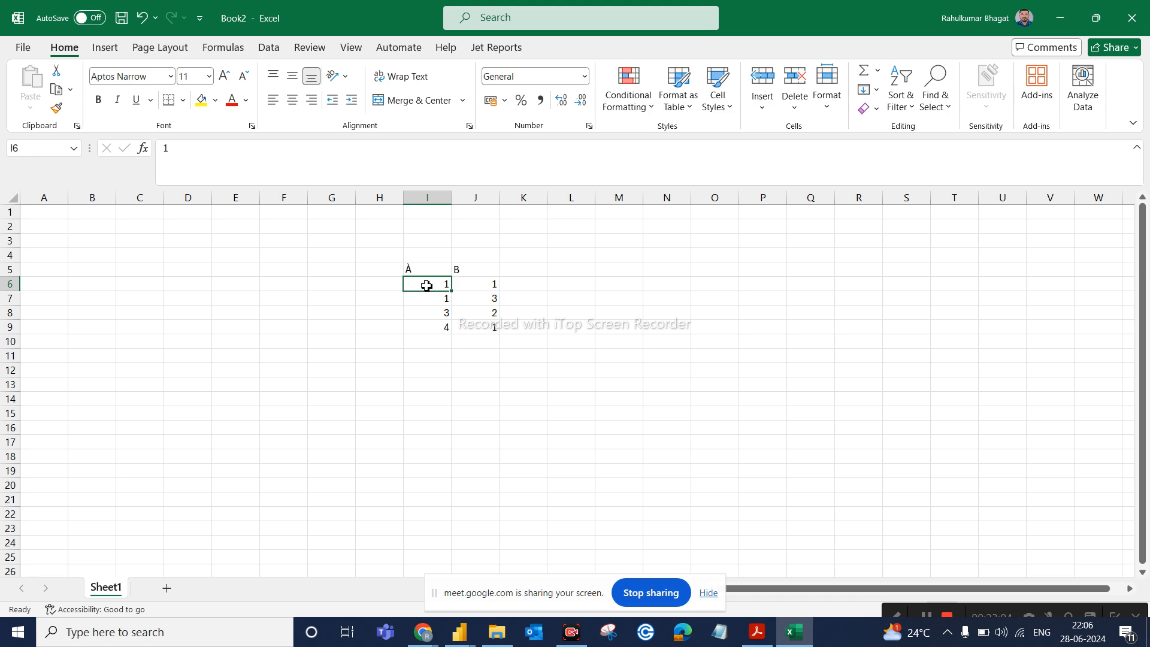
left_click(487, 285)
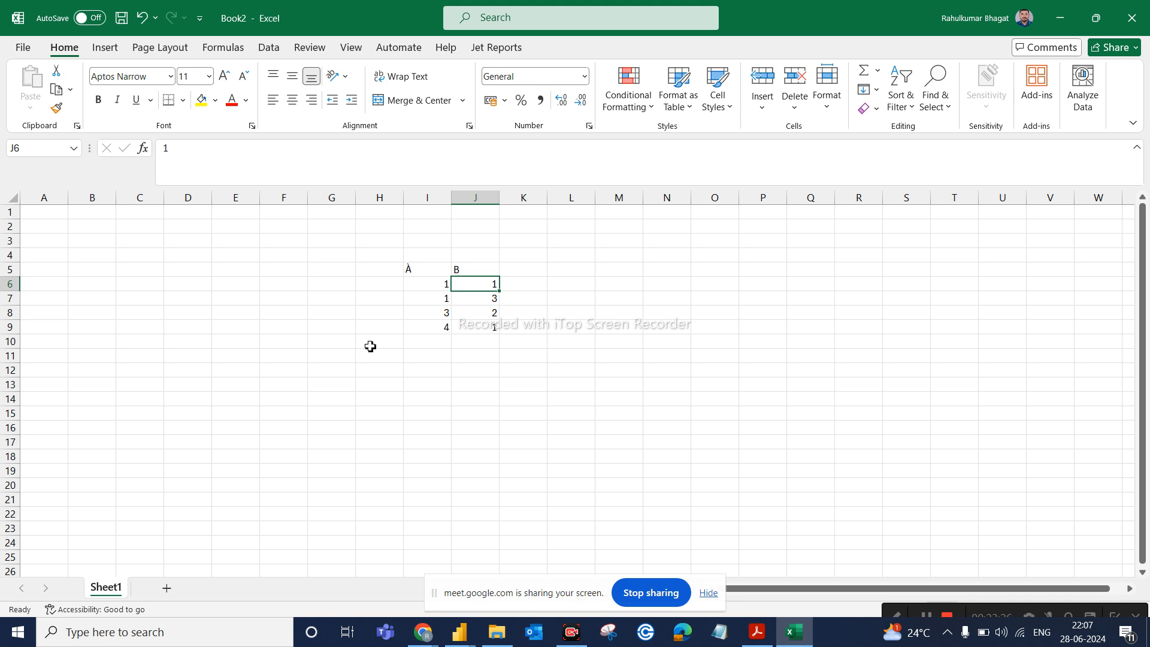
left_click(421, 302)
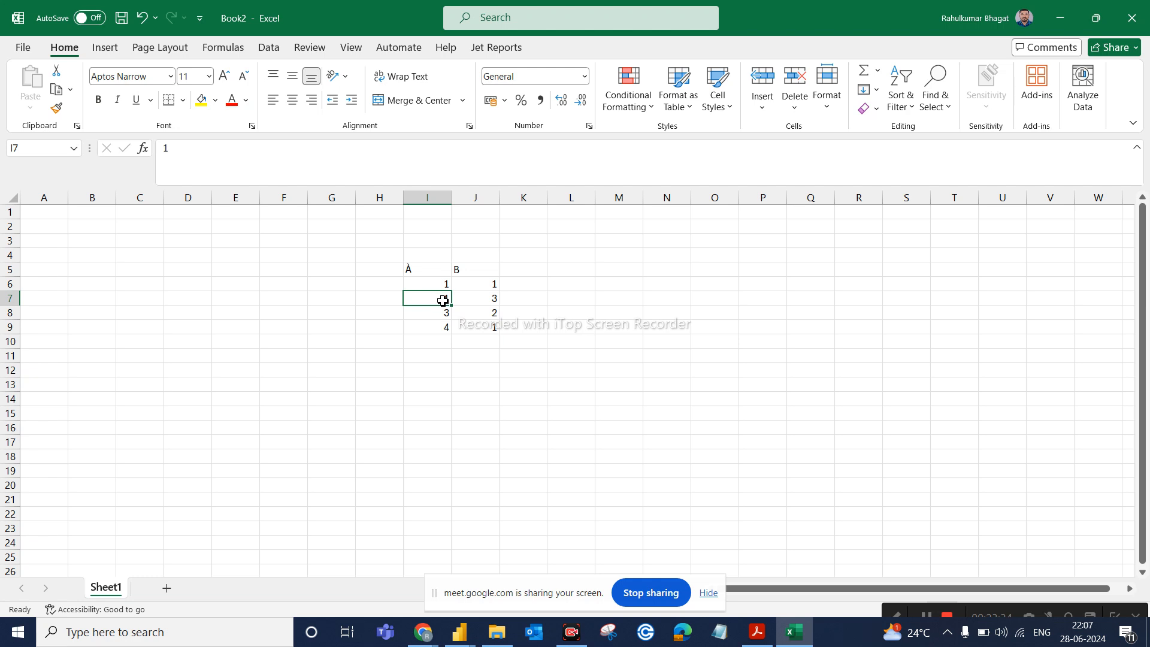
left_click(480, 298)
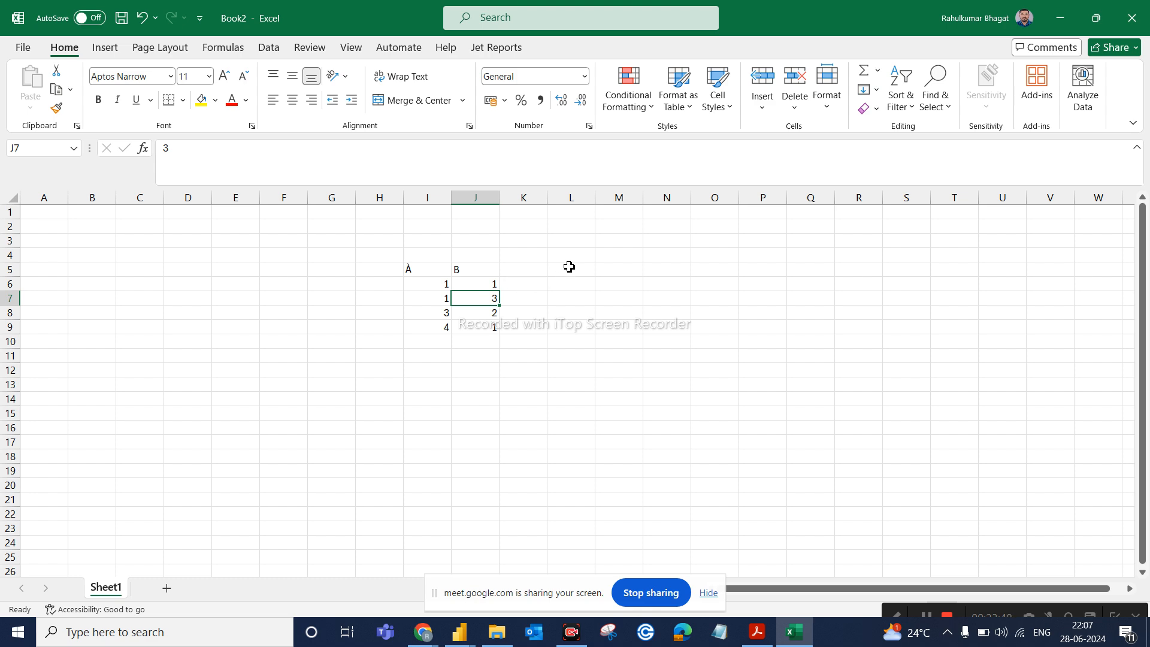
left_click(432, 289)
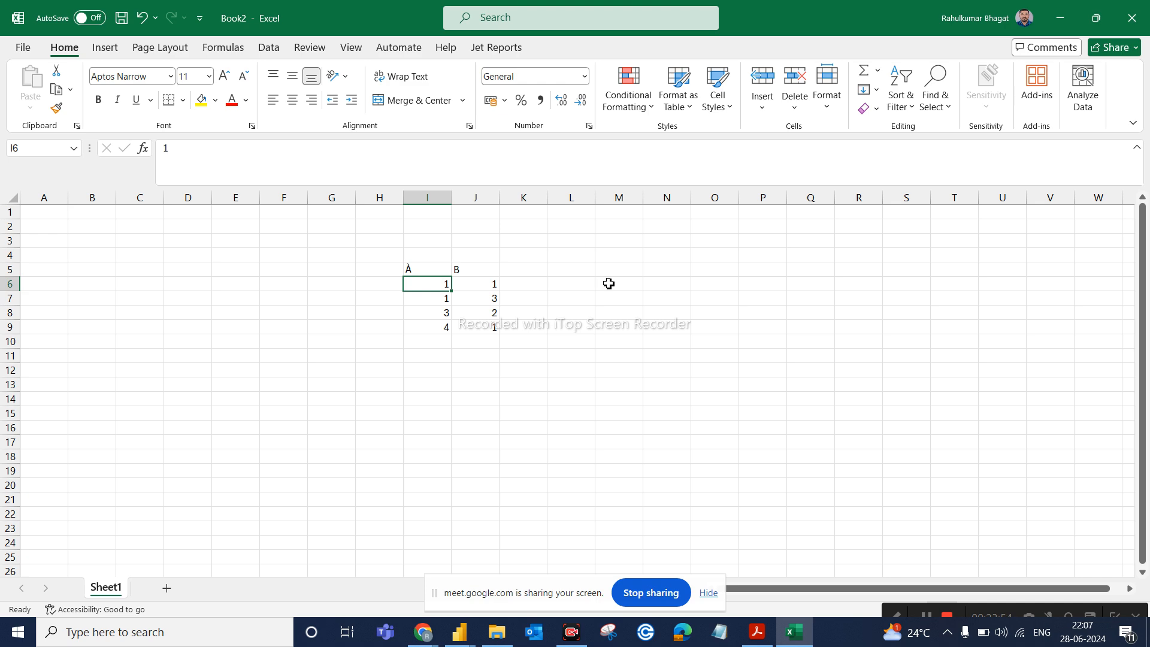
left_click(489, 282)
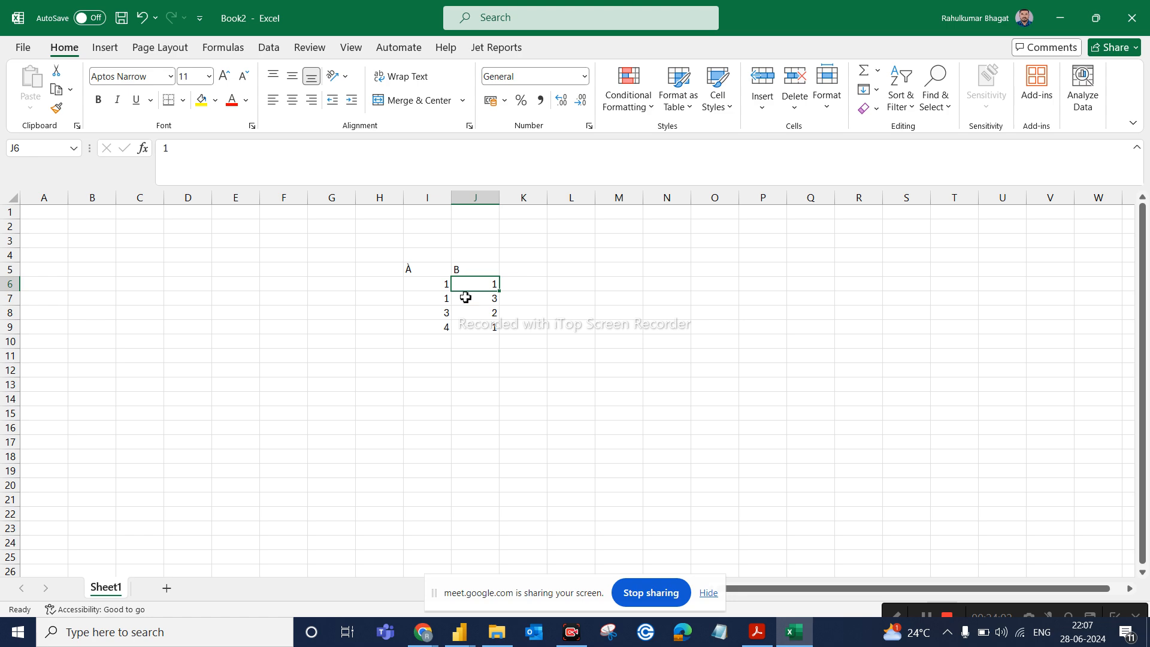
left_click(441, 300)
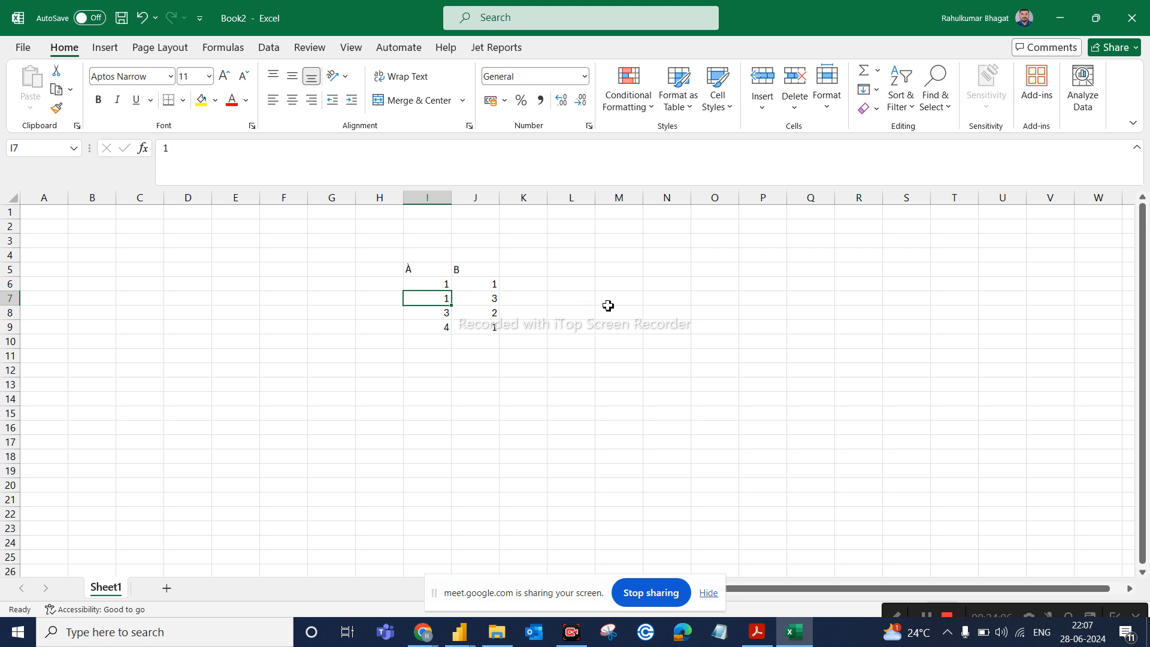
left_click(587, 302)
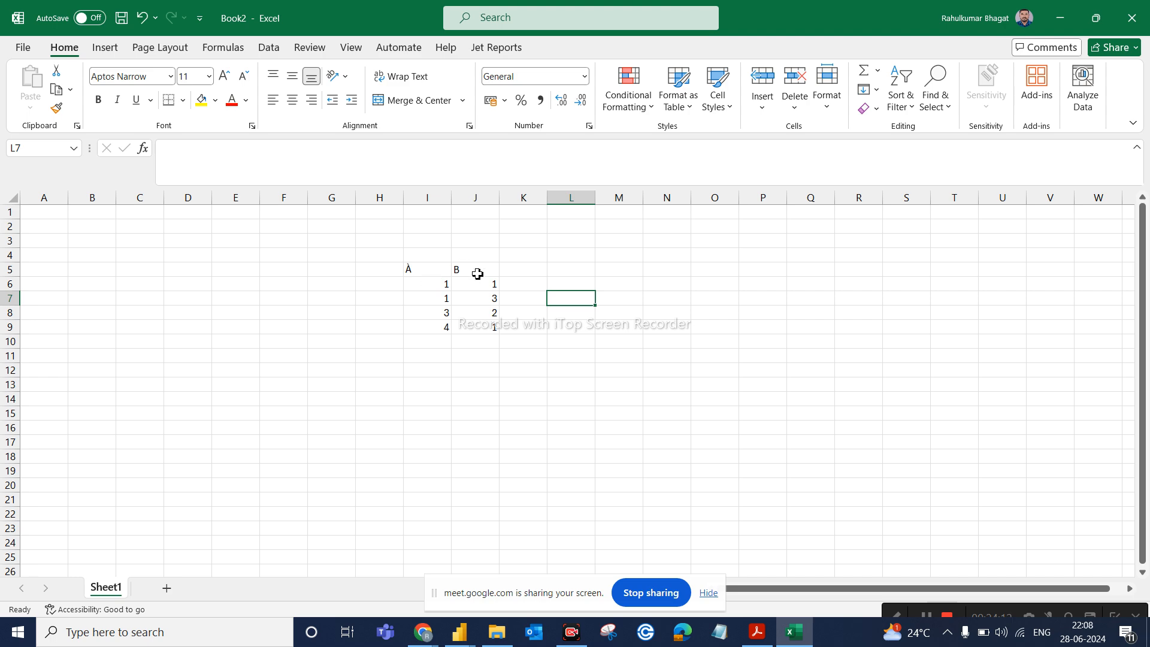
left_click(446, 318)
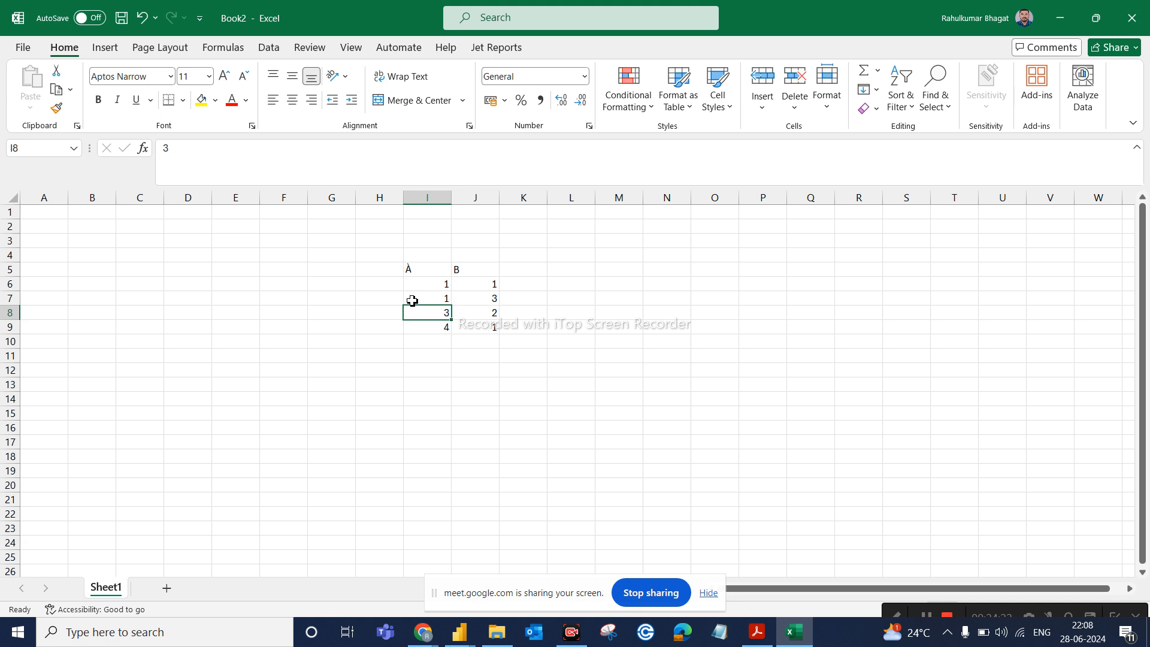
left_click(428, 330)
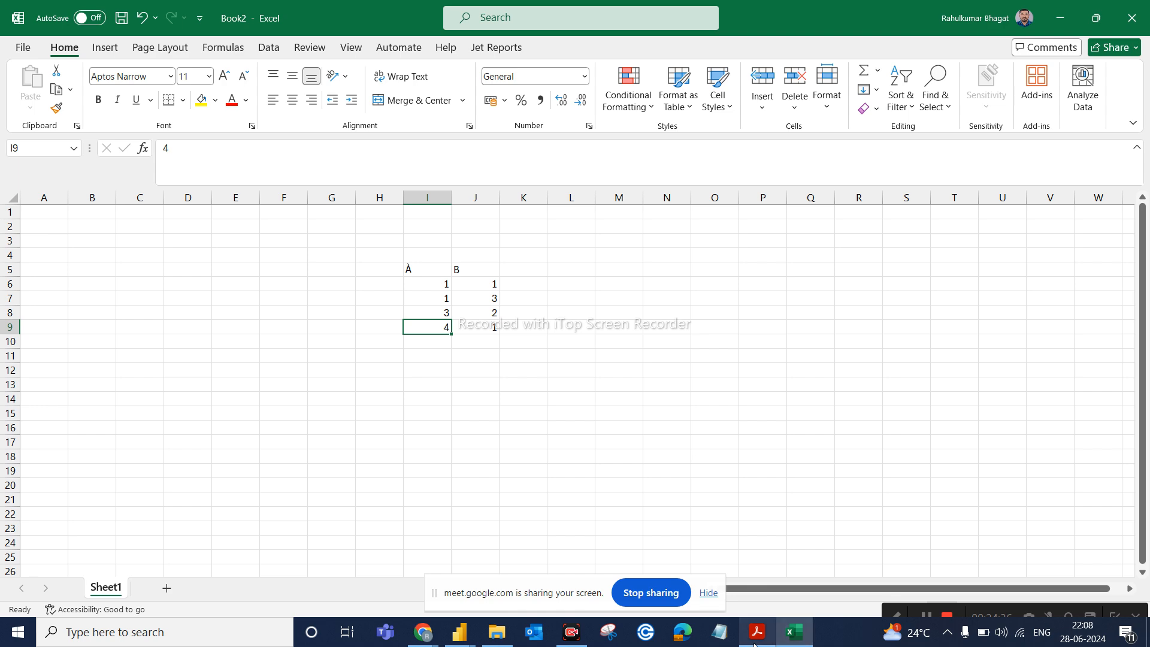
Review the DAX Operators slide in Adobe Acrobat, return to the Power BI report page and deselect the Year using DAX table
mouse_move(754, 643)
left_click(757, 572)
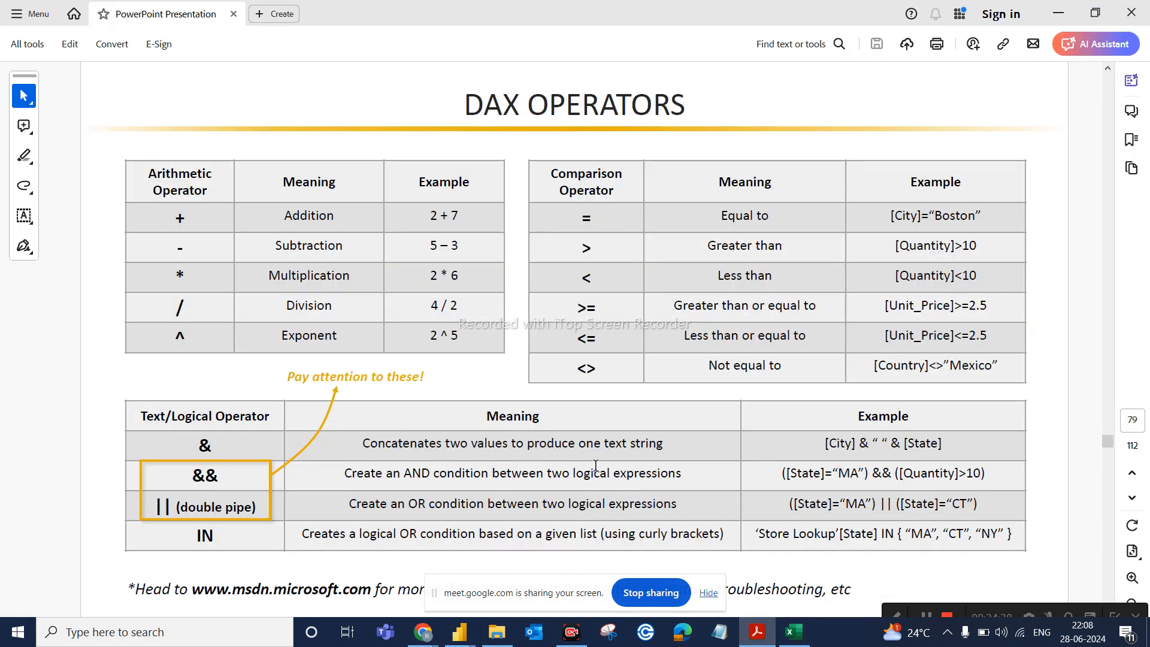
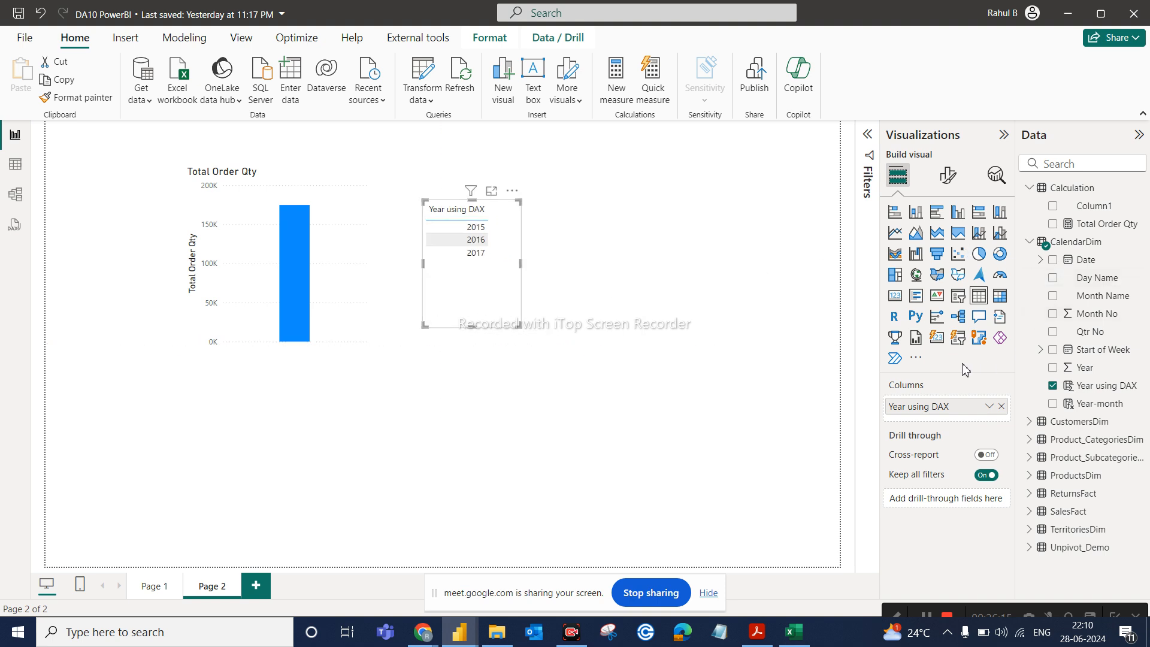
left_click(727, 261)
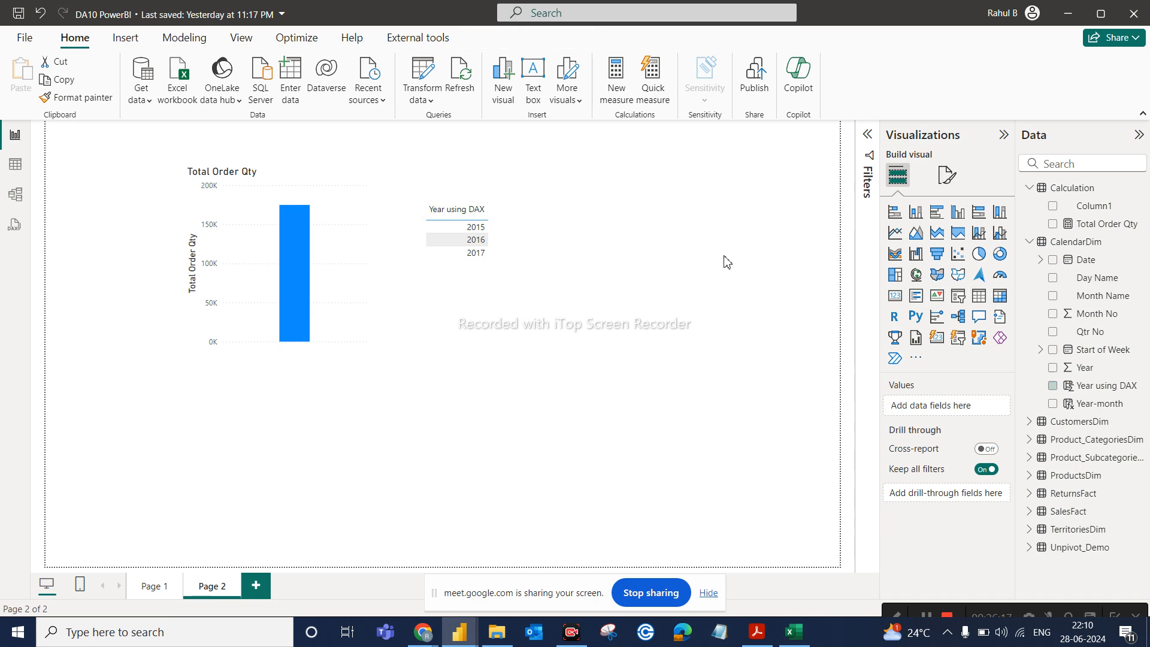
Break the Total Order Qty column chart down by Country from TerritoriesDim on the X-axis, and enlarge and reposition the chart
left_click_drag(1102, 227, 1021, 226)
left_click(338, 237)
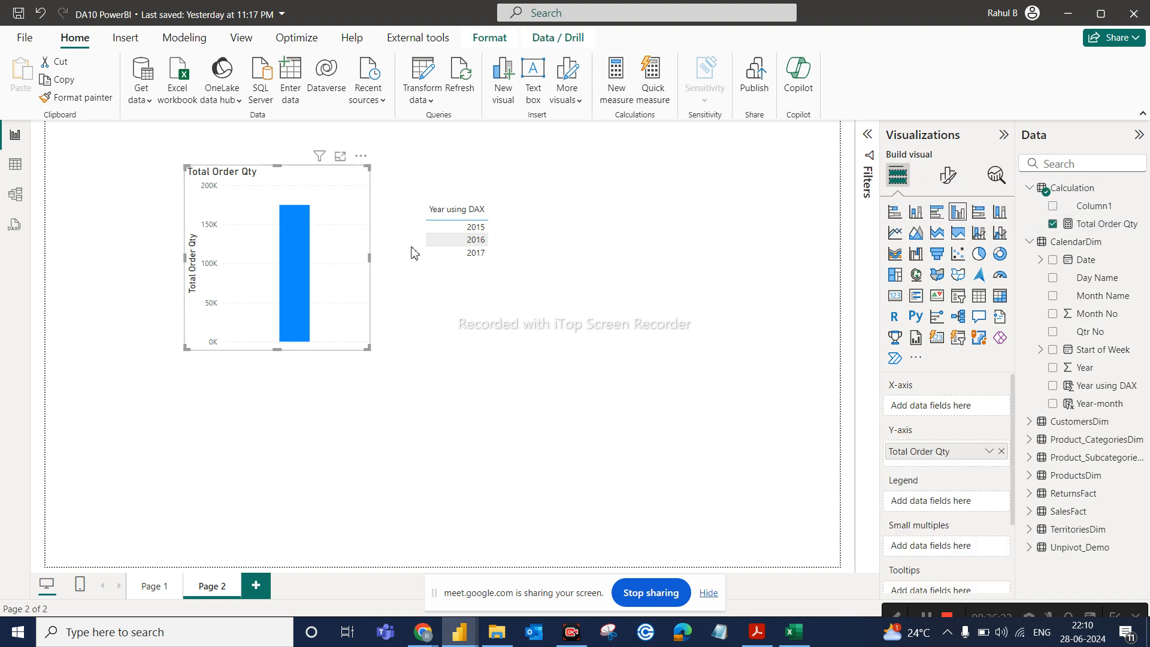
left_click(1028, 530)
scroll(1093, 551, "down", 1)
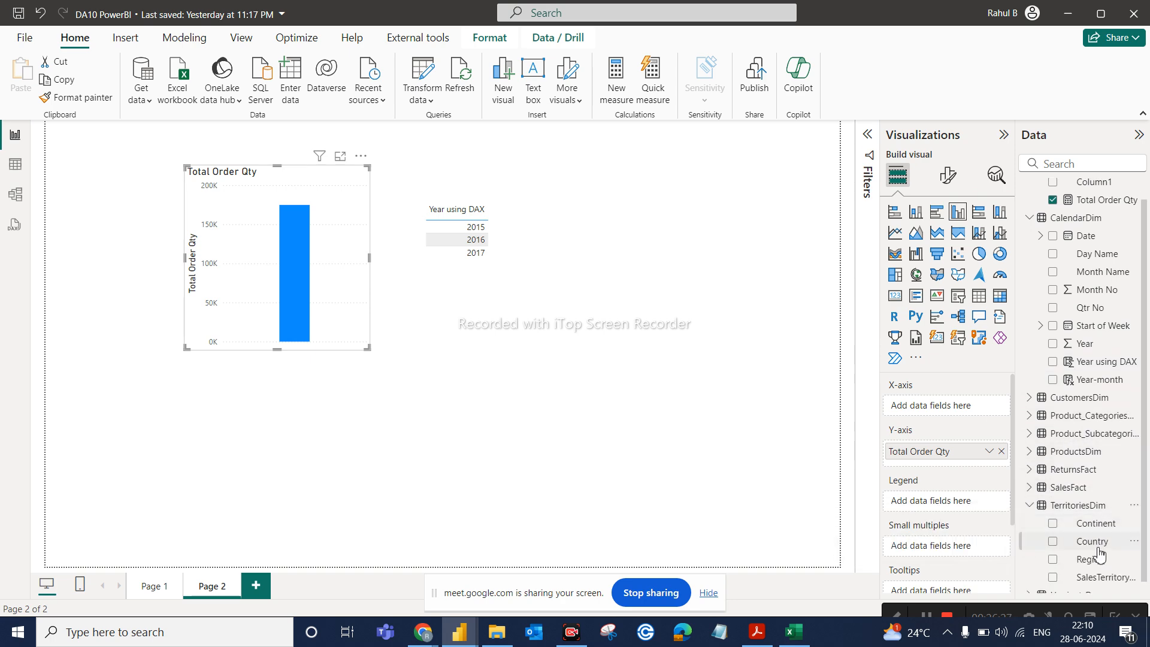
left_click_drag(1097, 551, 955, 407)
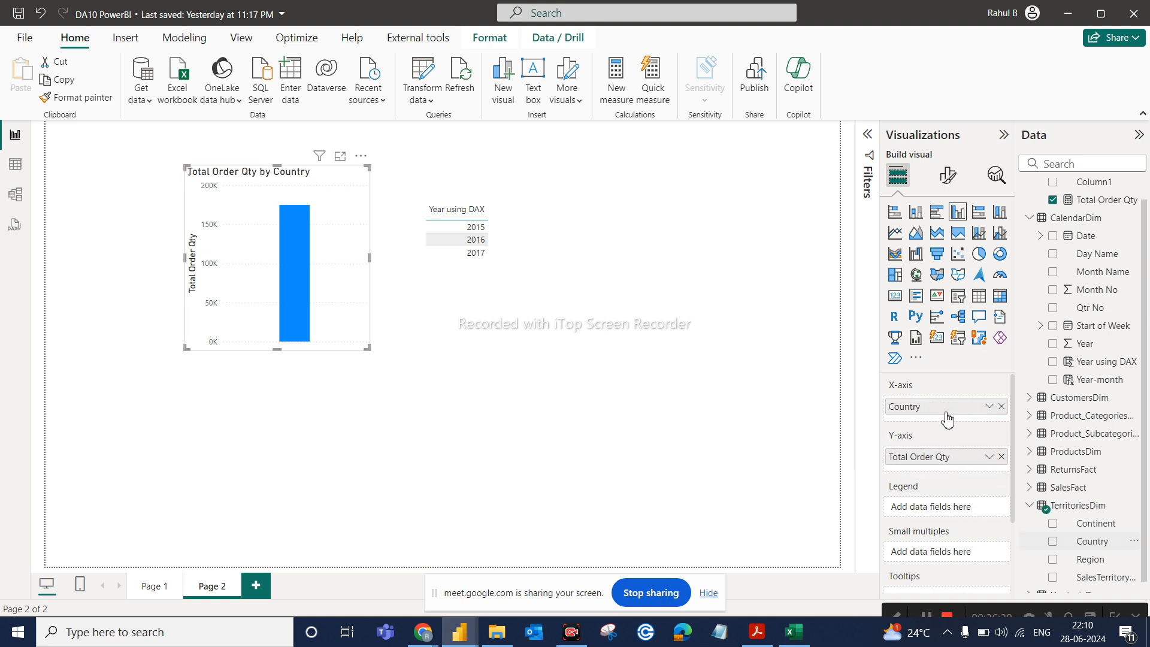
left_click_drag(367, 348, 477, 399)
left_click_drag(442, 264, 339, 341)
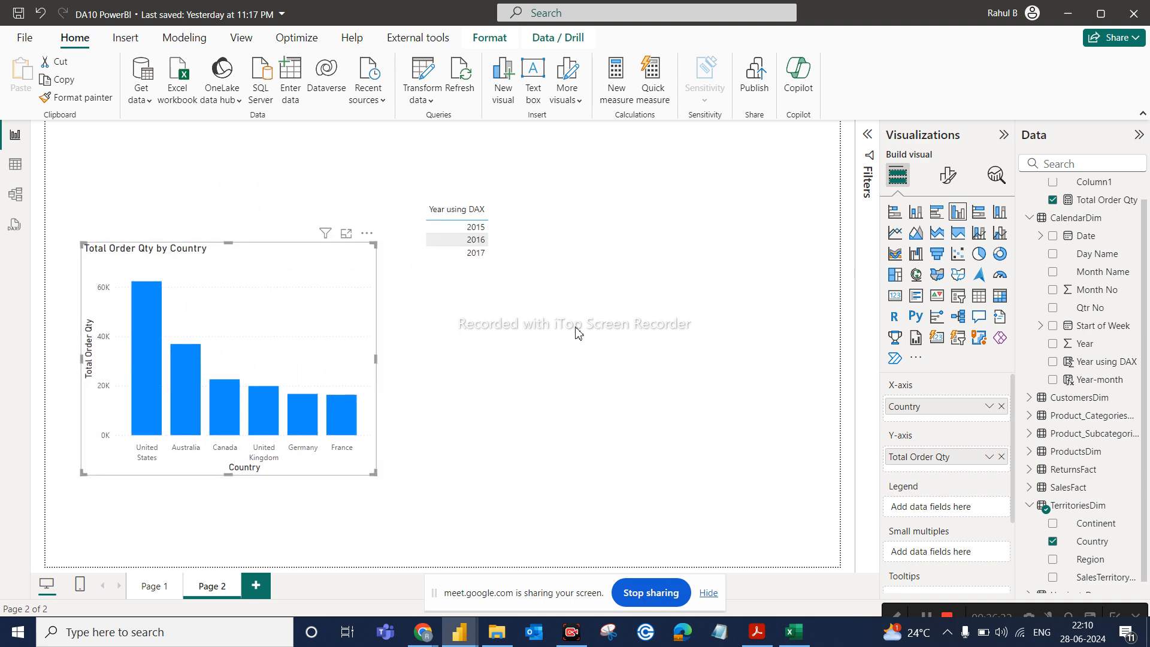
Turn on data labels for the Total Order Qty by Country chart
left_click(947, 175)
left_click(996, 494)
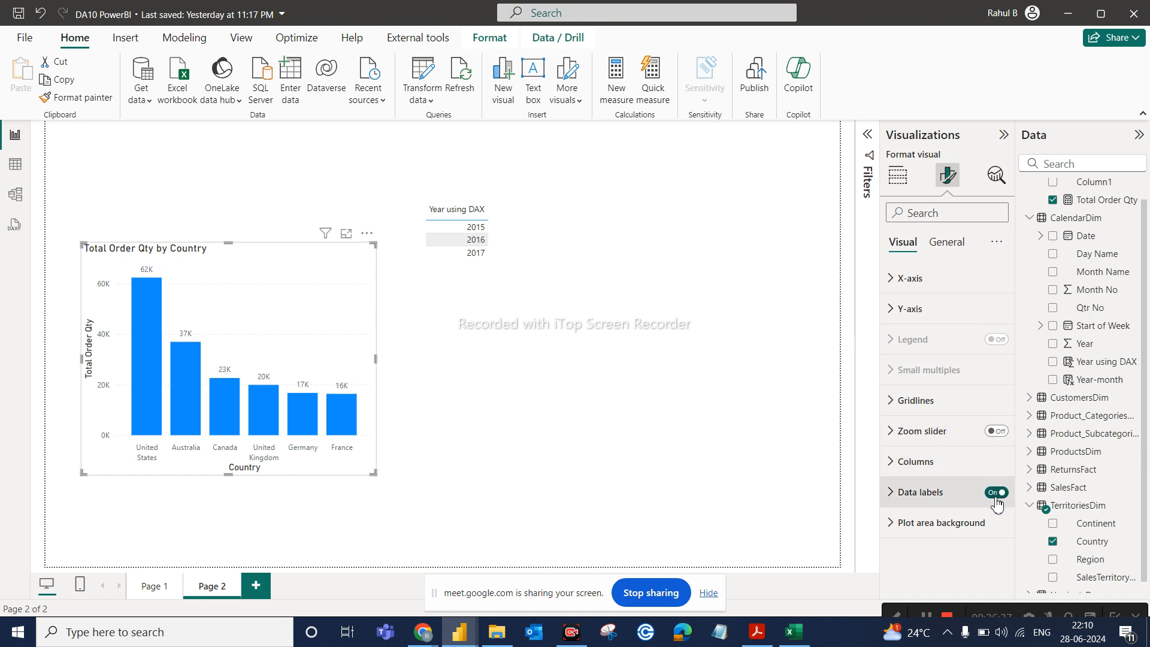
left_click(898, 177)
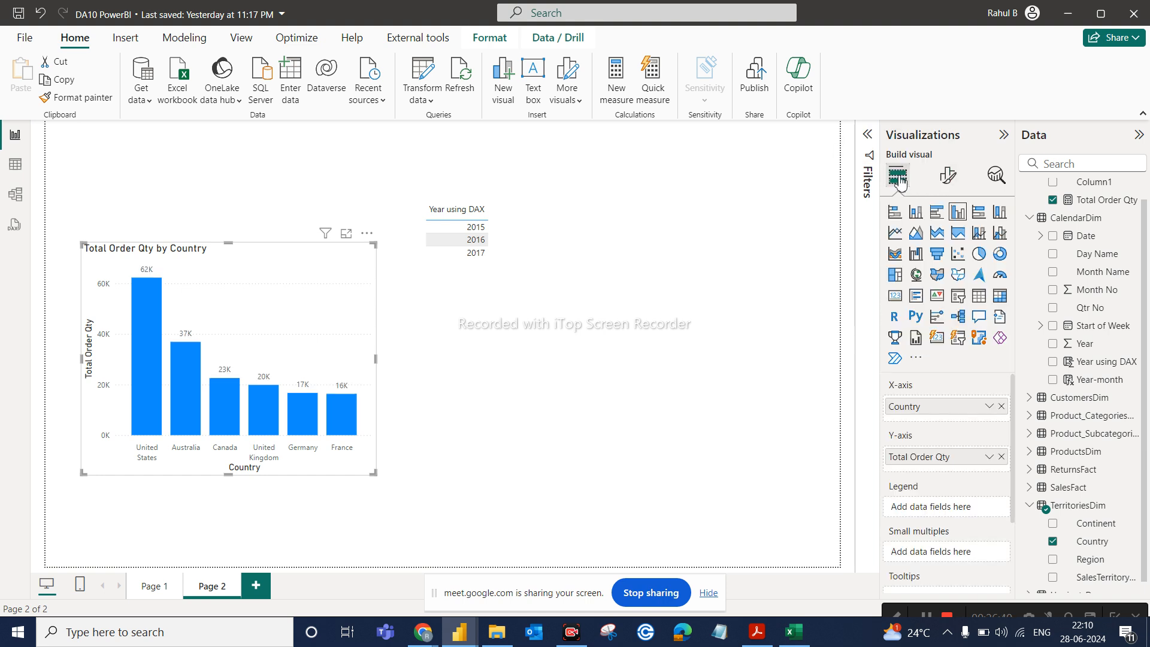
Change the display units of the chart's data label values so that they show full, unabbreviated numbers
left_click(945, 176)
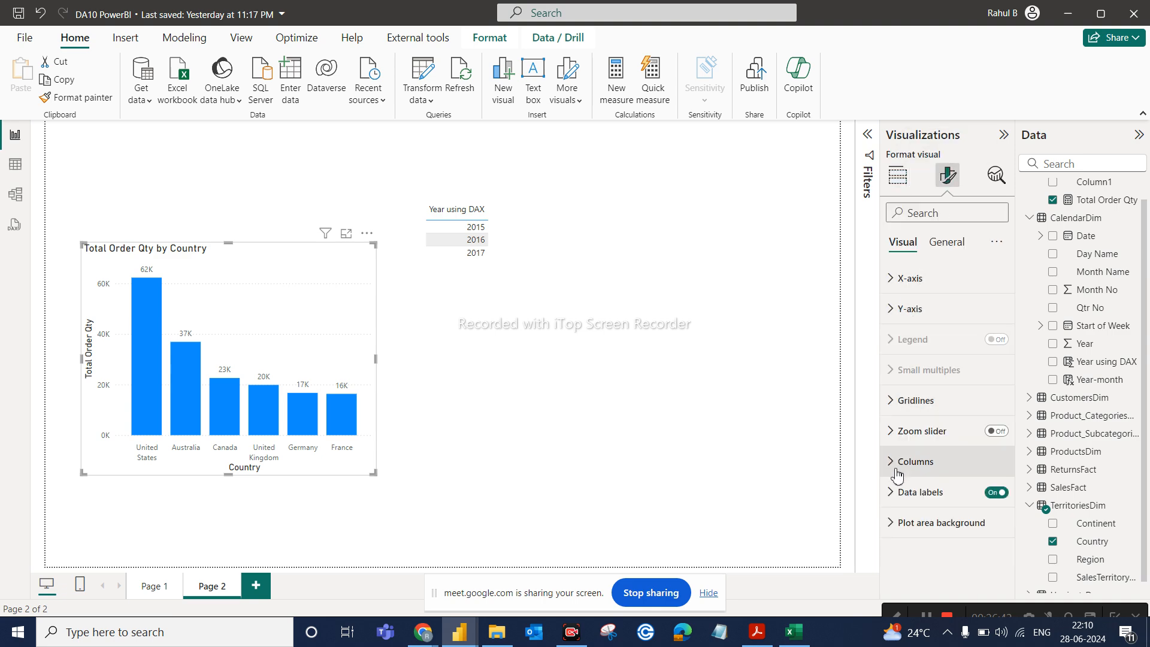
left_click(921, 505)
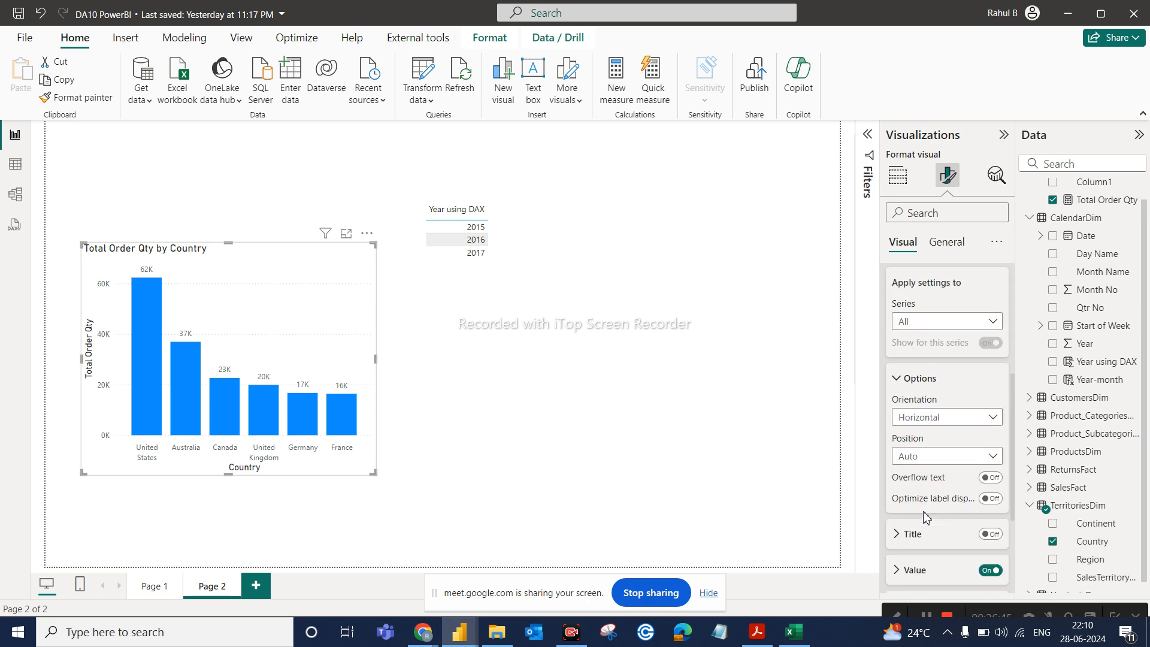
left_click(943, 458)
left_click(935, 477)
scroll(965, 499, "down", 2)
left_click(928, 496)
scroll(932, 556, "down", 3)
left_click(925, 571)
left_click(917, 466)
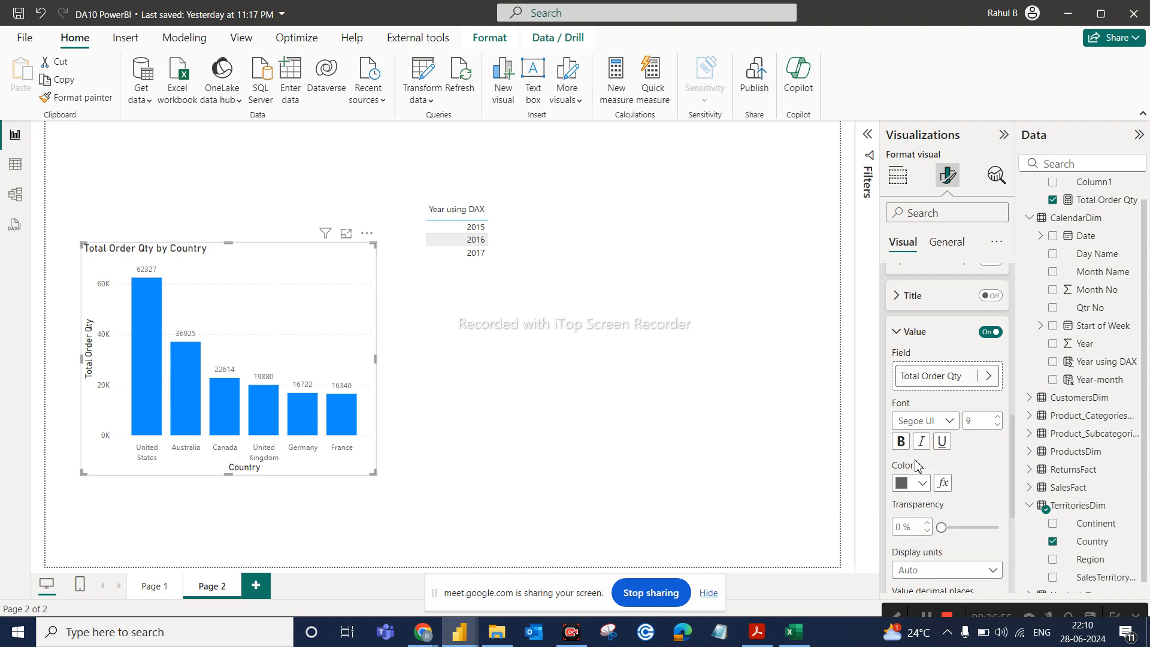
Add a card visual showing Total Order Qty, shrink it and place it to the right of the Year using DAX table
left_click(409, 505)
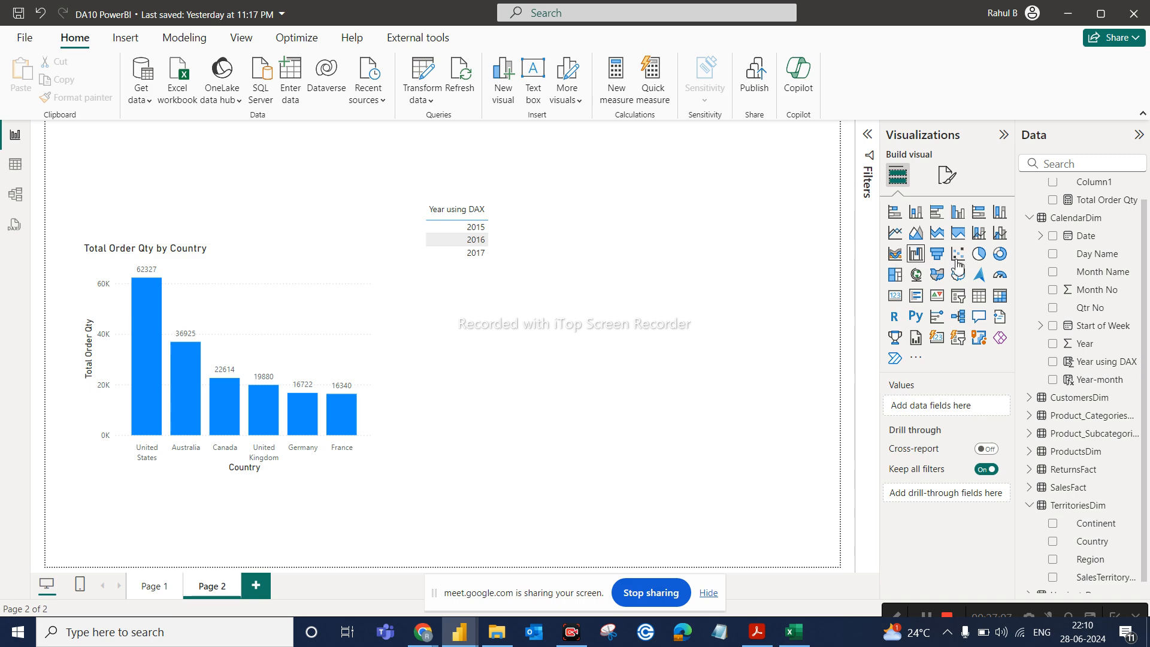
left_click(895, 296)
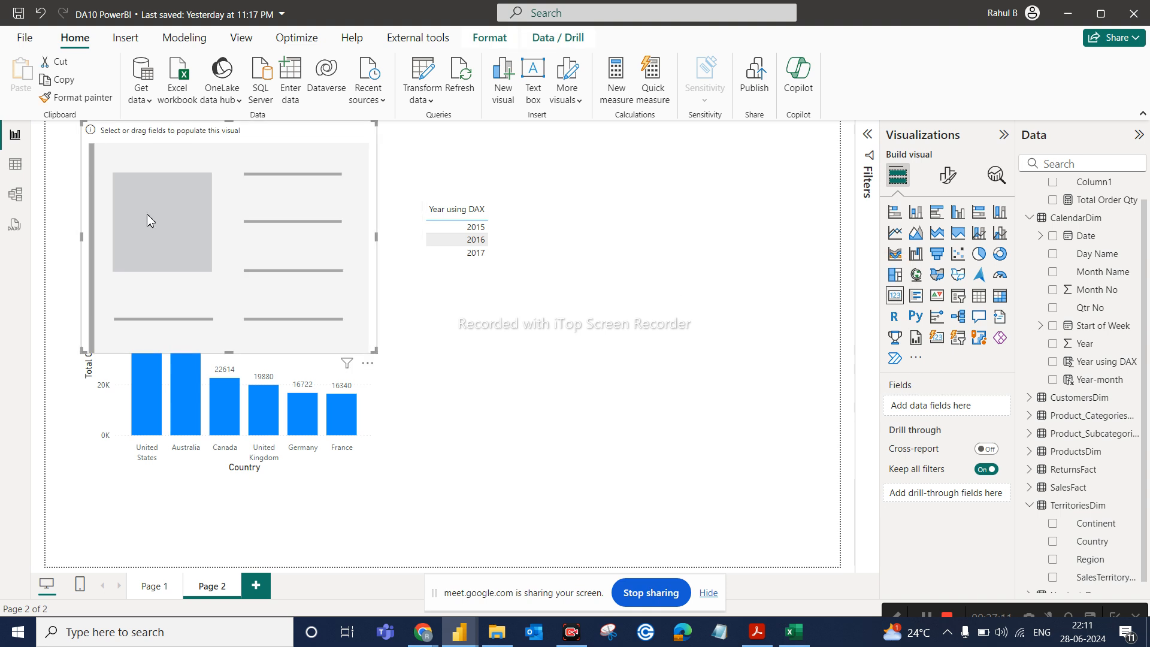
left_click_drag(259, 214, 740, 233)
left_click_drag(837, 376, 754, 257)
left_click_drag(1102, 200, 978, 406)
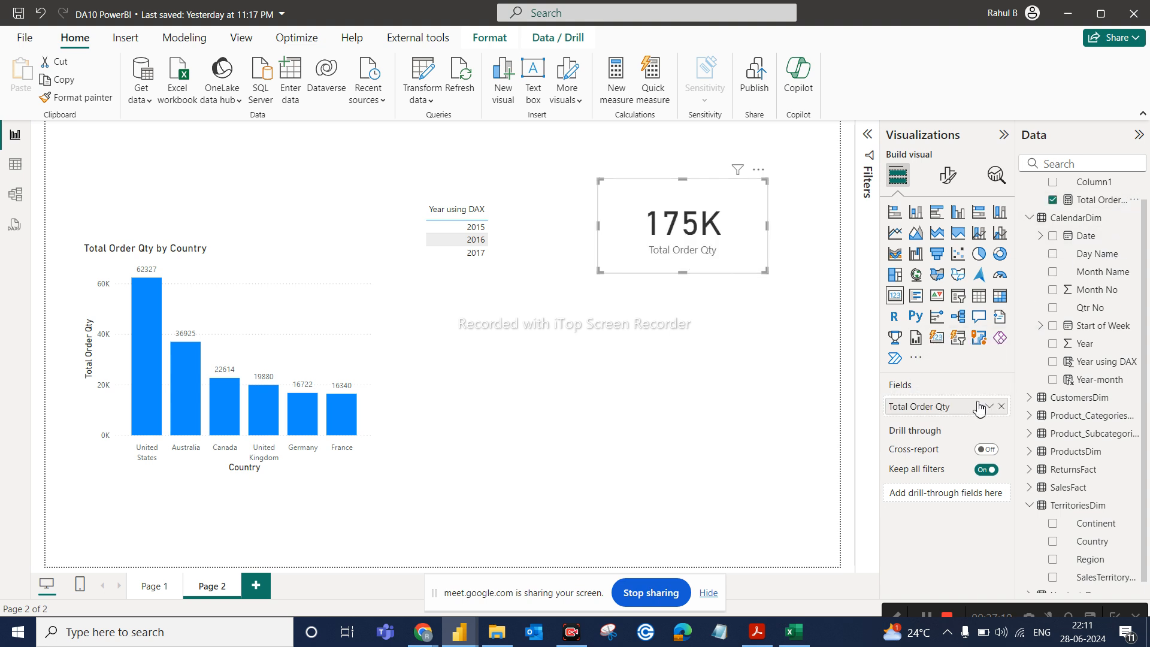
Set the Total Order Qty card's callout value display units to None and shrink the card slightly
left_click(954, 175)
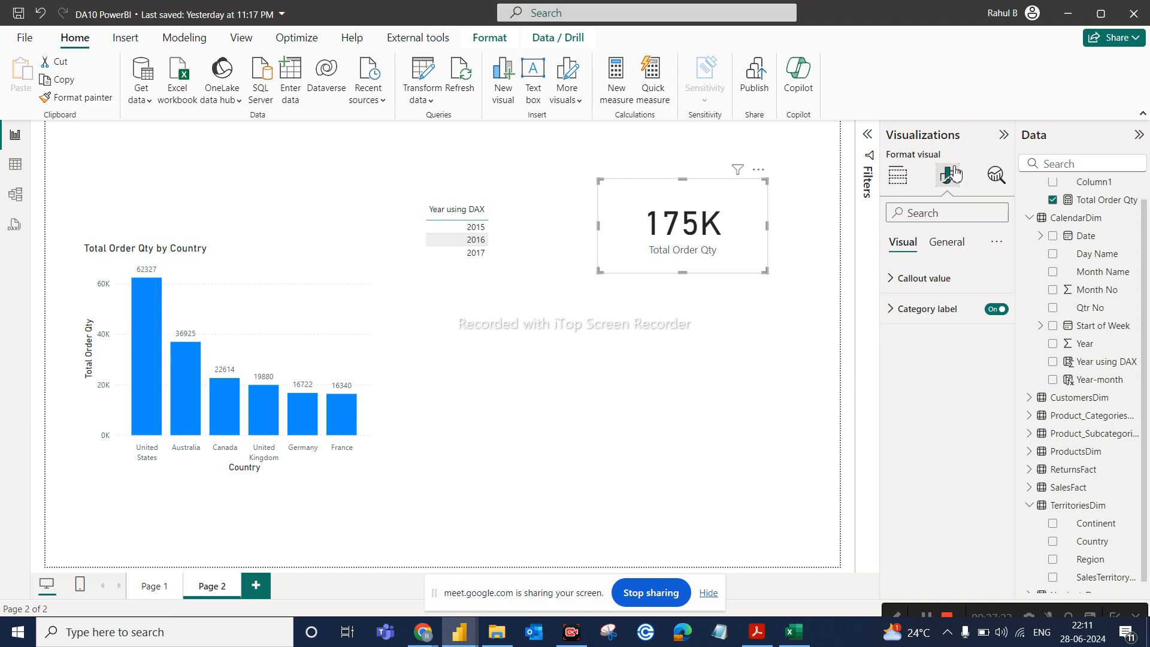
left_click(893, 286)
left_click(944, 431)
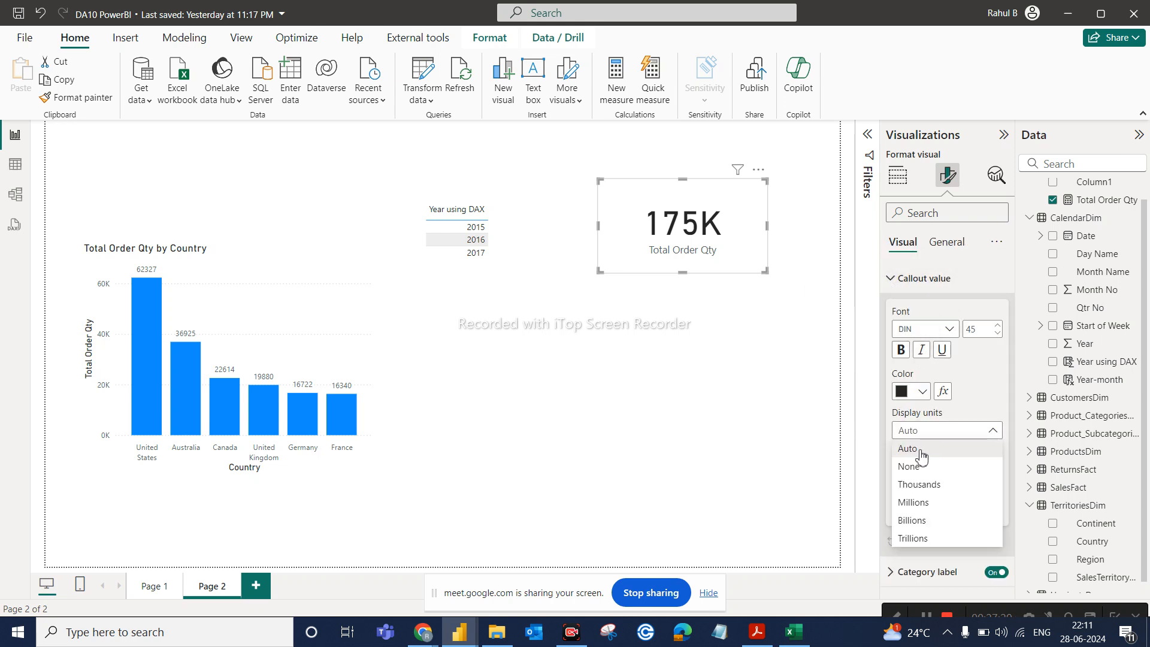
left_click(923, 468)
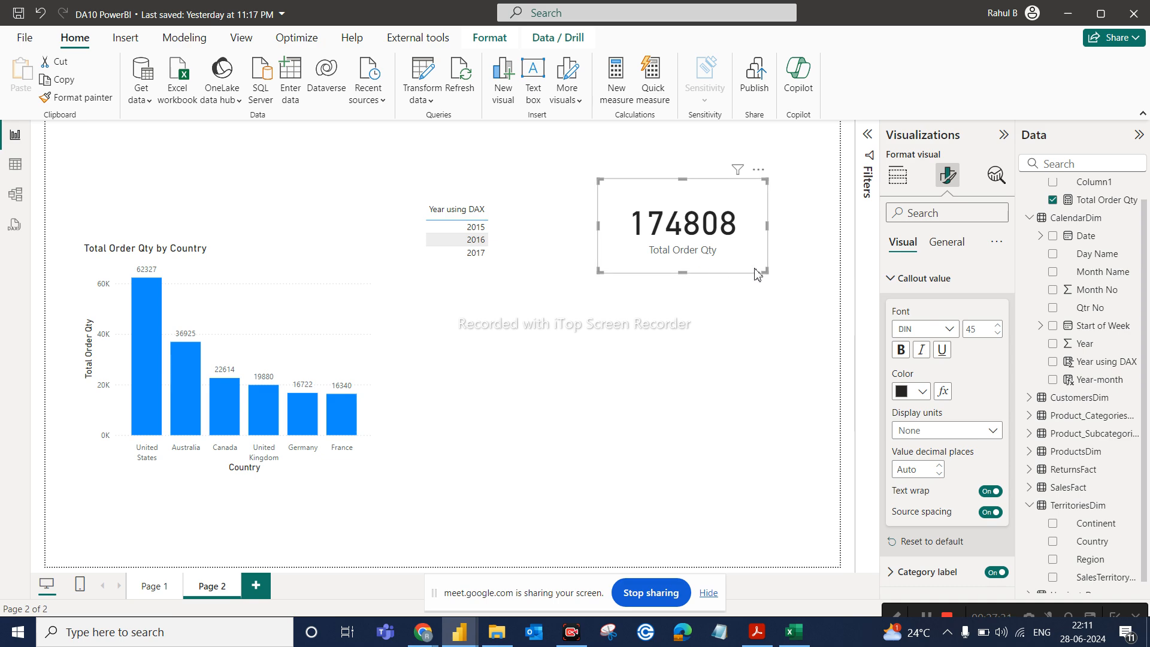
left_click_drag(766, 271, 750, 252)
left_click(702, 310)
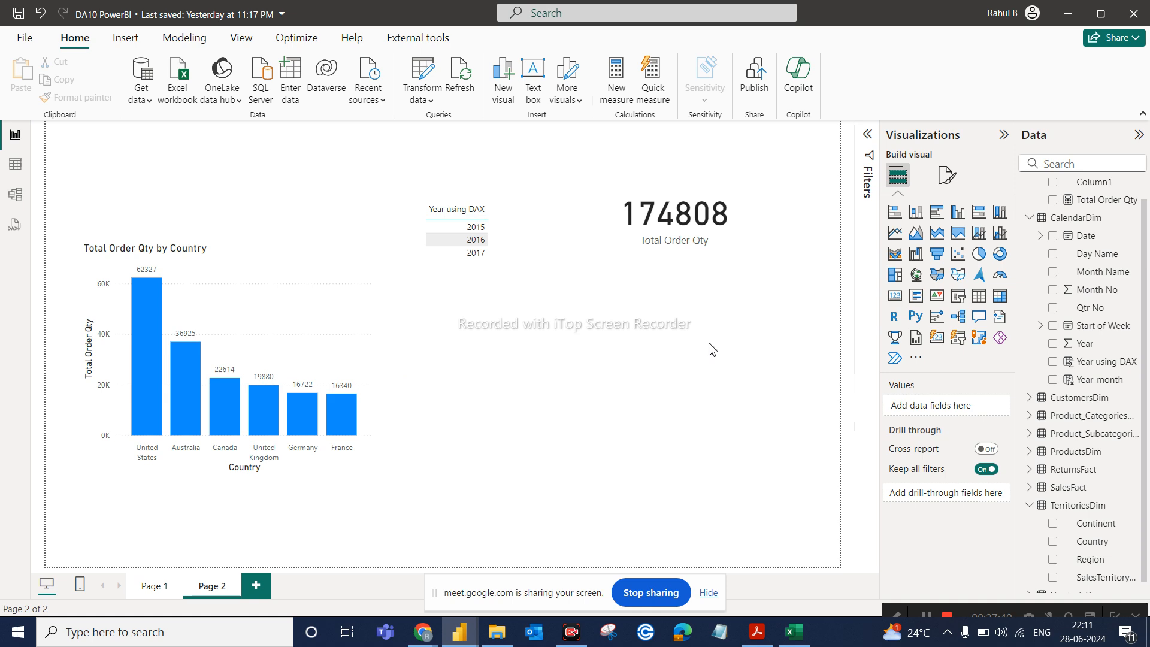
Review the Total Order Qty measure's formula against the column chart and the card
scroll(1088, 251, "up", 1)
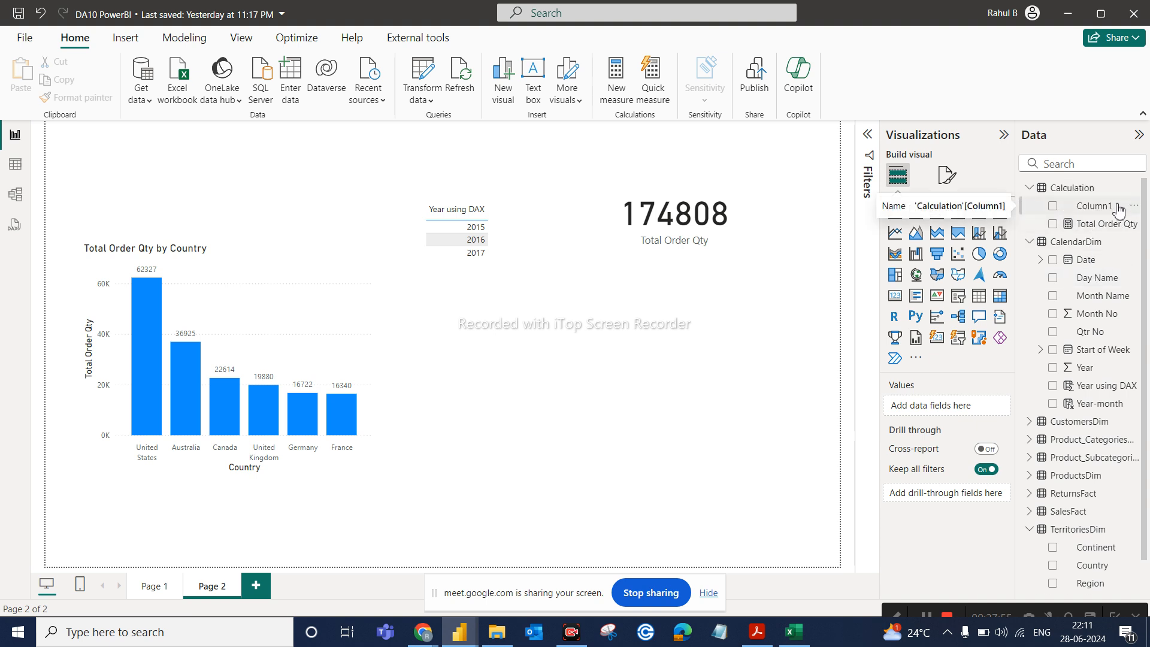
left_click(1102, 225)
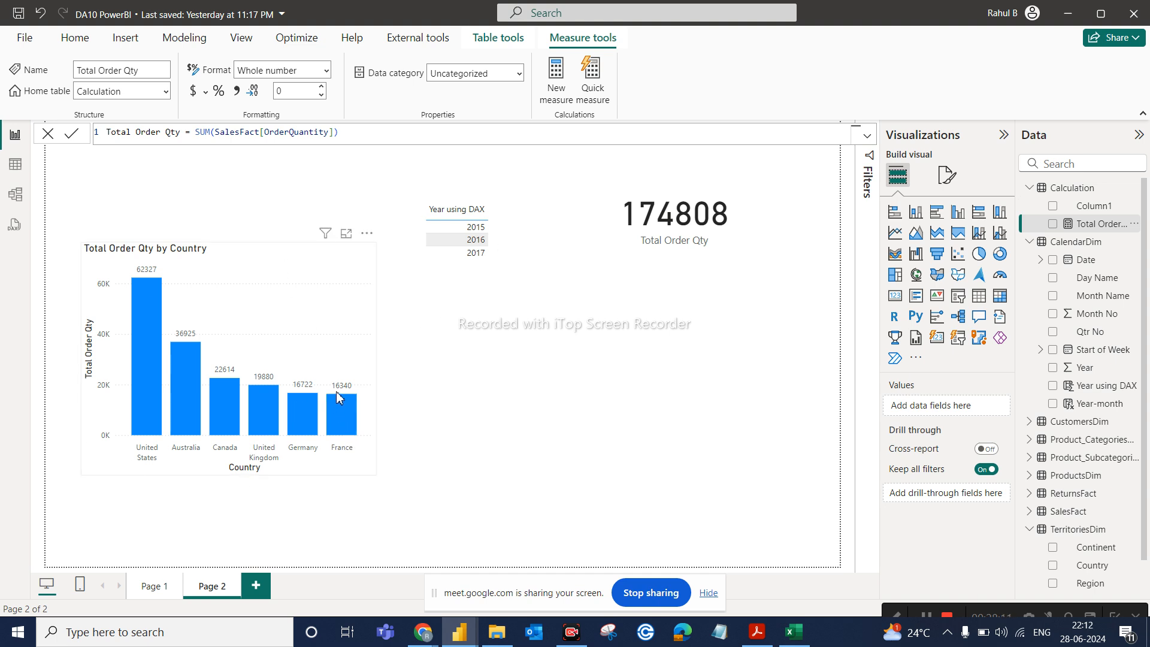
left_click(662, 249)
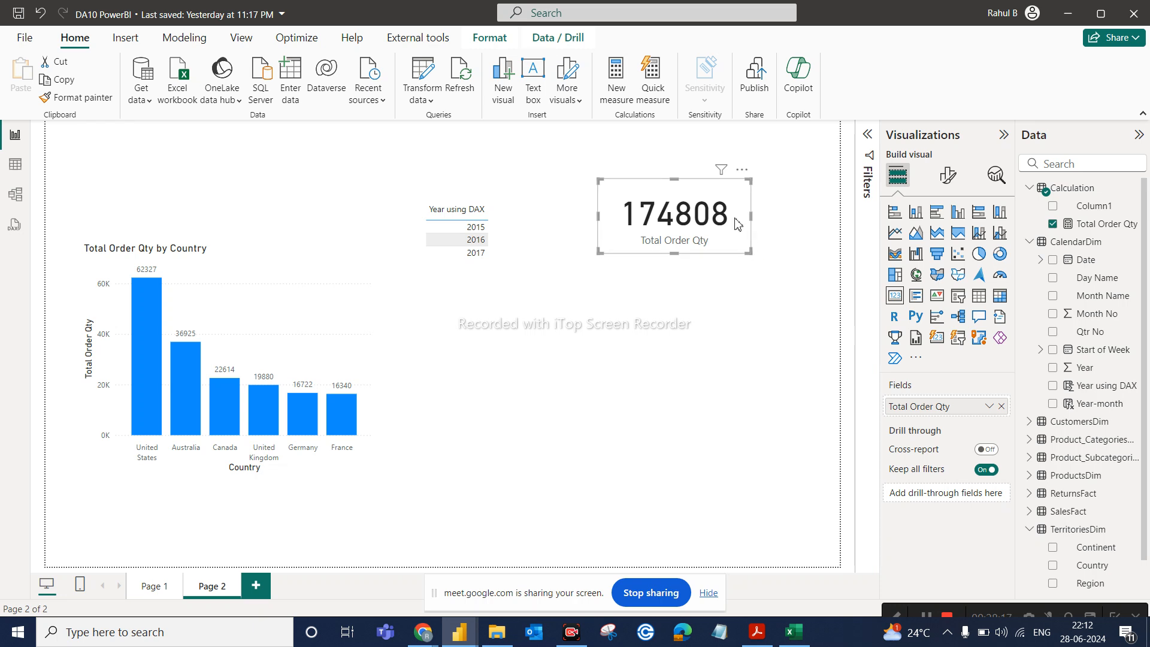
left_click(1105, 230)
Create a new measure in the Calculation table, beginning its formula with Total Order qty For France = CALCULATE(
left_click(1135, 188)
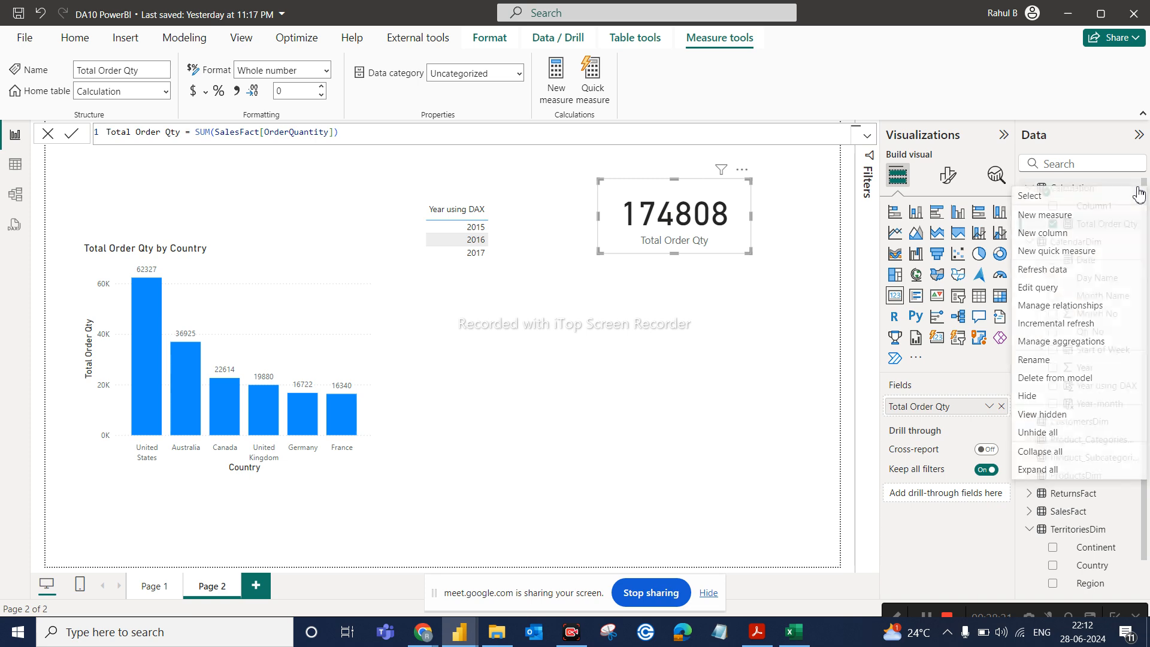
left_click(1055, 216)
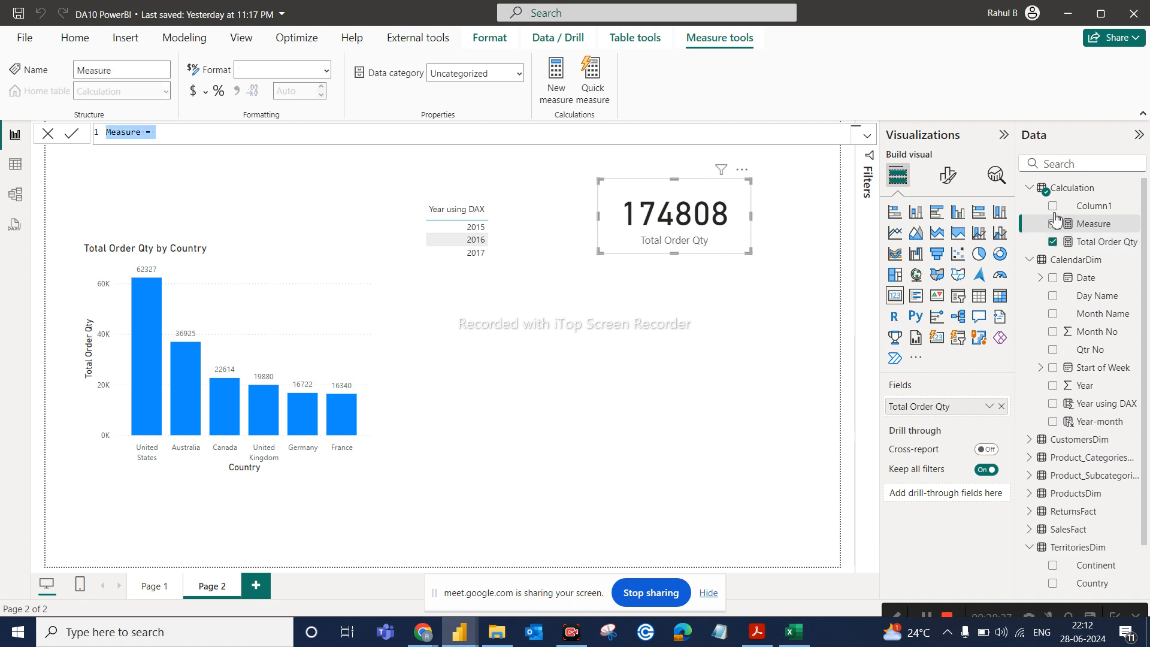
type("Total")
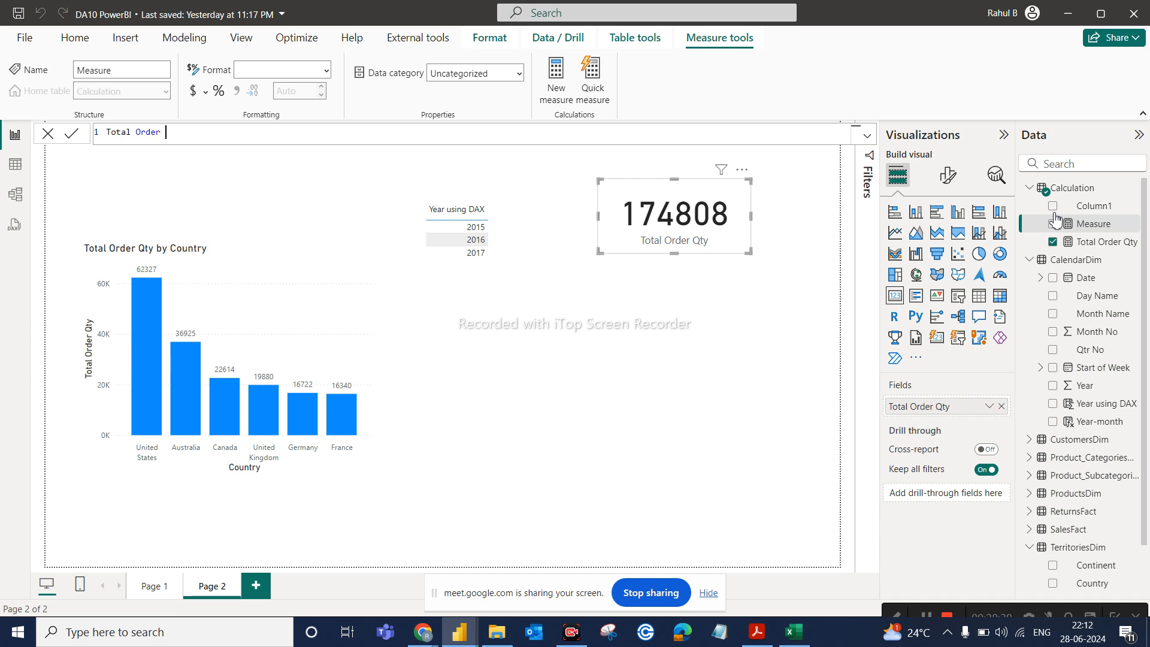
type("or France = CALCULATE(")
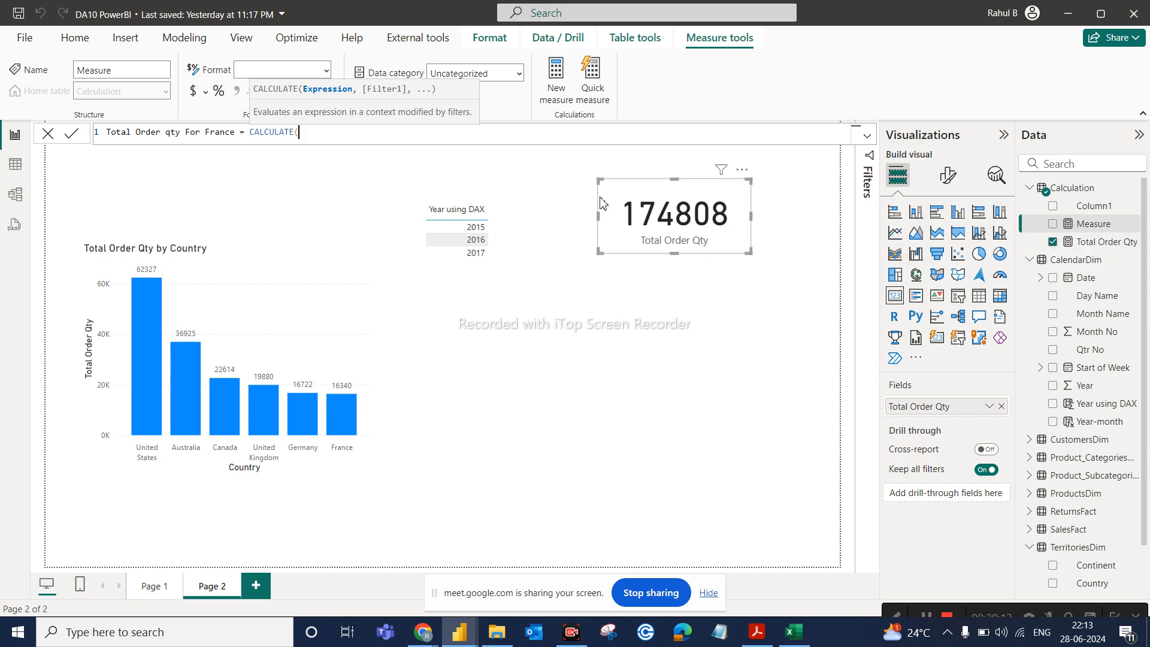
Enter SUM(SalesFact[OrderQuantity]) as the expression argument of CALCULATE
type("sum")
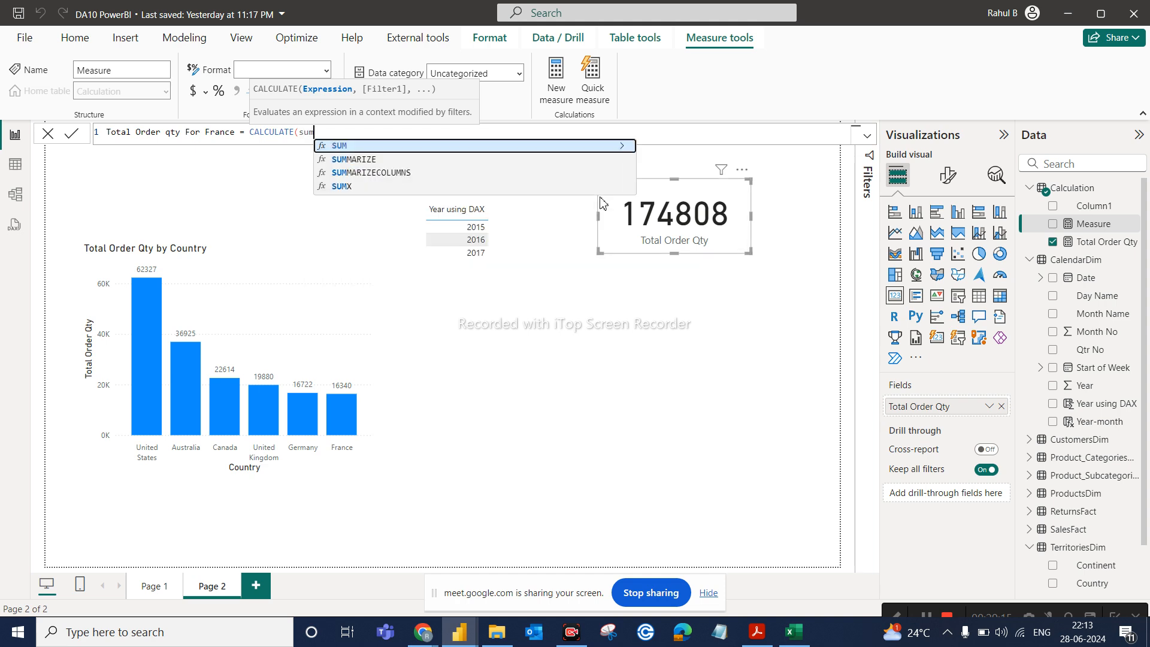
left_click(552, 150)
type("order")
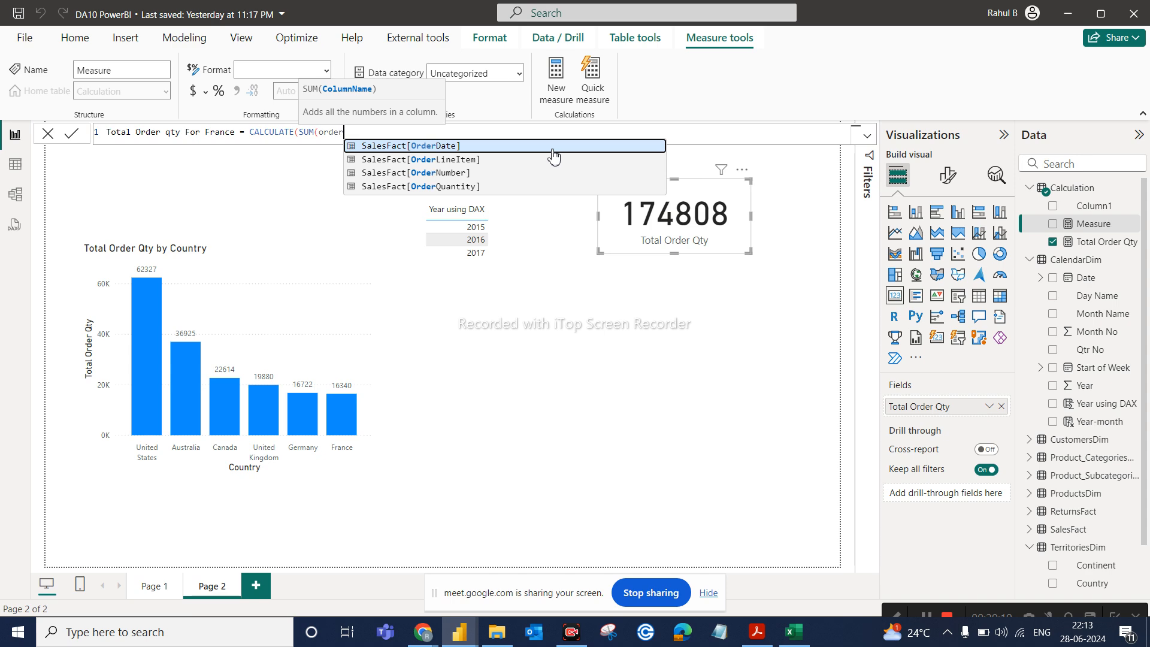
left_click(453, 189)
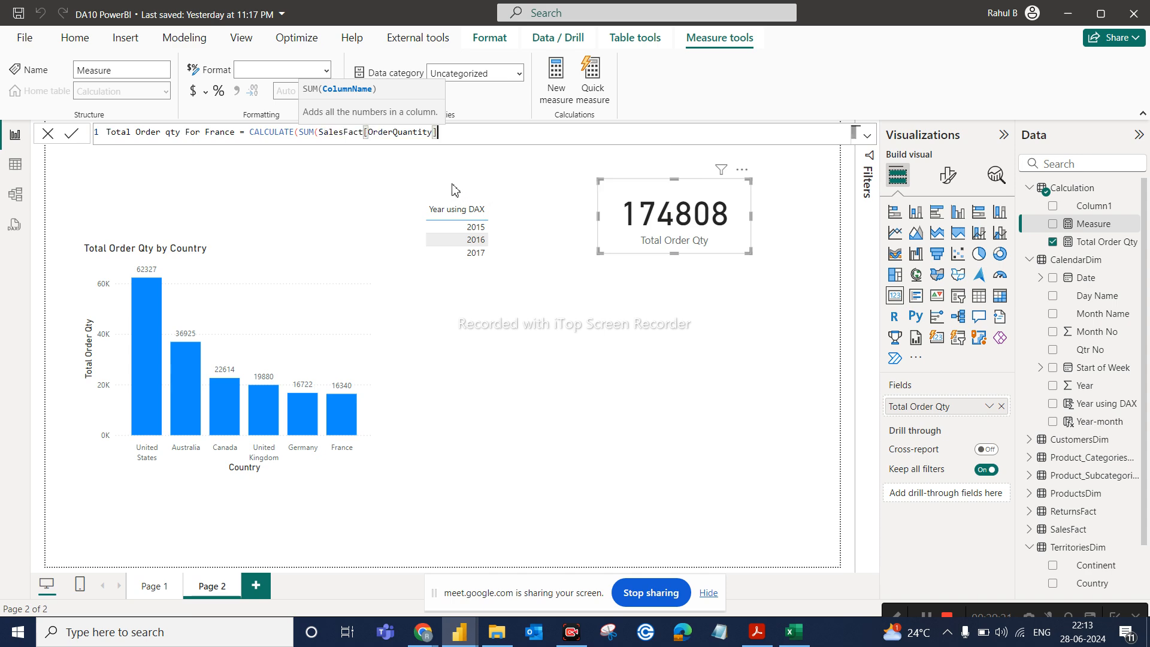
type(")")
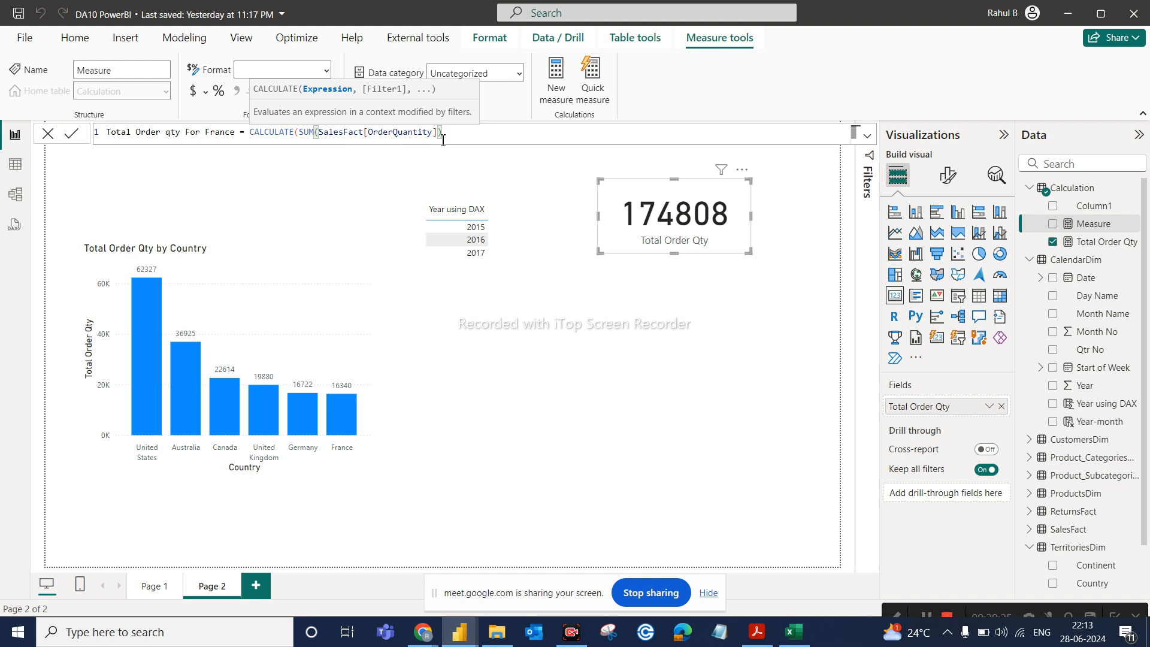
Add the filter TerritoriesDim[Country] = "France" to the CALCULATE formula, close it and commit the measure
type(",")
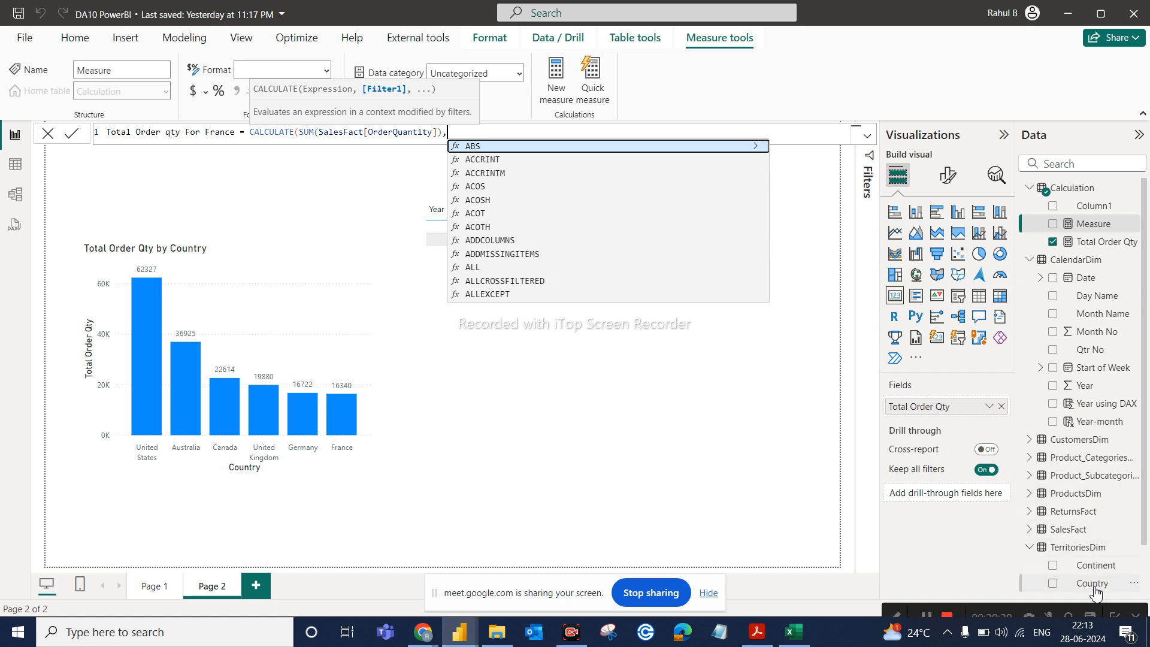
type("un")
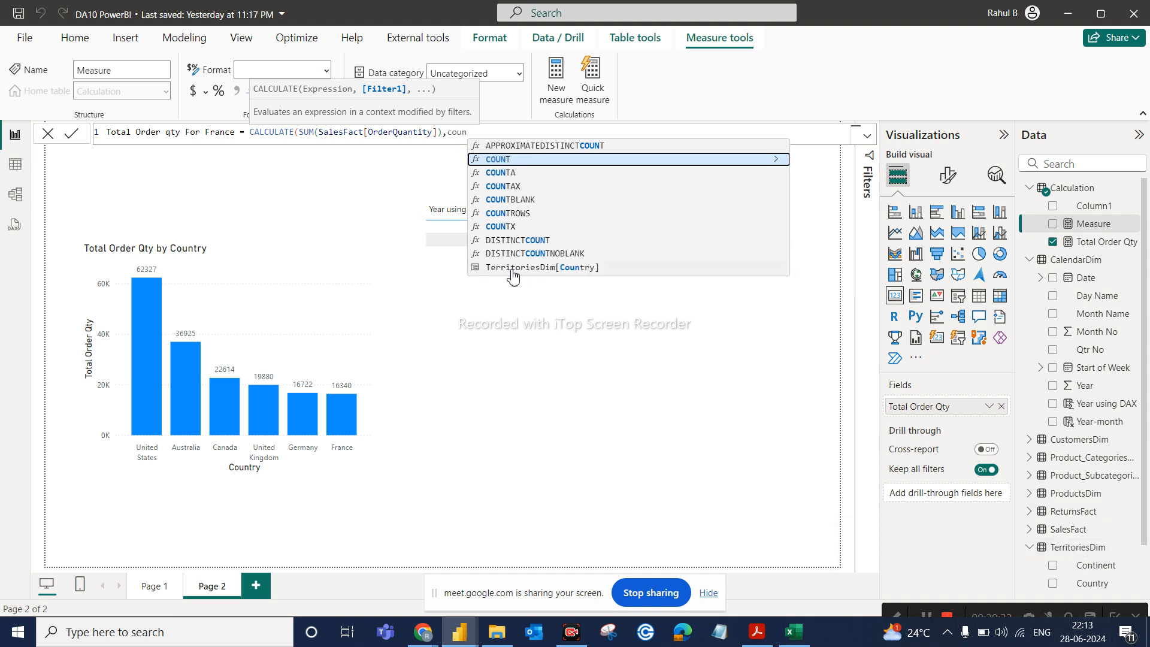
left_click(542, 269)
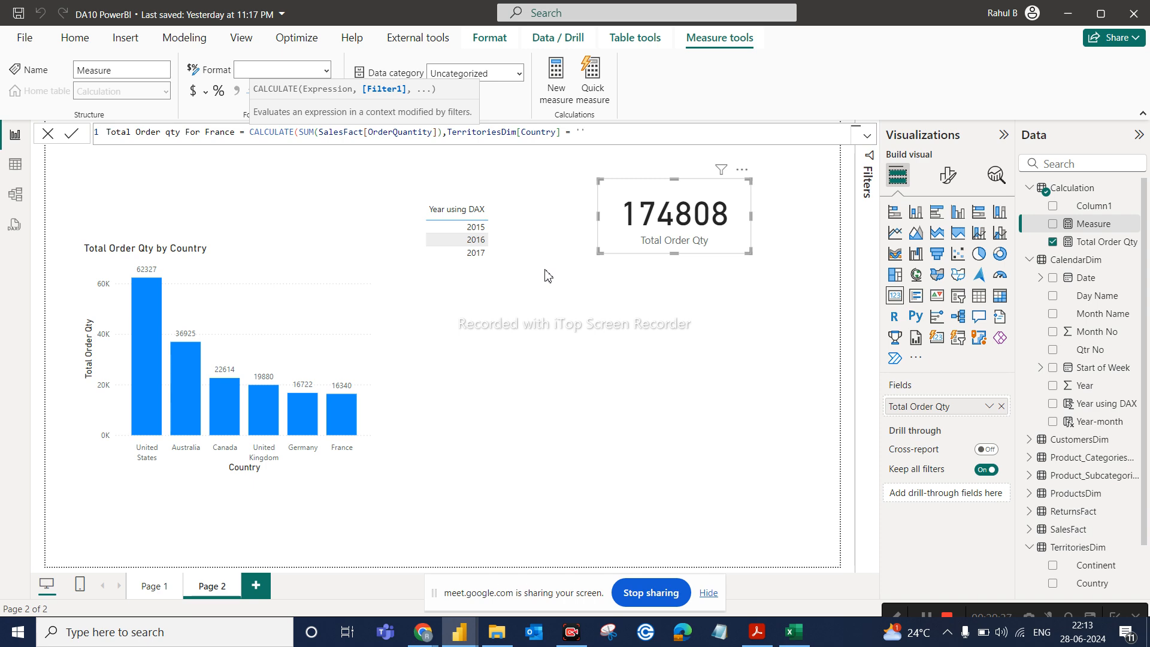
type("= ''")
key("BackSpace")
key("BackSpace")
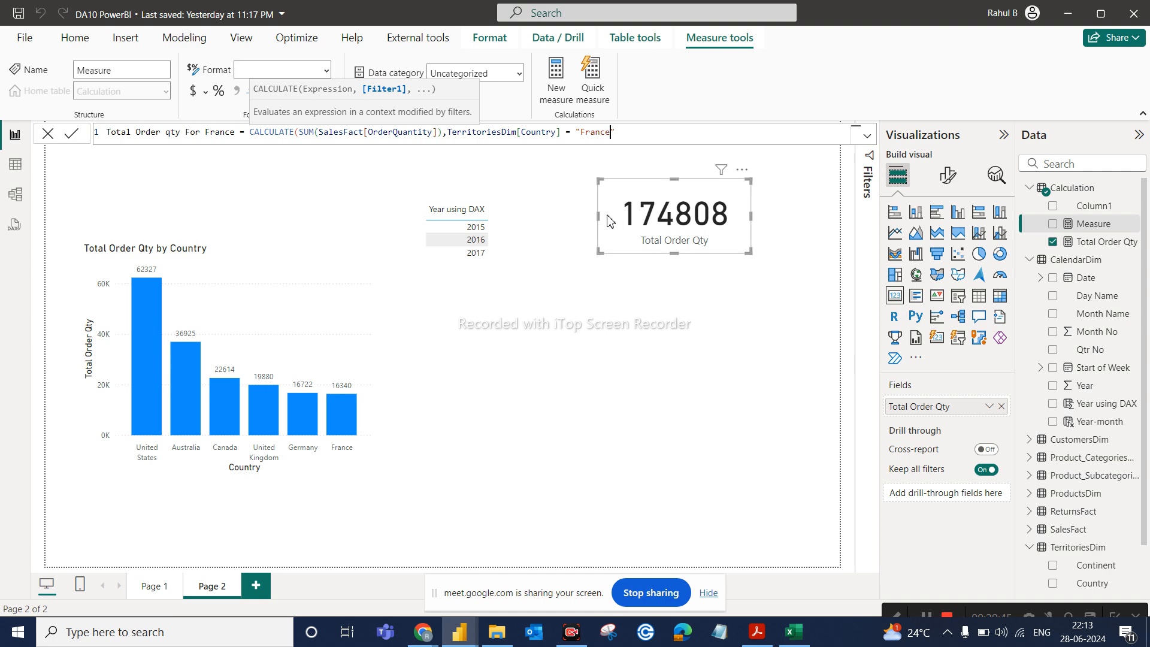
left_click(631, 134)
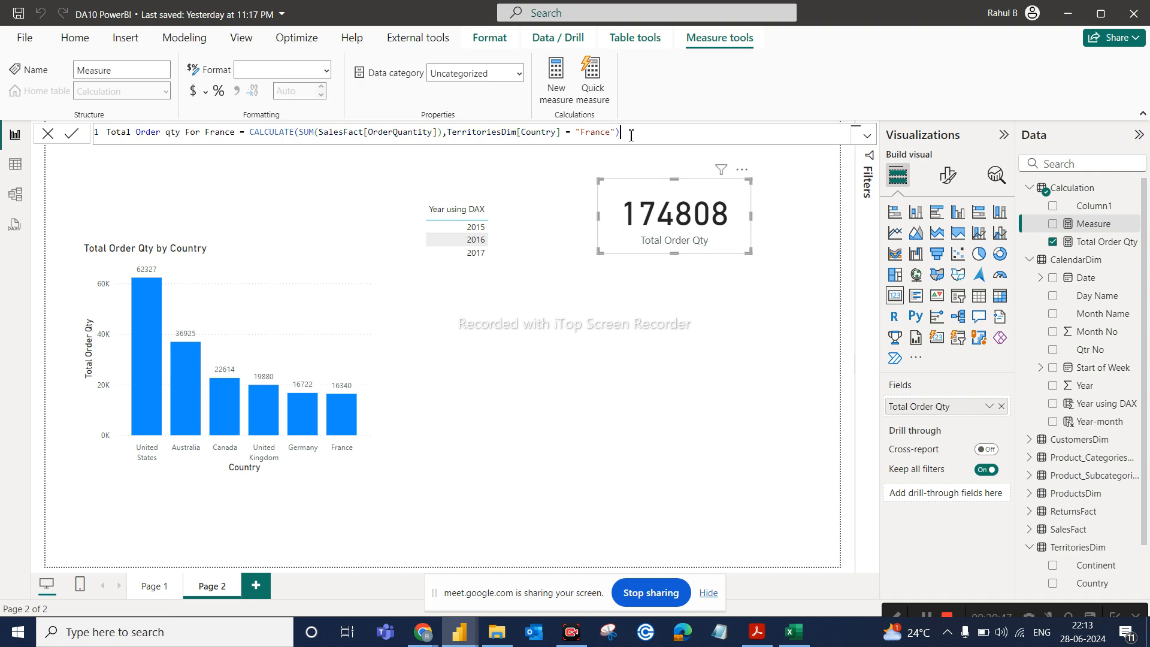
key("Return")
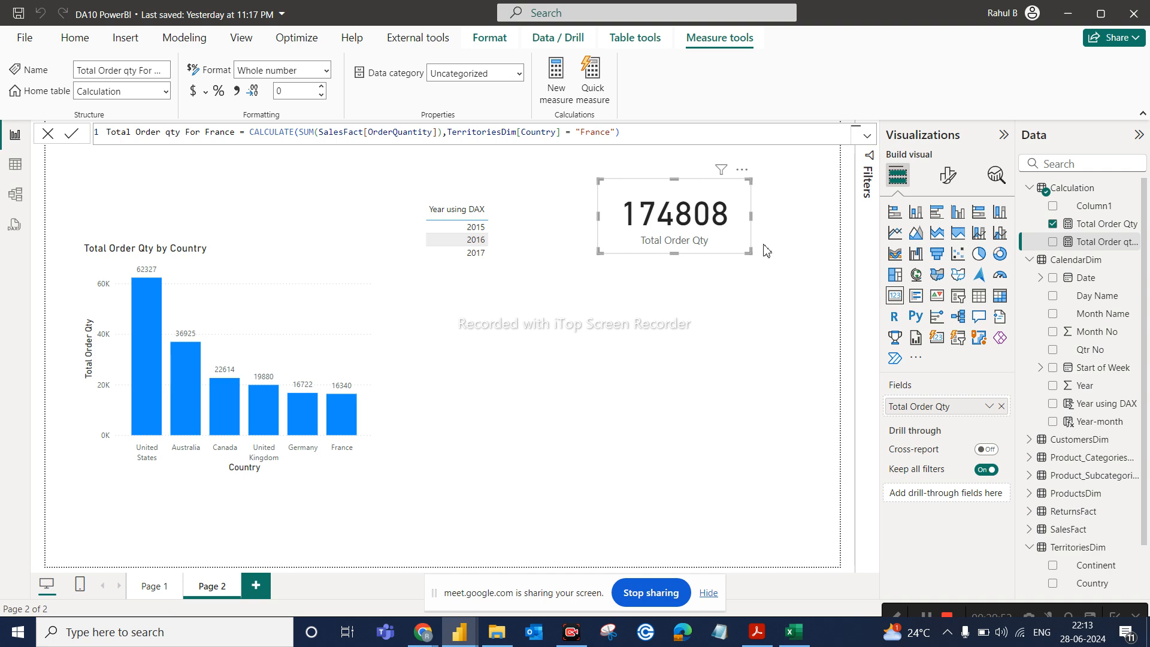
Add a resized card visual below the Total Order Qty card, showing the Total Order qty For France measure
left_click(721, 357)
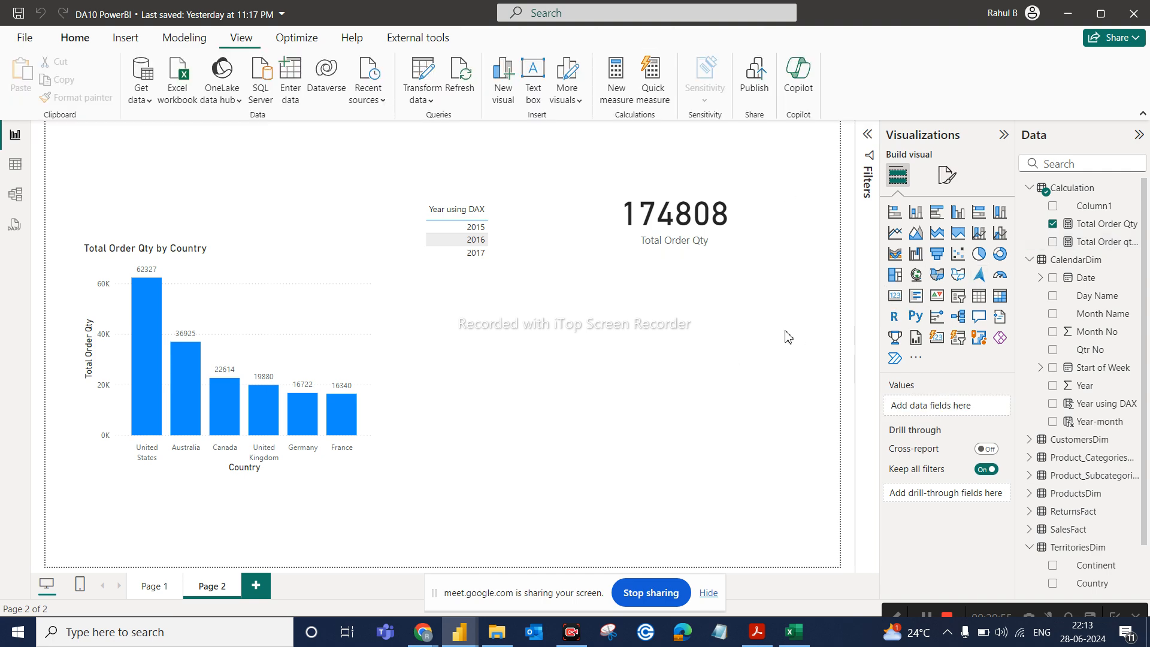
left_click(894, 295)
left_click_drag(328, 240, 780, 392)
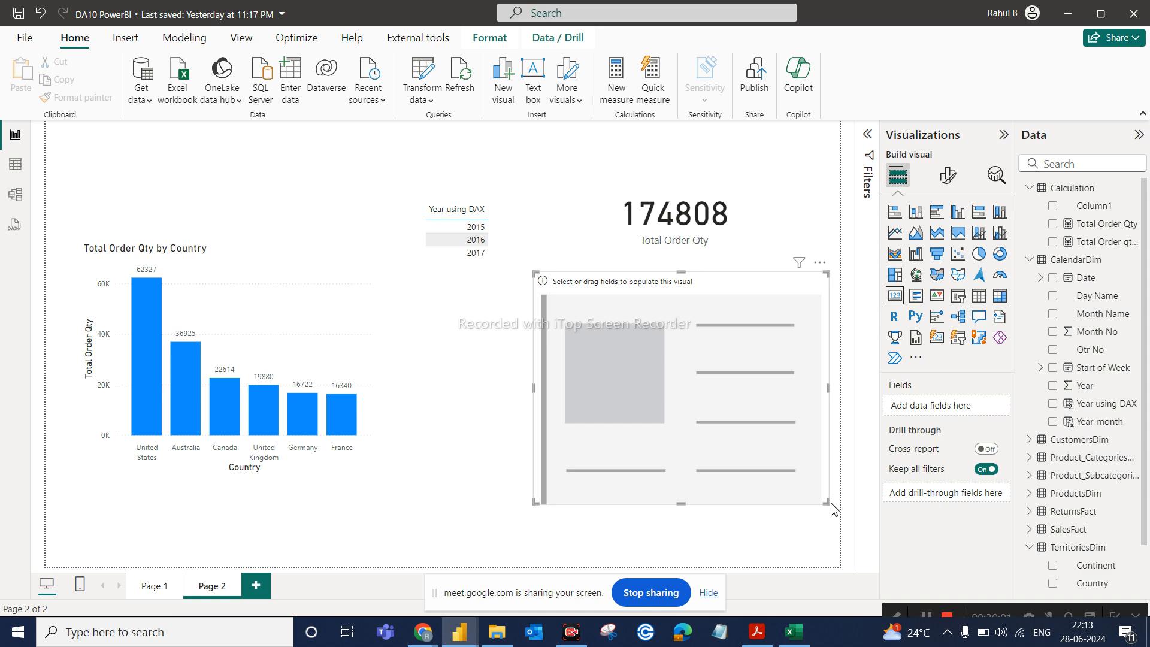
left_click_drag(828, 503, 748, 376)
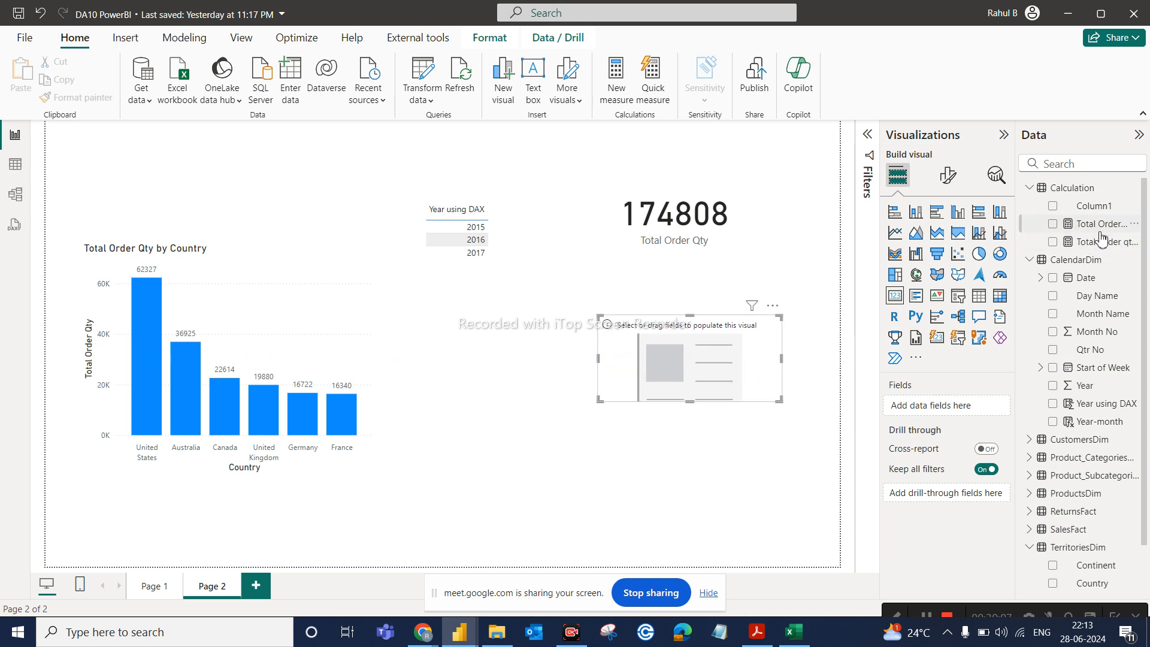
left_click_drag(1101, 247, 947, 407)
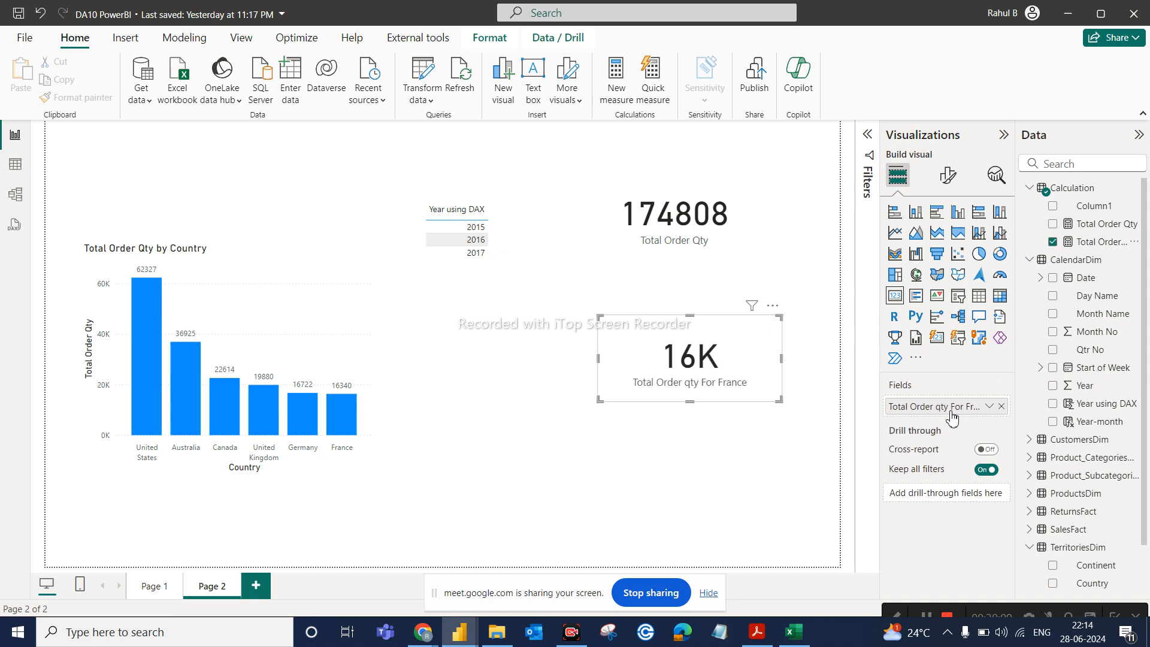
Set the France card's callout value to display the full number without abbreviated display units
left_click(949, 176)
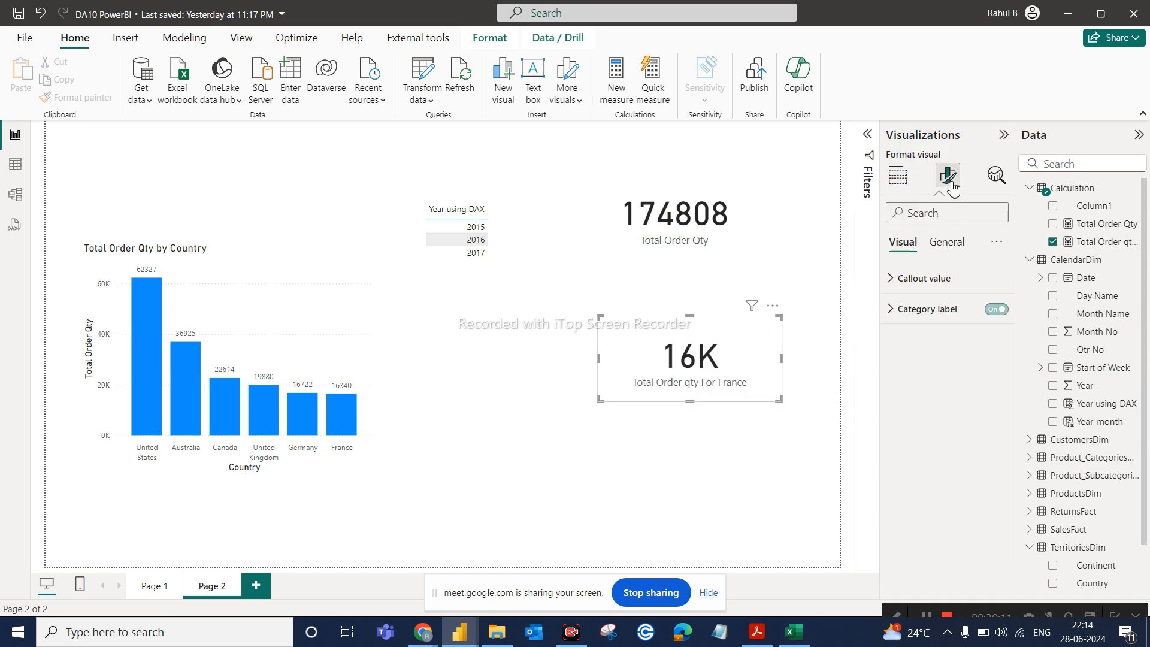
left_click(921, 291)
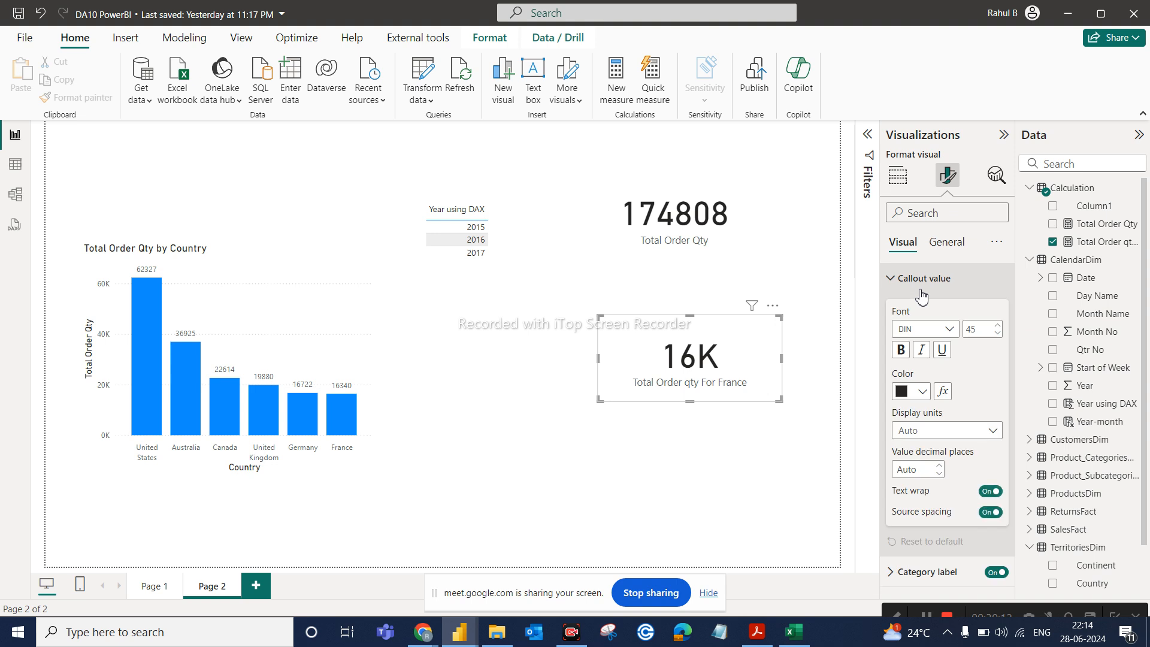
left_click(921, 435)
left_click(916, 466)
left_click(647, 435)
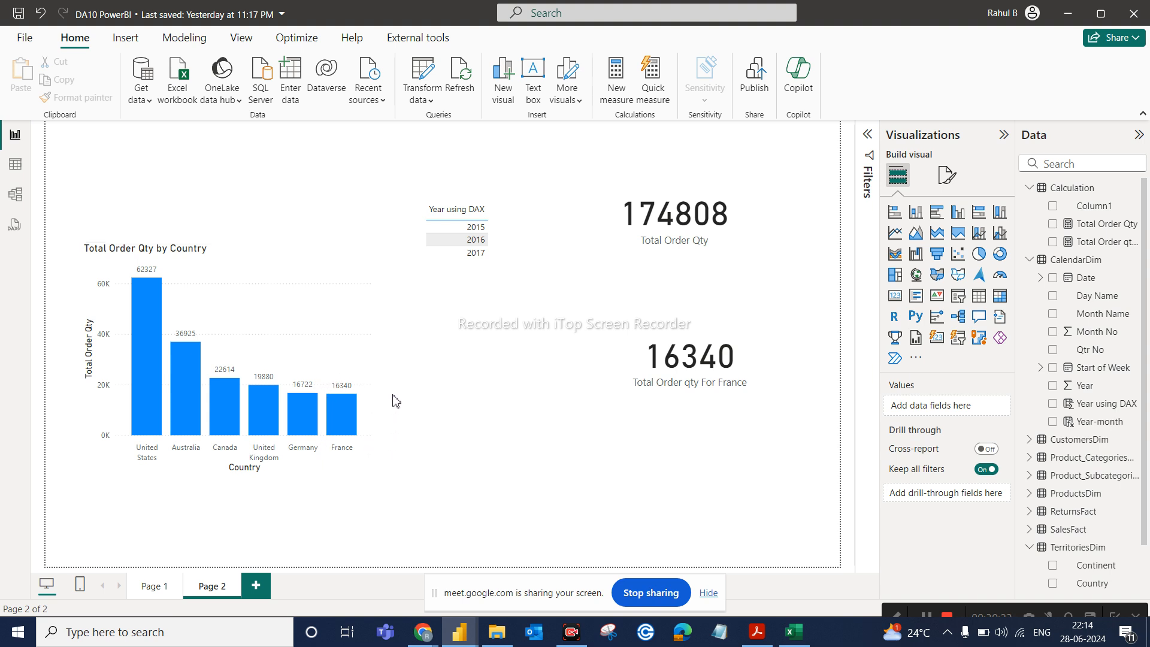
Compare the formulas of Total Order Qty and Total Order qty For France, and consult the DAX Operators slide in the PDF
left_click(1111, 226)
left_click(1104, 243)
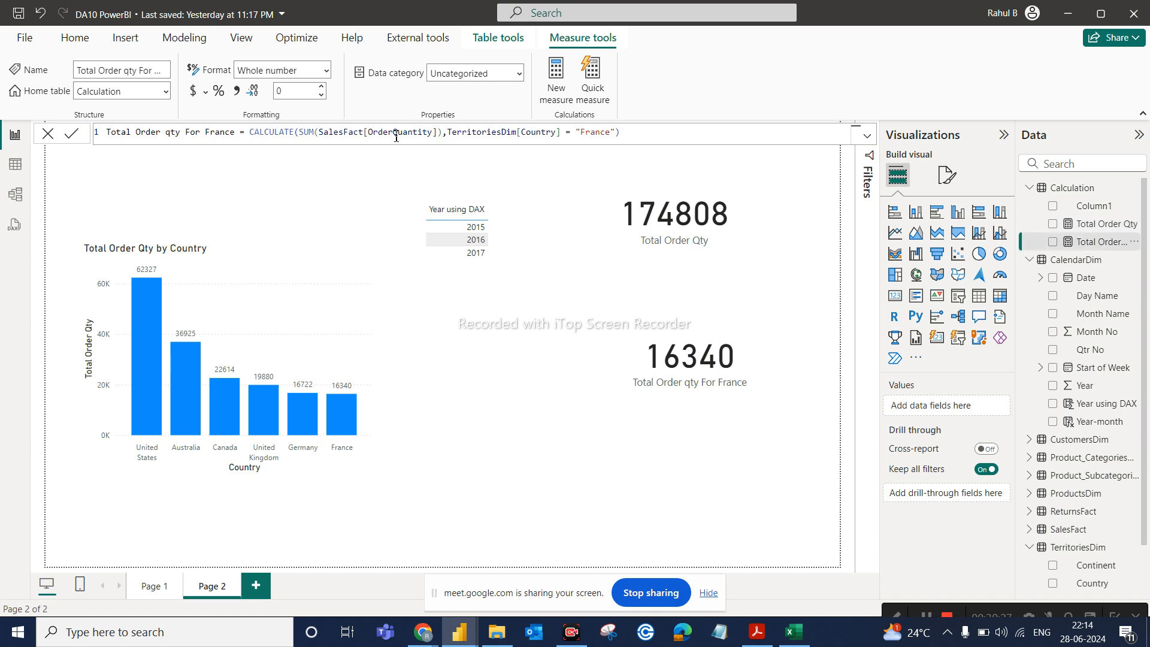
left_click(1119, 226)
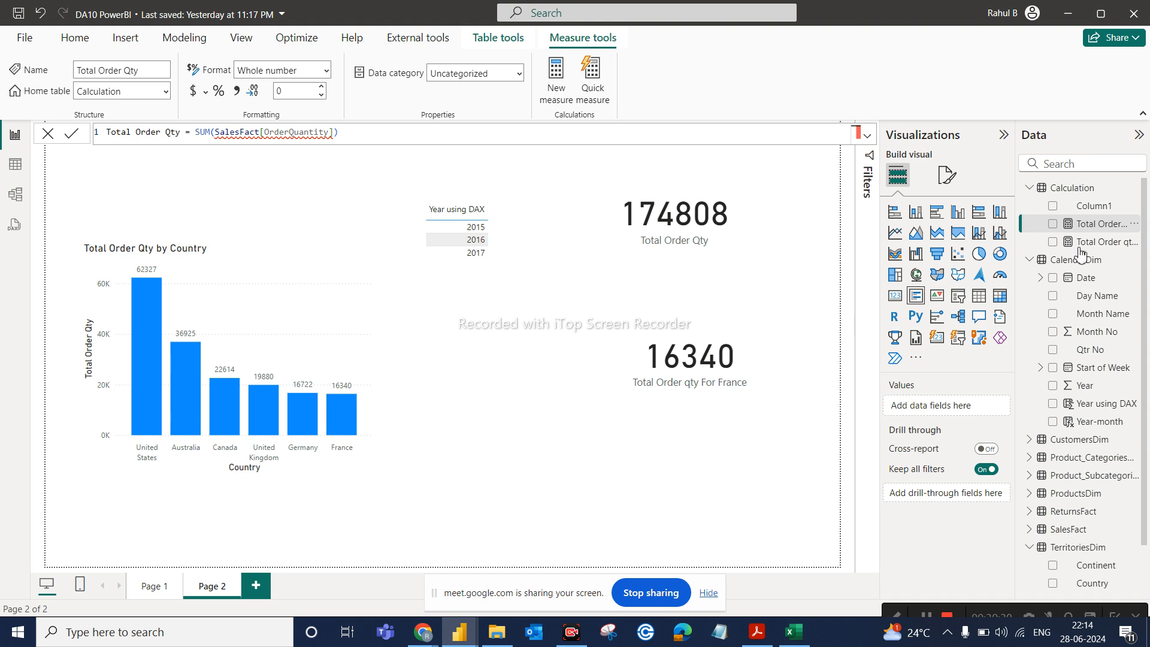
left_click(1111, 242)
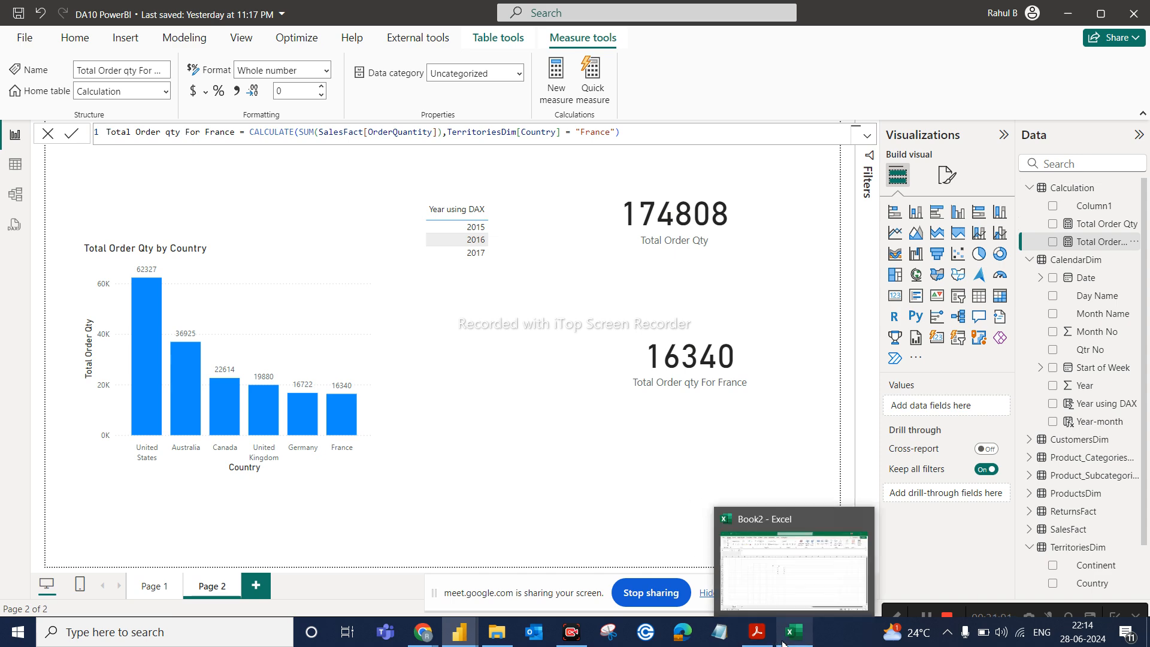
left_click(757, 632)
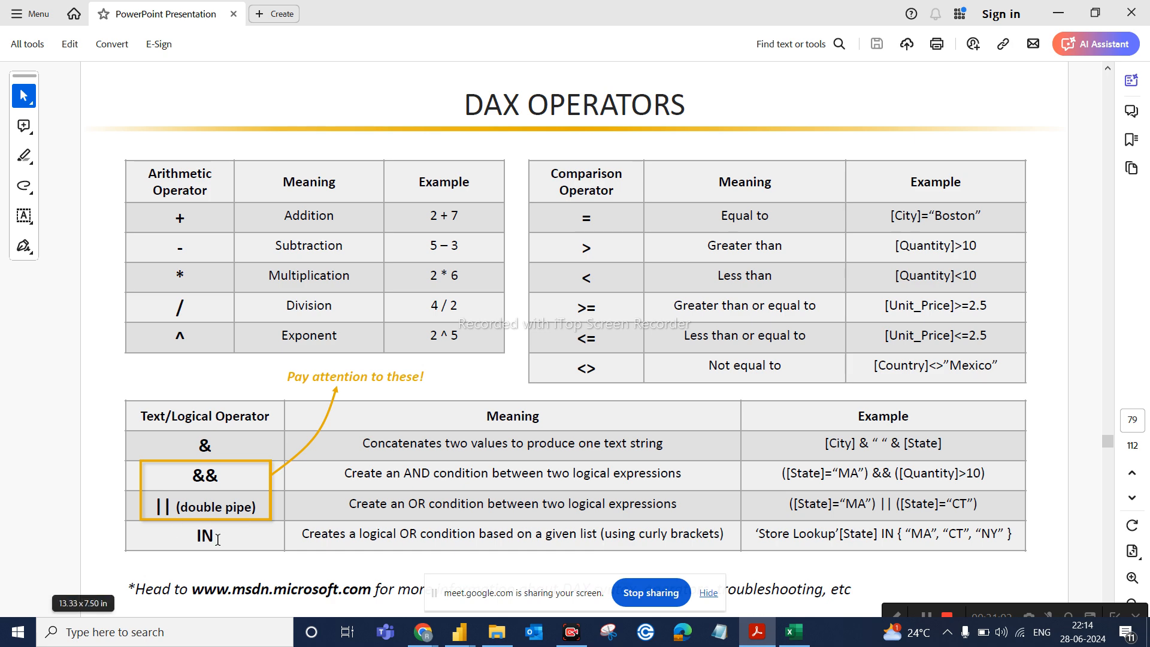
left_click(757, 632)
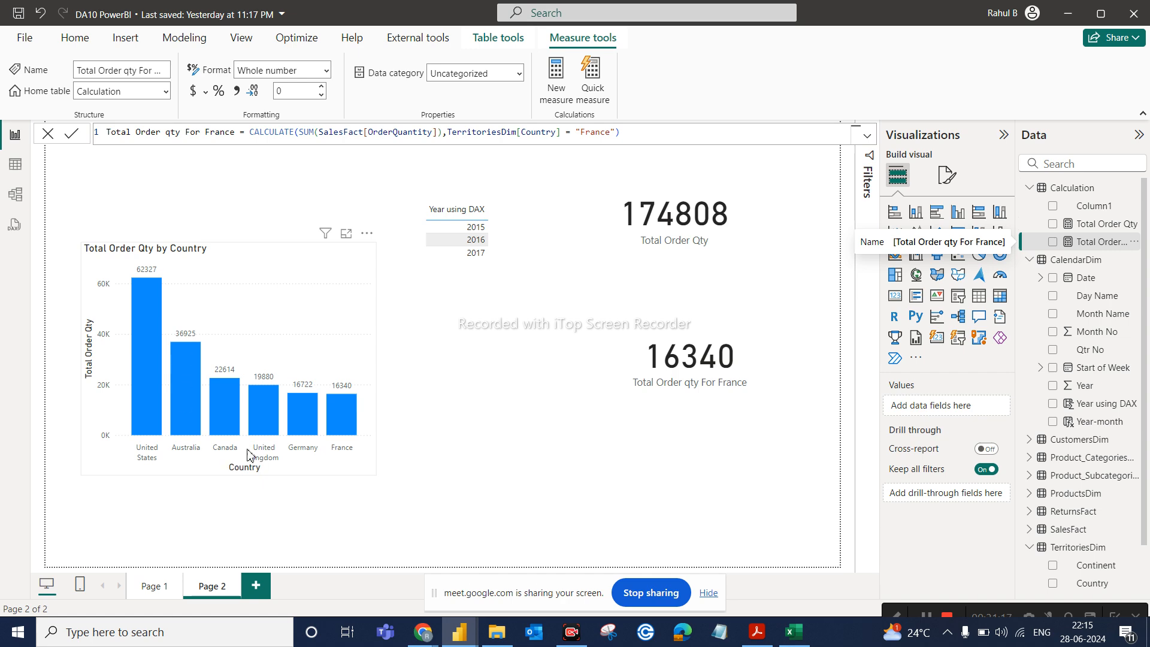
Try adding TerritoriesDim[Country] = "Canada" as a second filter in the Total Order qty For France formula
left_click(620, 132)
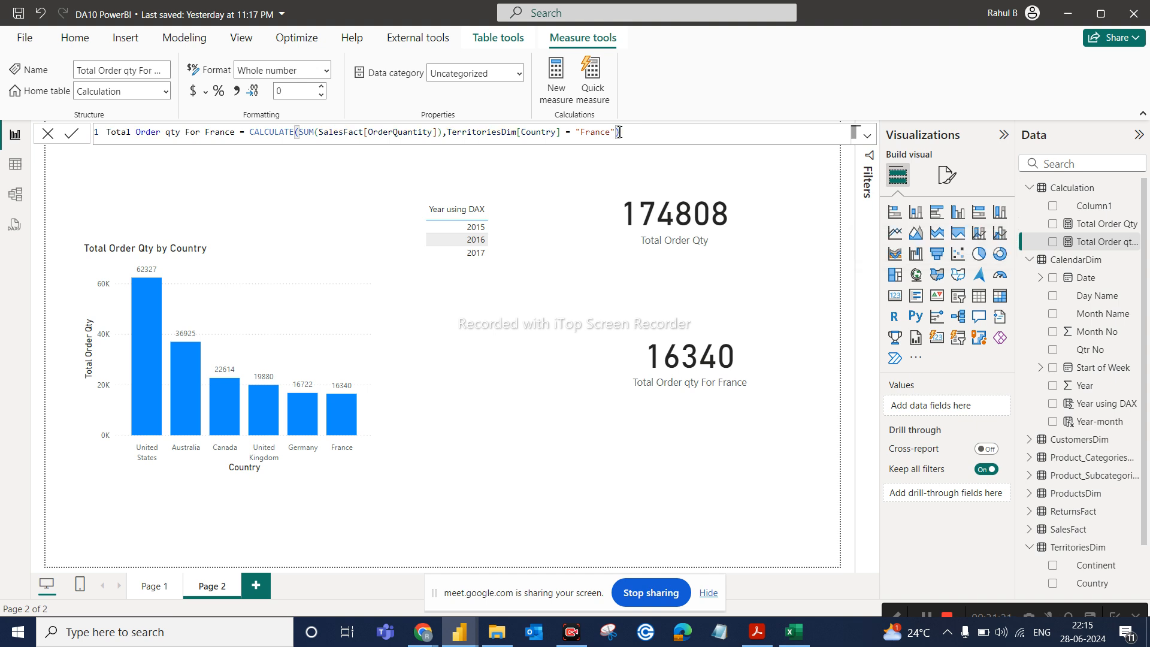
left_click(616, 131)
type(",")
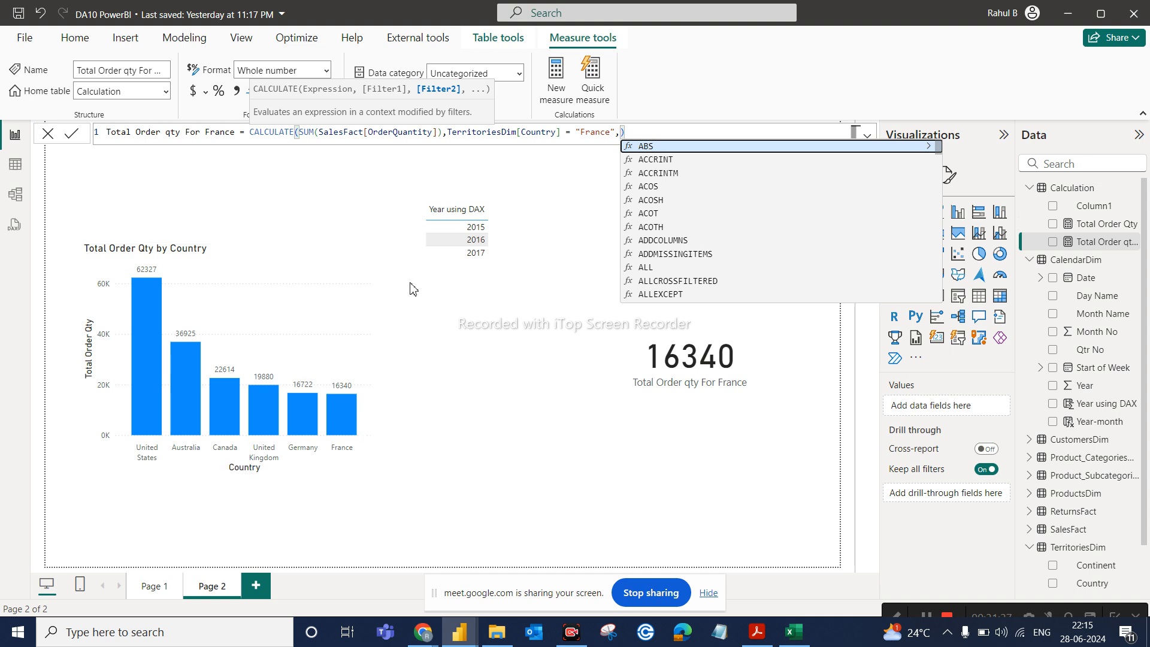
type("ter")
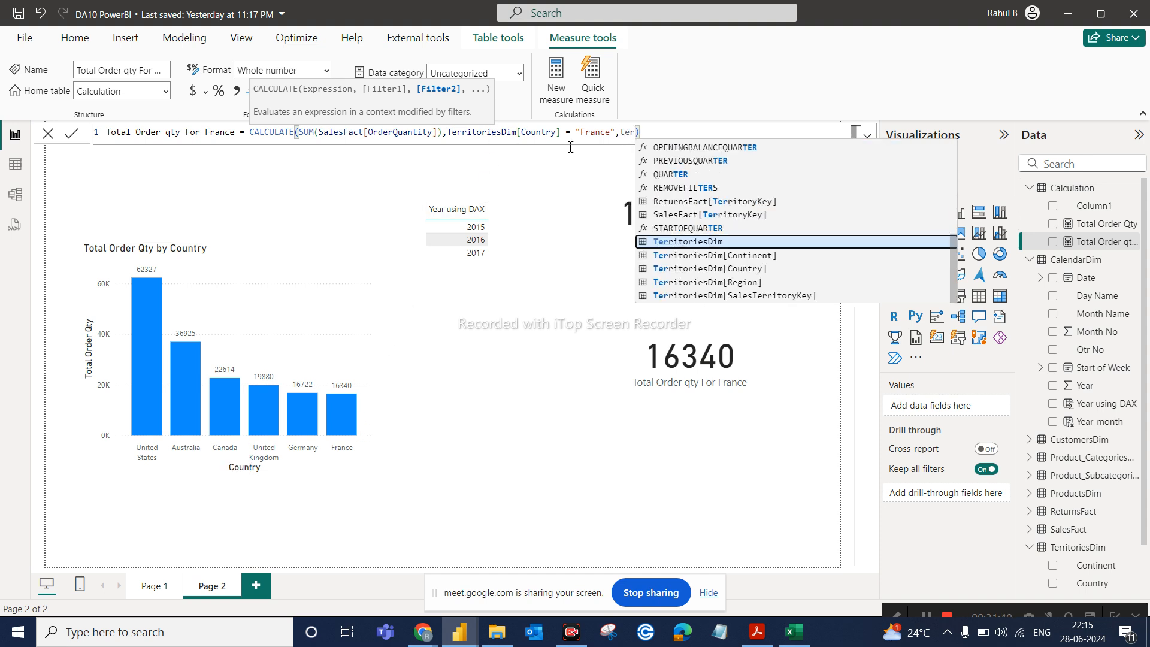
left_click(709, 268)
type("= ")
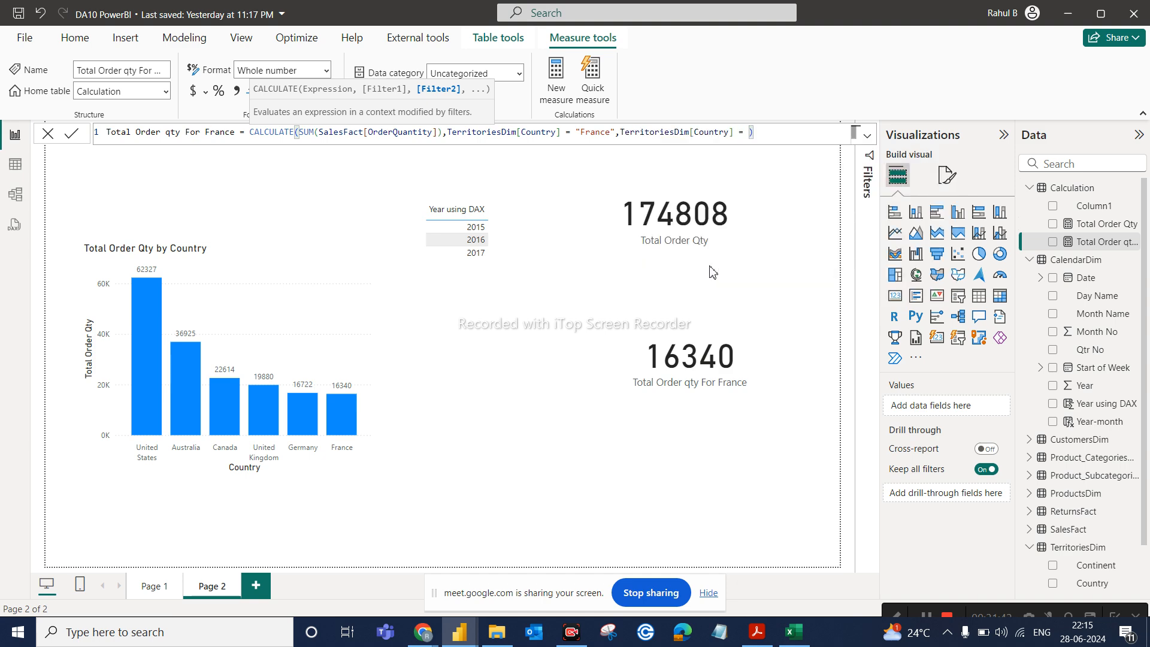
type("\"\"")
type("Canada\",ter")
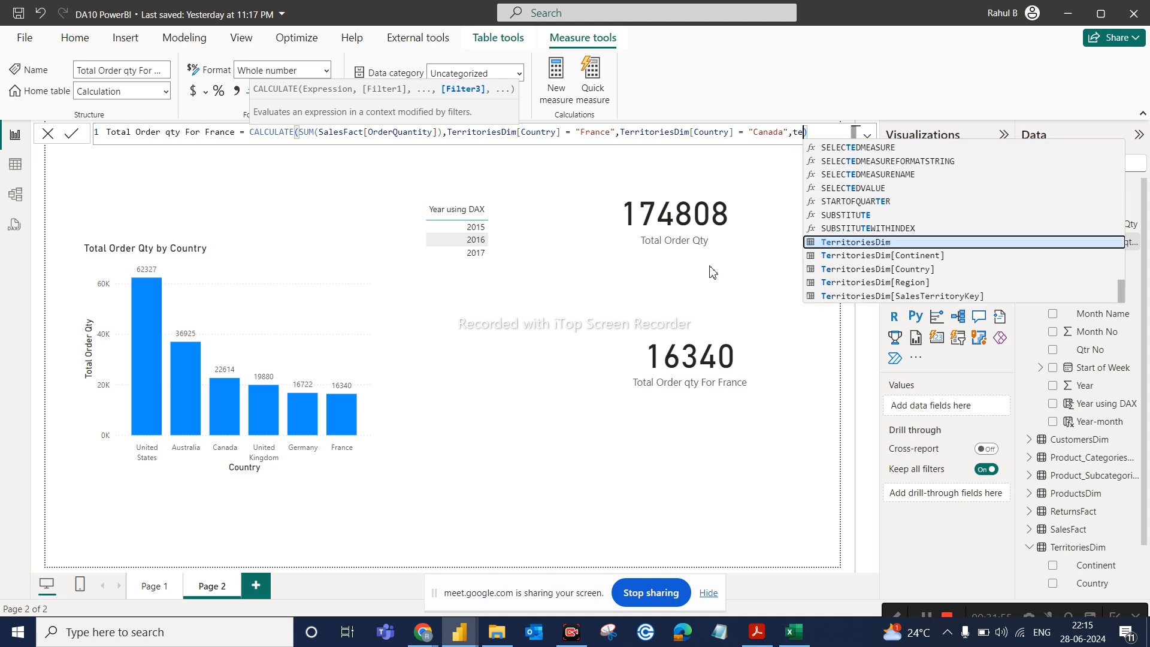
Try a third filter, TerritoriesDim[Country] = "Australia", in the CALCULATE formula and commit the measure
left_click(899, 273)
type("= Aus")
key("BackSpace")
key("BackSpace")
key("BackSpace")
key("BackSpace")
type("\"\"")
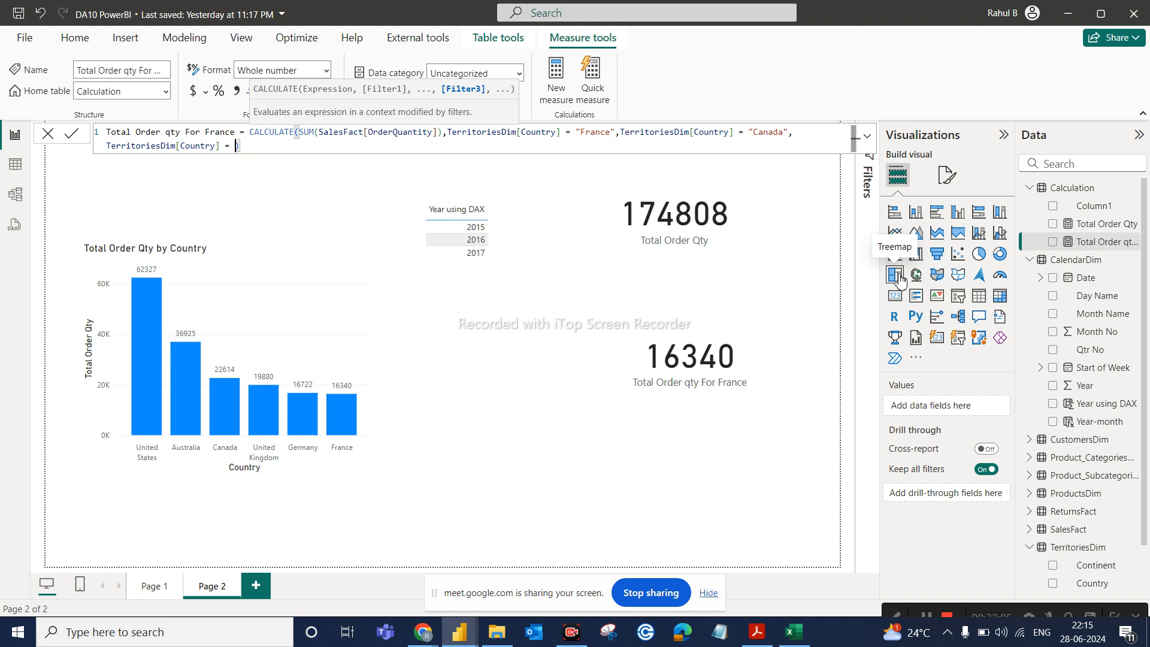
type("Australia")
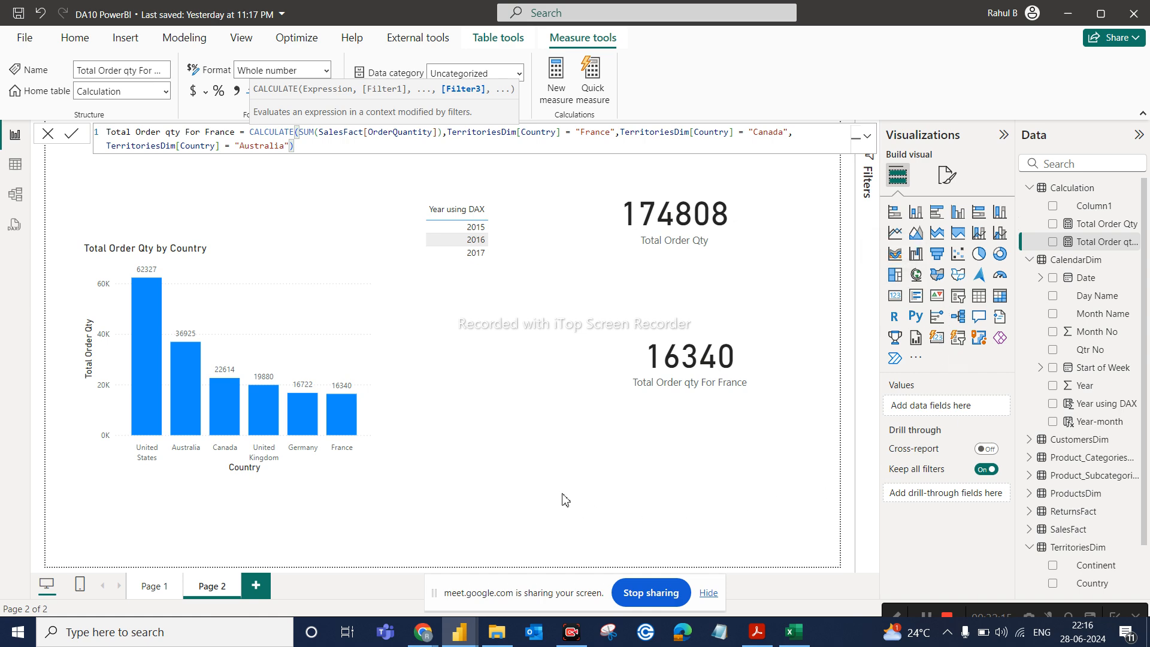
key("Return")
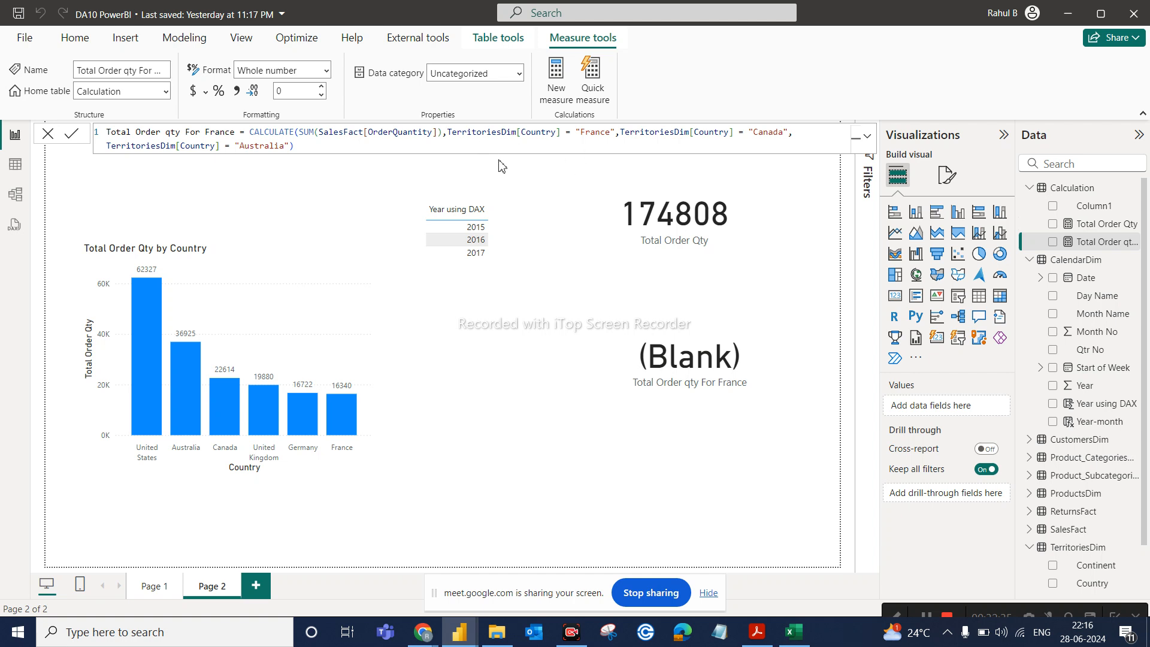
Remove the Canada and Australia filters and the = "France" comparison, leaving the formula ending at TerritoriesDim[Country]
left_click(353, 146)
left_click(443, 133)
left_click(324, 152)
left_click_drag(316, 152, 625, 133)
key("BackSpace")
key("BackSpace")
key("BackSpace")
key("BackSpace")
key("BackSpace")
key("BackSpace")
key("BackSpace")
key("BackSpace")
key("BackSpace")
key("BackSpace")
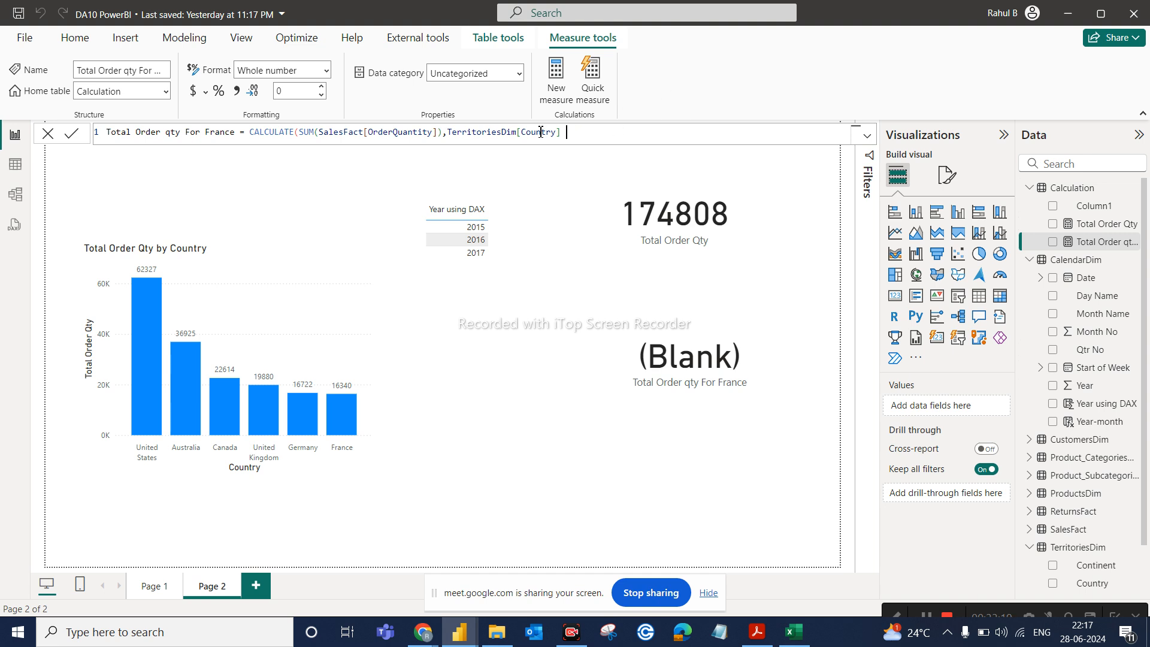
Begin an IN condition on TerritoriesDim[Country] with "France" and "Canada" as the first list values
type("IN {")
type("\"France\",")
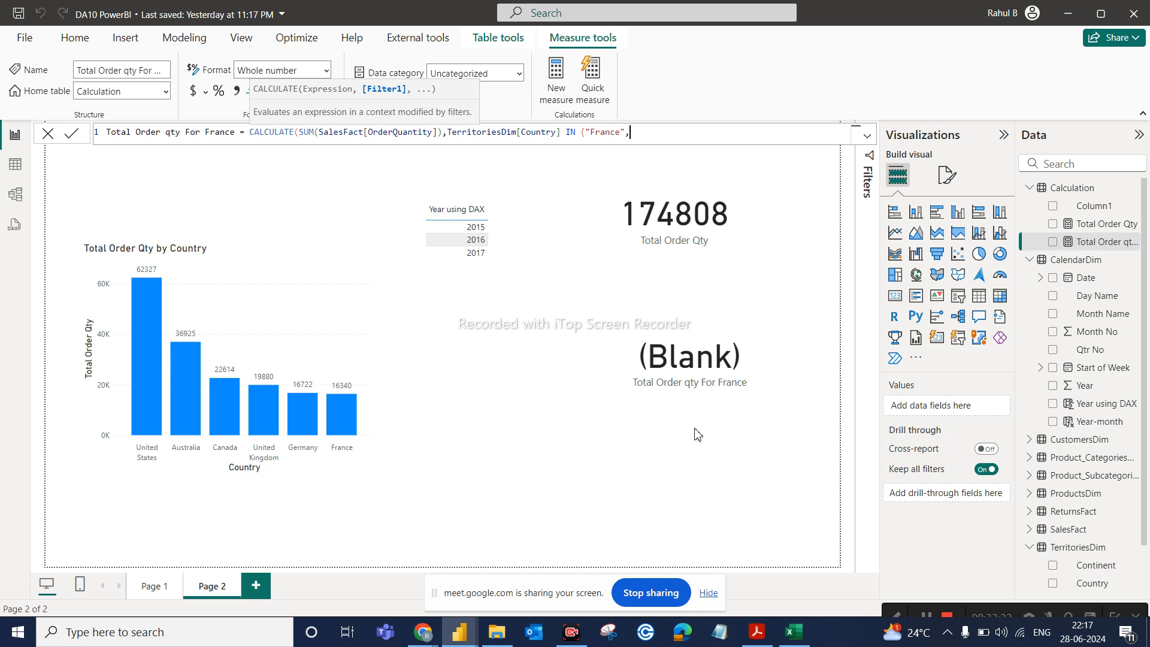
type("Ca")
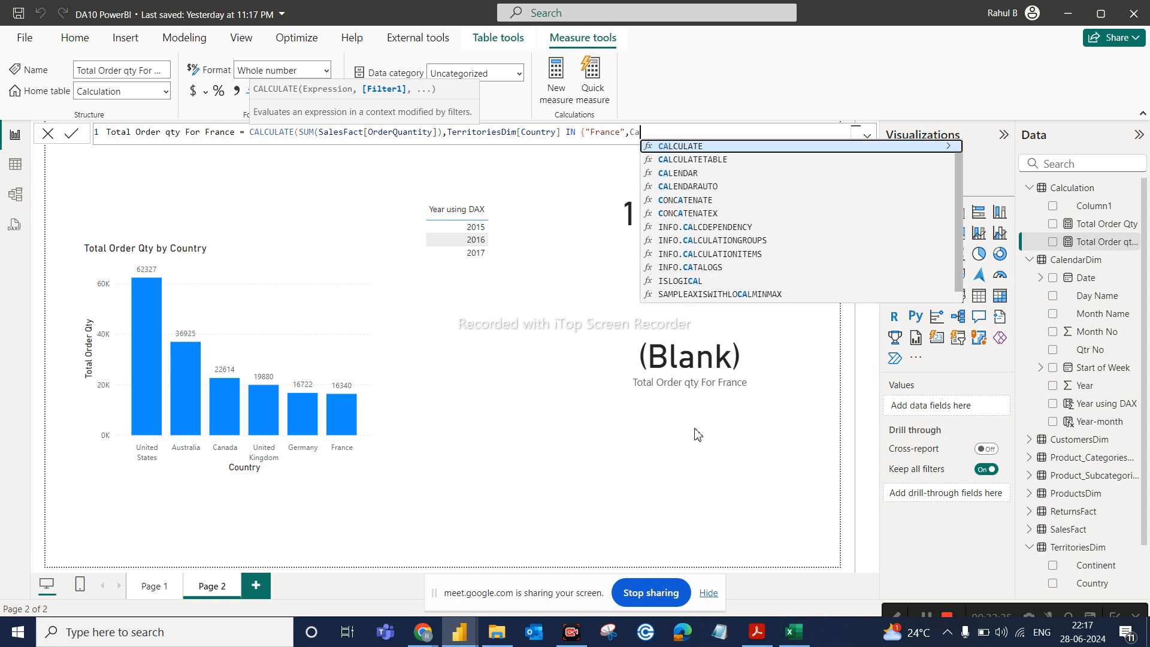
type("nada")
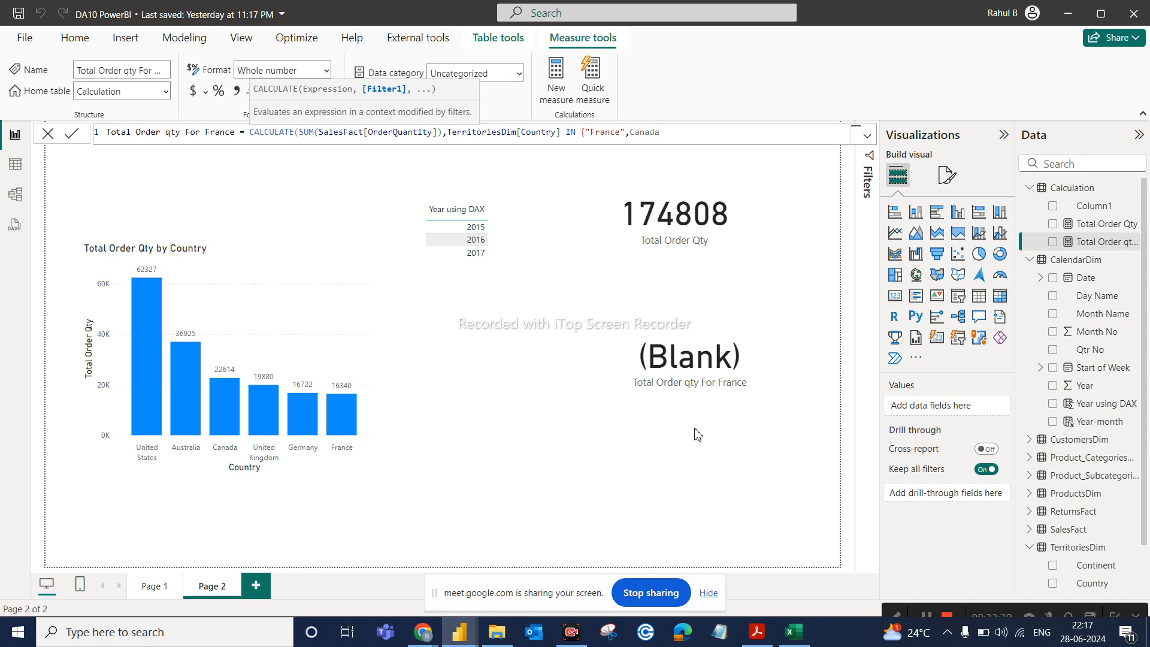
type("\"\"")
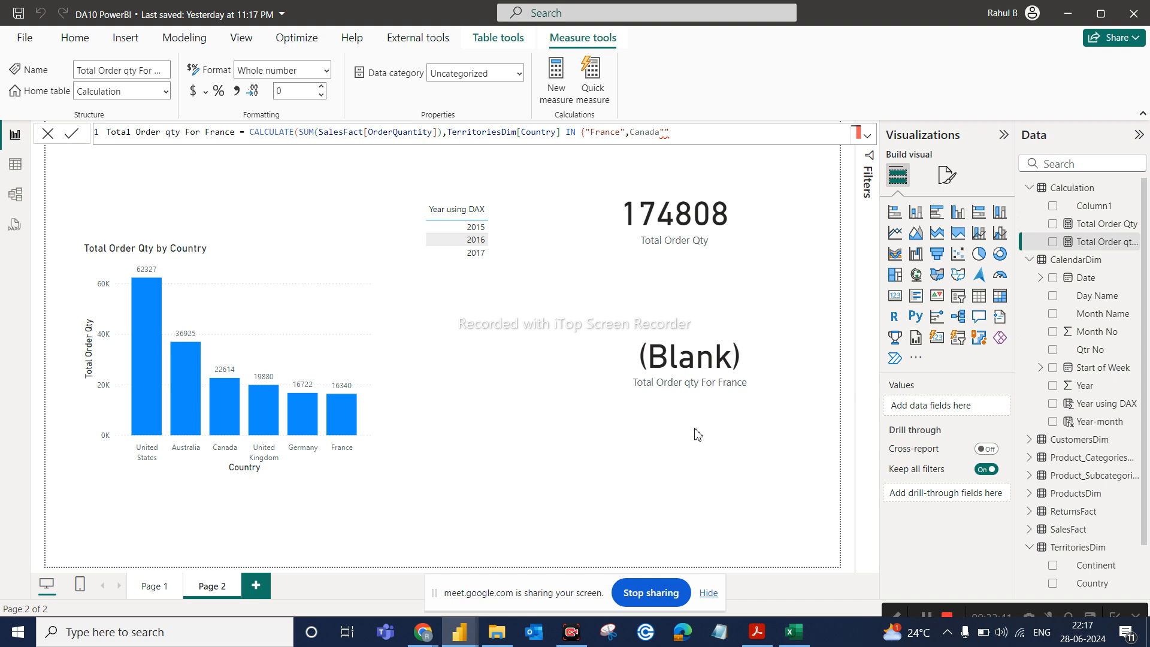
double_click(633, 131)
type("\",")
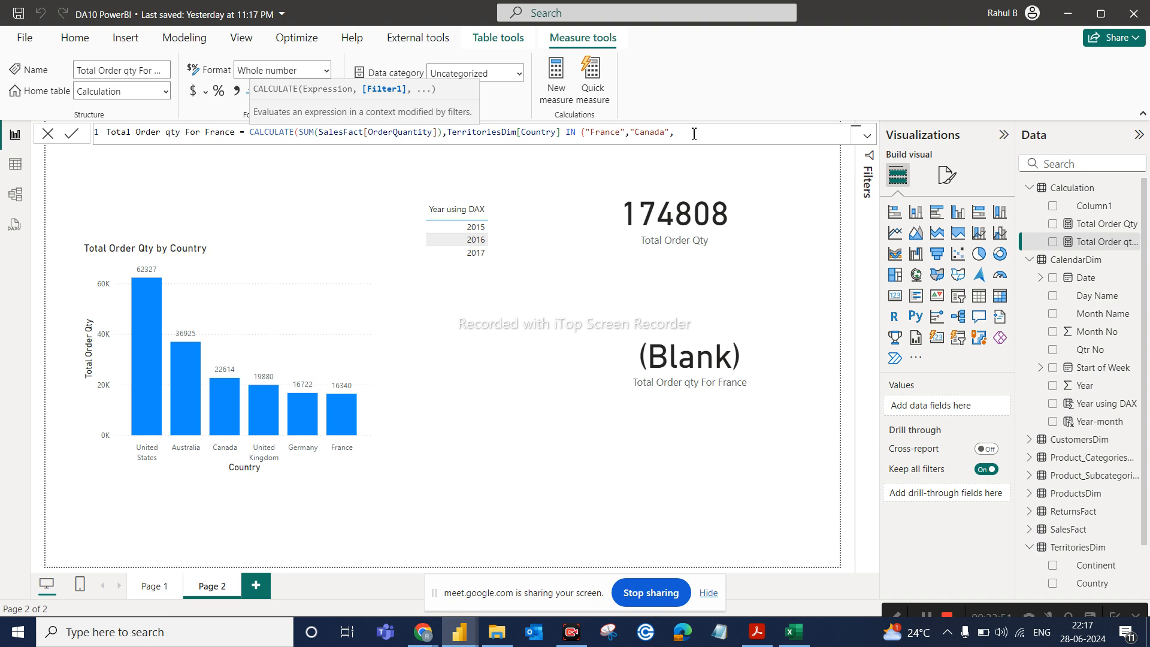
Add "Australia" to the IN list, close the curly bracket and the CALCULATE function, and commit the measure
type("\"Australia")
left_click(756, 131)
type(")")
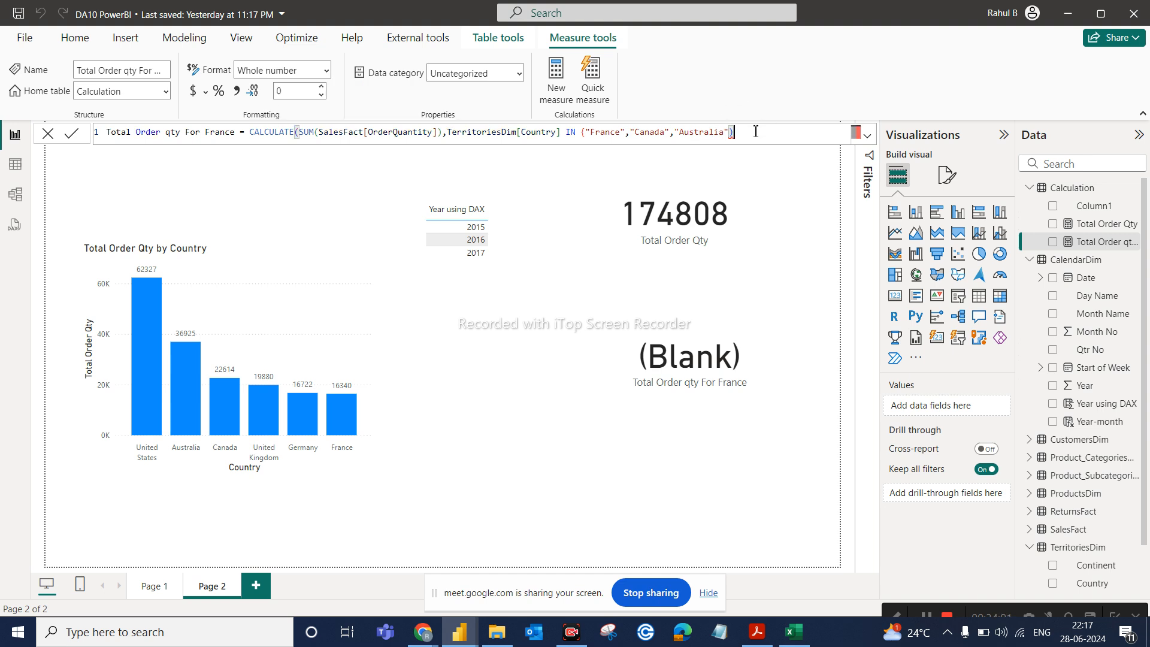
key("BackSpace")
type("}")
left_click(567, 315)
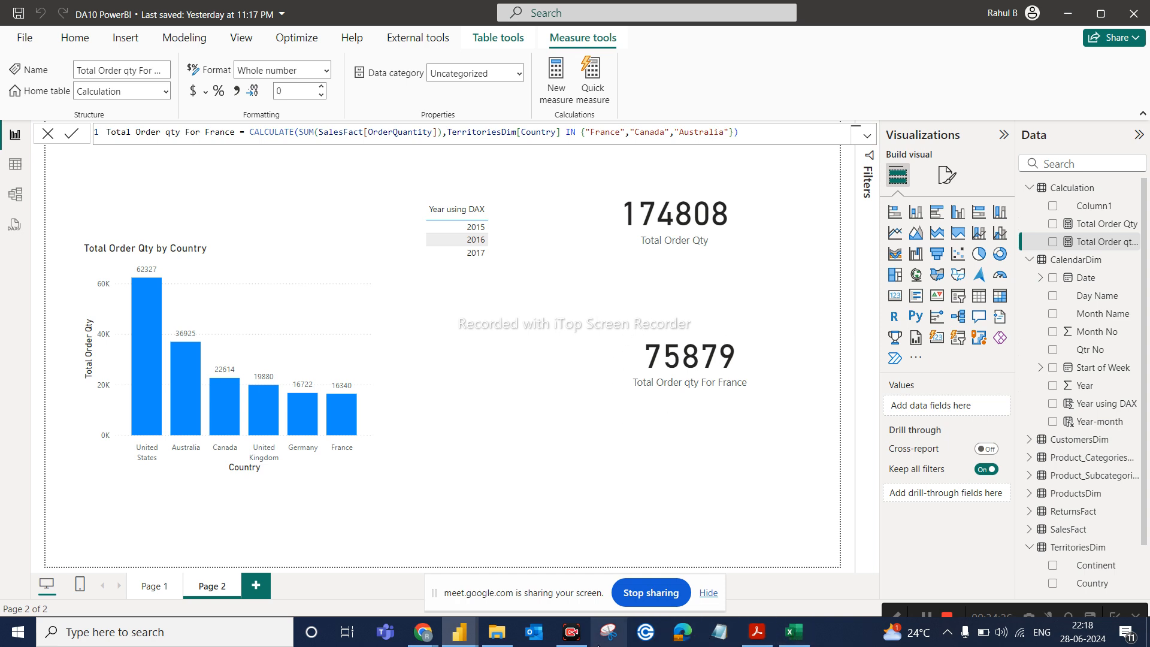
Review the IN operator on the DAX Operators slide, and return to Power BI to examine the Total Order Qty formula
left_click(756, 632)
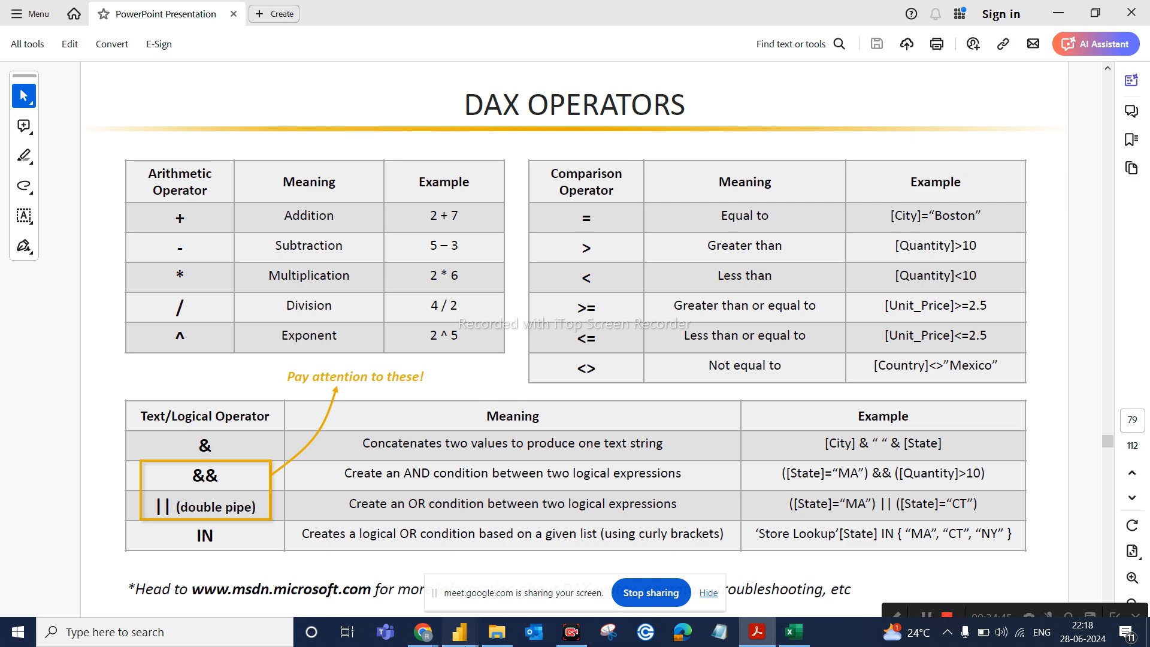
mouse_move(464, 644)
left_click(494, 563)
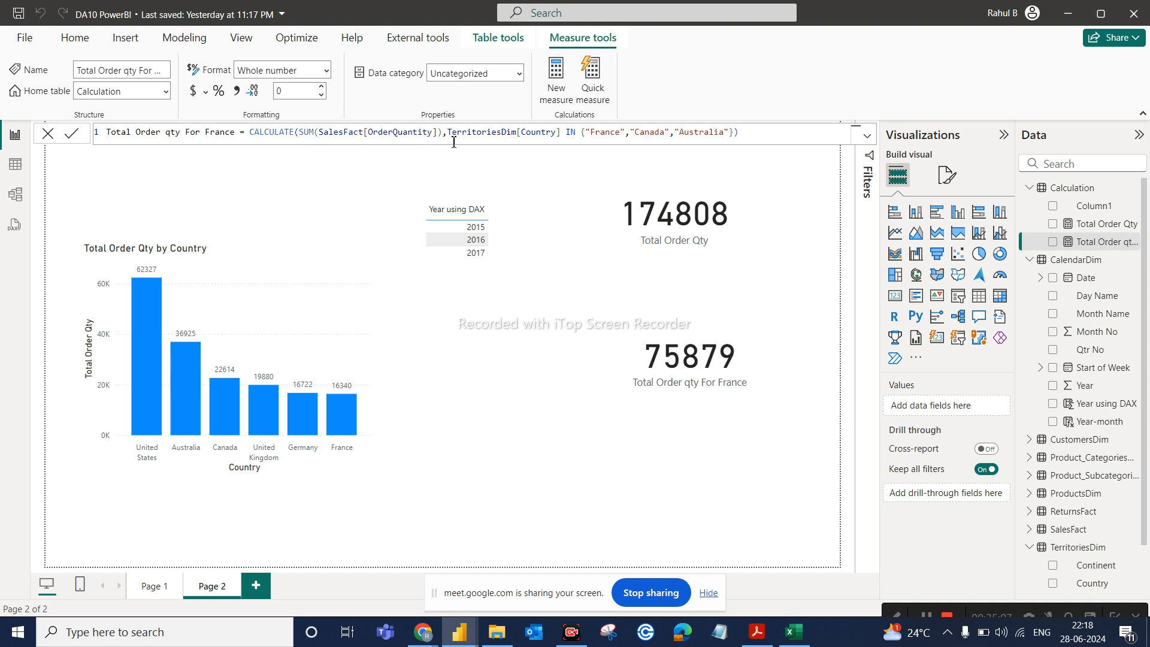
left_click(1114, 228)
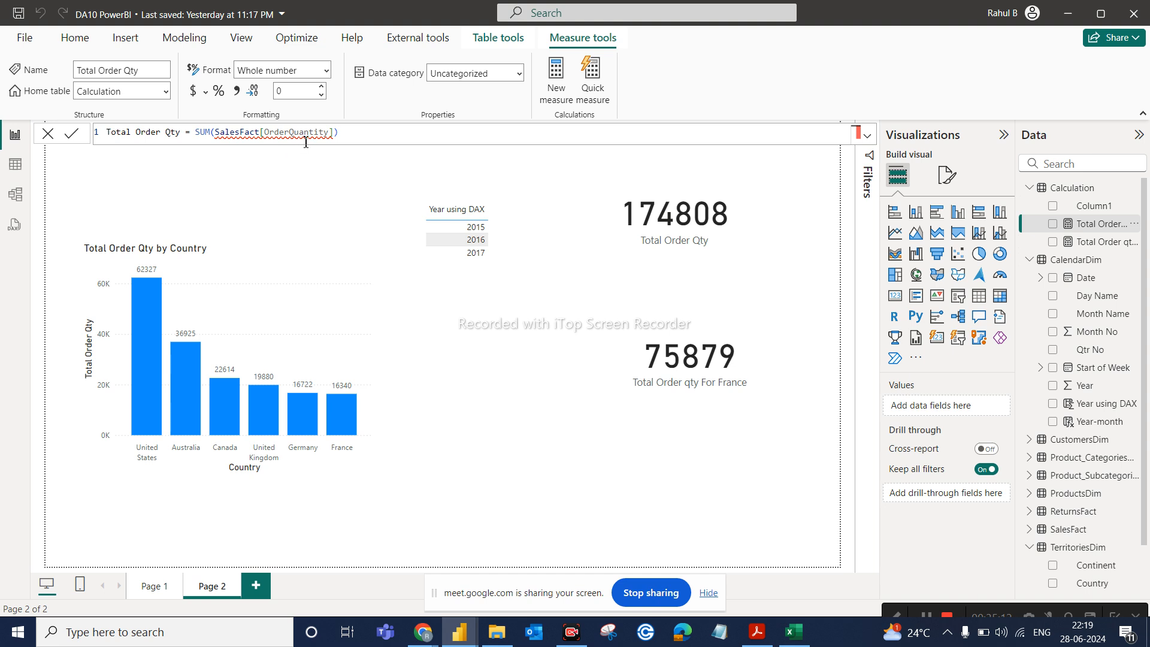
Replace SUM(SalesFact[OrderQuantity]) in the Total Order qty For France formula with the [Total Order Qty] measure
left_click(1102, 241)
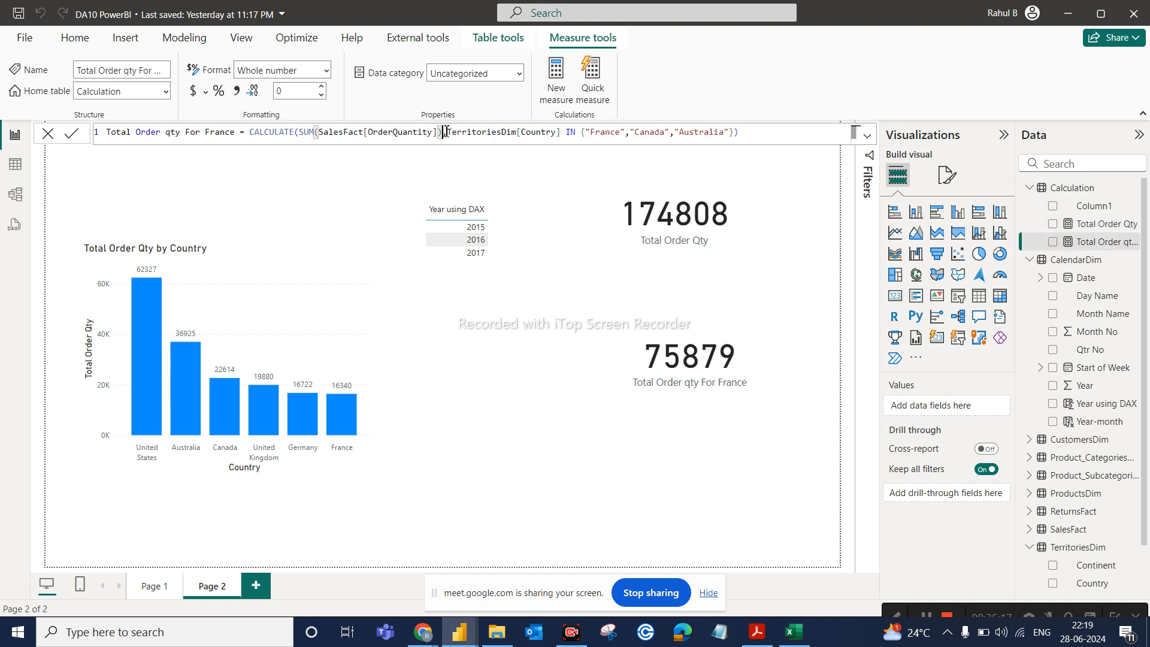
key("shift+End")
left_click(300, 132, "shift")
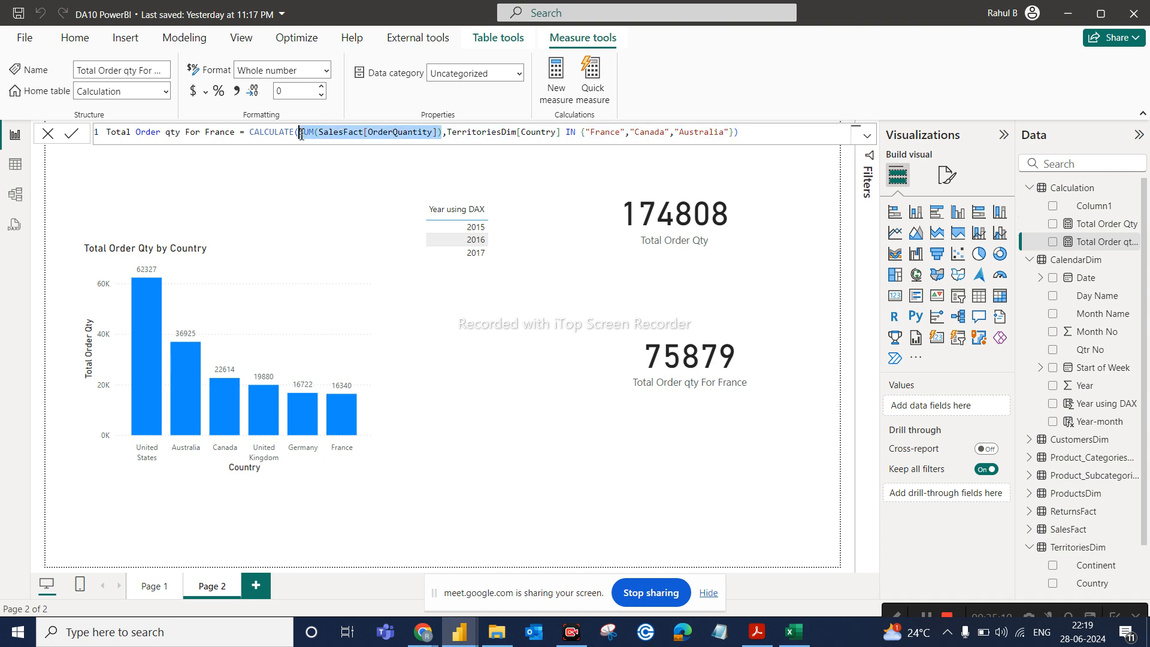
key("BackSpace")
type("tota")
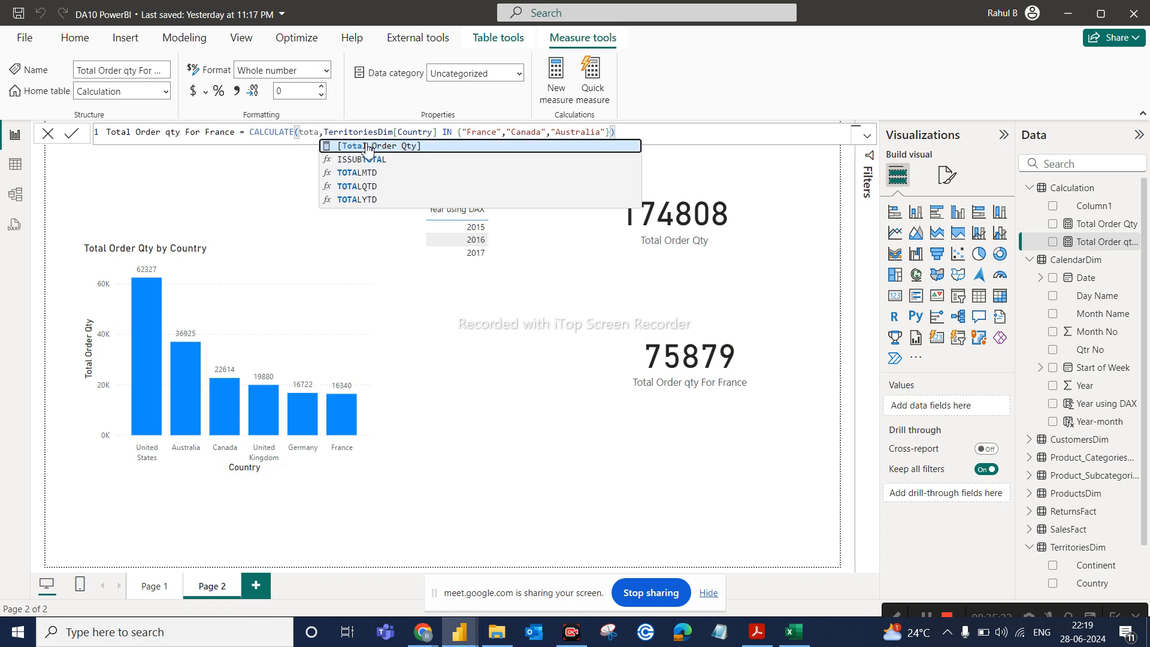
left_click(369, 146)
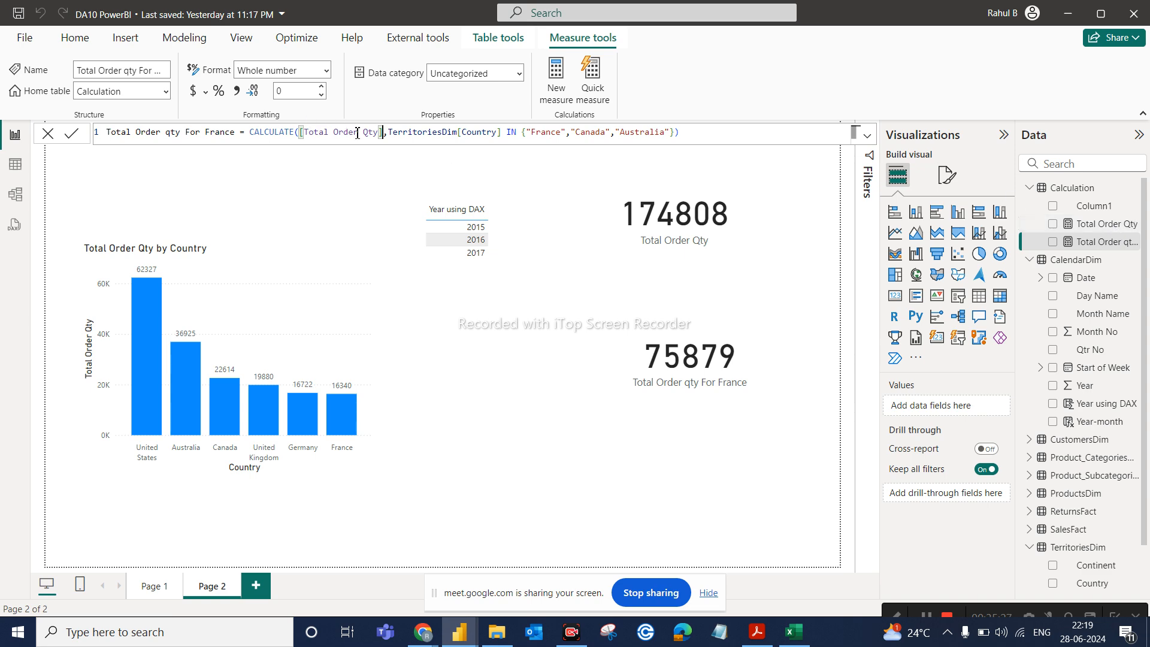
Examine the fields of the Total Order Qty by Country chart and open the Total Order qty For France measure formula
left_click(610, 172)
left_click(272, 340)
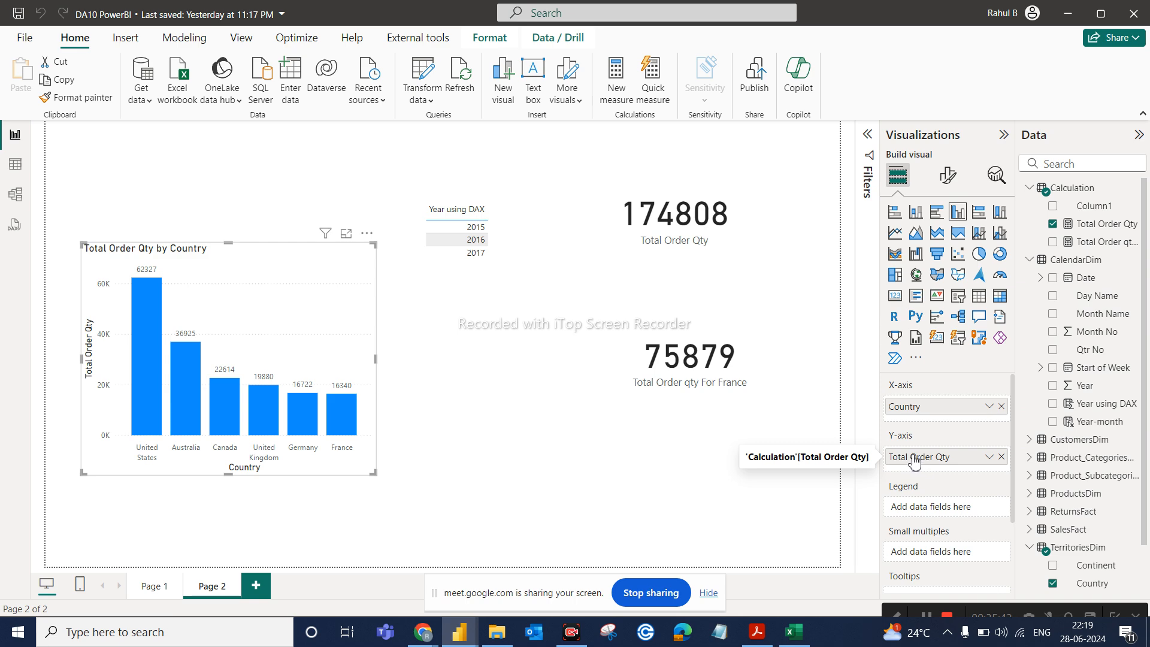
left_click(1099, 242)
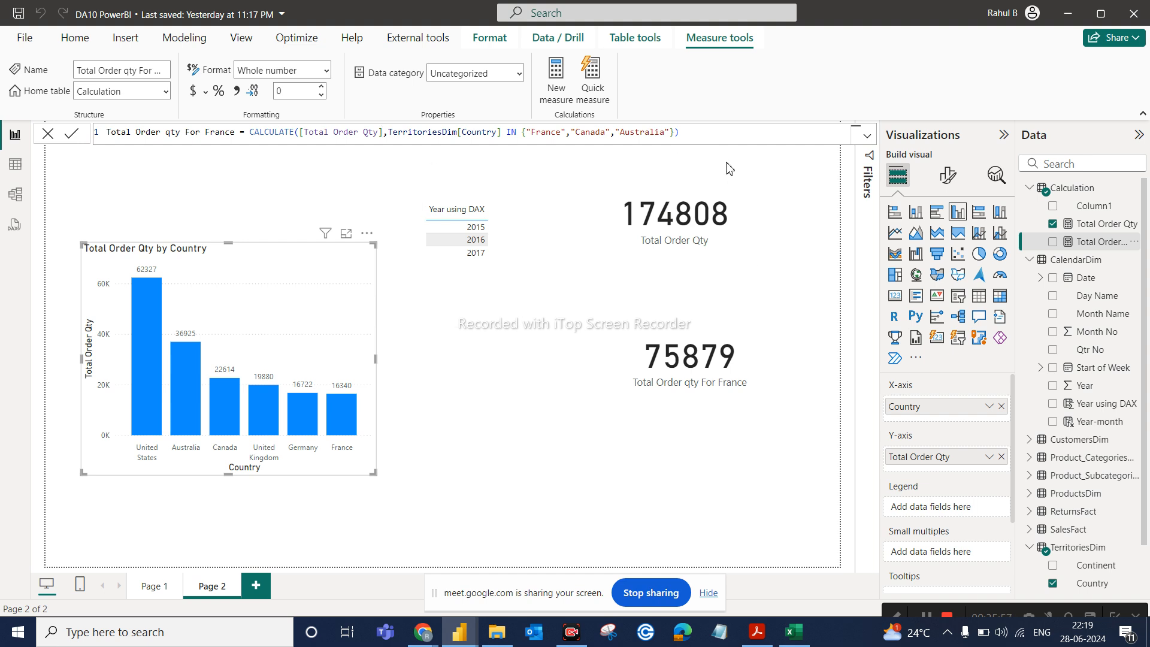
left_click(1086, 242)
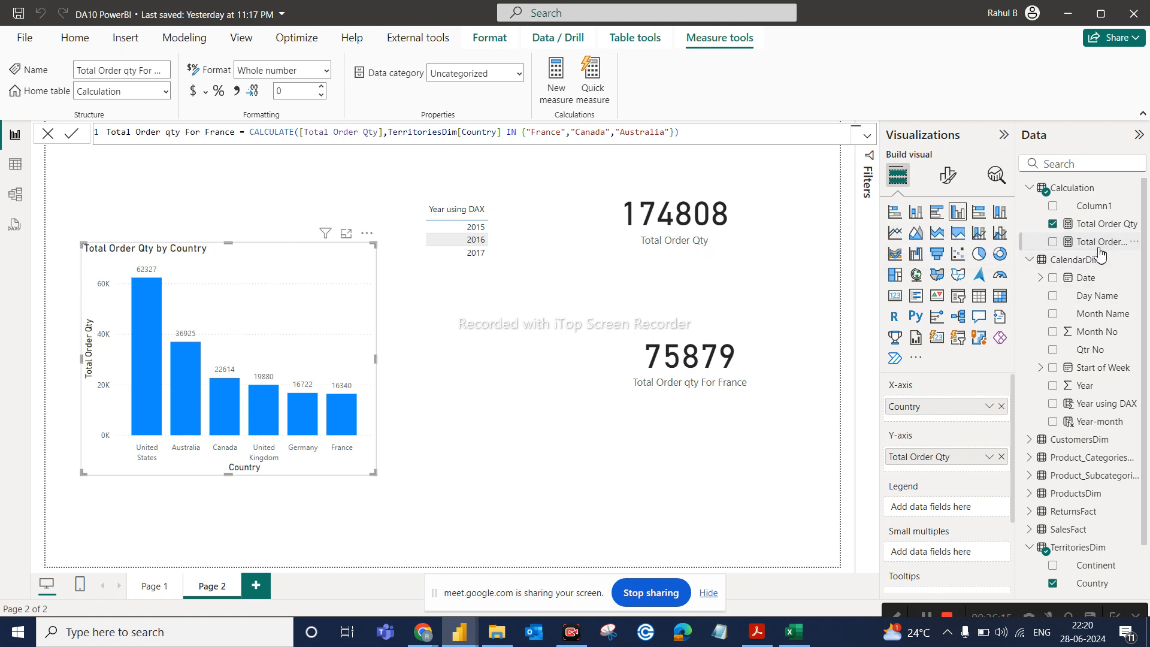
Compare the Total Order Qty formula with the [Total Order Qty] and TerritoriesDim[Country] arguments in the Total Order qty For France formula
left_click(1078, 225)
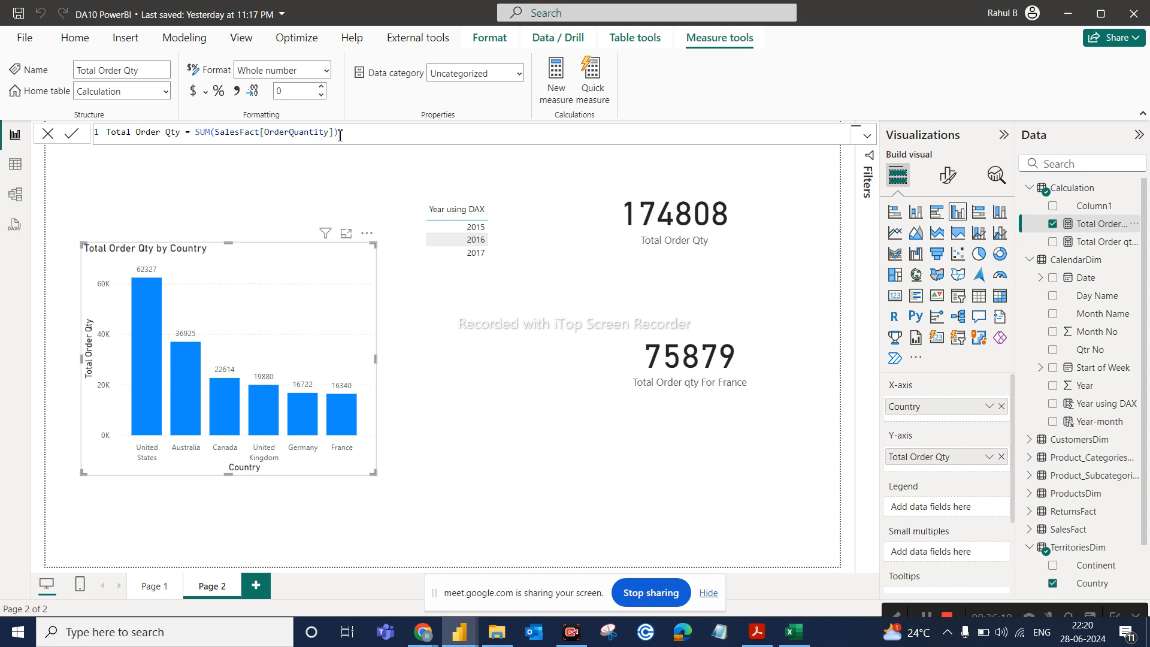
left_click_drag(182, 133, 106, 133)
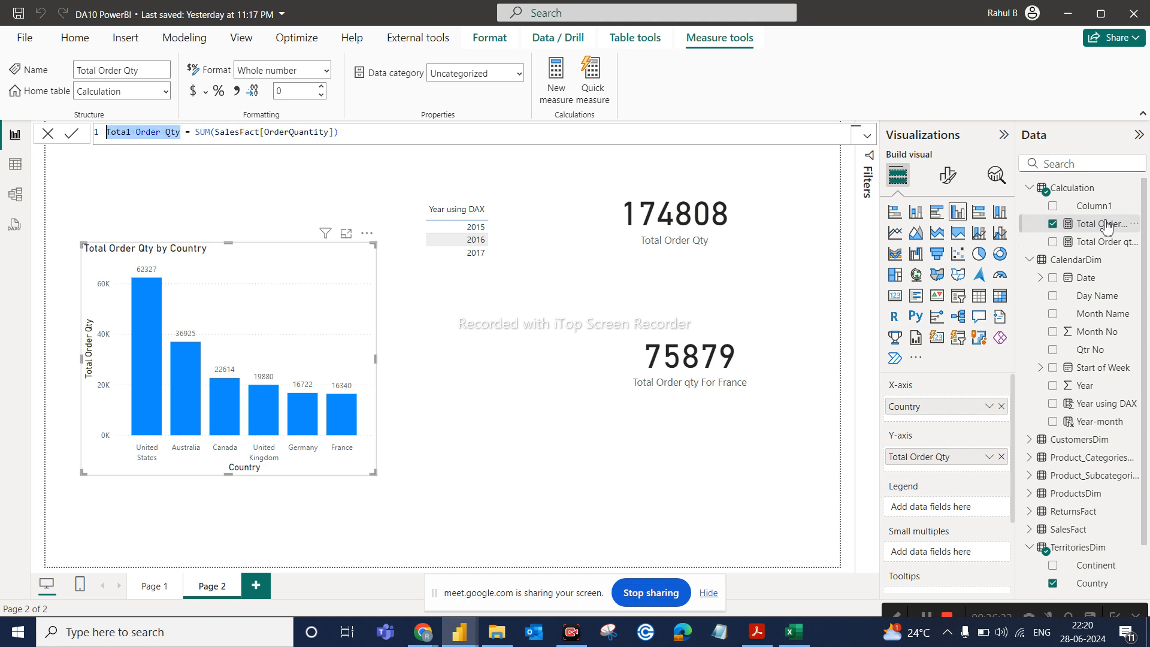
left_click(1107, 243)
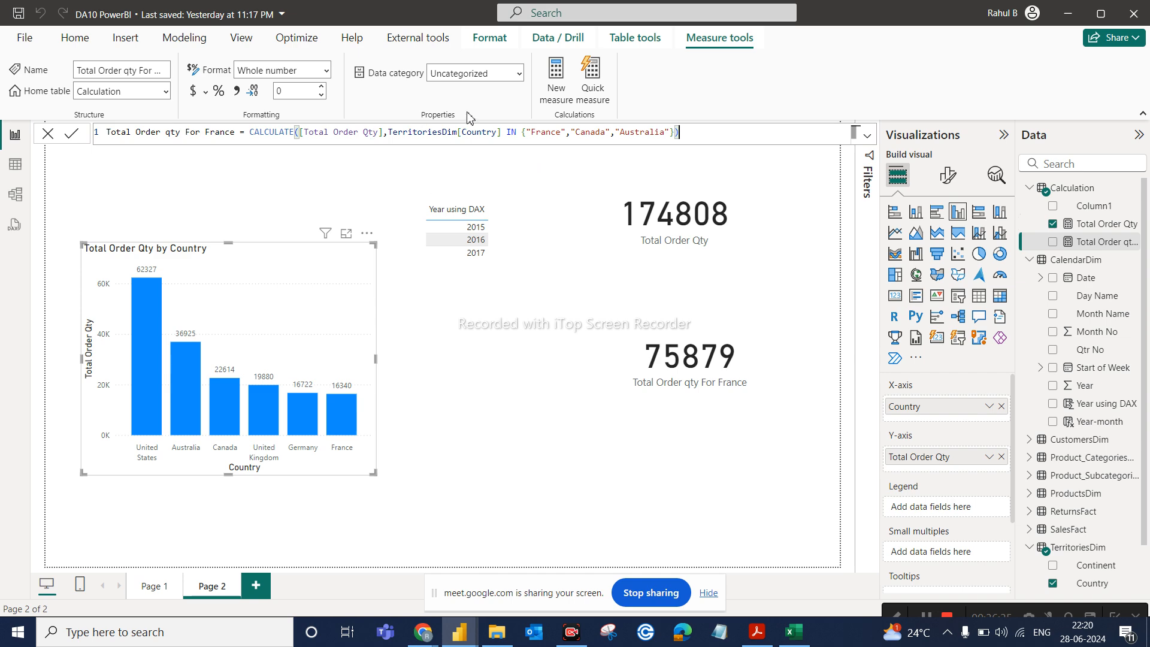
left_click_drag(501, 131, 390, 130)
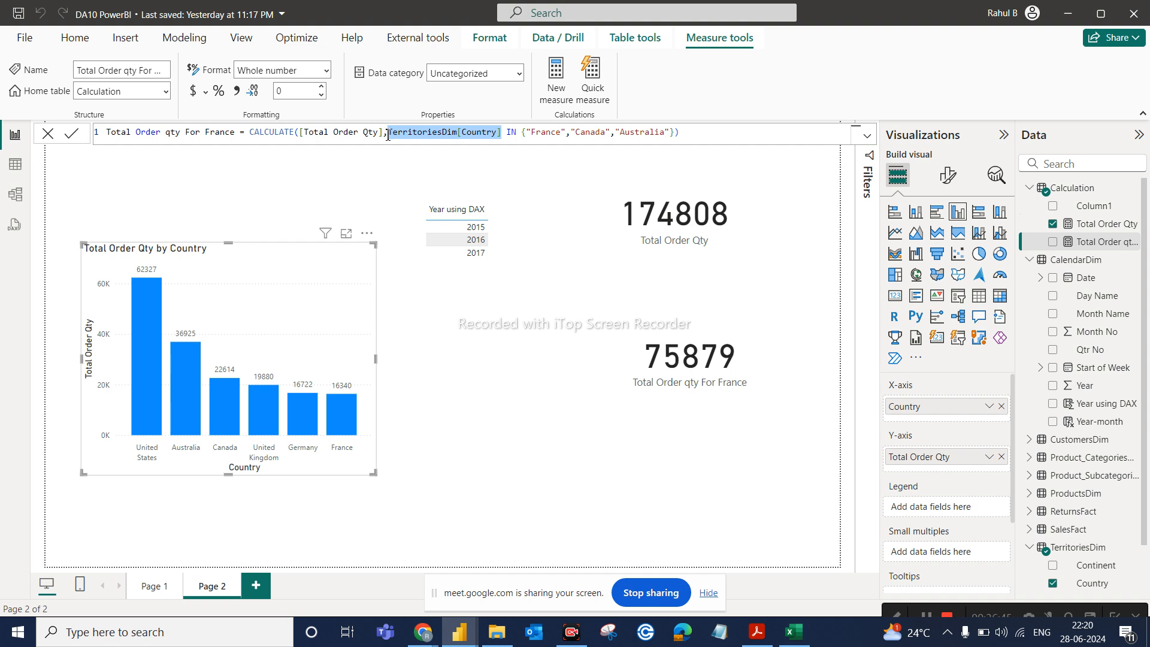
left_click_drag(385, 133, 301, 130)
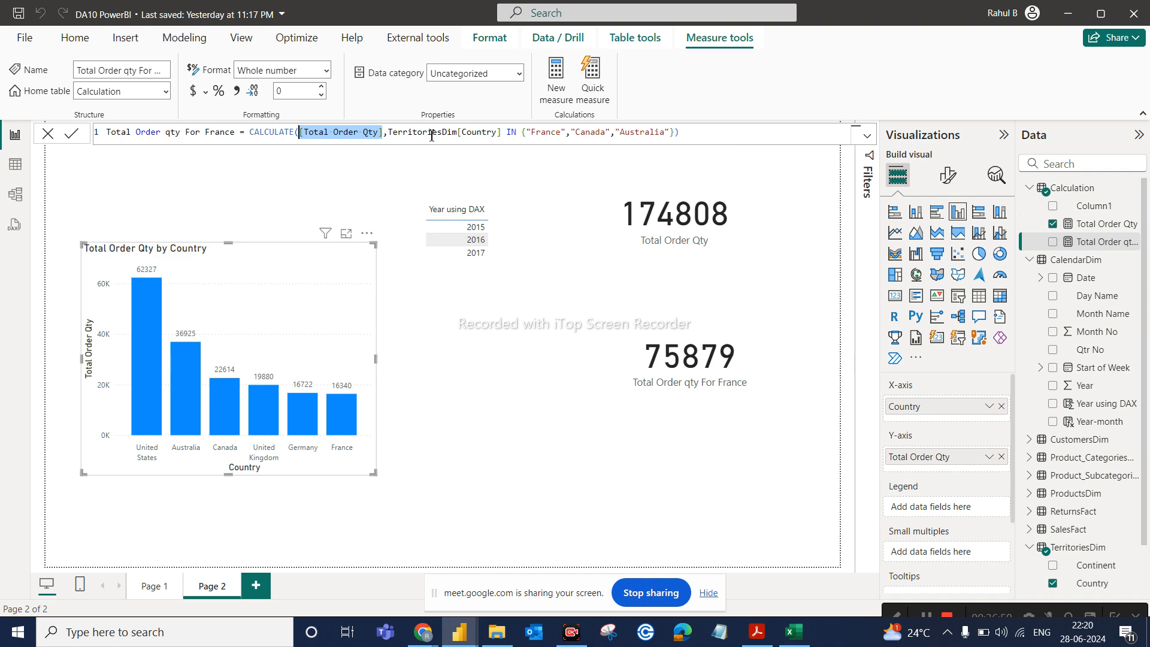
Select the TerritoriesDim table, check the model view, and return to the report view
left_click(1079, 549)
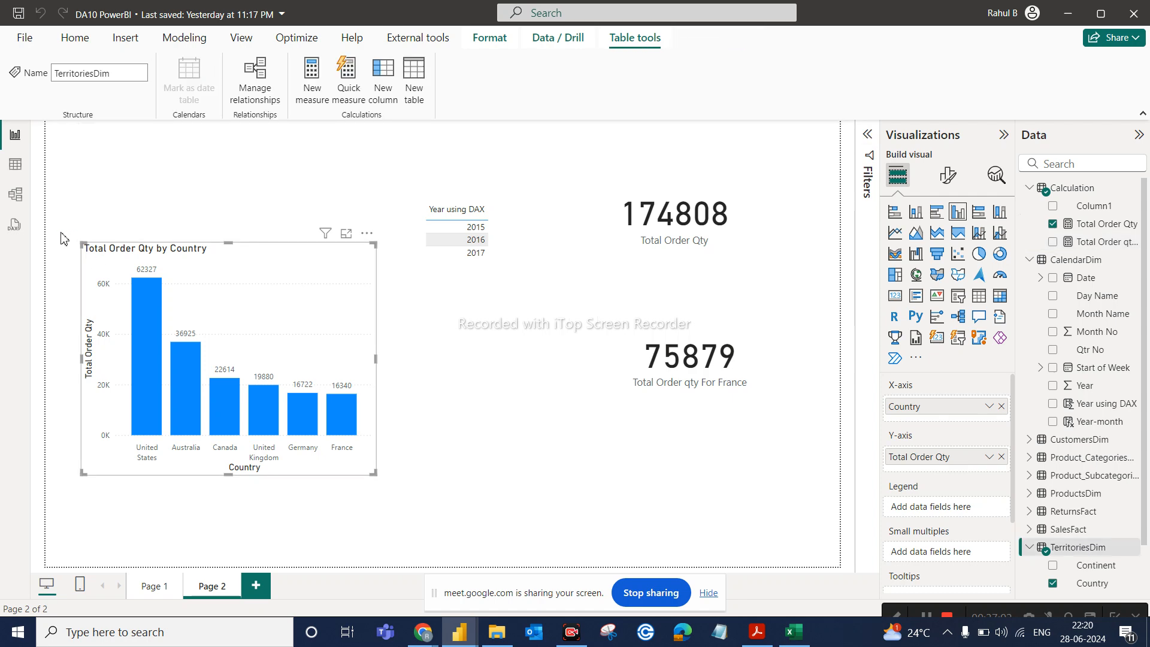
left_click(15, 206)
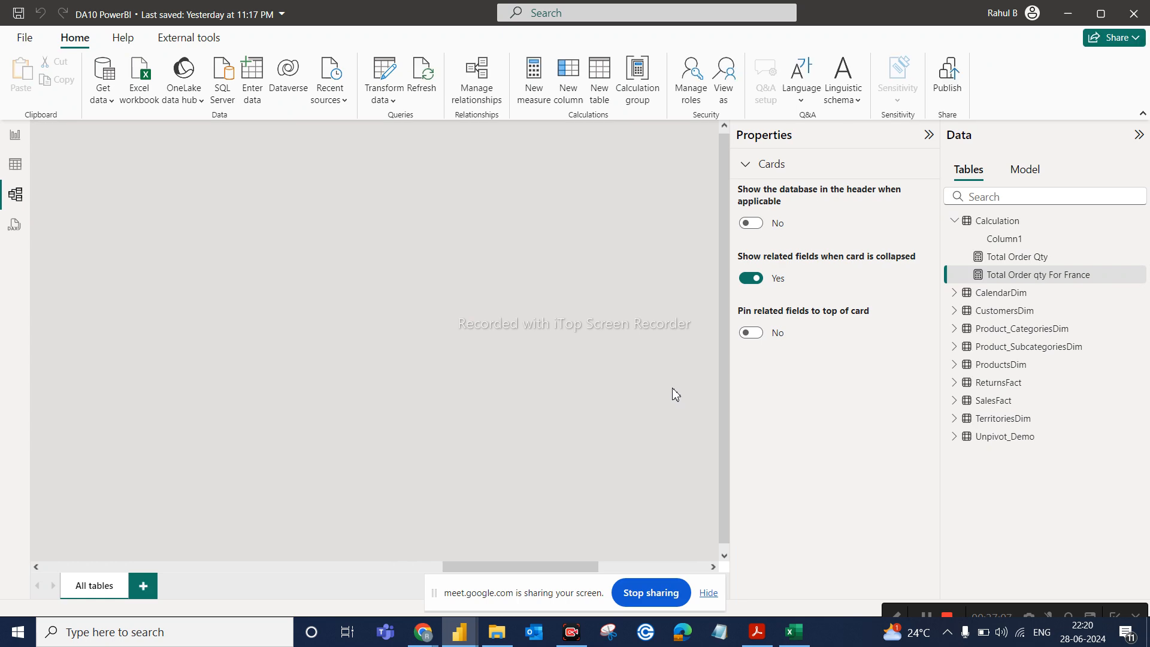
left_click(14, 138)
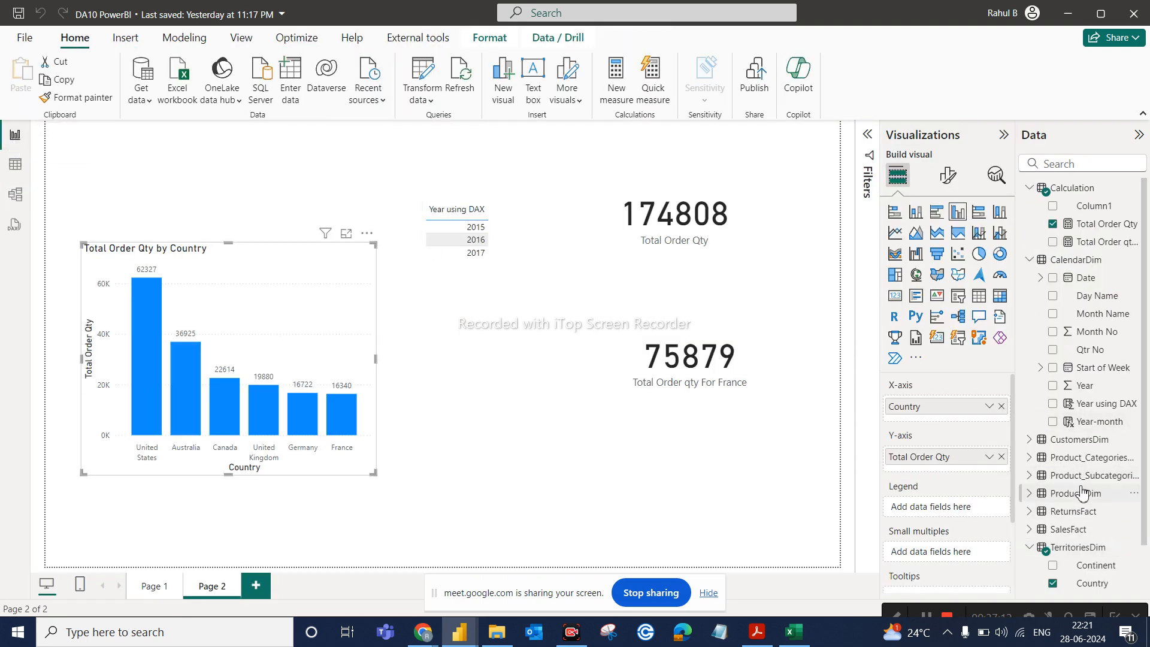
Review the Total Order Qty formula and examine the fields of the SalesFact table
left_click(1105, 227)
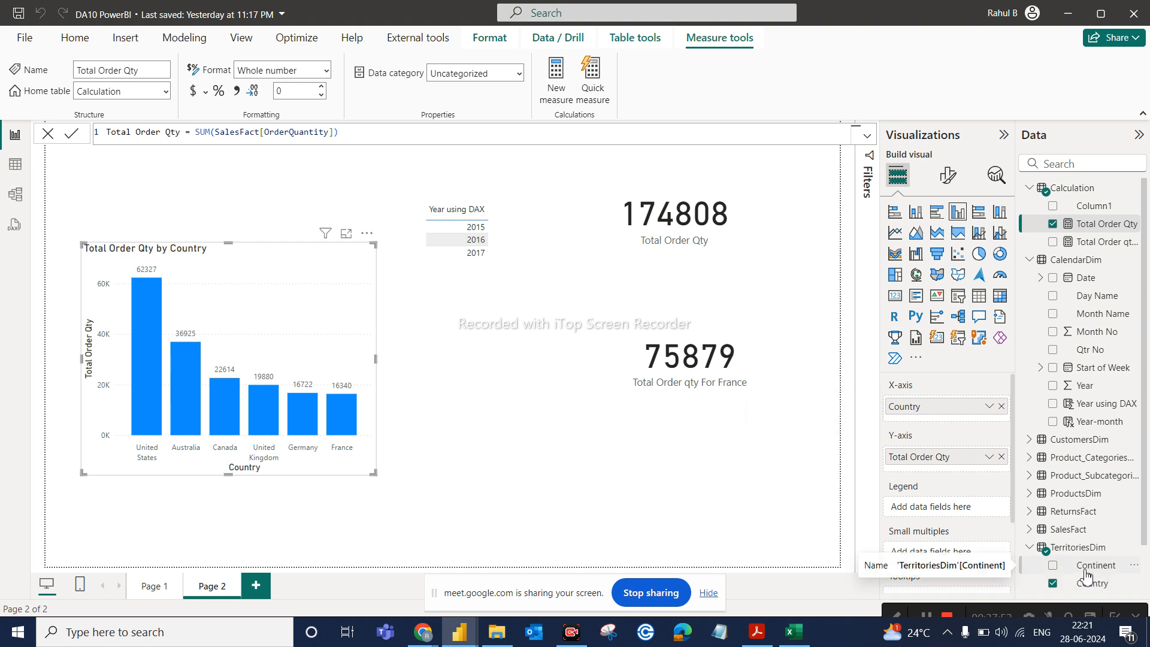
scroll(1065, 453, "down", 1)
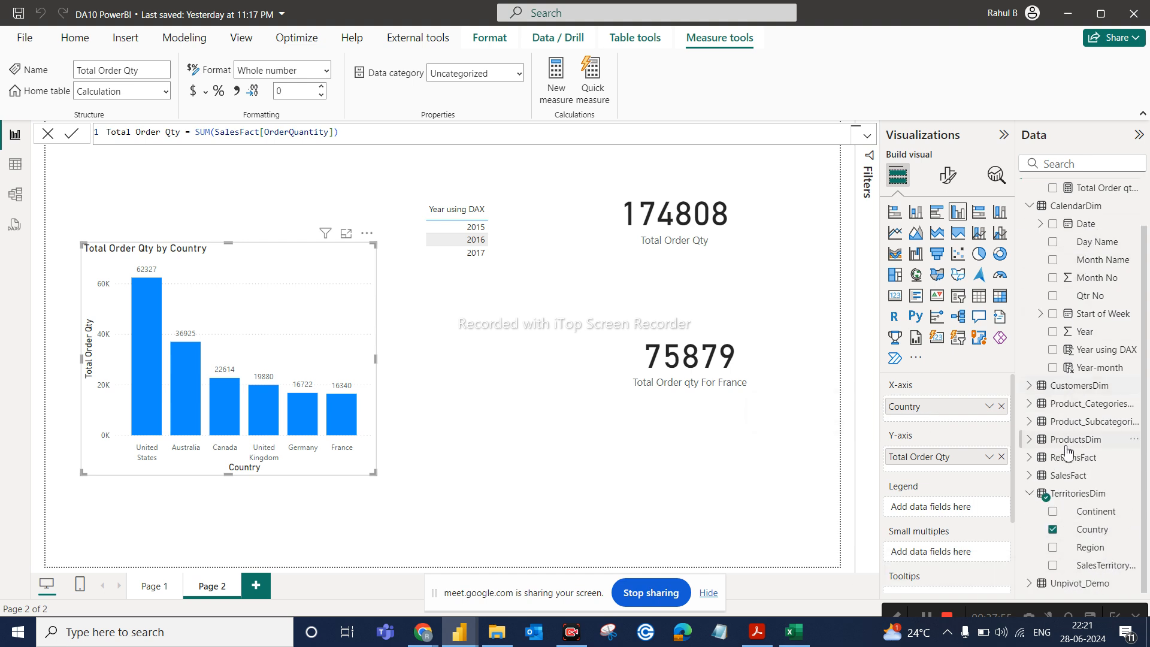
left_click(1030, 476)
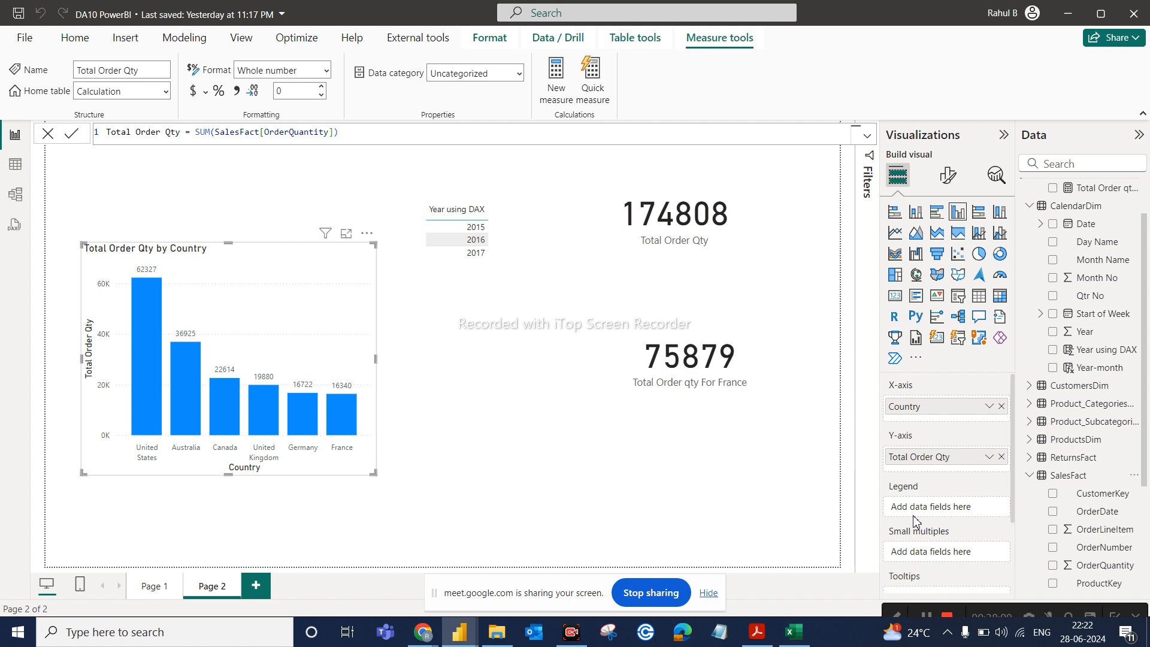
left_click(1088, 482)
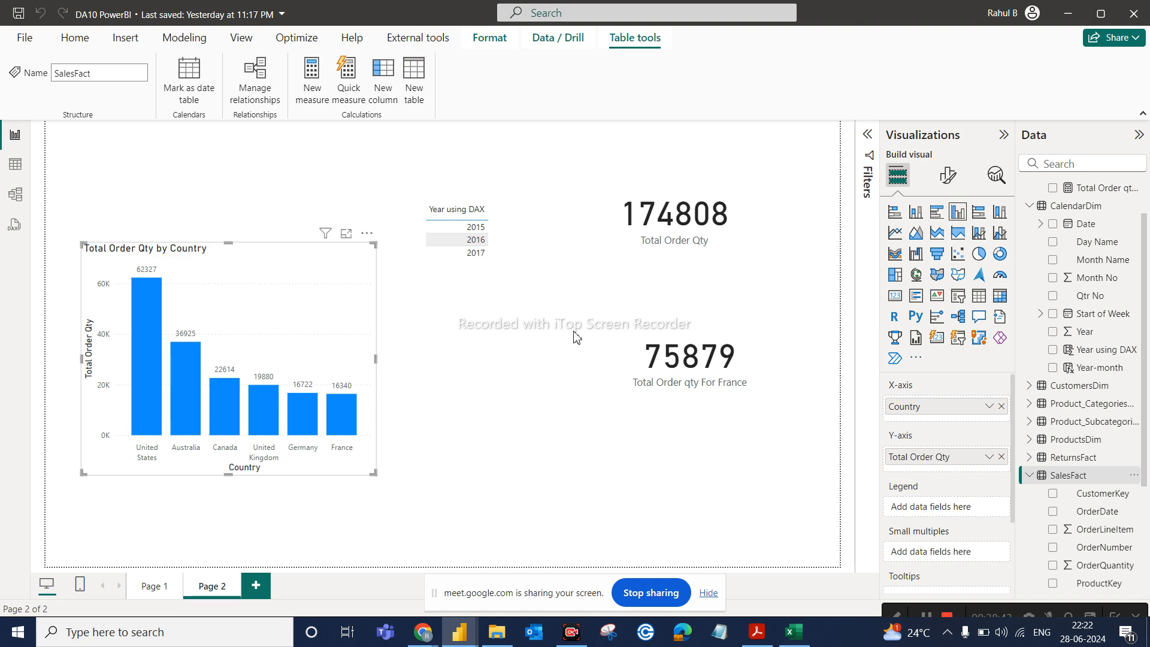
Review the DAX Operators slide in the PDF and switch to the other Power BI window, whose report has only Page 1
left_click(757, 632)
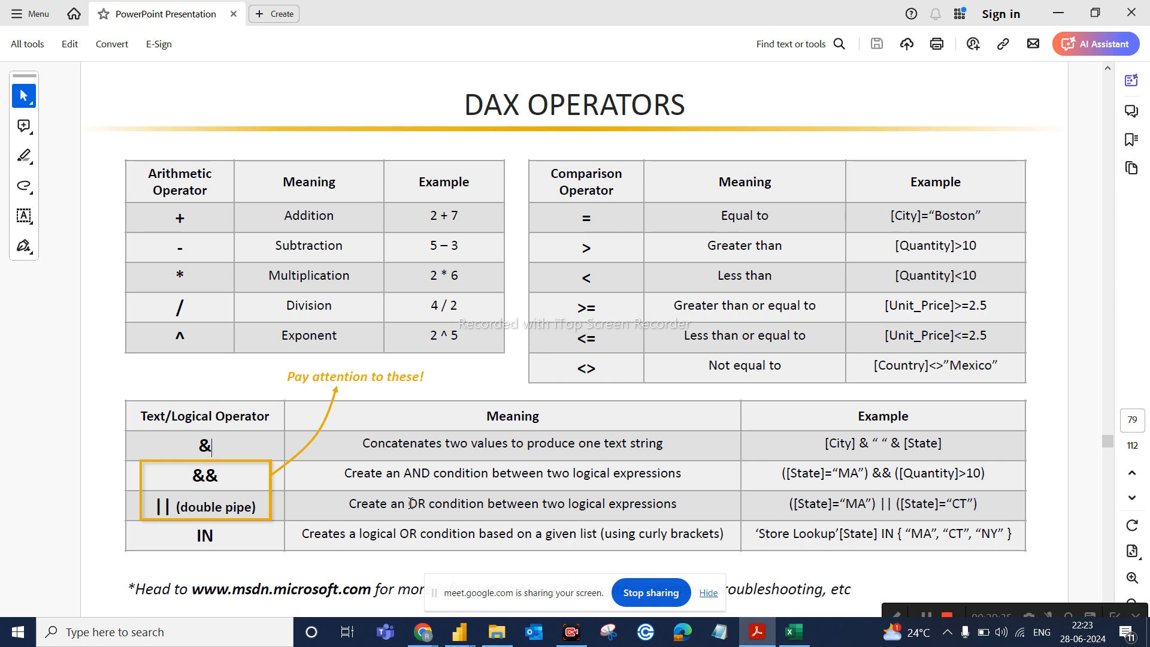
mouse_move(459, 630)
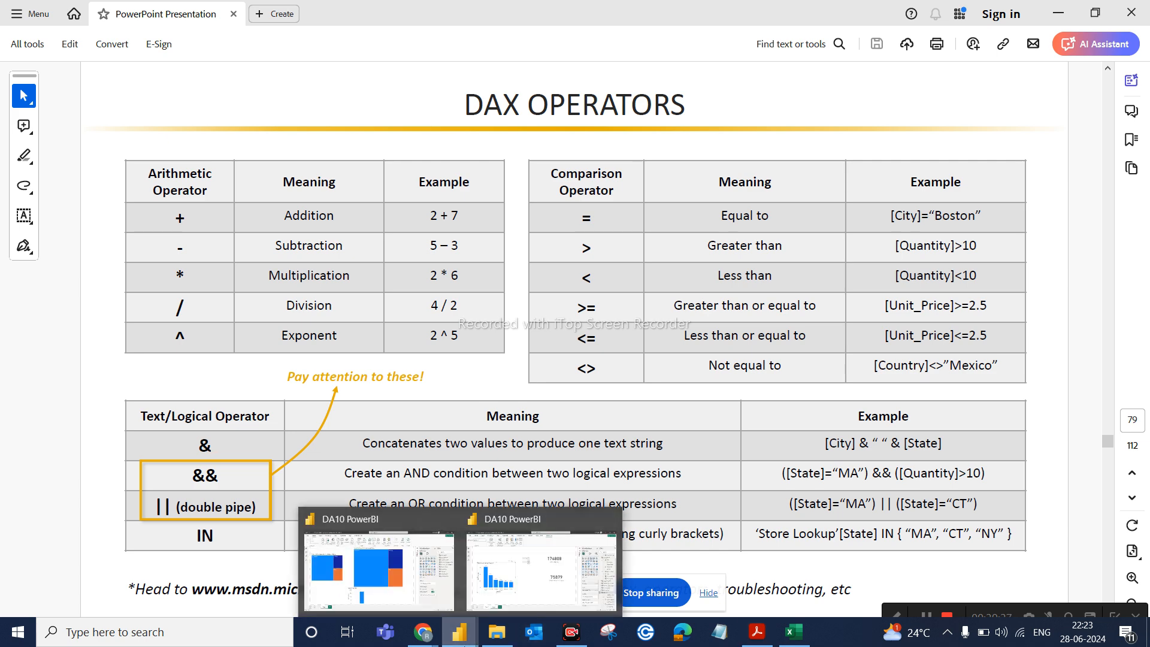
left_click(430, 602)
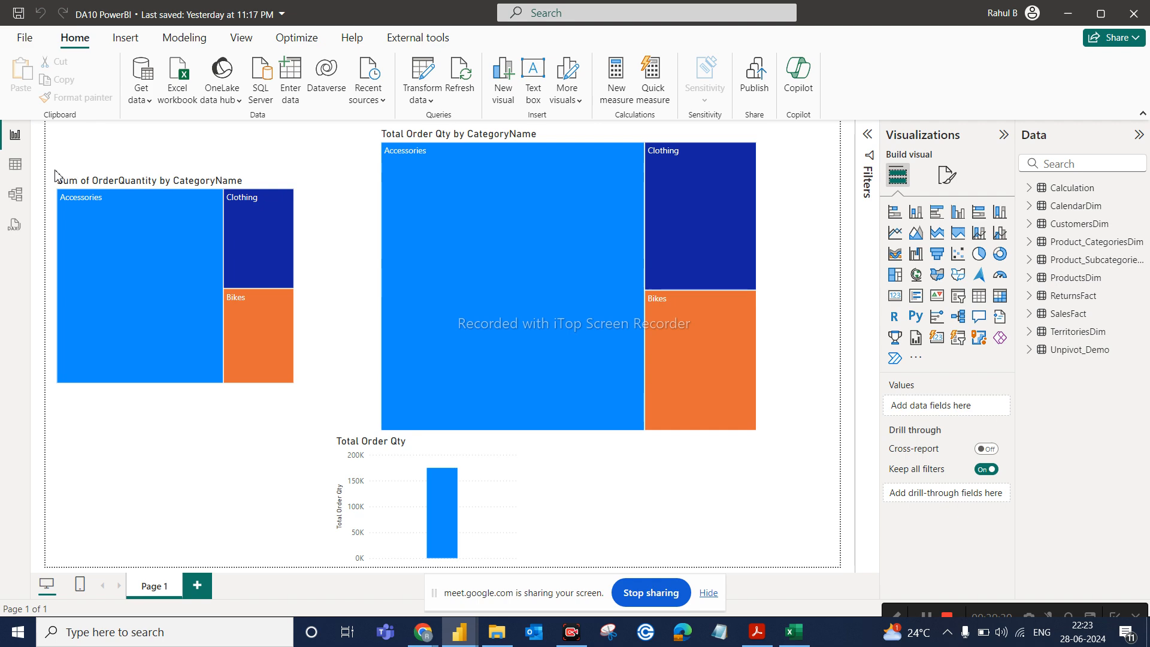
Show the CalendarDim table's data and inspect its Start of Week, Month Name and Year columns
left_click(16, 167)
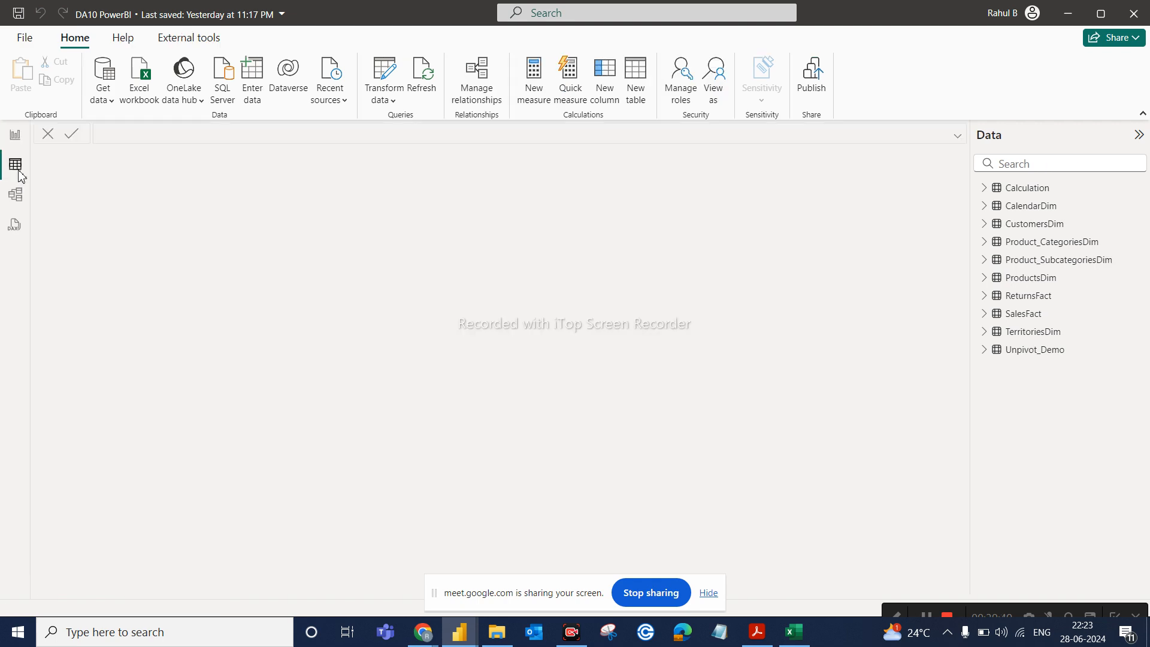
left_click(1035, 205)
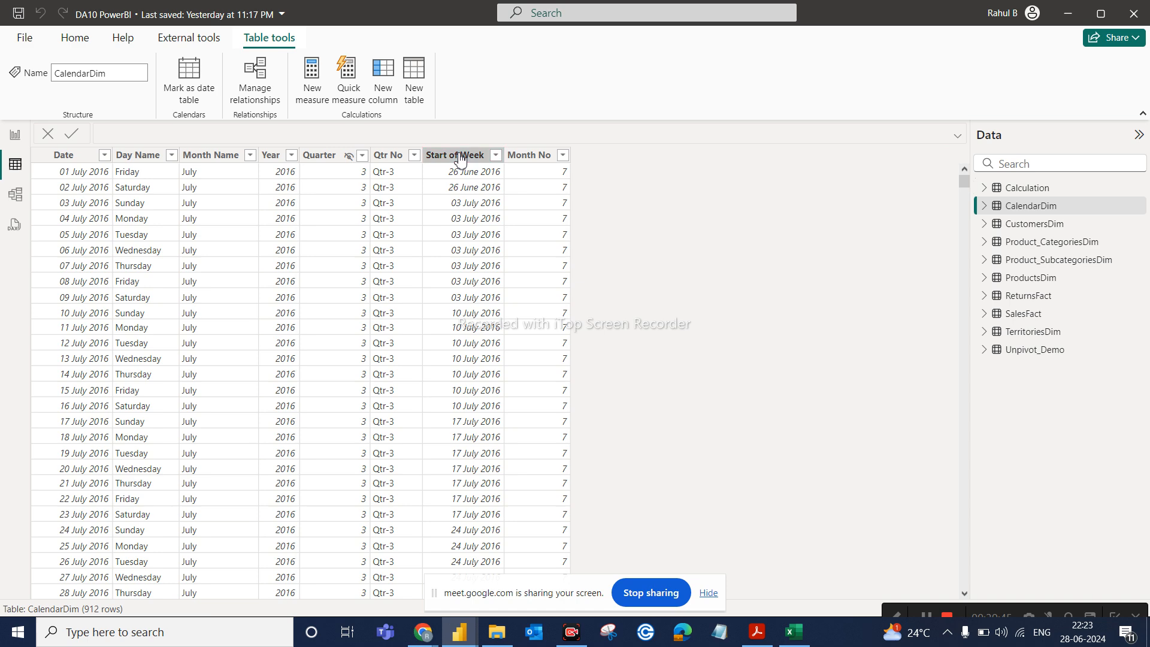
left_click(460, 157)
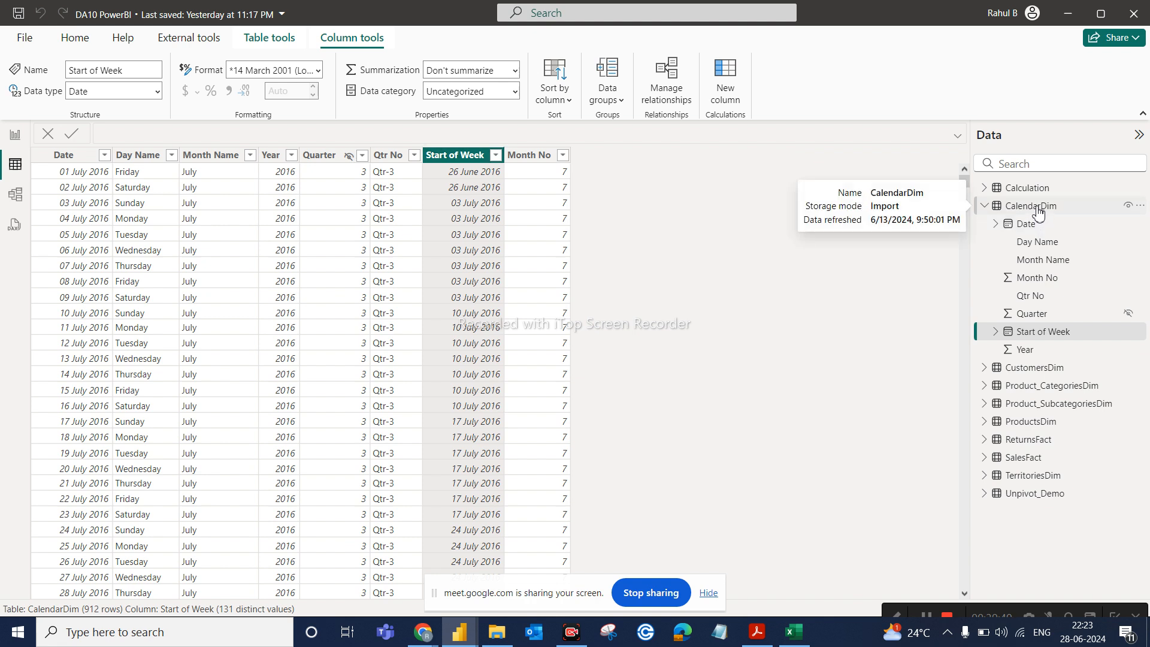
left_click(1031, 207)
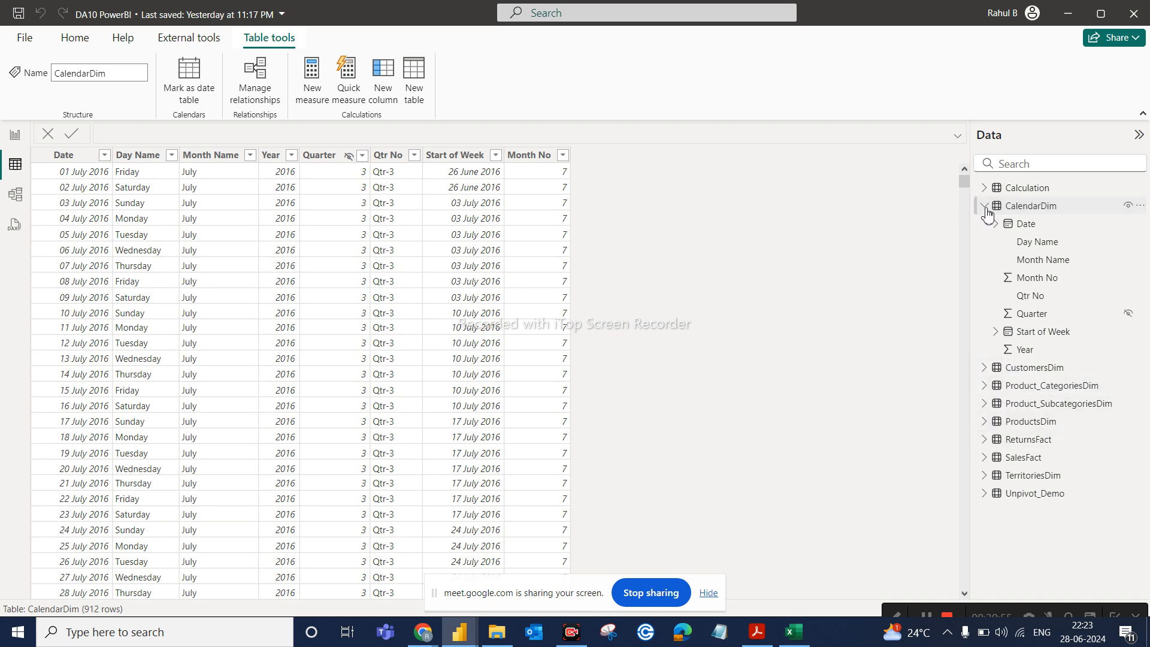
mouse_move(988, 215)
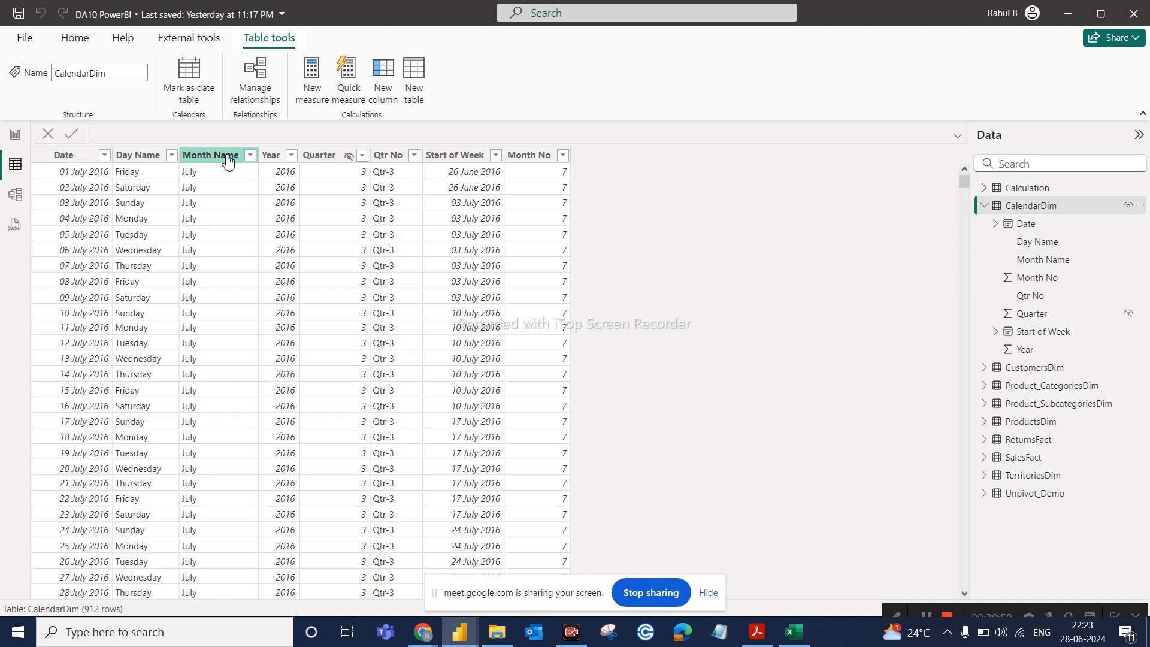
left_click(254, 157)
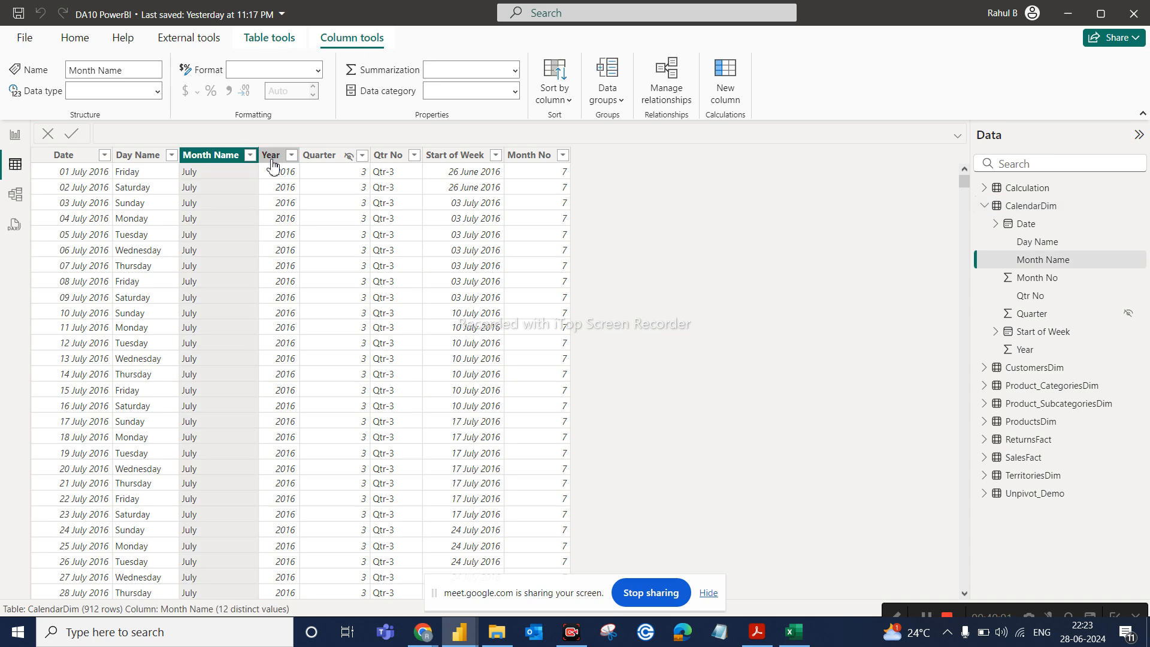
left_click(272, 155)
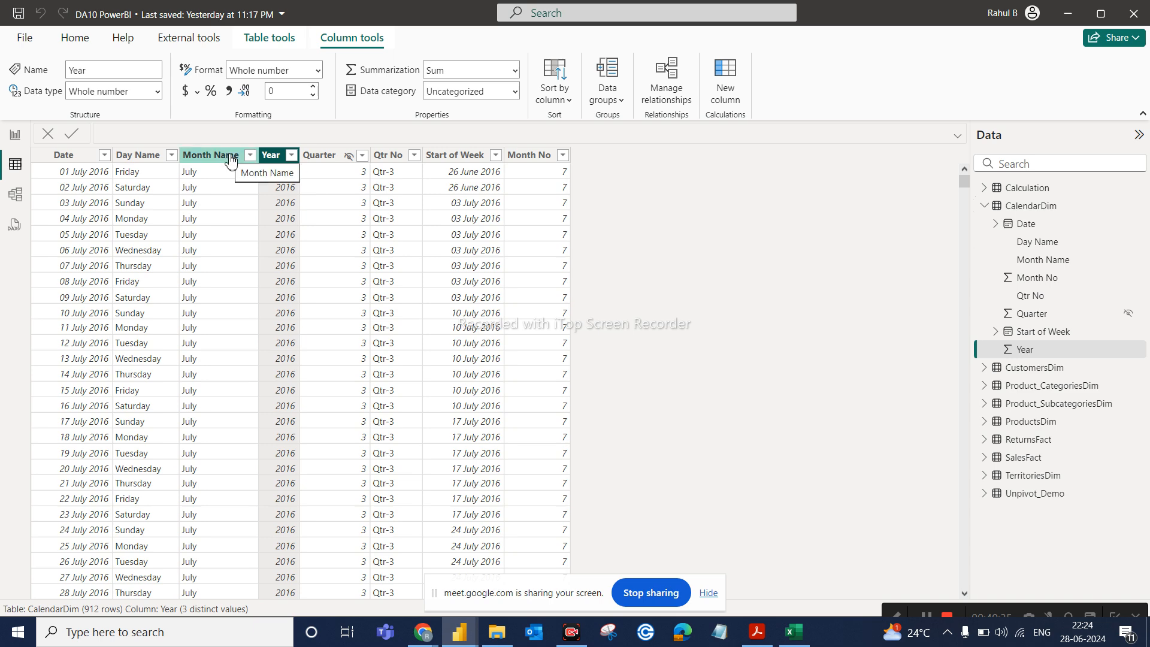
Add a calculated column to CalendarDim: Year Month = CalendarDim[Month Name] & "-" & CalendarDim[Year]
left_click(725, 103)
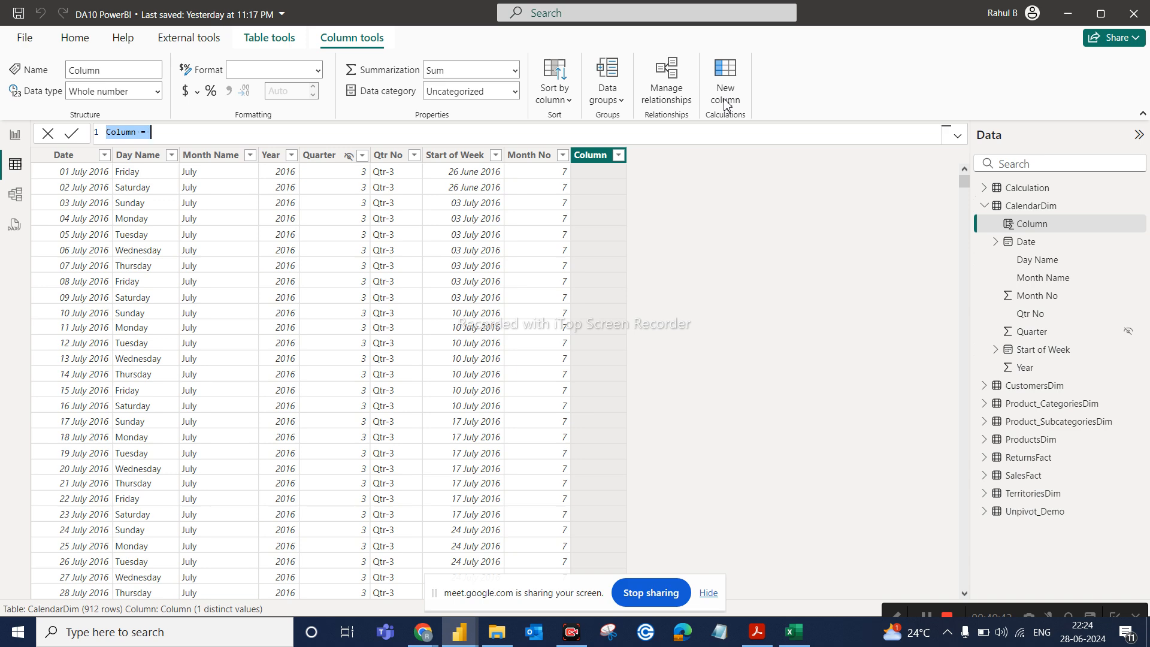
type("Year Month = mon")
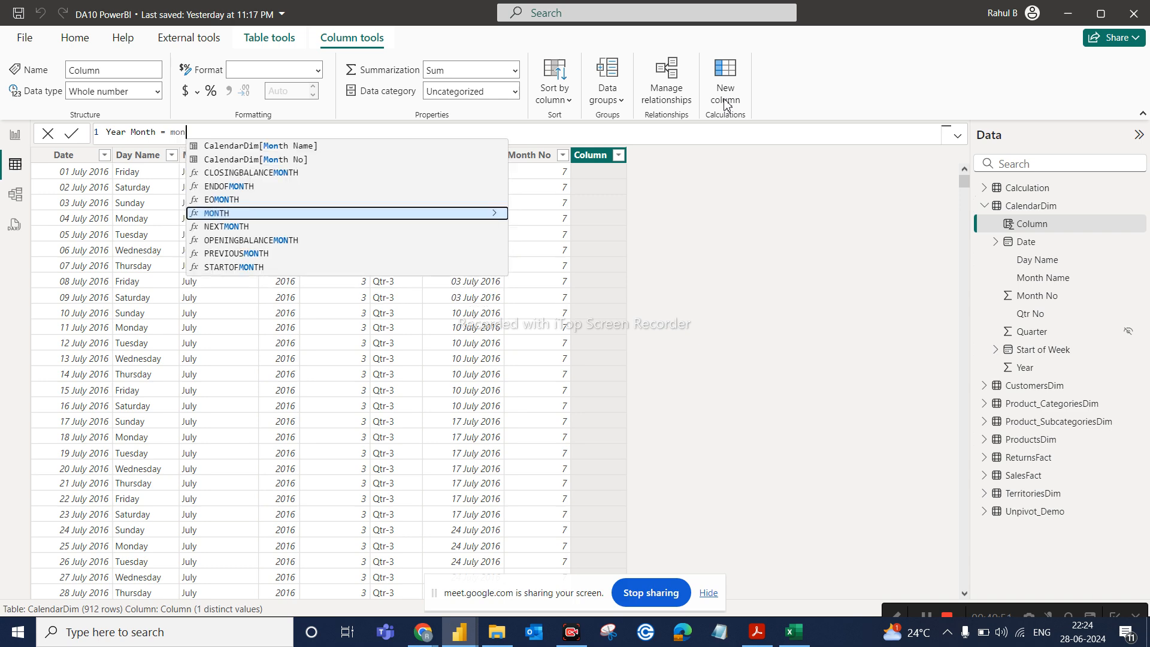
left_click(289, 150)
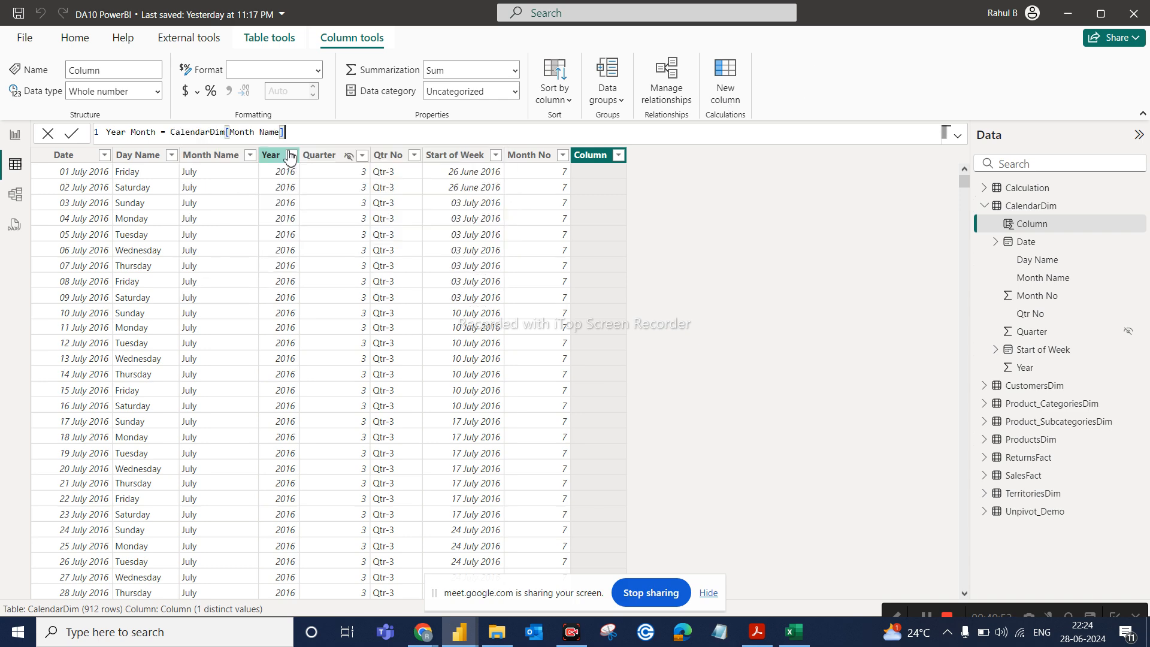
type("& \"-\" &")
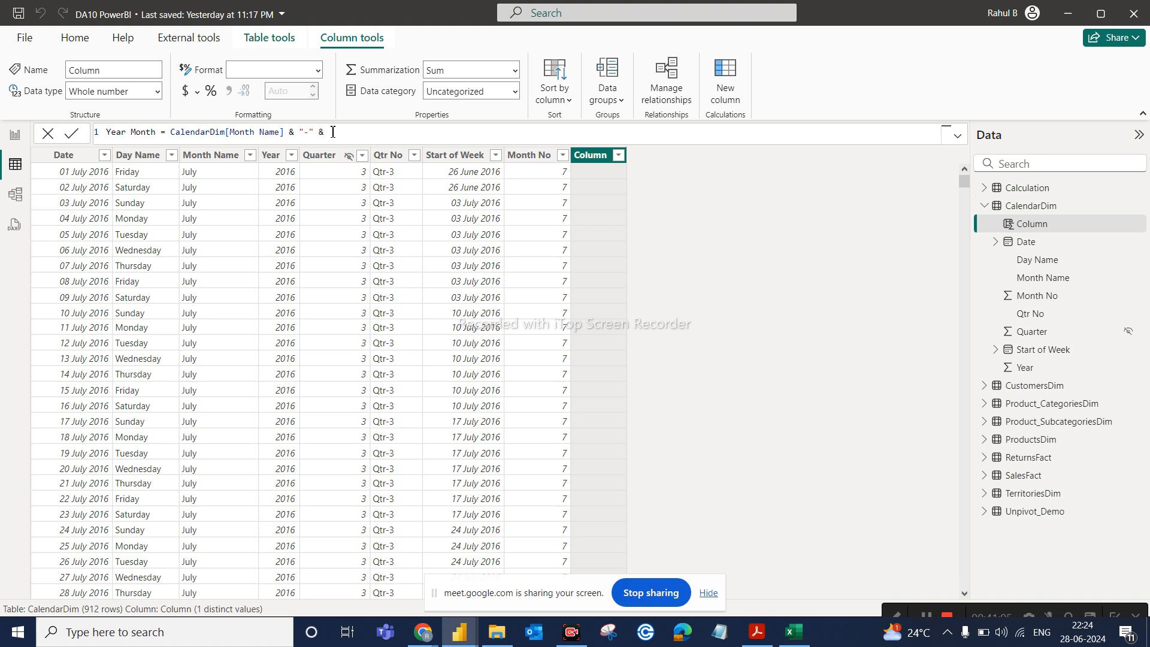
type("year")
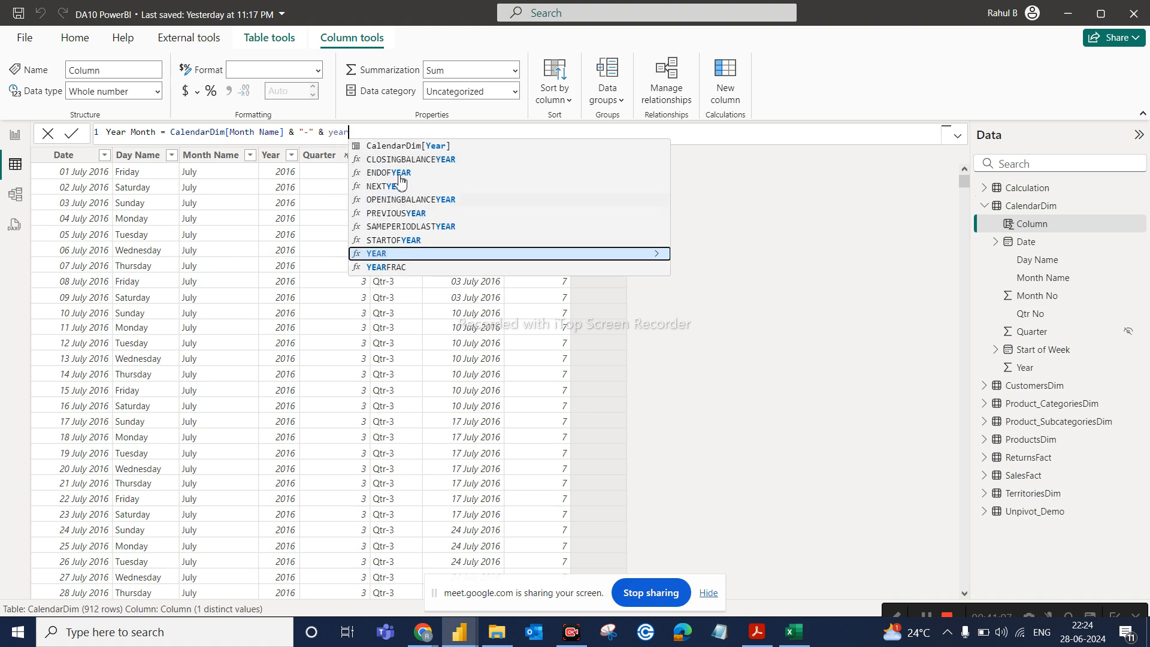
left_click(405, 146)
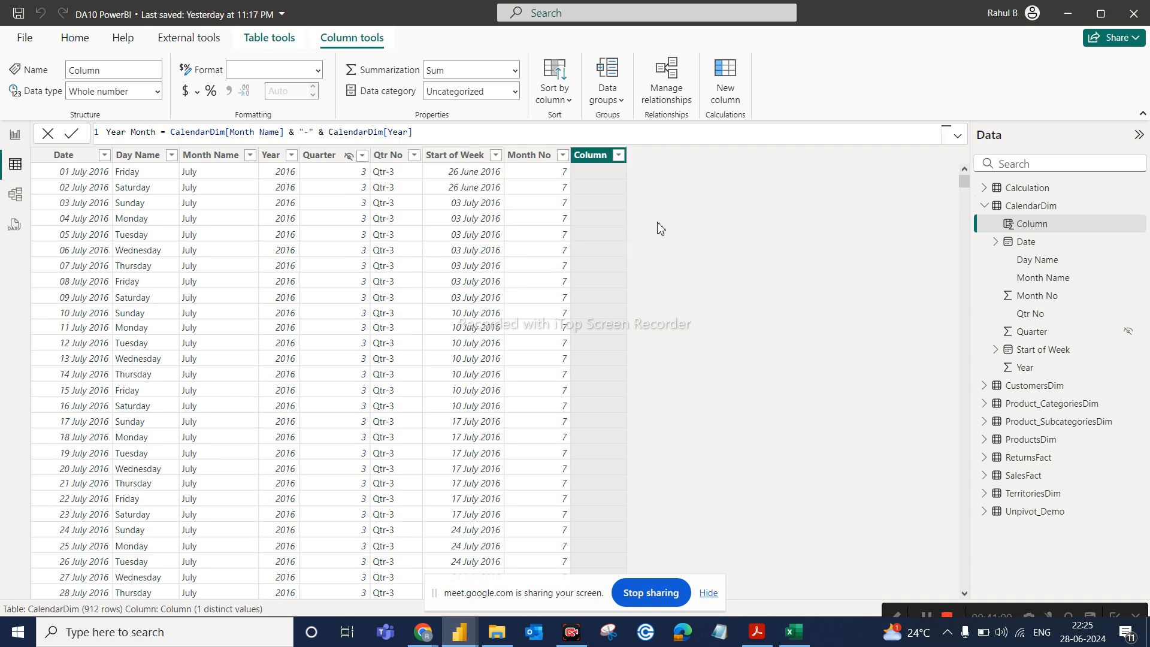
key("Return")
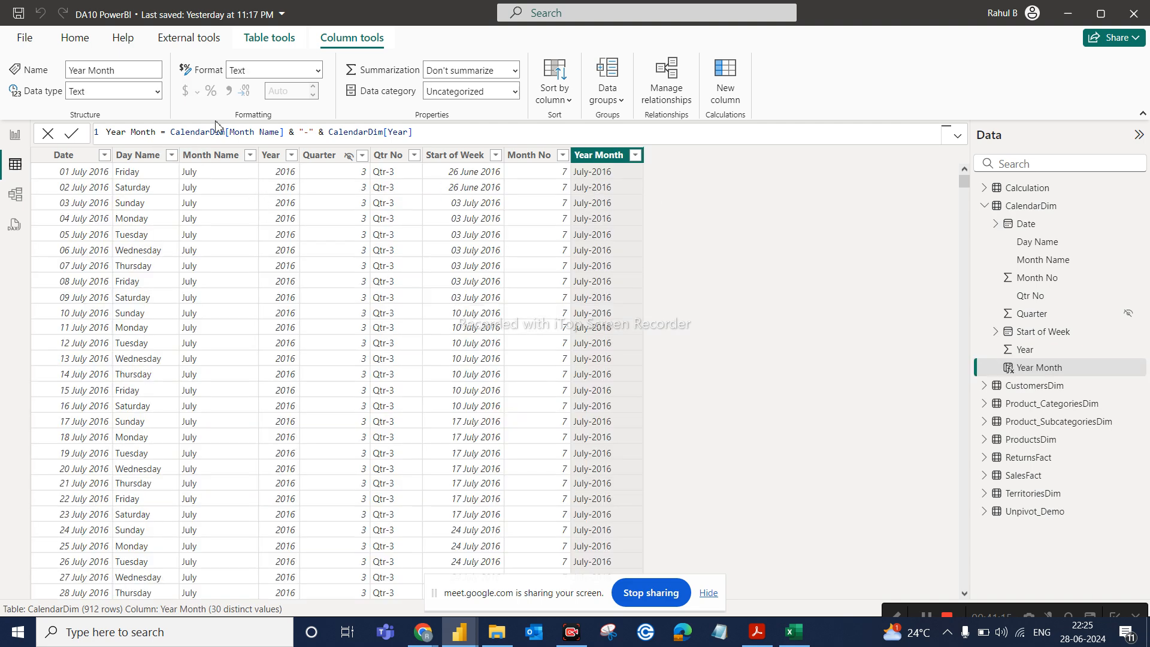
Examine each part of the Year Month formula: the Month Name reference, both & operators, the "-" separator and the Year reference
left_click_drag(286, 131, 173, 131)
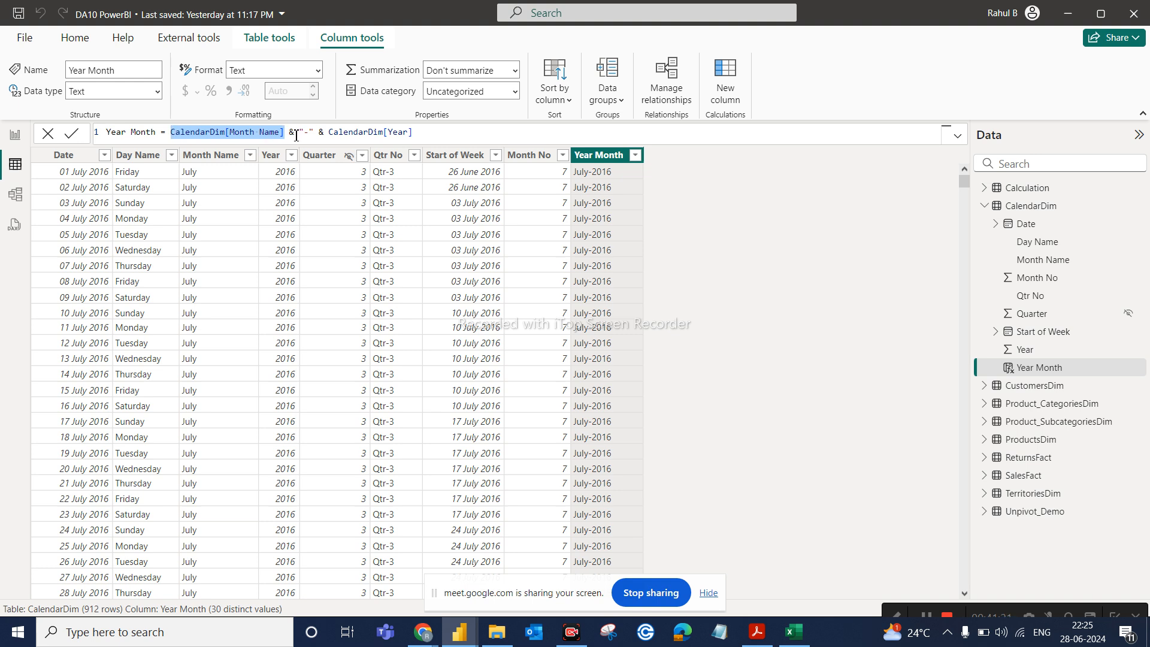
left_click(291, 134)
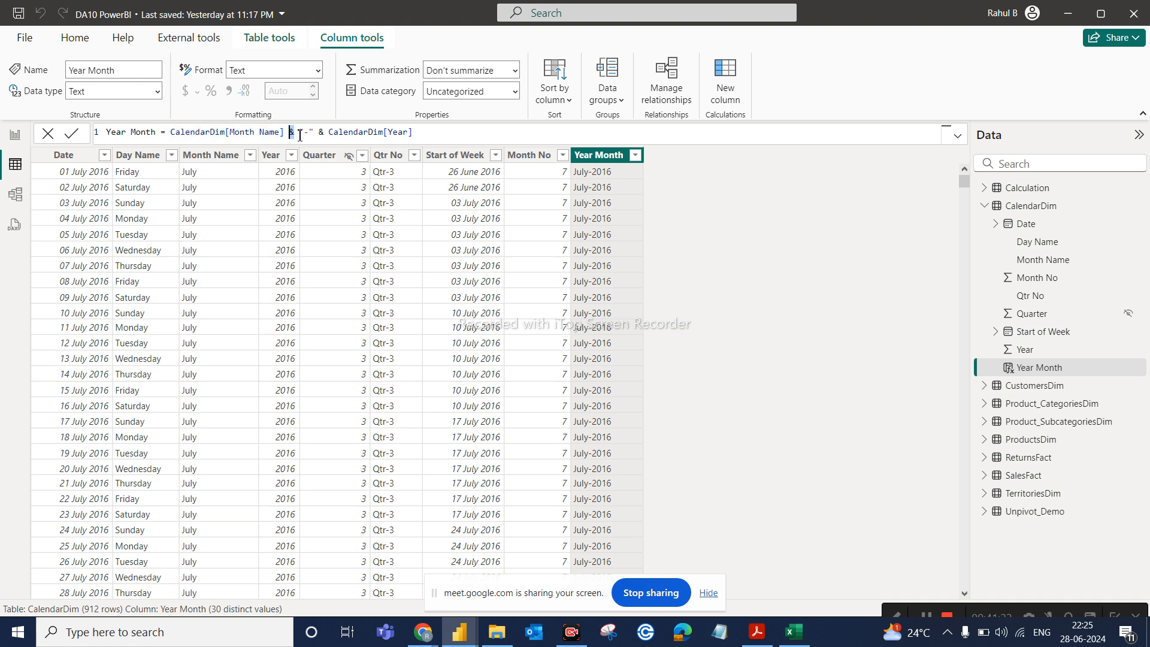
left_click_drag(318, 131, 301, 132)
left_click(325, 132)
left_click_drag(421, 134, 330, 139)
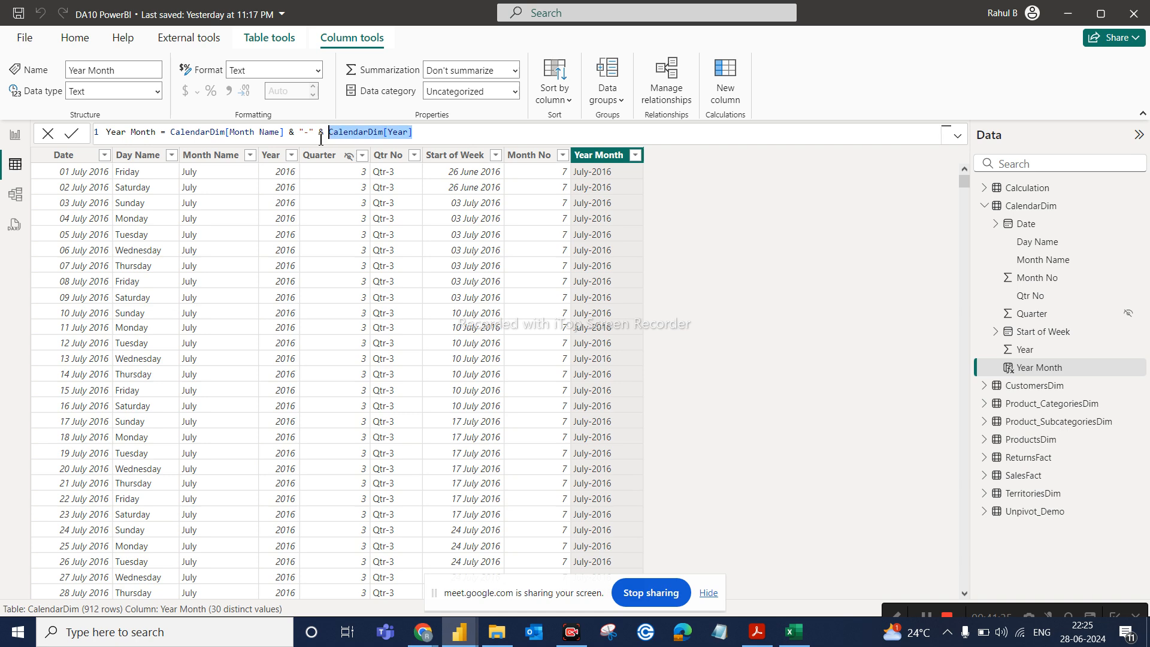
Switch to the PDF's DAX Operators slide and review the && (AND) operator row
left_click(462, 130)
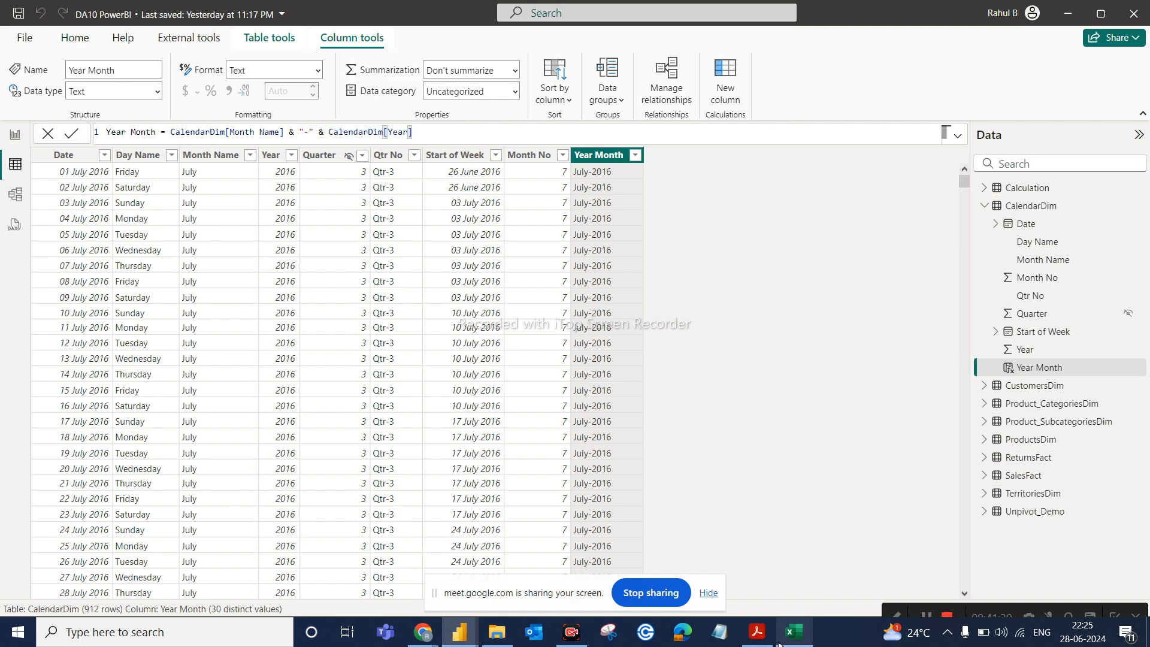
left_click(799, 641)
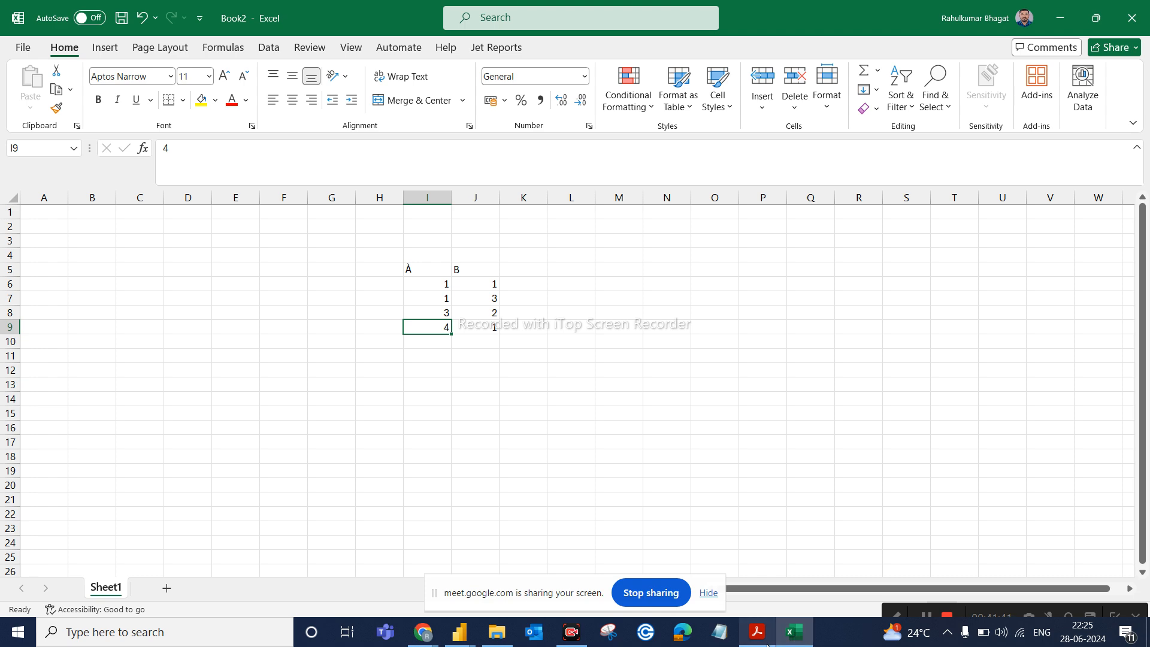
left_click(756, 632)
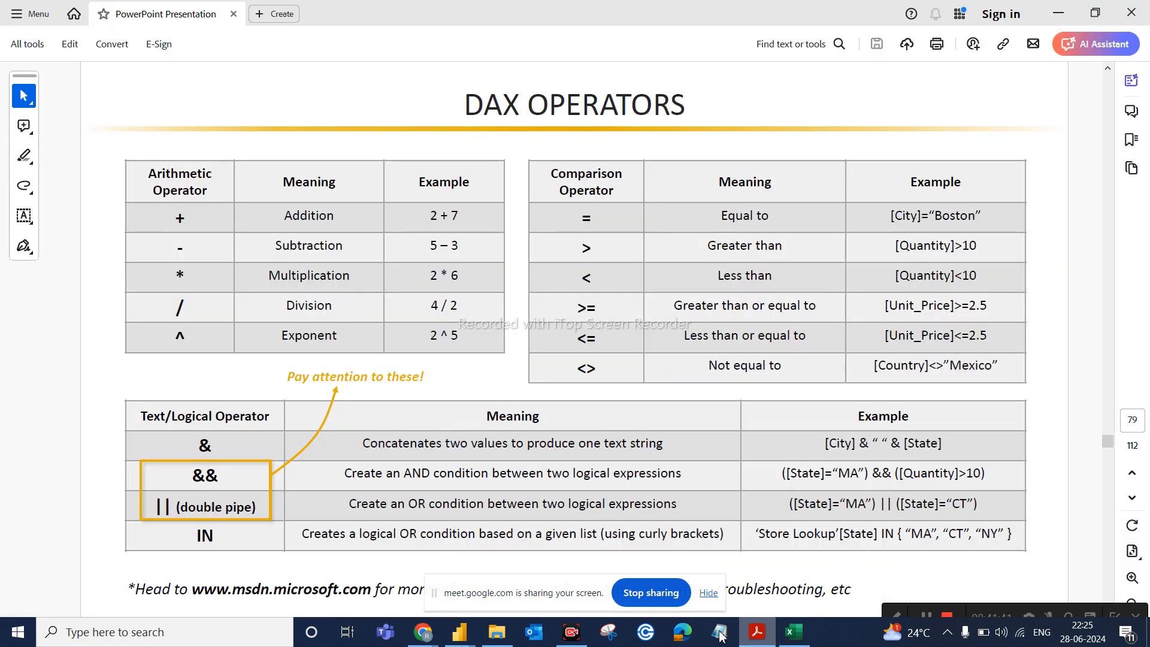
left_click(228, 477)
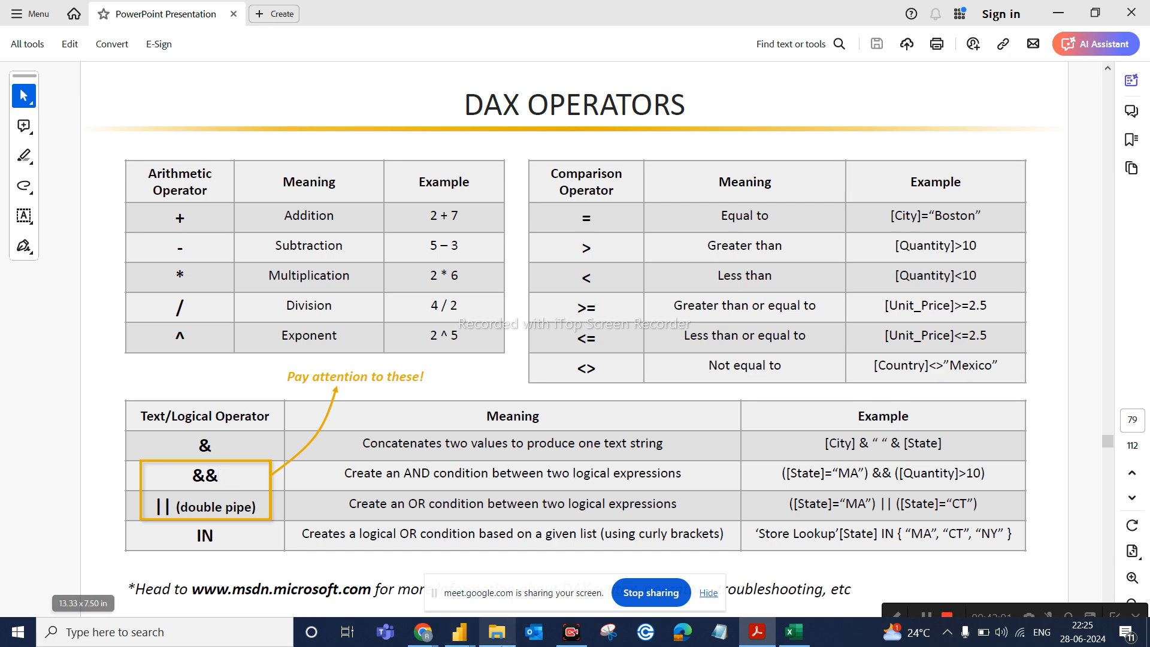
Switch to the Excel workbook Book2 and enter the header "Result AND" in K5, beside column B of the small table
left_click(791, 634)
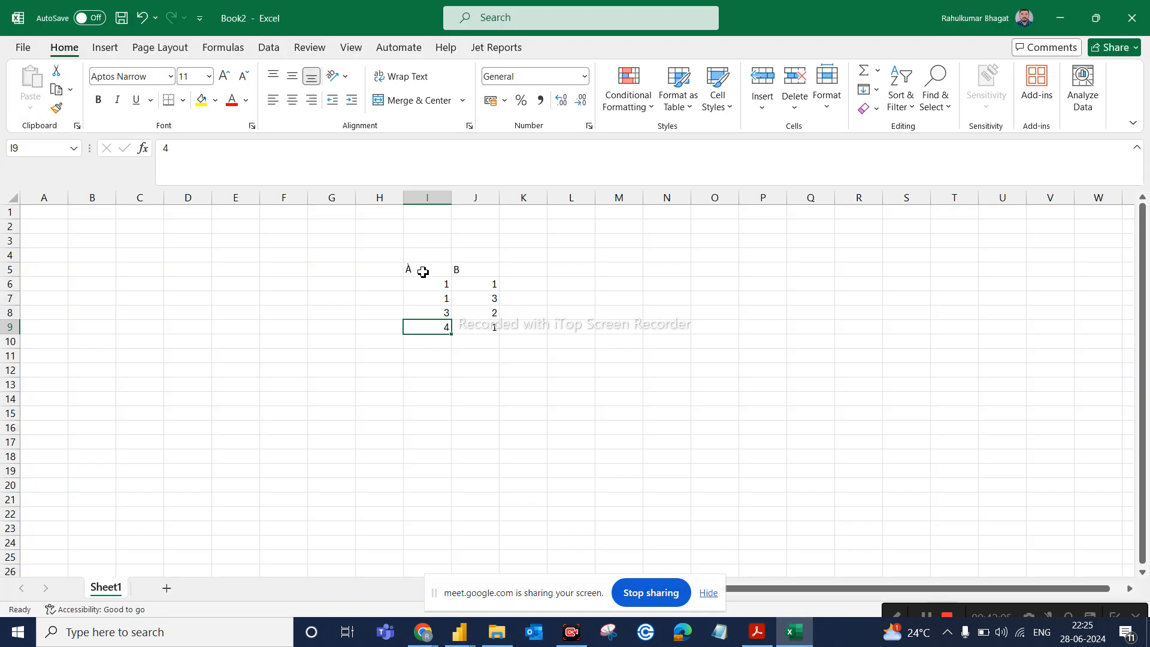
left_click(540, 287)
left_click(541, 275)
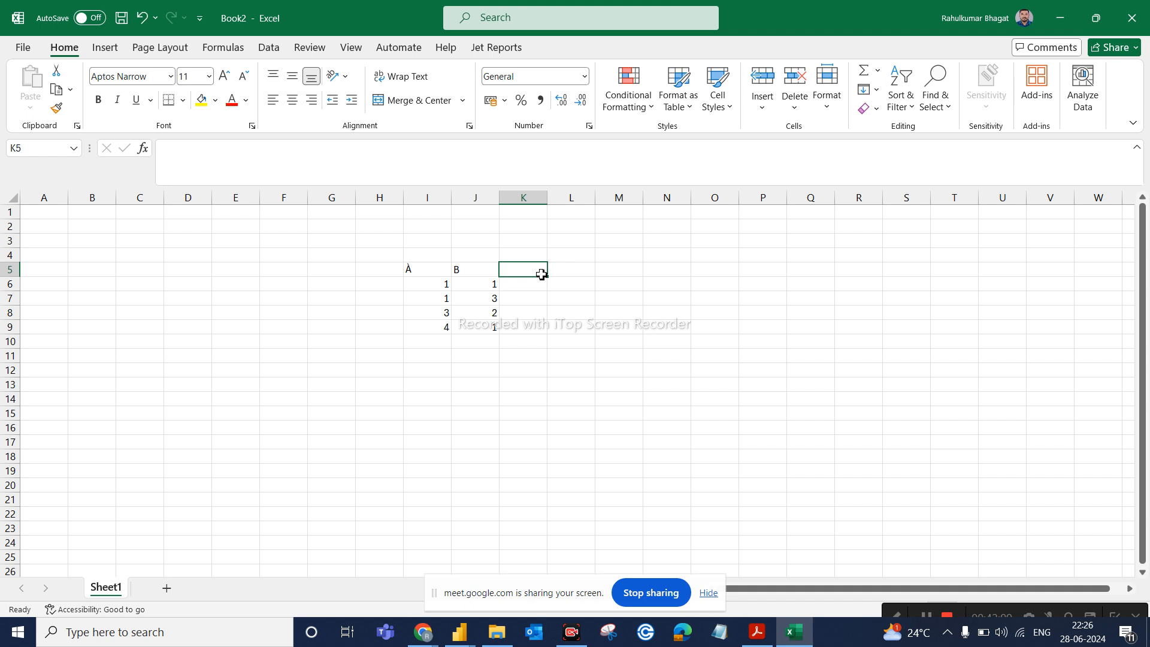
type("Result")
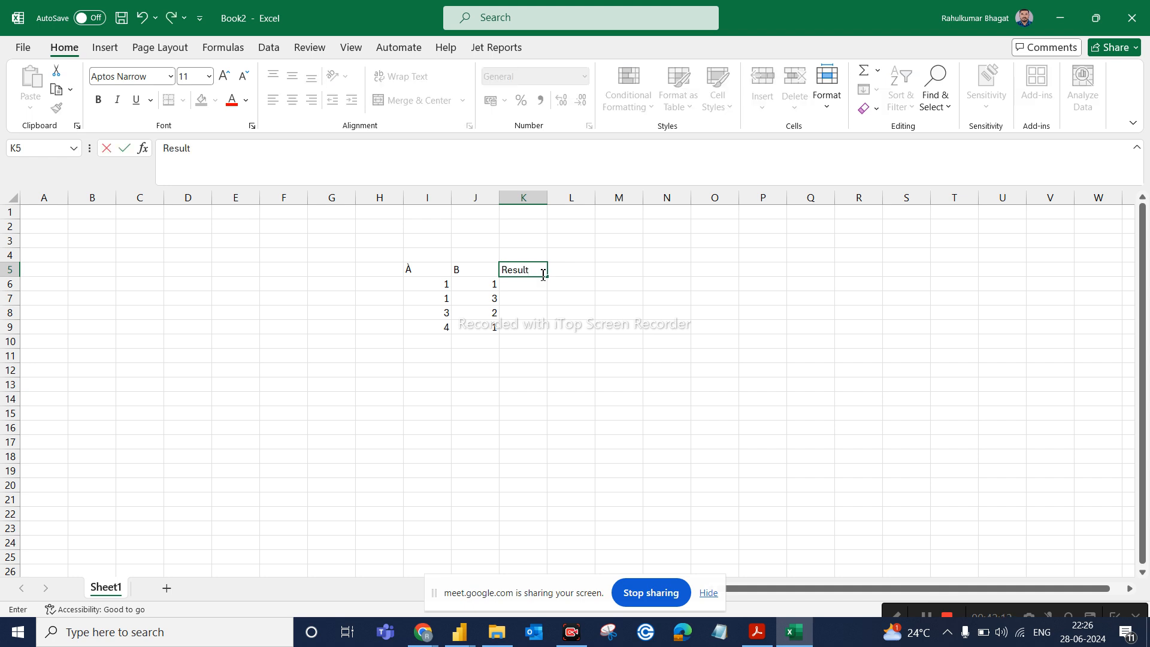
left_click(560, 313)
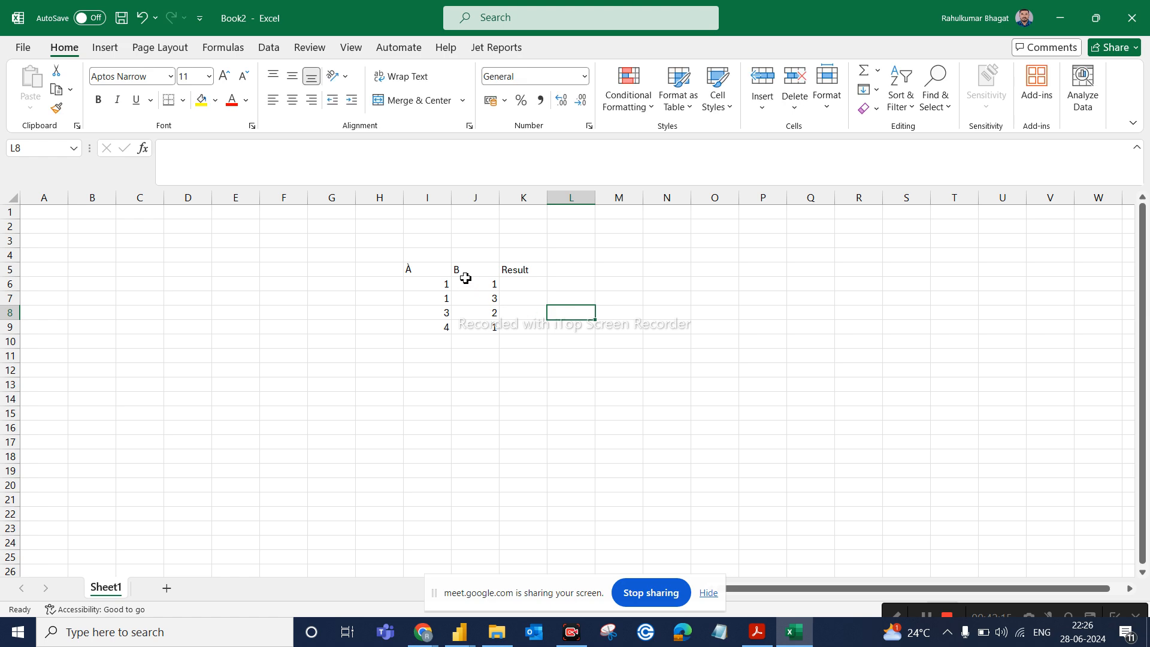
left_click(542, 273)
double_click(542, 273)
type("AND")
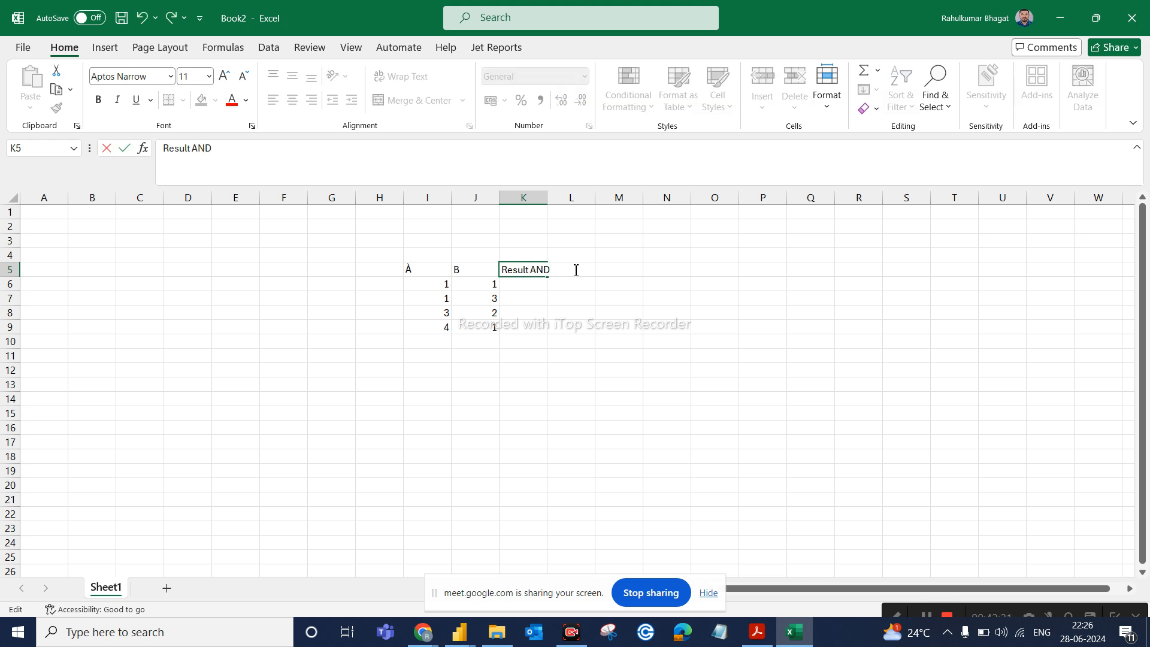
left_click(583, 296)
Enter the header "Result OR" in L5 and widen column K to fit its header
left_click(584, 273)
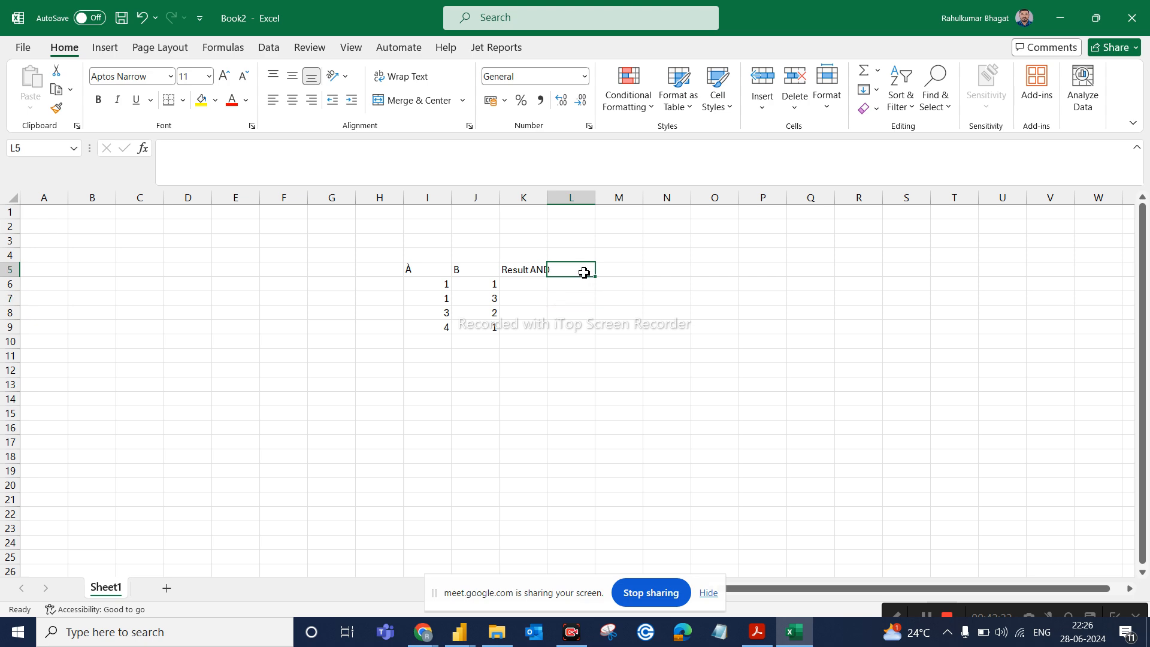
type("Result")
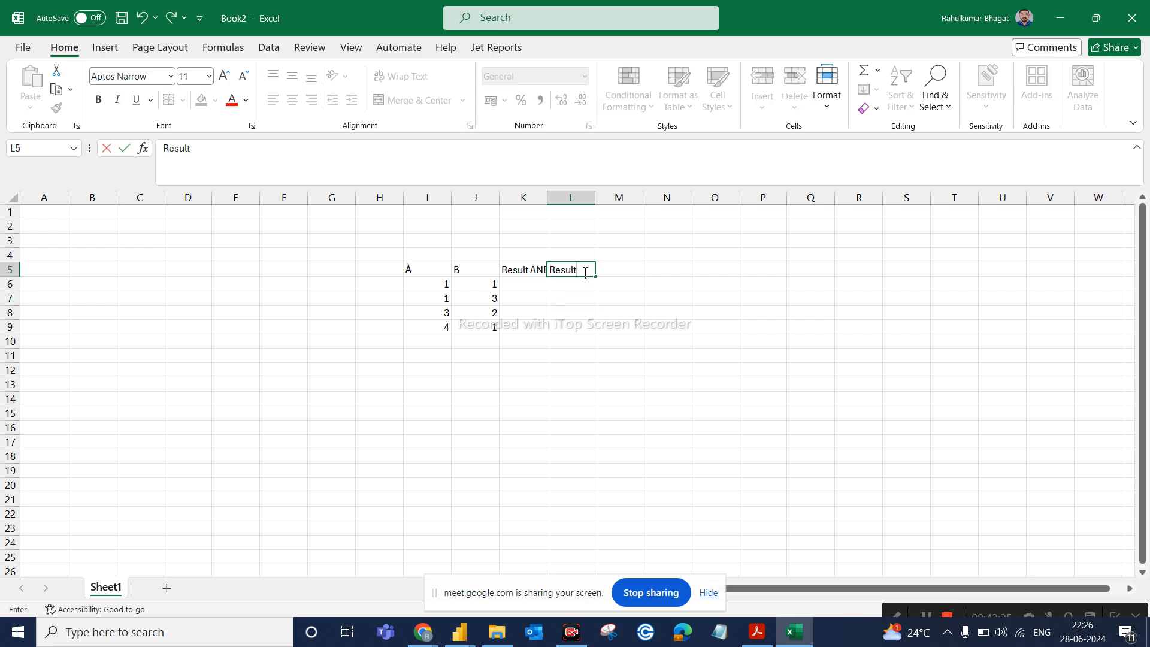
type(" IOR")
key("BackSpace")
type("R")
key("Left")
key("Left")
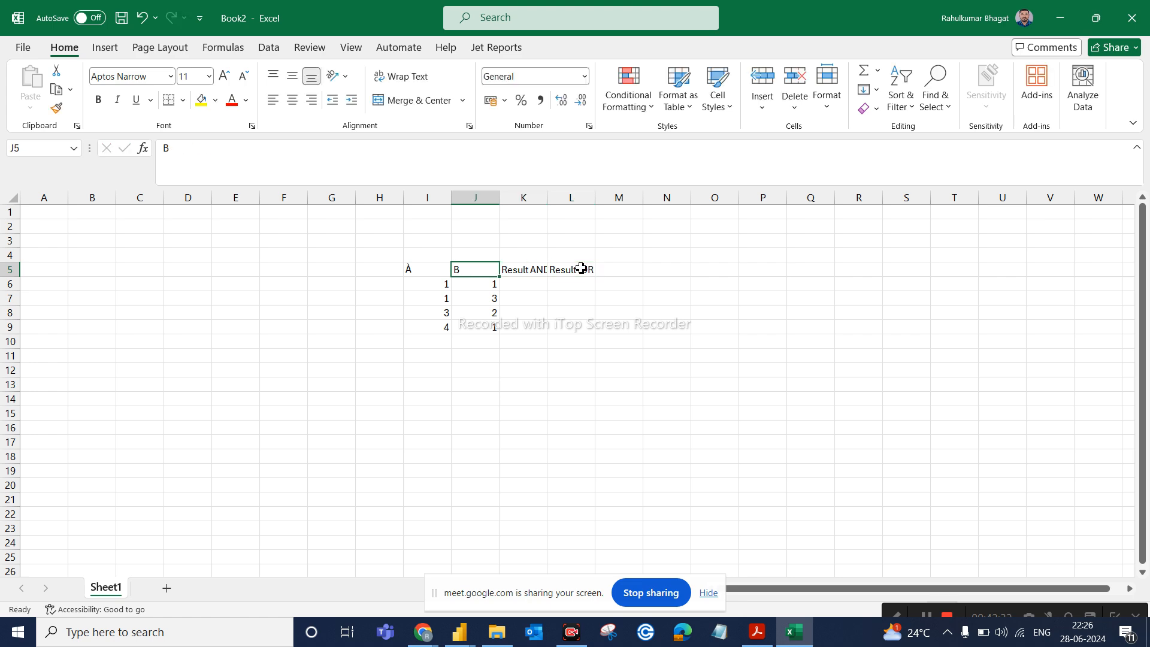
left_click(577, 268)
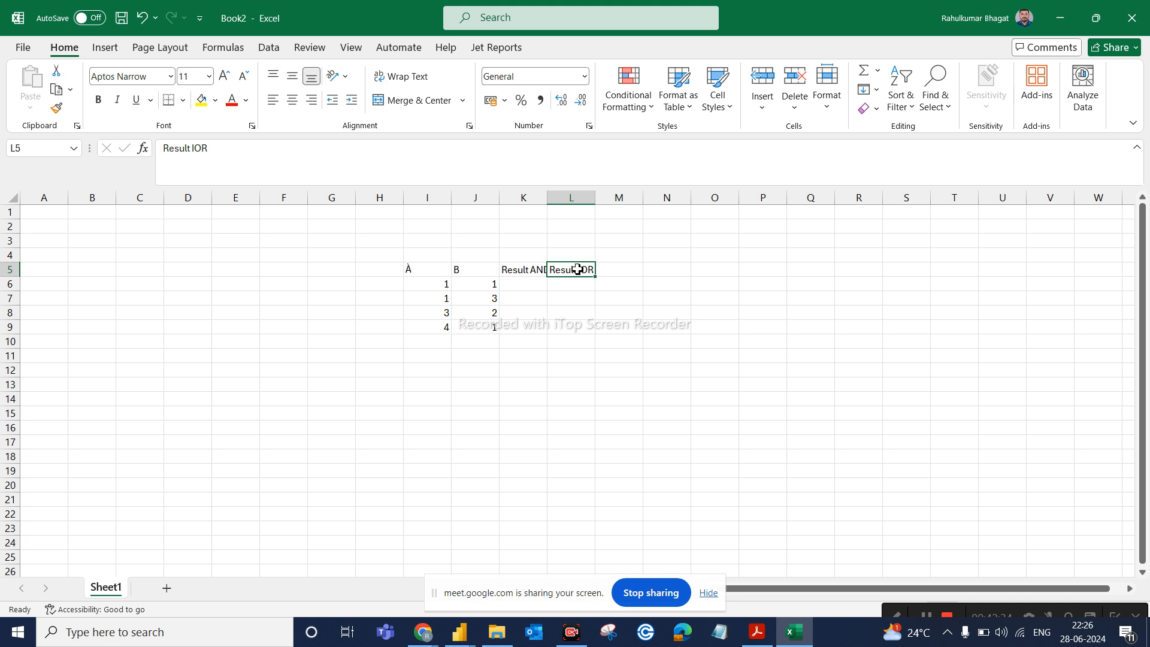
left_click(194, 148)
key("BackSpace")
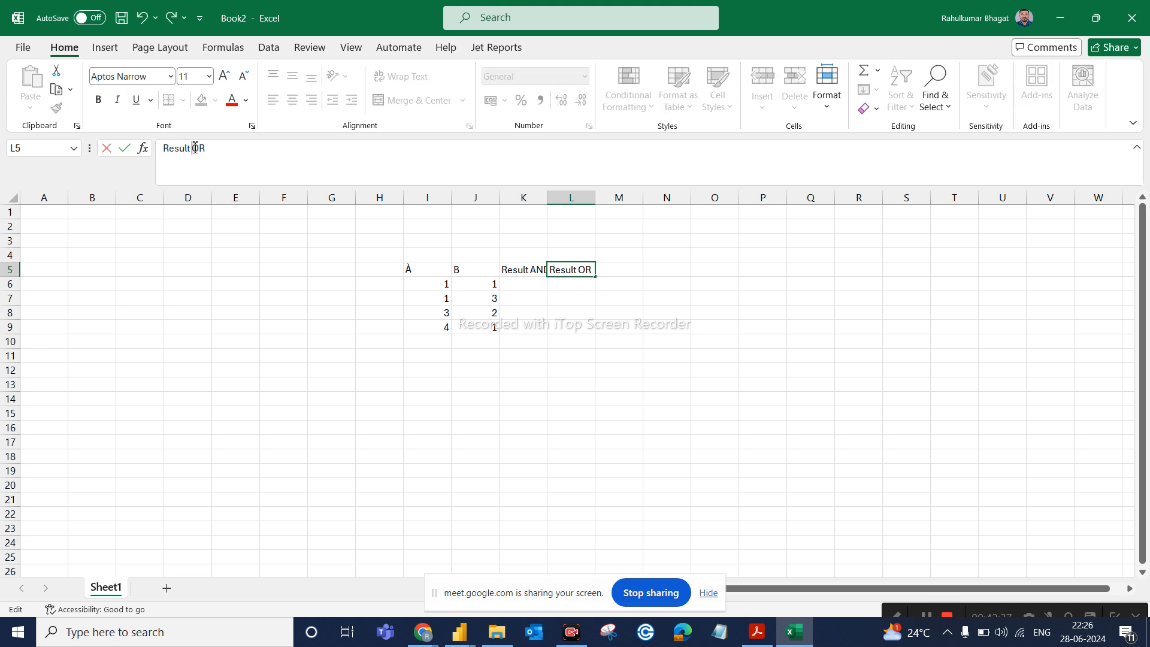
left_click(609, 384)
left_click_drag(550, 199, 571, 200)
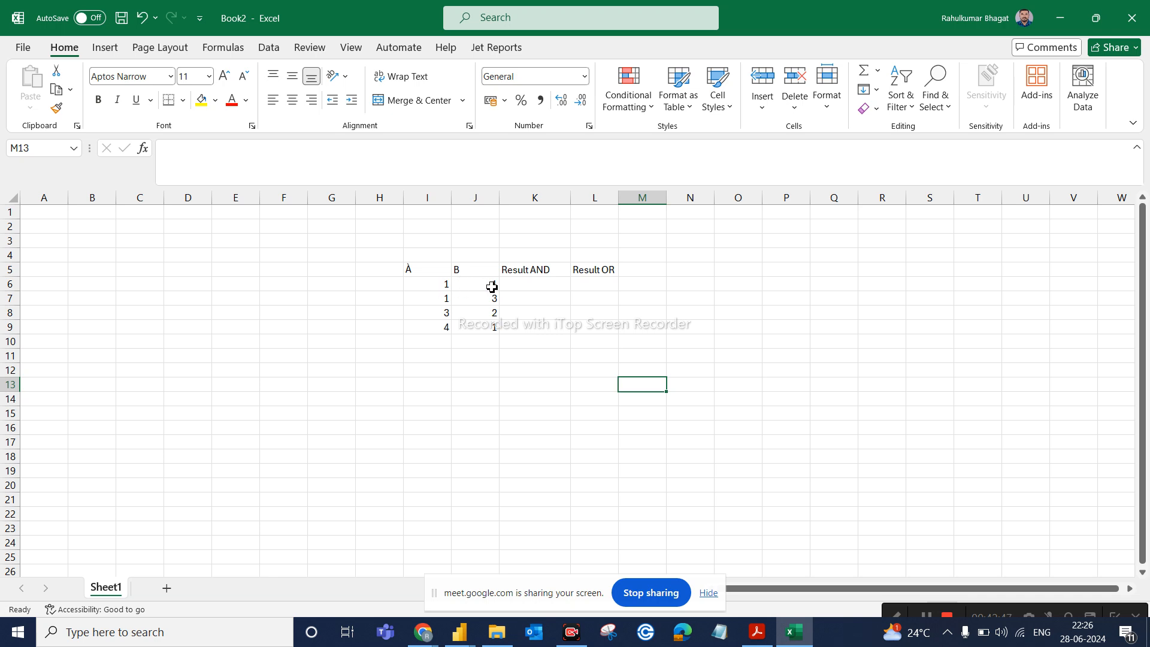
Enter True in K6 as the AND result for the row with 1 and 1
left_click(542, 286)
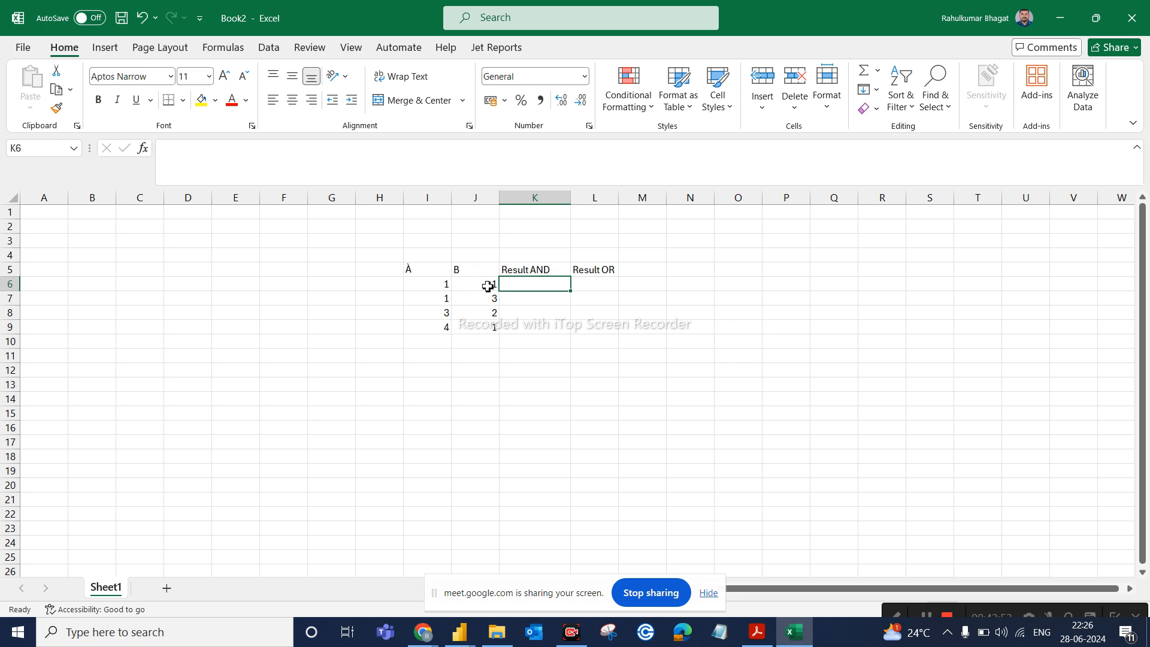
type("True")
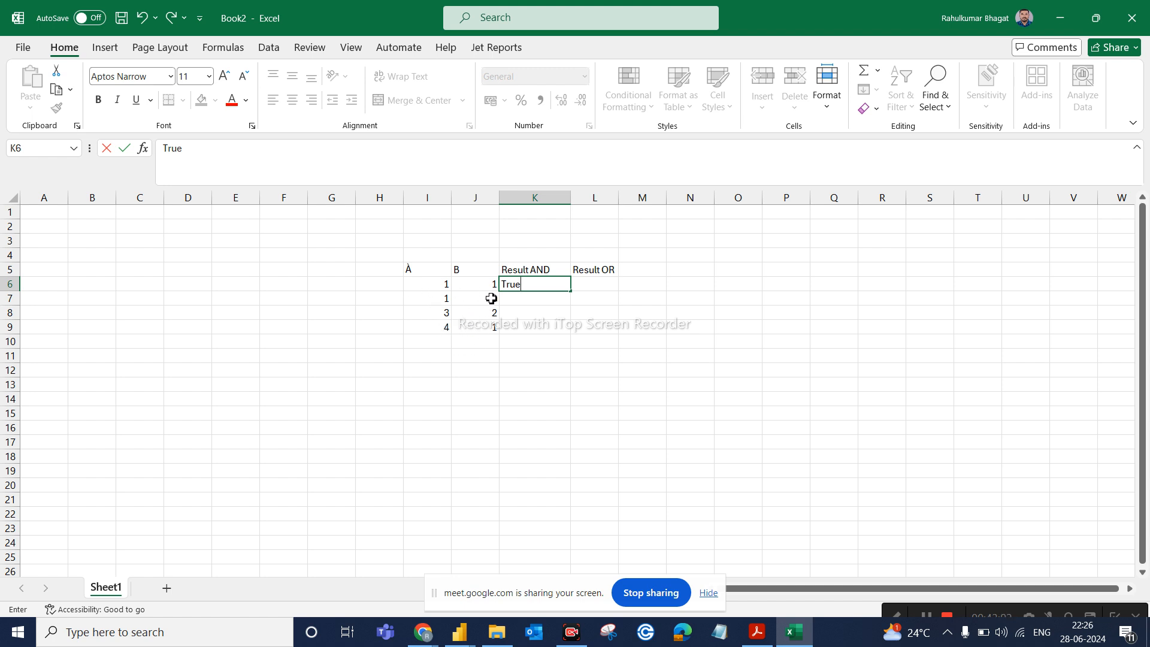
left_click(514, 302)
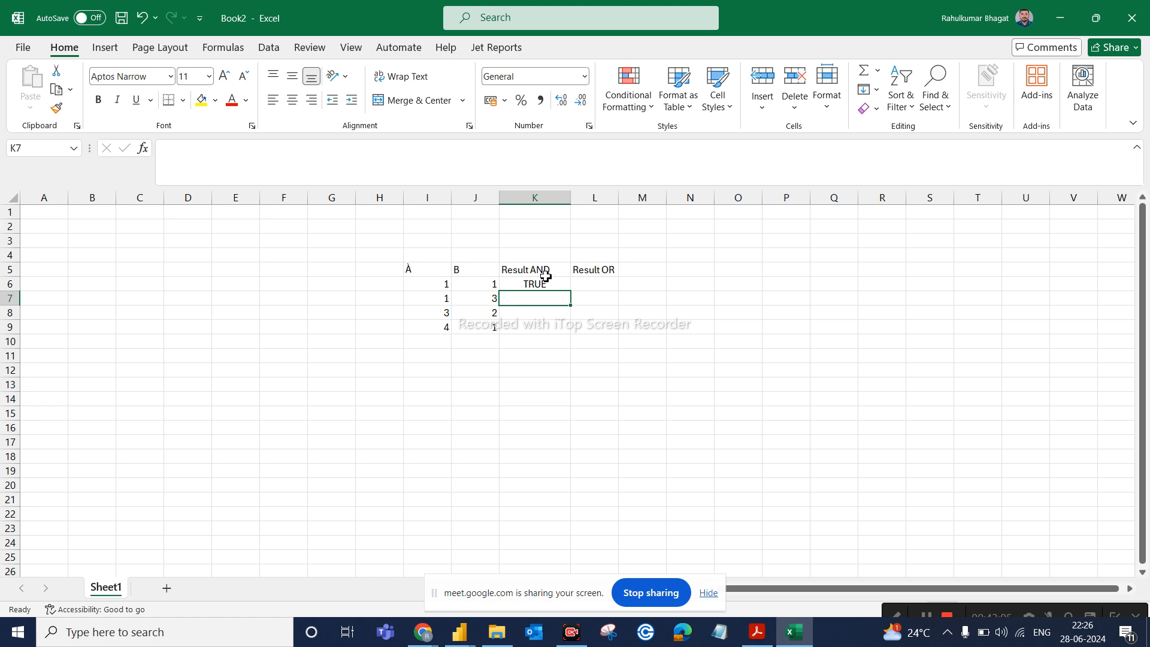
Compare the values 1 and 3 in row 7 and enter False in K7 as their AND result
left_click(435, 299)
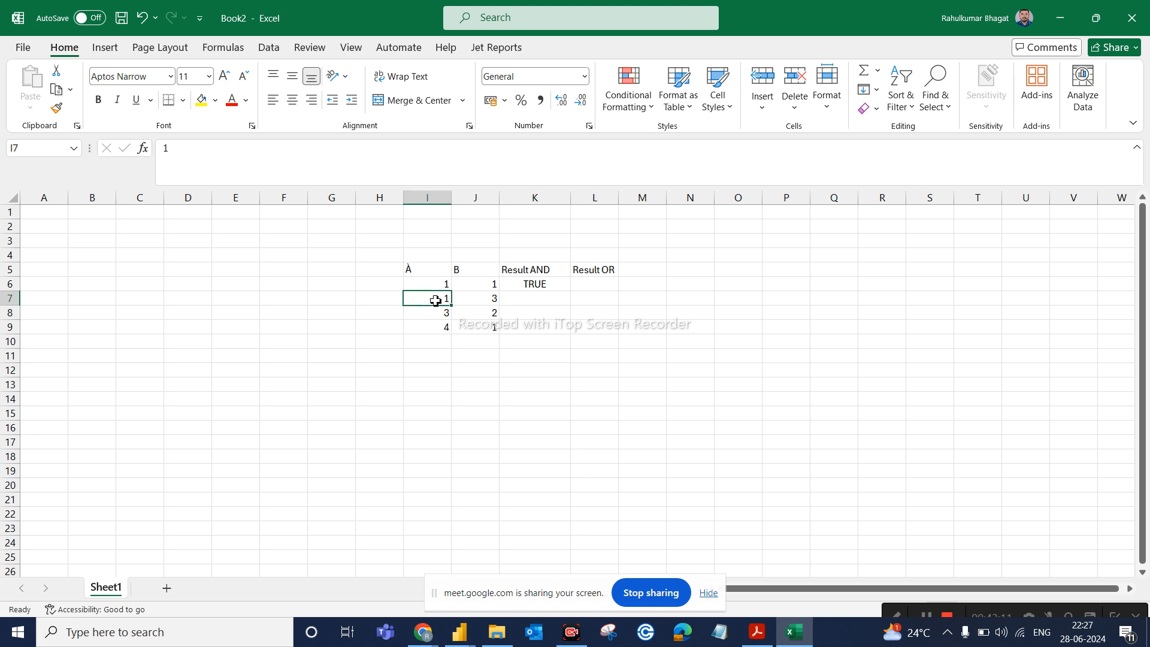
left_click(471, 301)
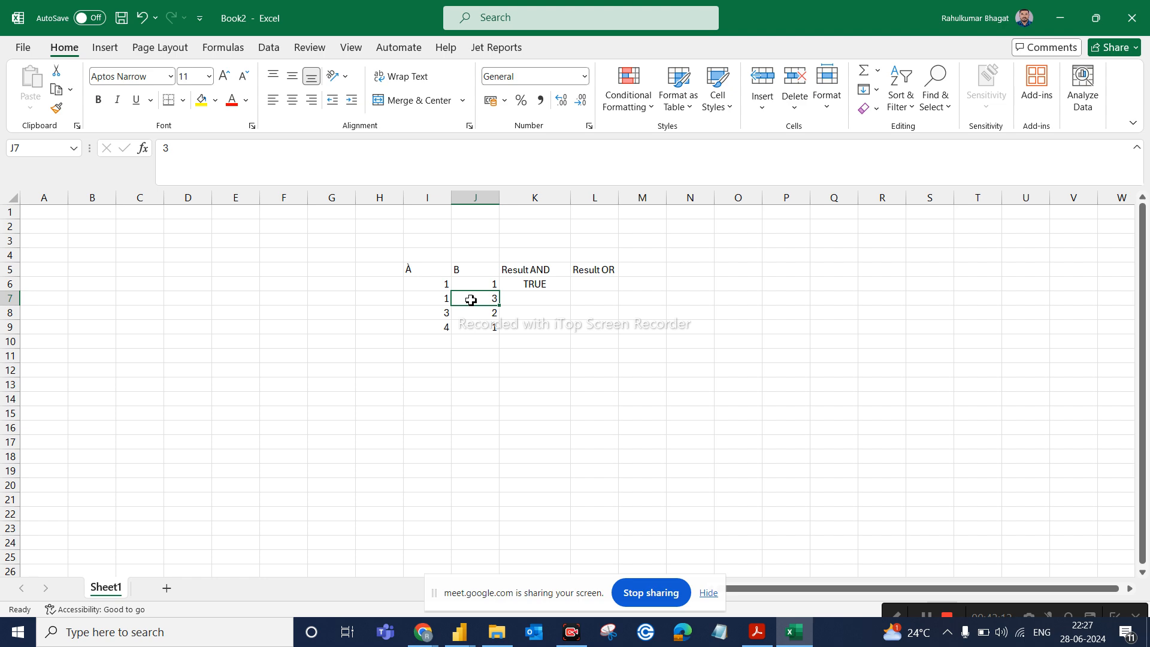
left_click(526, 303)
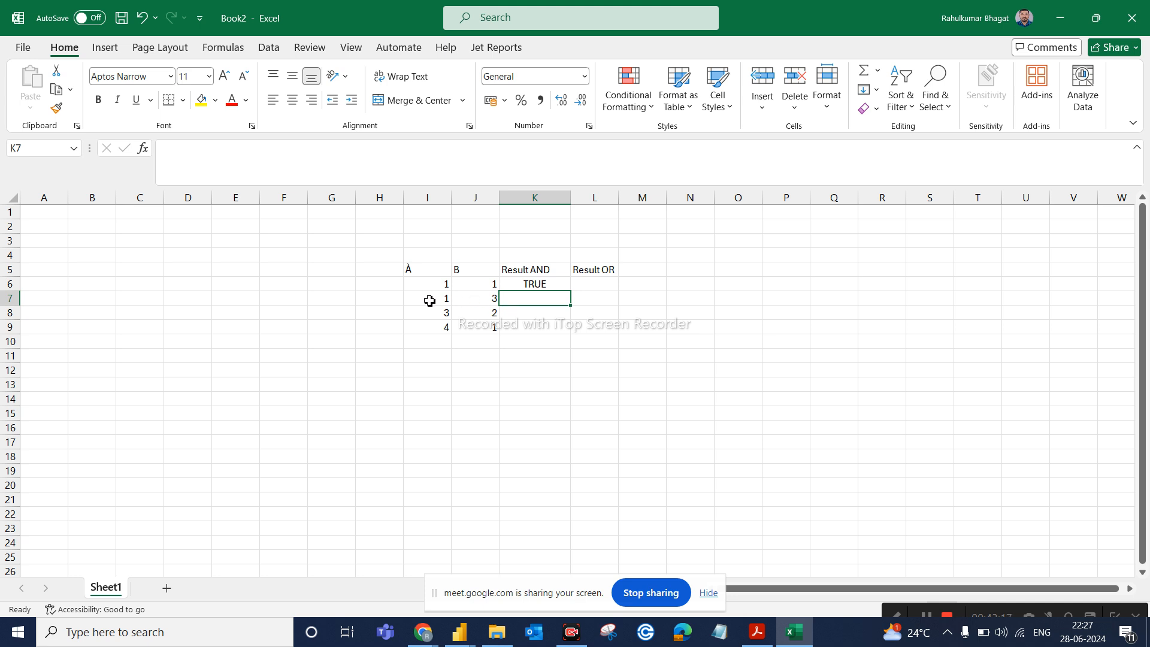
left_click(486, 298)
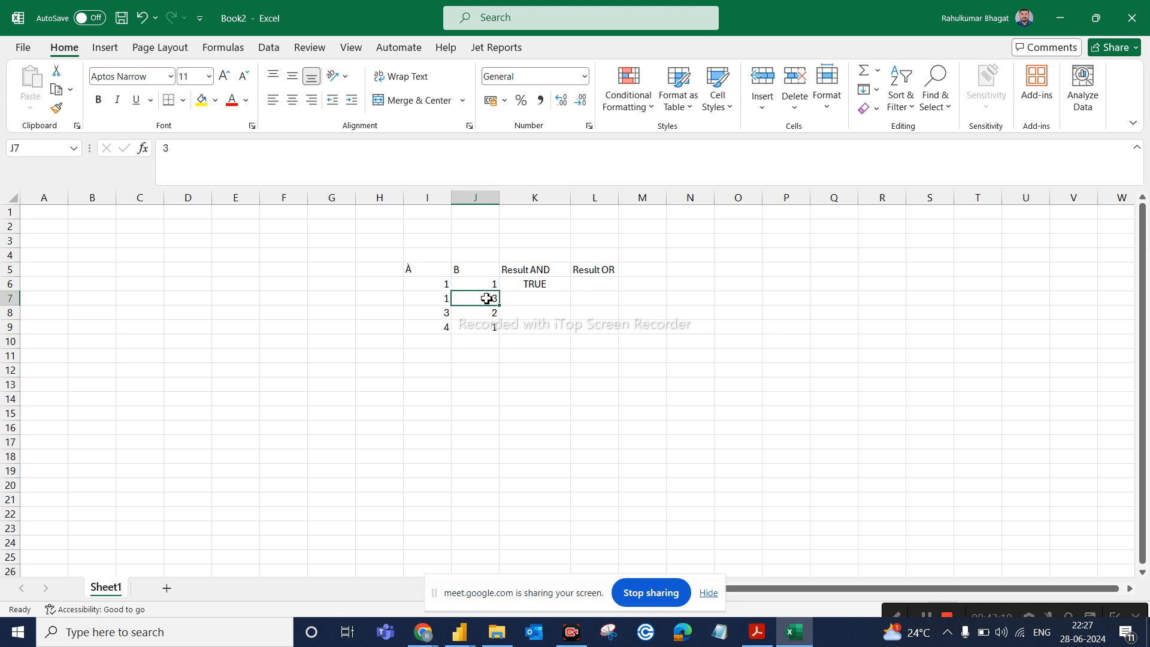
left_click(531, 295)
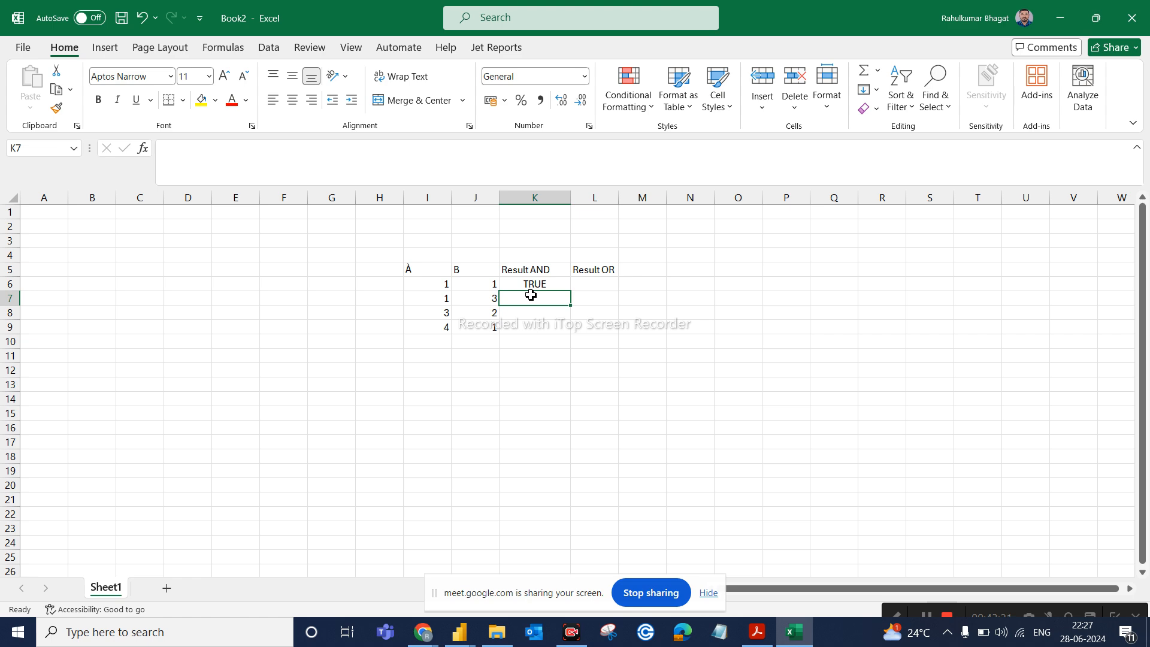
type("False")
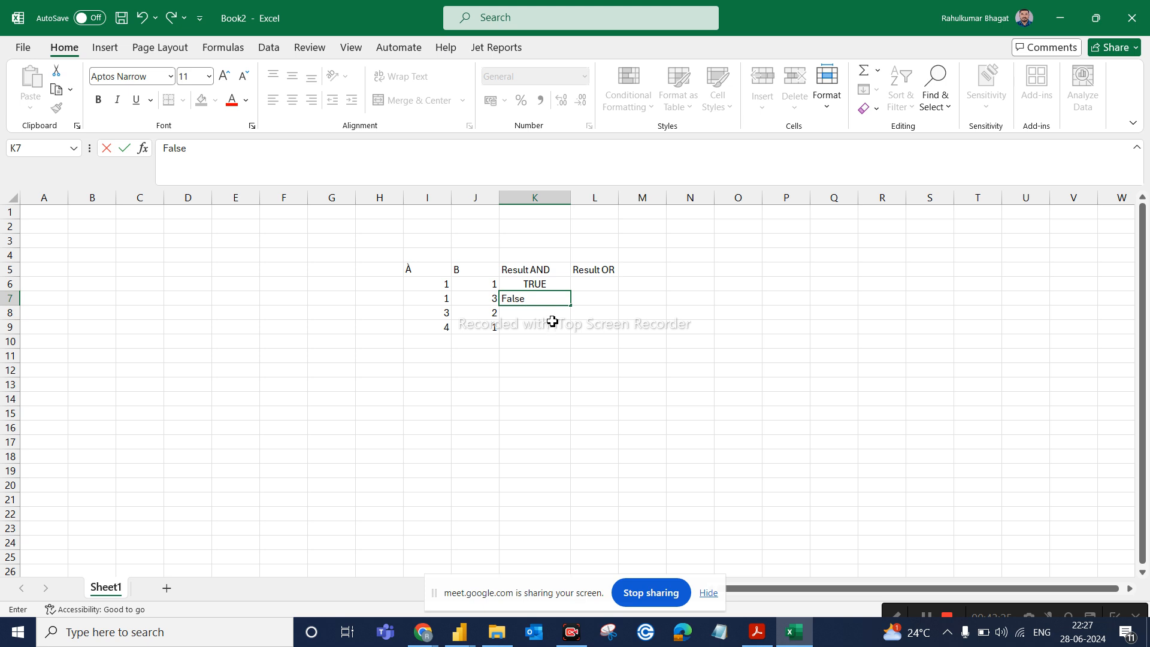
left_click(550, 313)
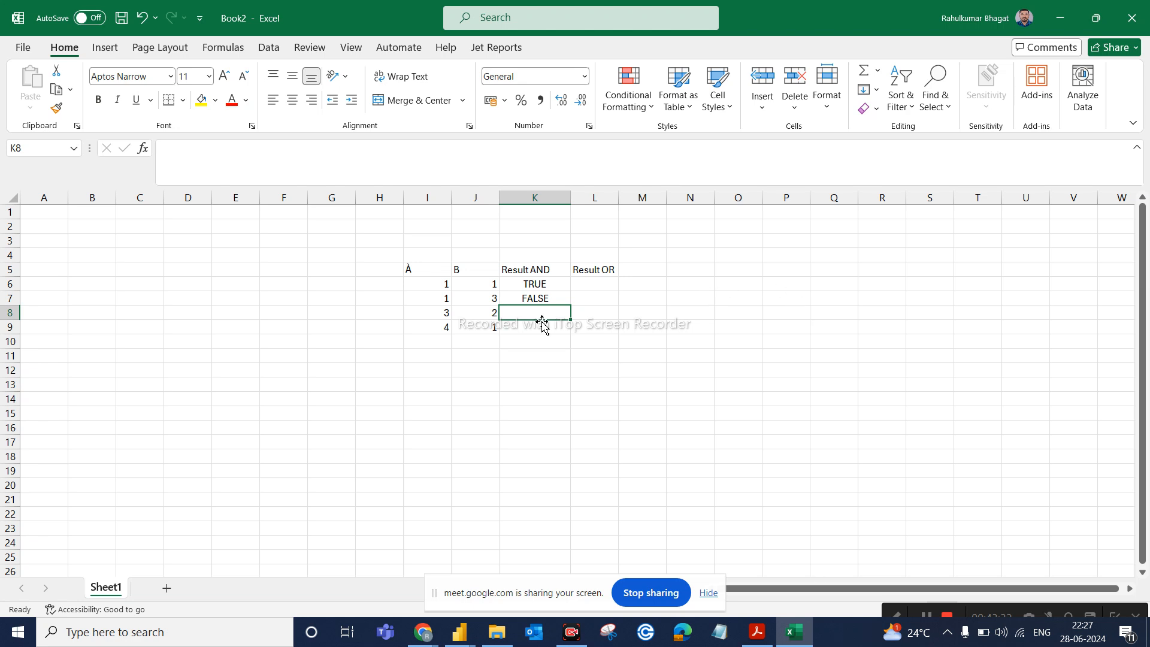
left_click(840, 270)
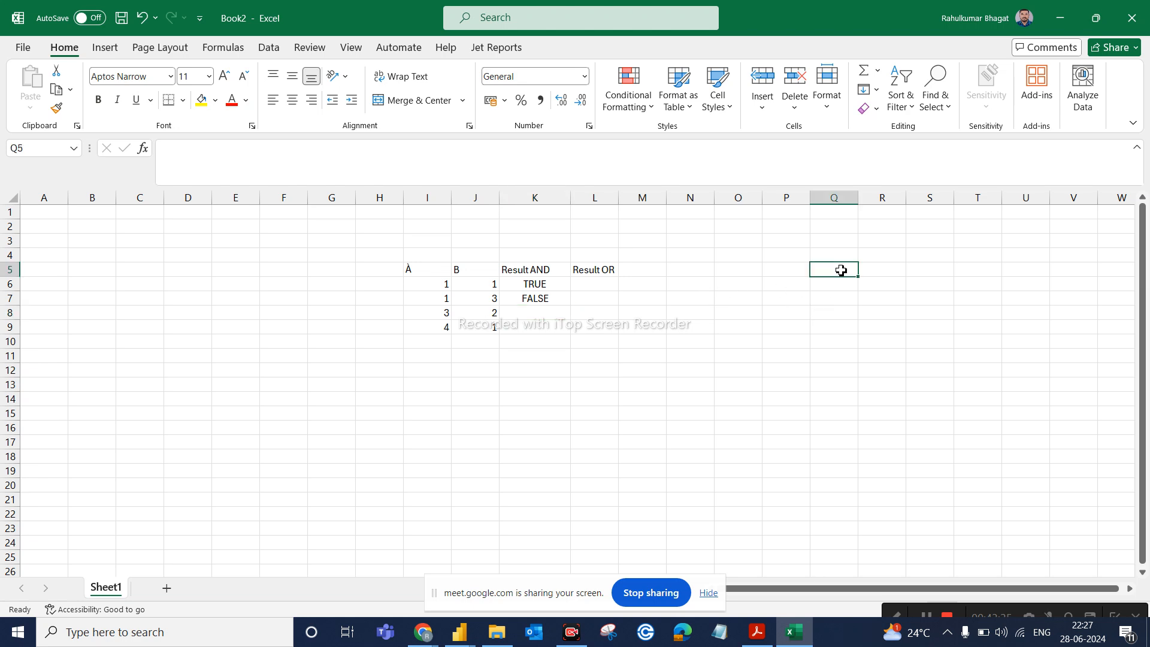
type("A")
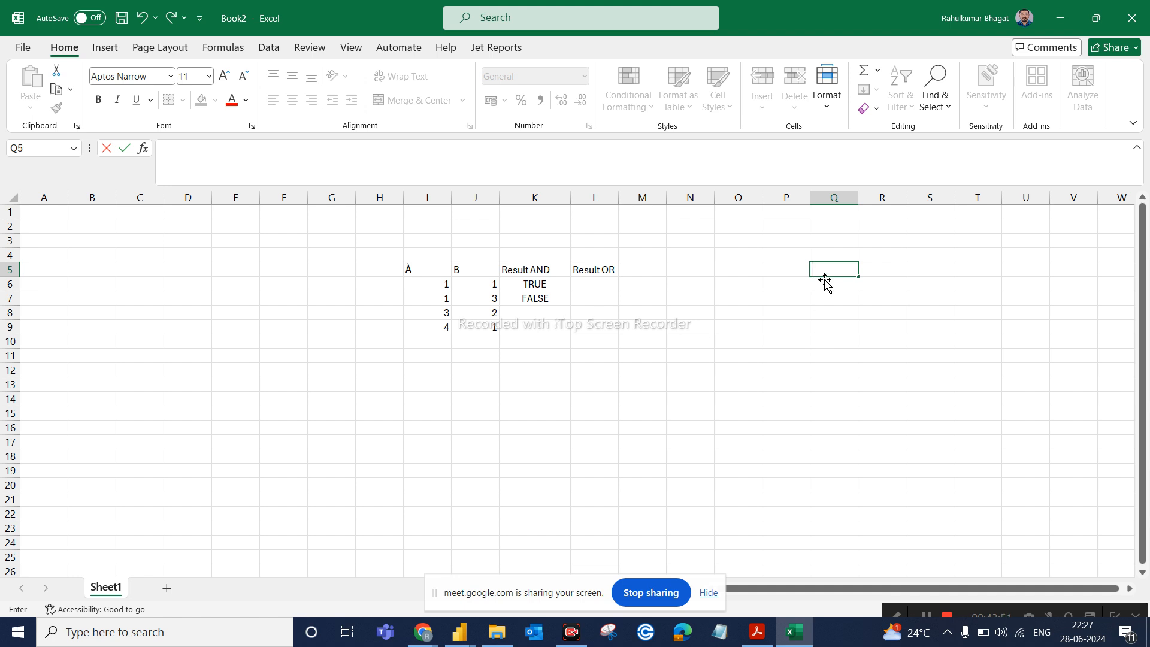
left_click(872, 348)
Start a truth table at Q5 with the input pairs 1, 1 in row 5 and 1, 0 in row 6
left_click(846, 272)
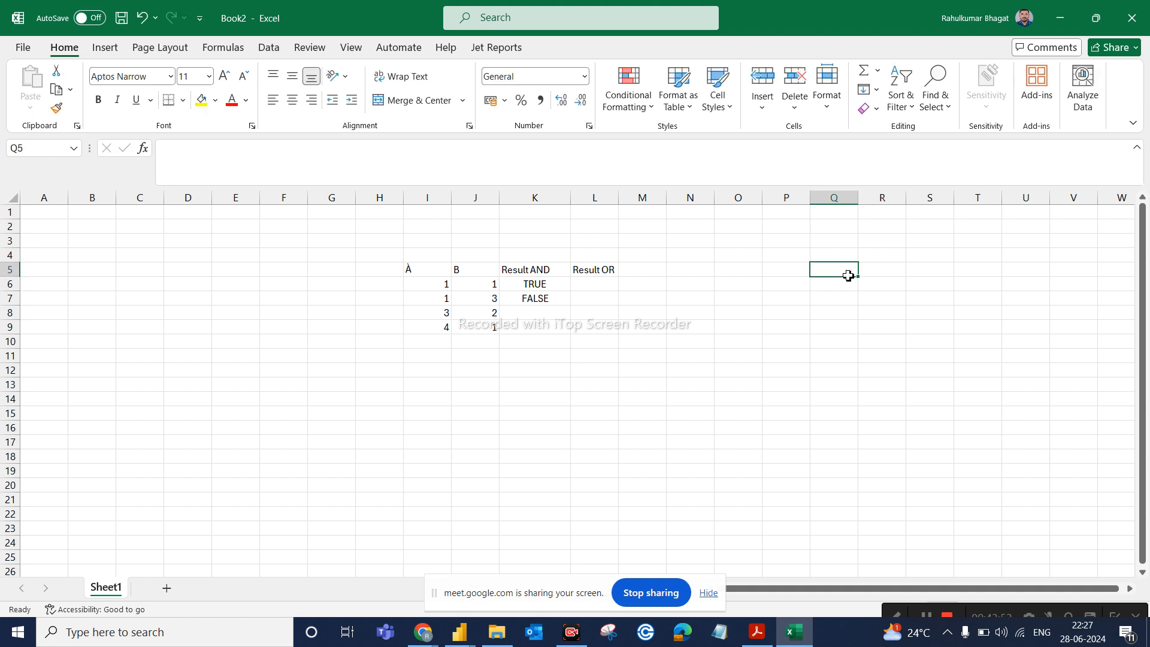
type("1")
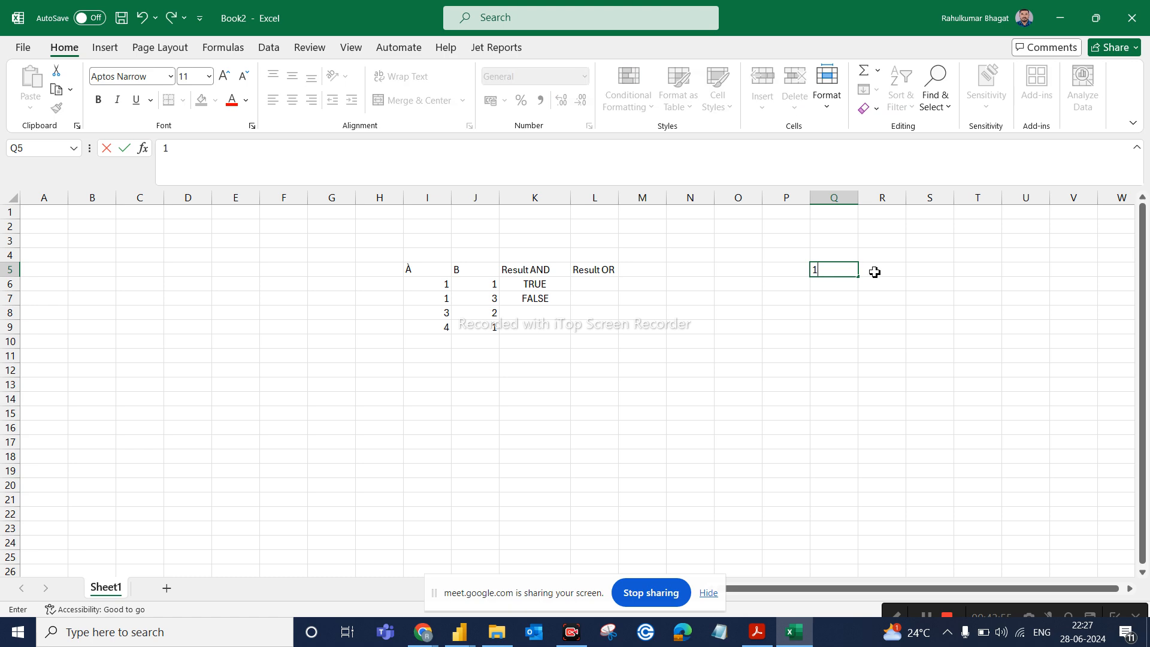
left_click(874, 272)
type("1")
left_click(838, 296)
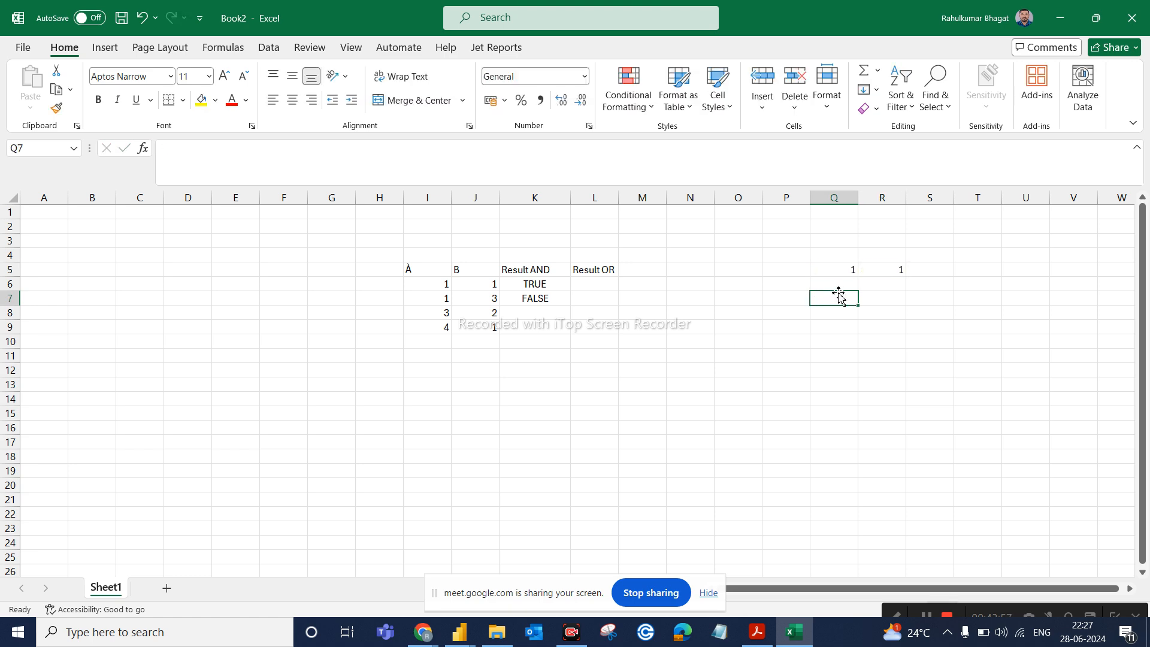
left_click(839, 284)
type("1")
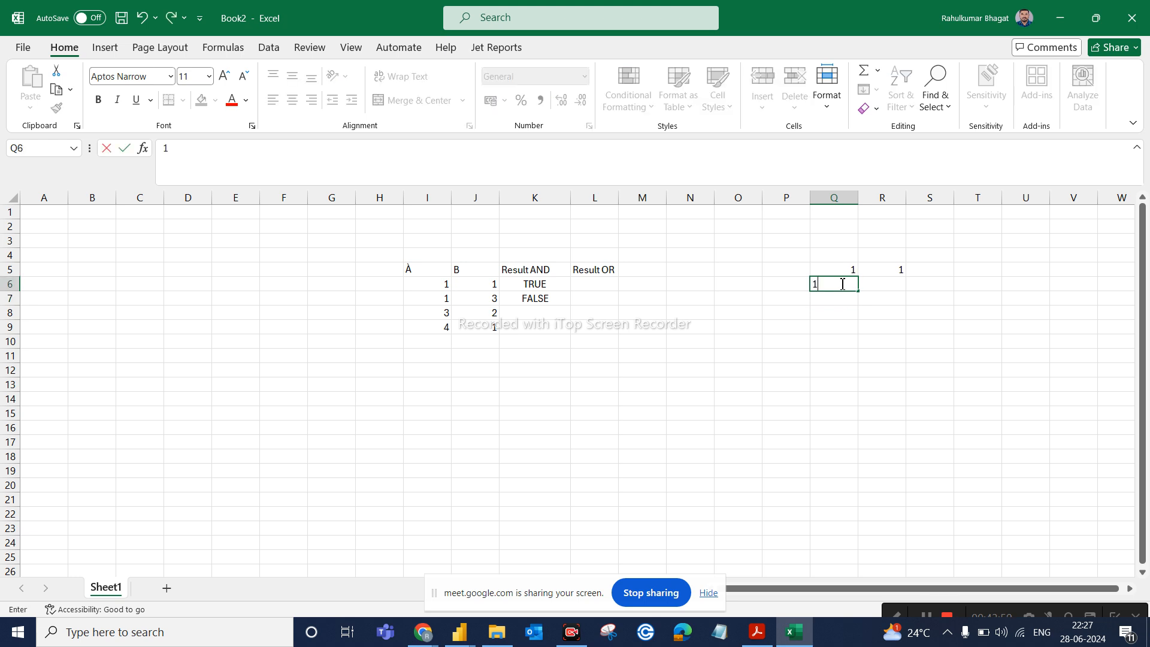
left_click(872, 286)
type("0")
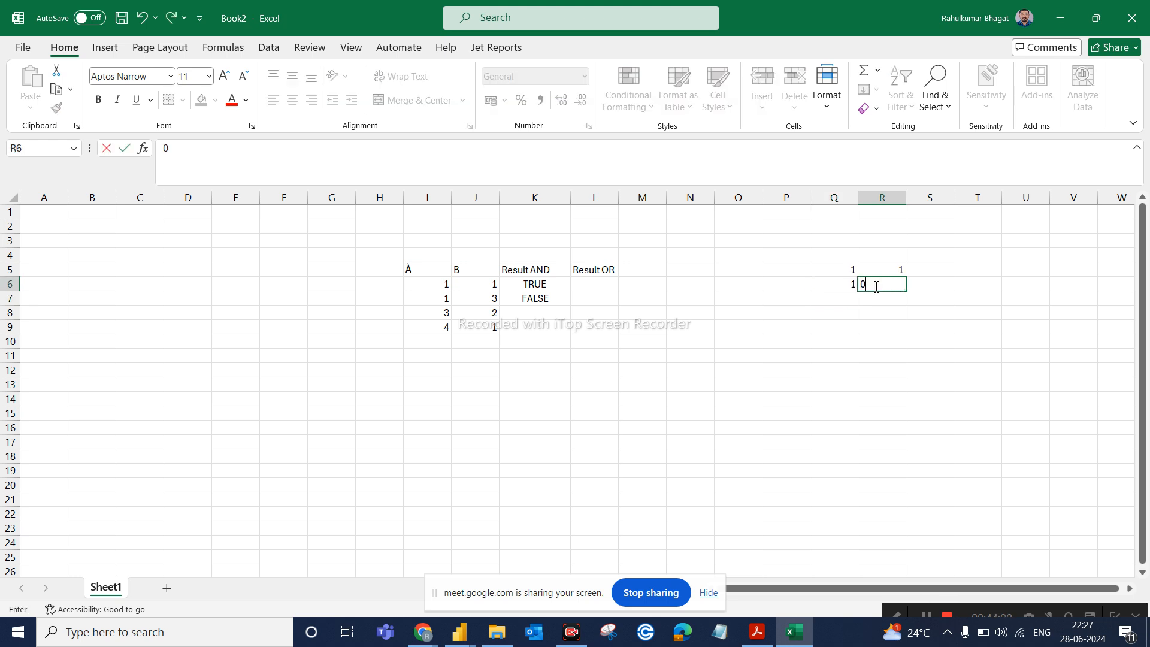
Complete the truth table's input pairs with 0, 1 in Q7:R7 and 0, 0 in Q8:R8
left_click(839, 301)
type("0")
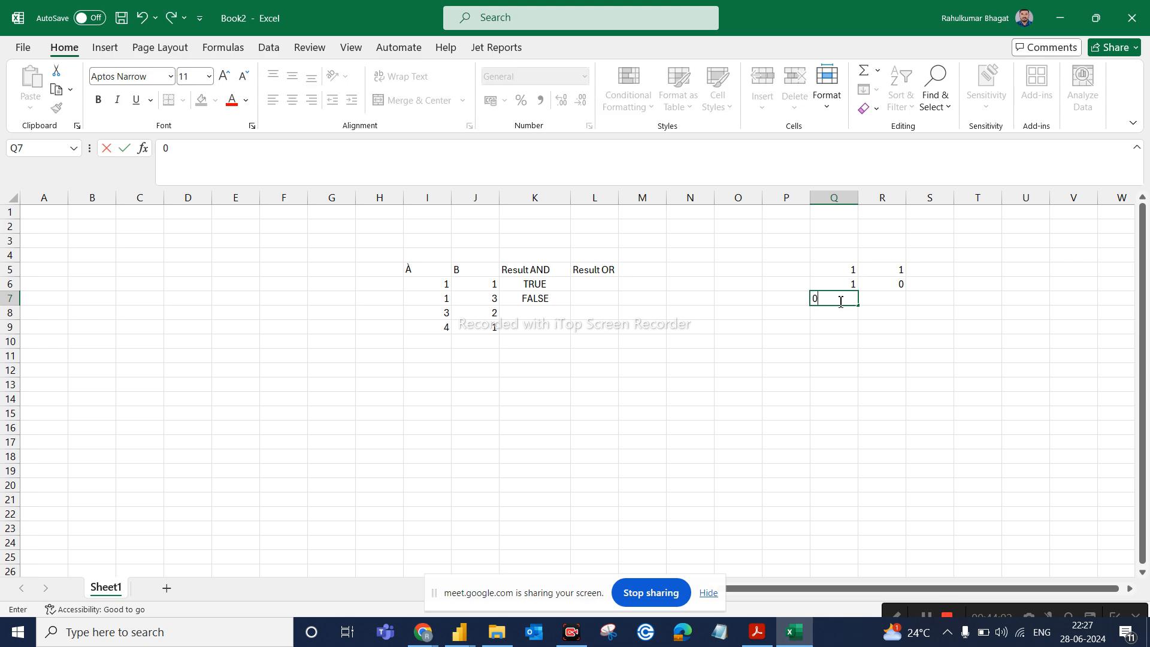
left_click(902, 304)
type("1")
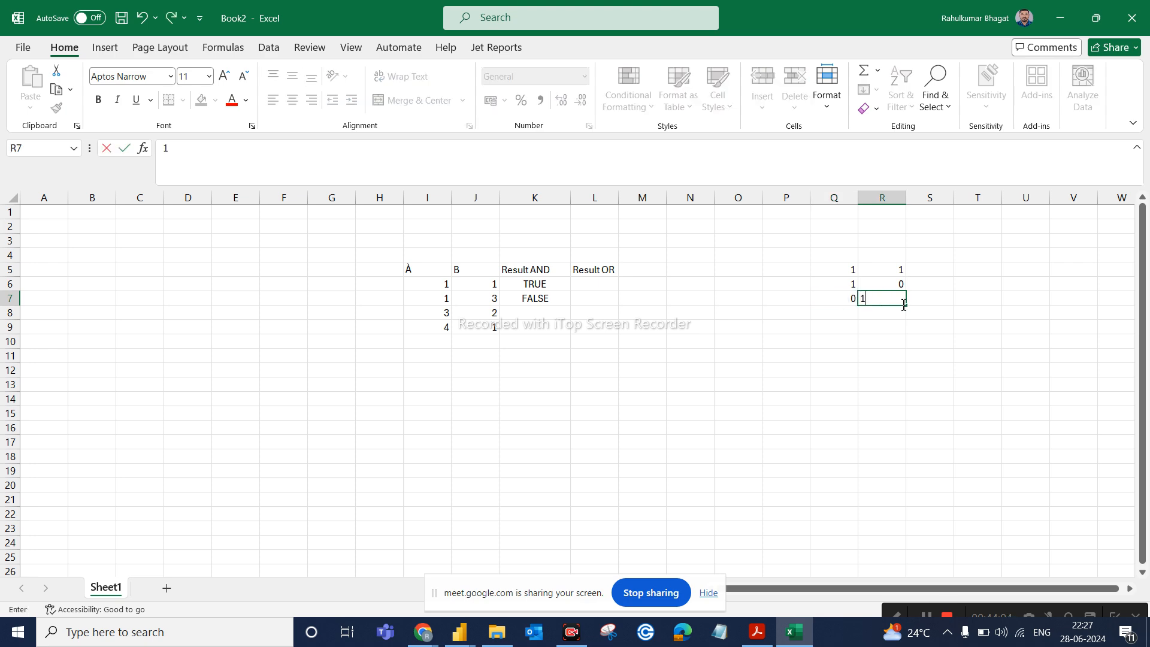
left_click(823, 316)
type("0")
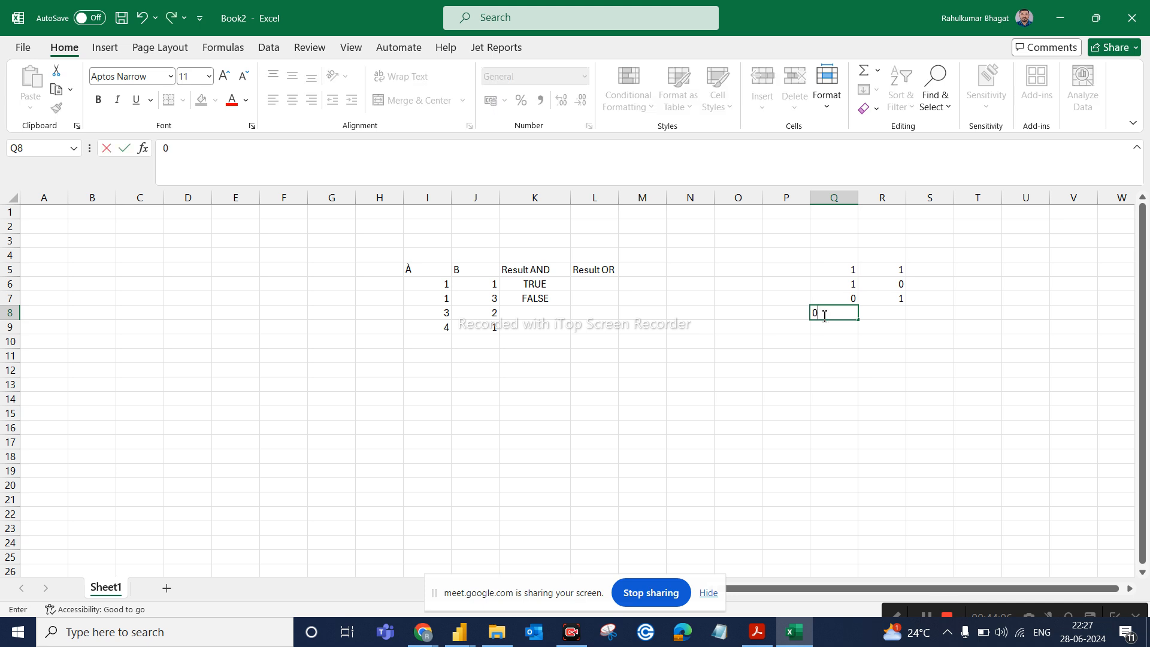
left_click(896, 316)
type("0")
left_click(965, 311)
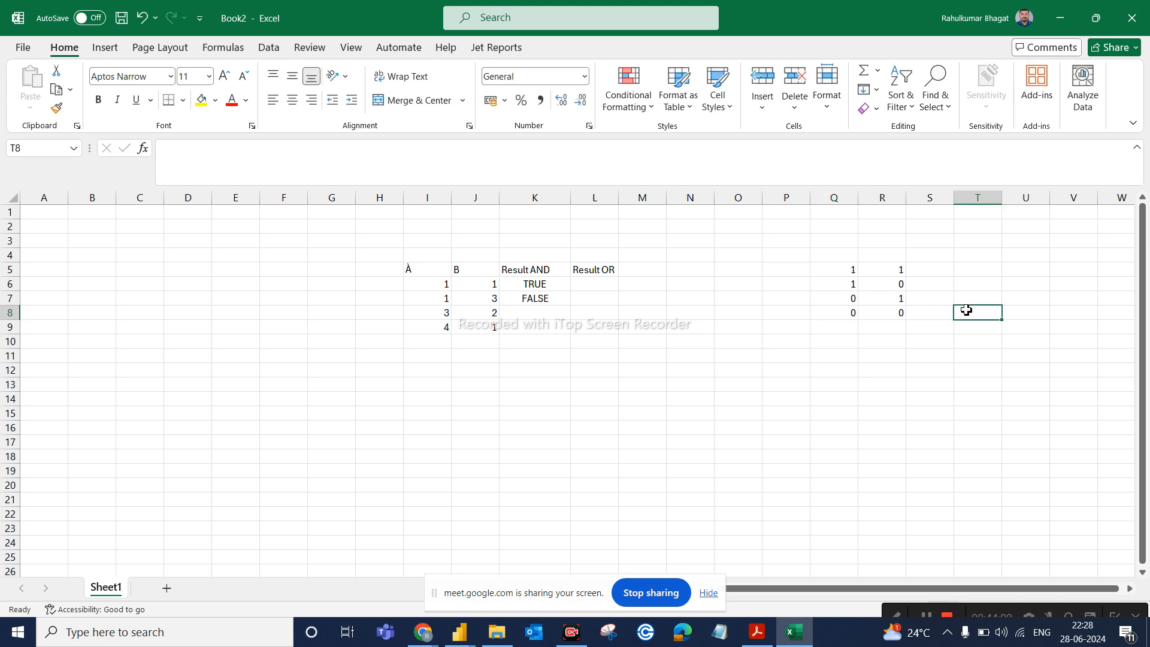
left_click(929, 252)
key("ctrl+n")
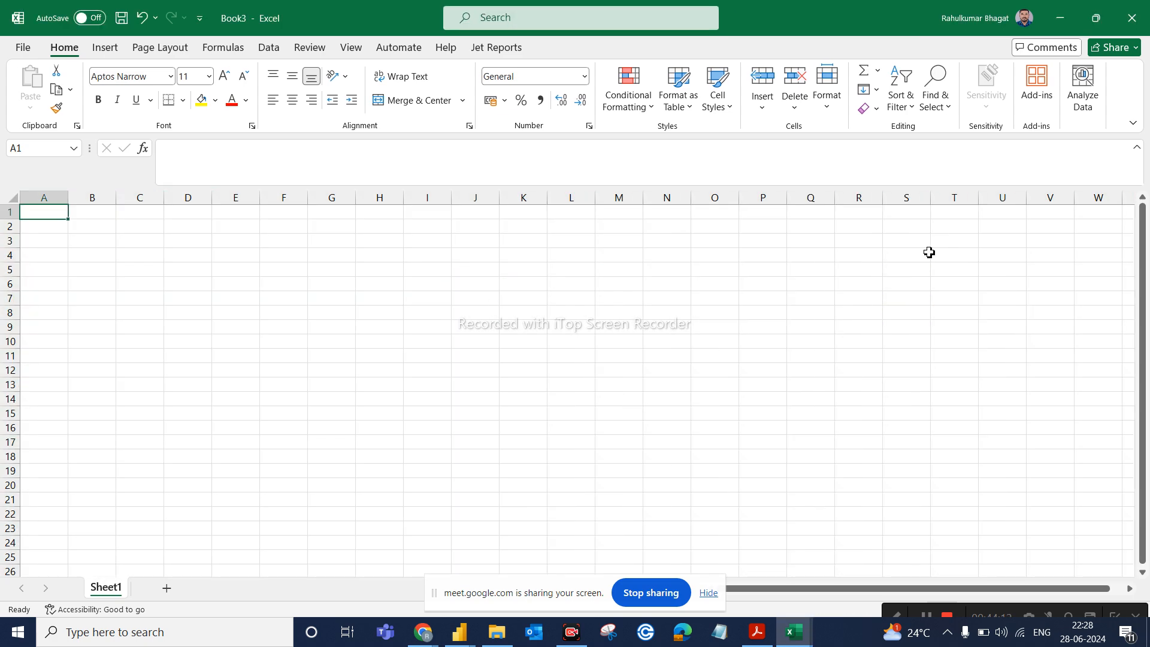
key("ctrl+w")
key("ctrl+z")
Add the result headers "AND" in S4 and "OR" in T4 of the truth table
left_click(938, 267)
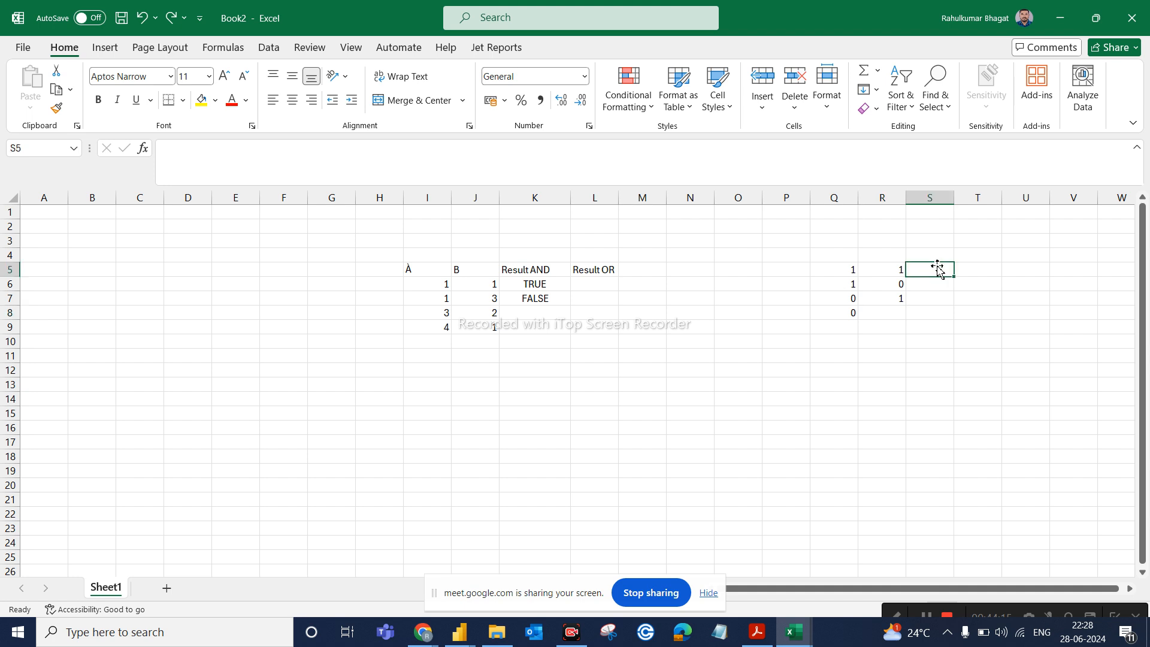
left_click(938, 255)
type("AND")
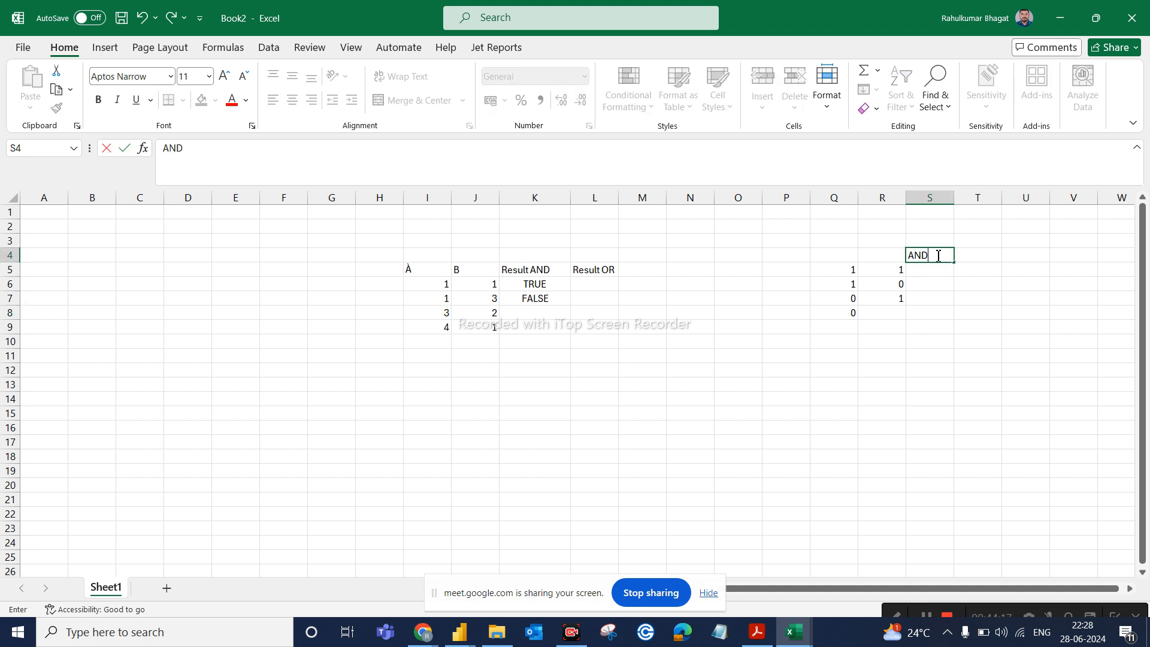
left_click(976, 254)
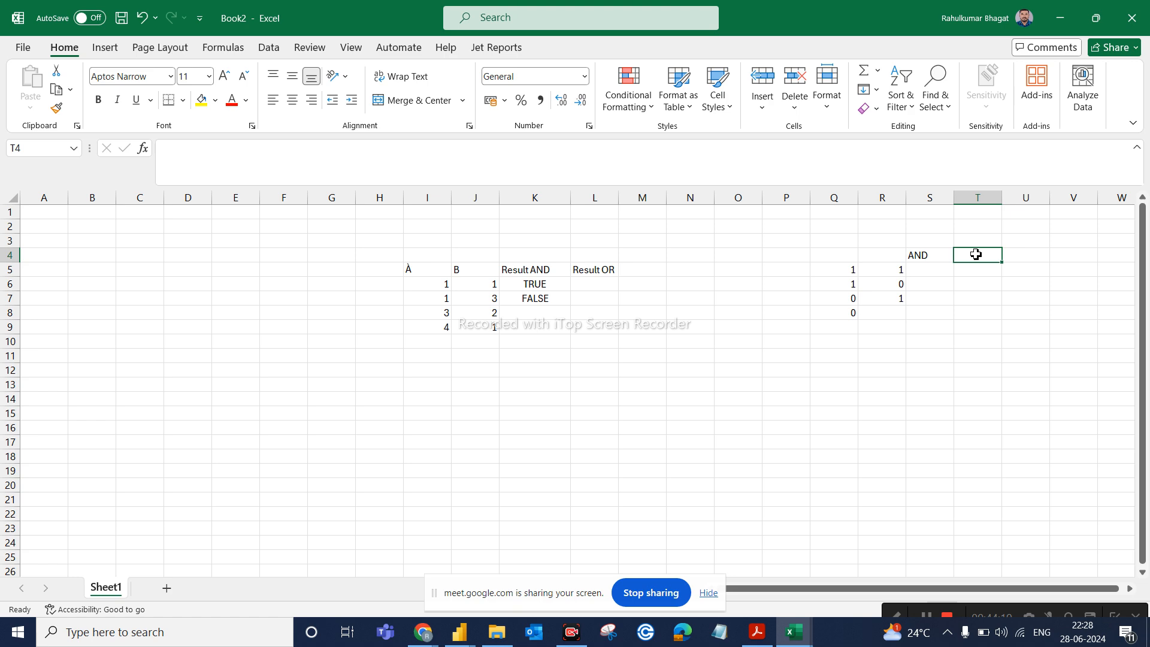
type("OR")
left_click(965, 331)
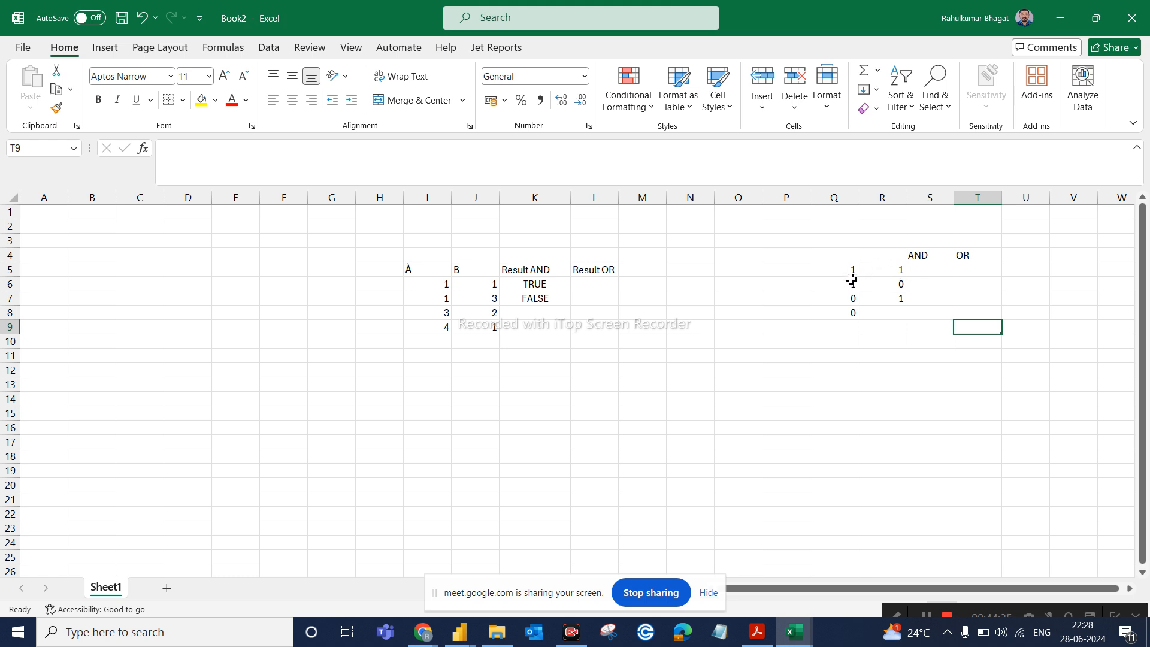
Enter 1 in both S5 and T5 as the AND and OR results for the pair 1, 1
left_click(923, 273)
type("1")
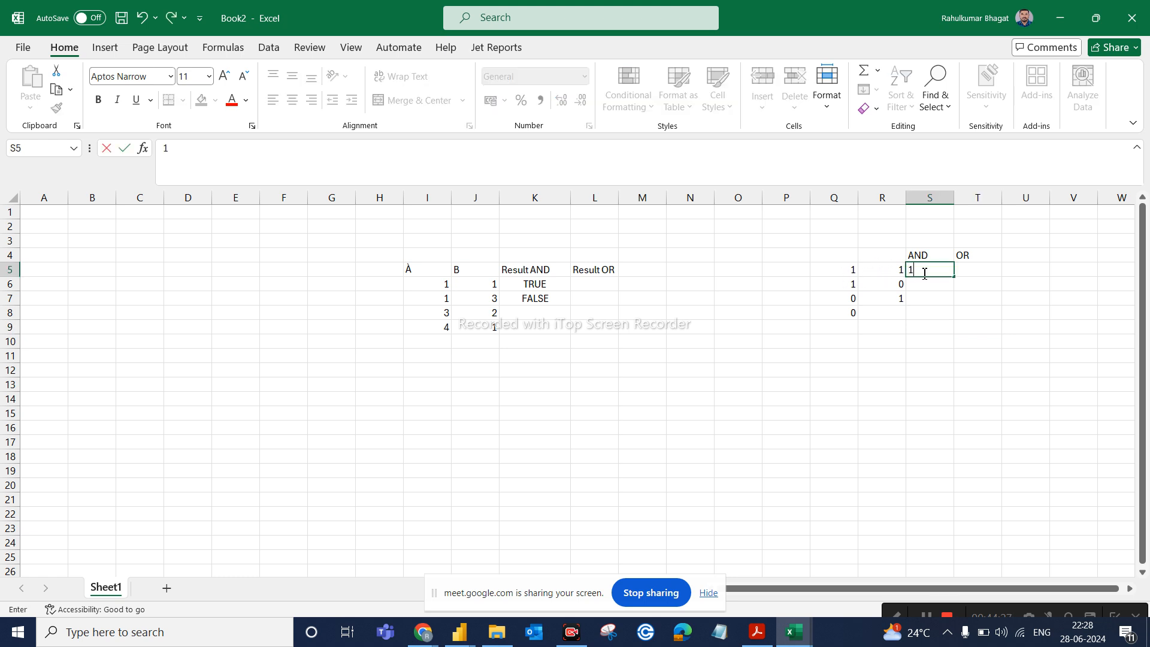
left_click(932, 328)
left_click(979, 270)
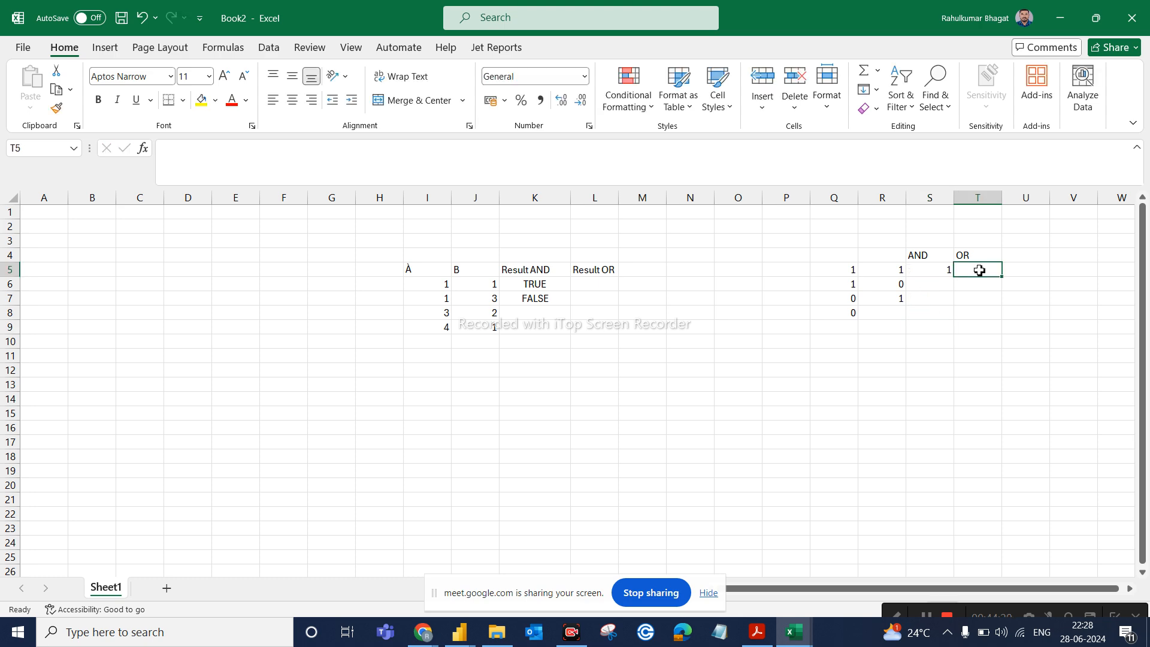
type("1")
left_click(998, 314)
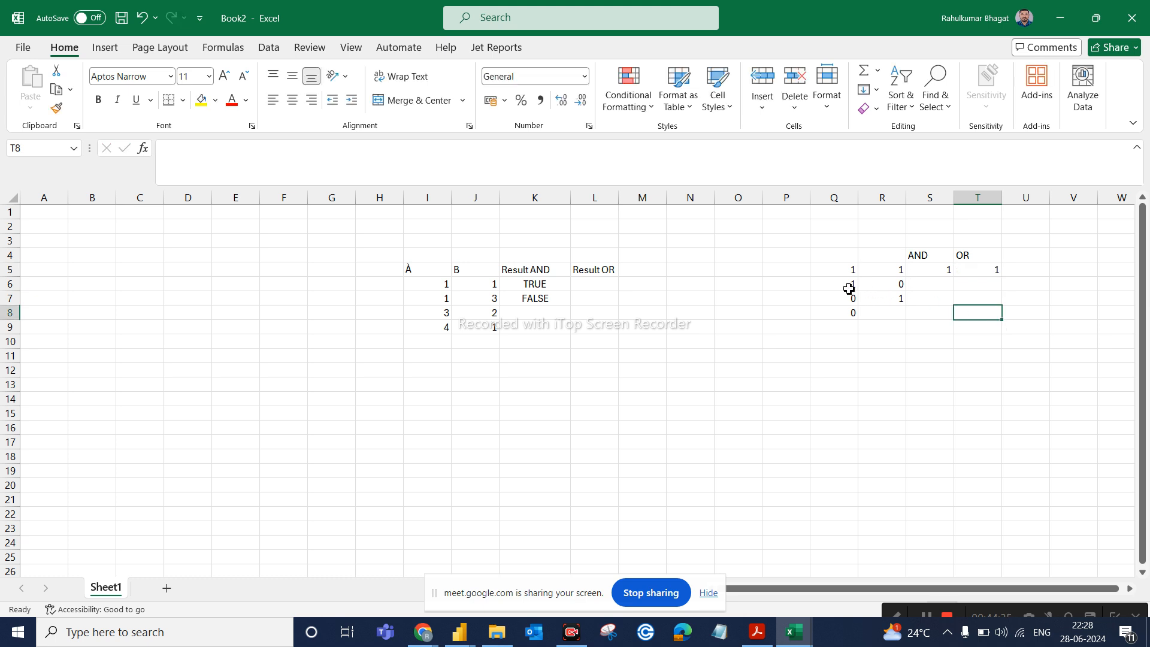
Fill rows 6 and 7 of the truth table with 0 as the AND result and 1 as the OR result
left_click(922, 286)
type("0")
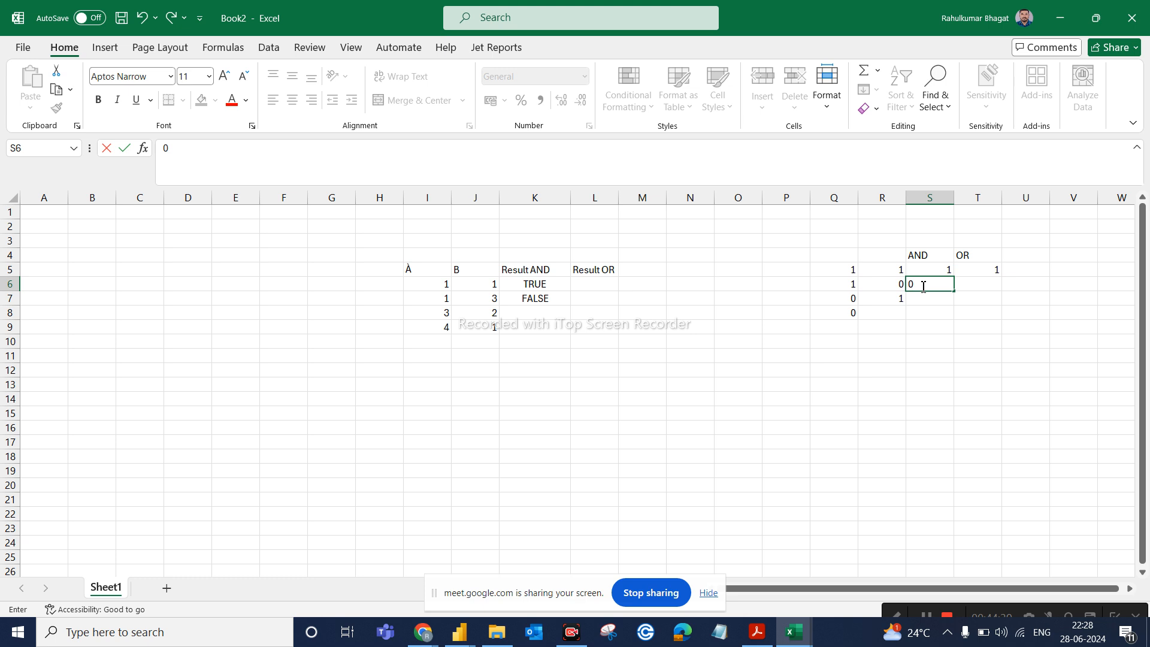
left_click(972, 288)
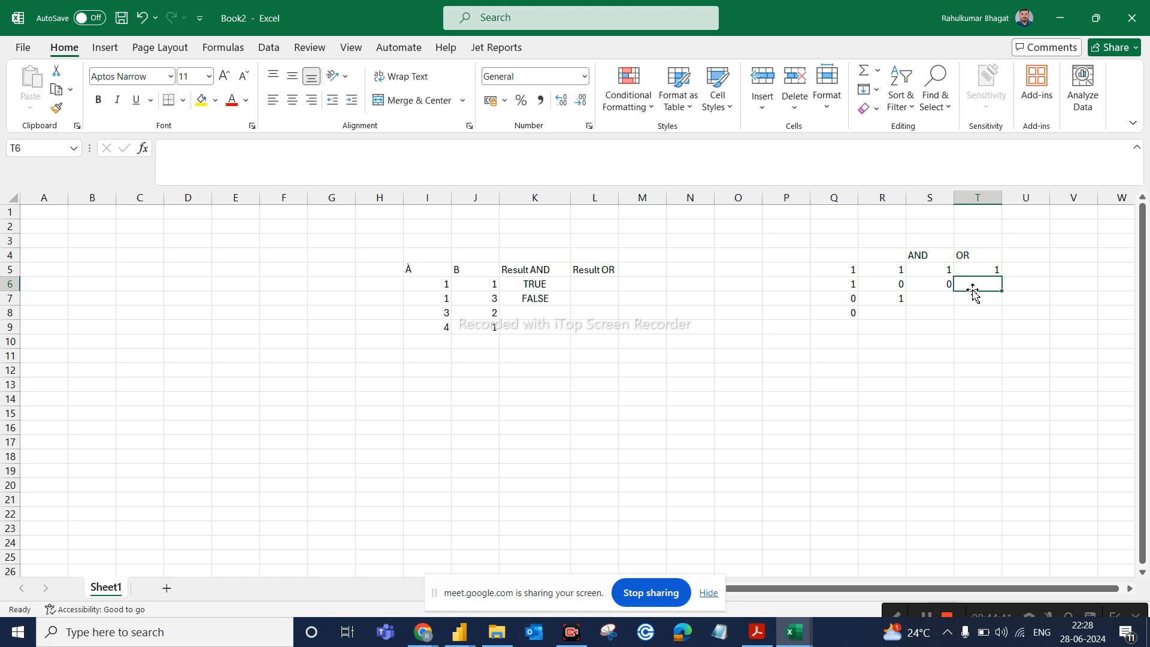
type("1")
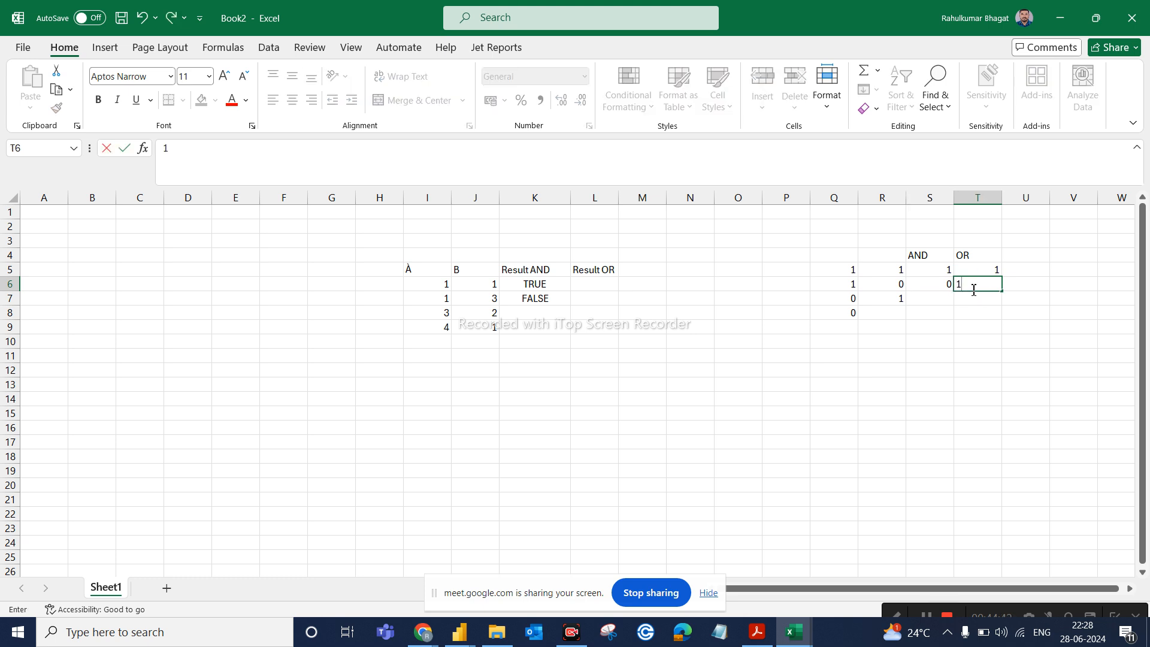
left_click(937, 298)
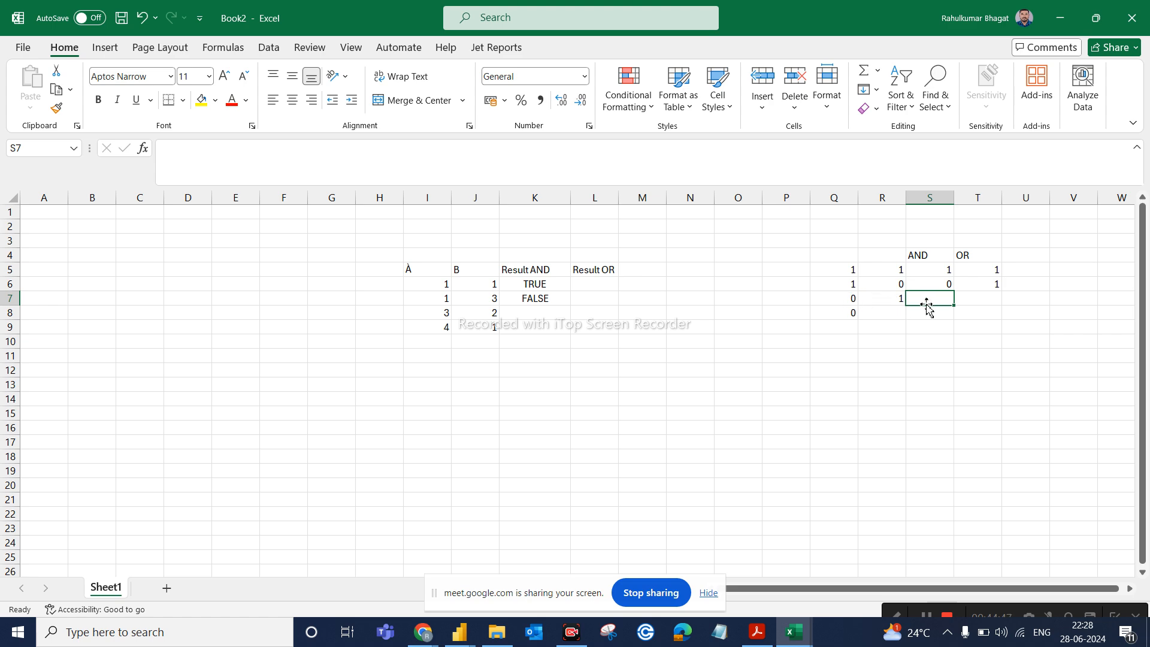
type("0")
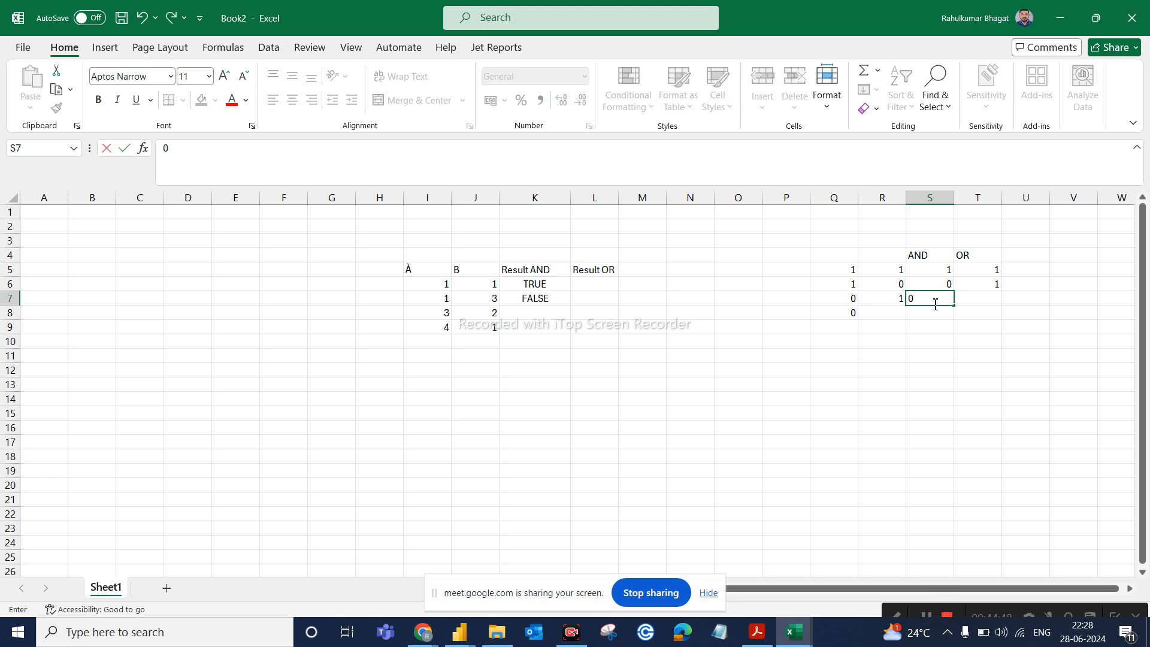
left_click(984, 303)
type("1")
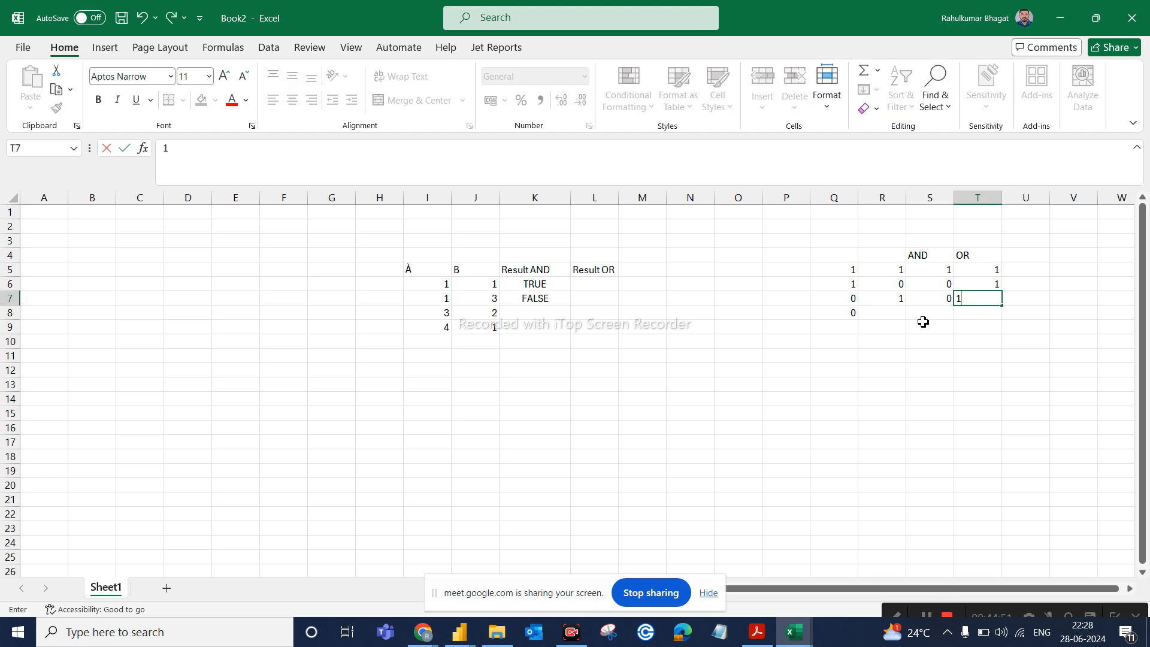
Complete row 8 of the truth table with 0 in R8 and 0 for both the AND and OR results
left_click(904, 313)
type("0")
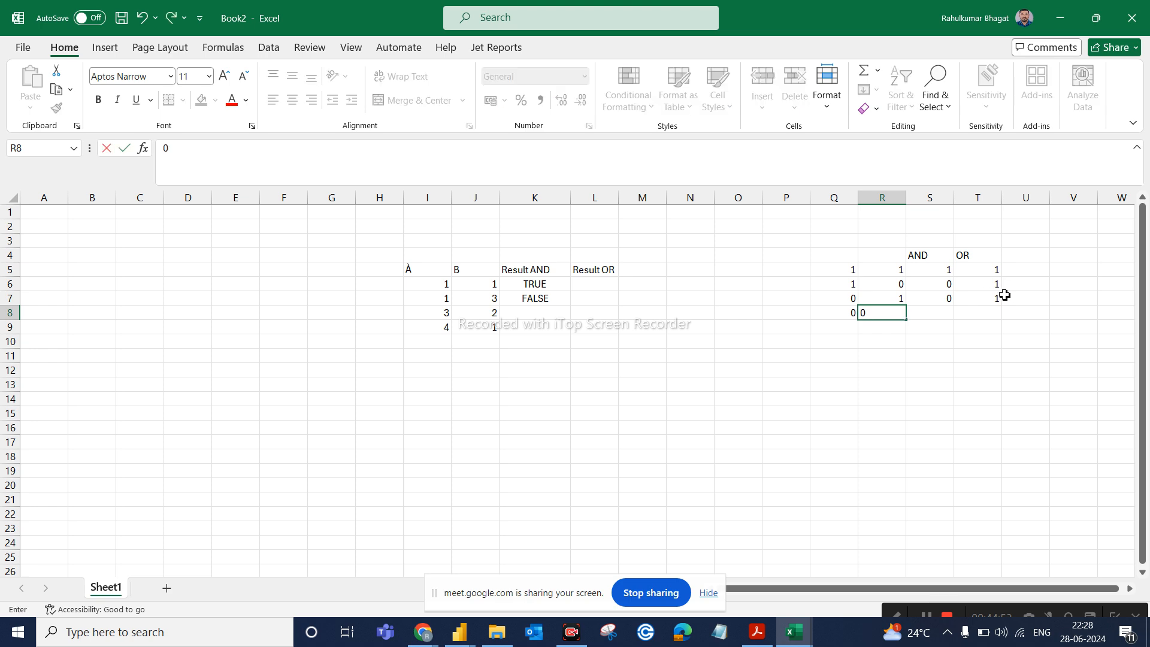
left_click(942, 318)
type("0")
left_click(990, 313)
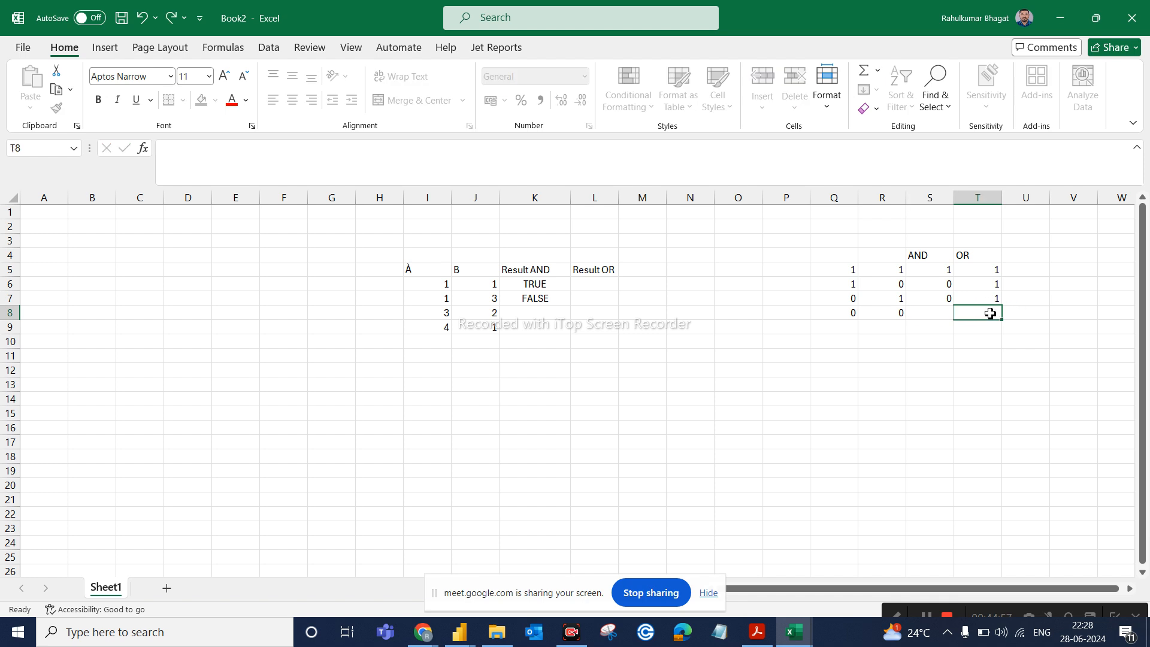
type("0")
left_click(1025, 371)
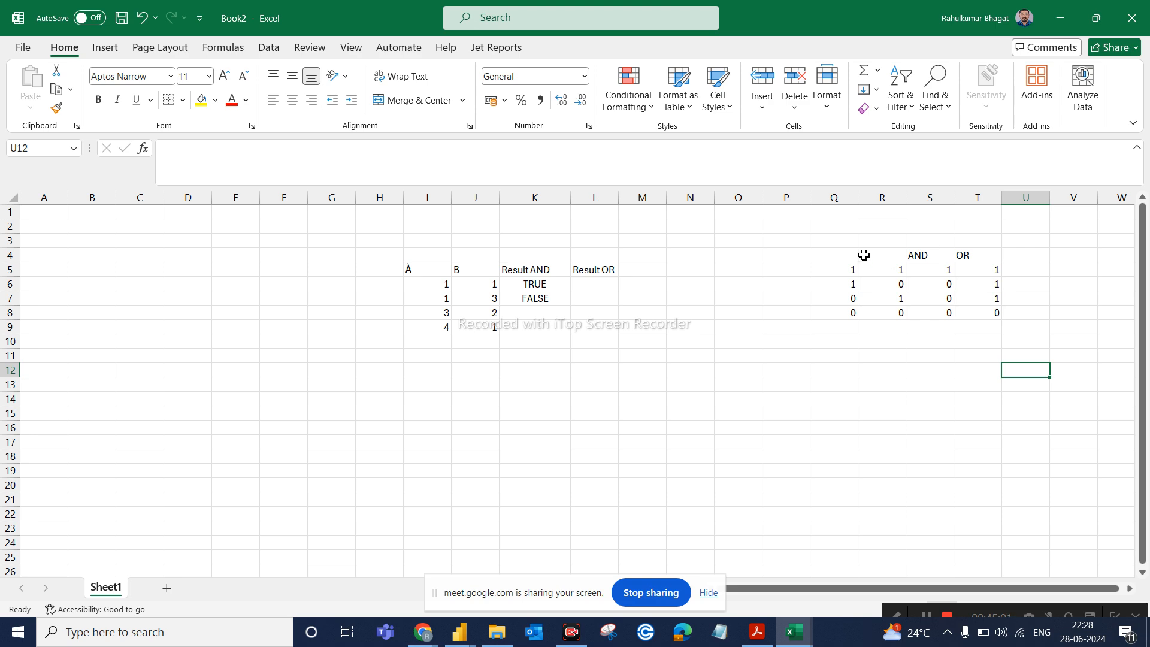
left_click_drag(845, 254, 1014, 326)
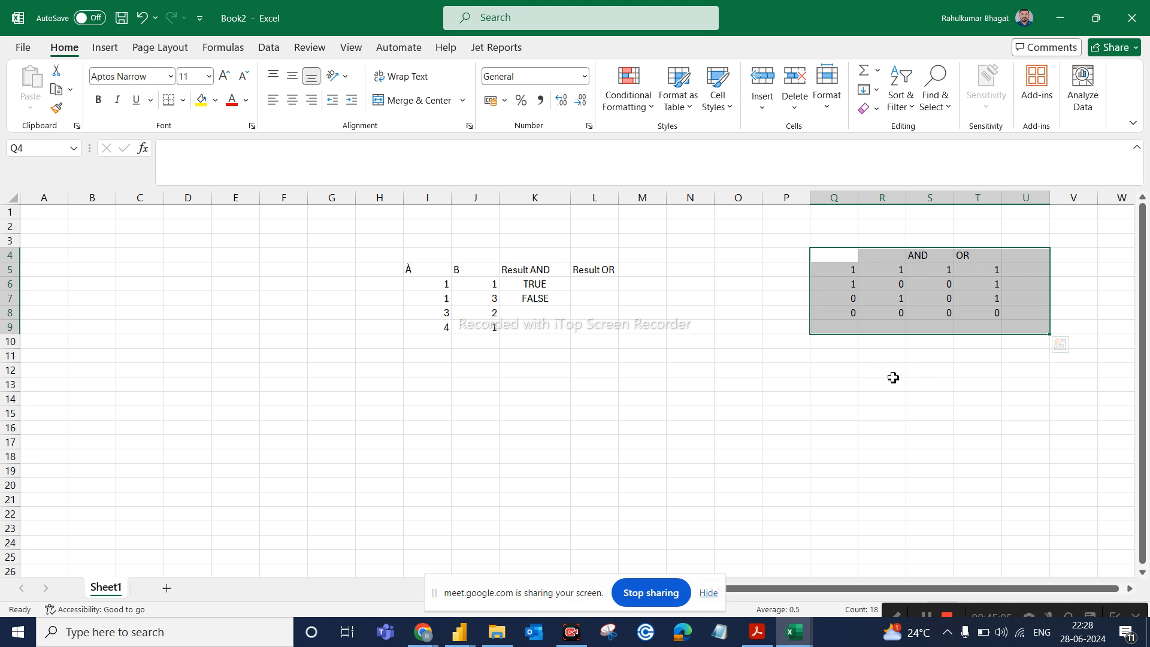
left_click(910, 347)
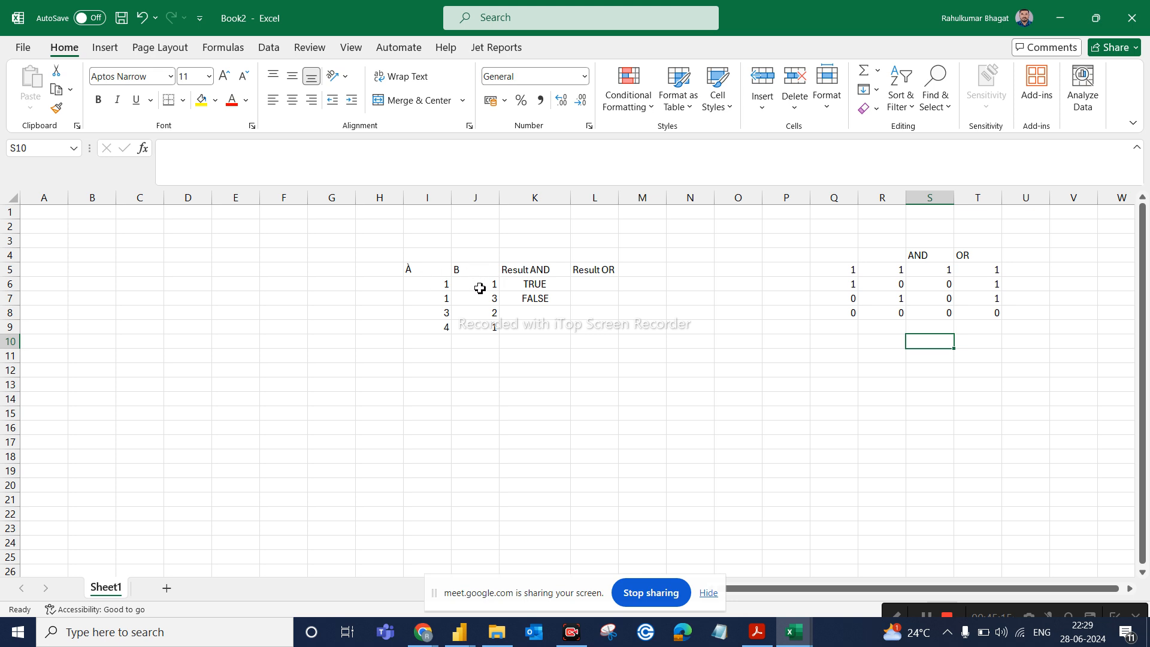
Review the AND results in rows 6 and 7, and enter False in K8 for the values 3 and 2
left_click(527, 286)
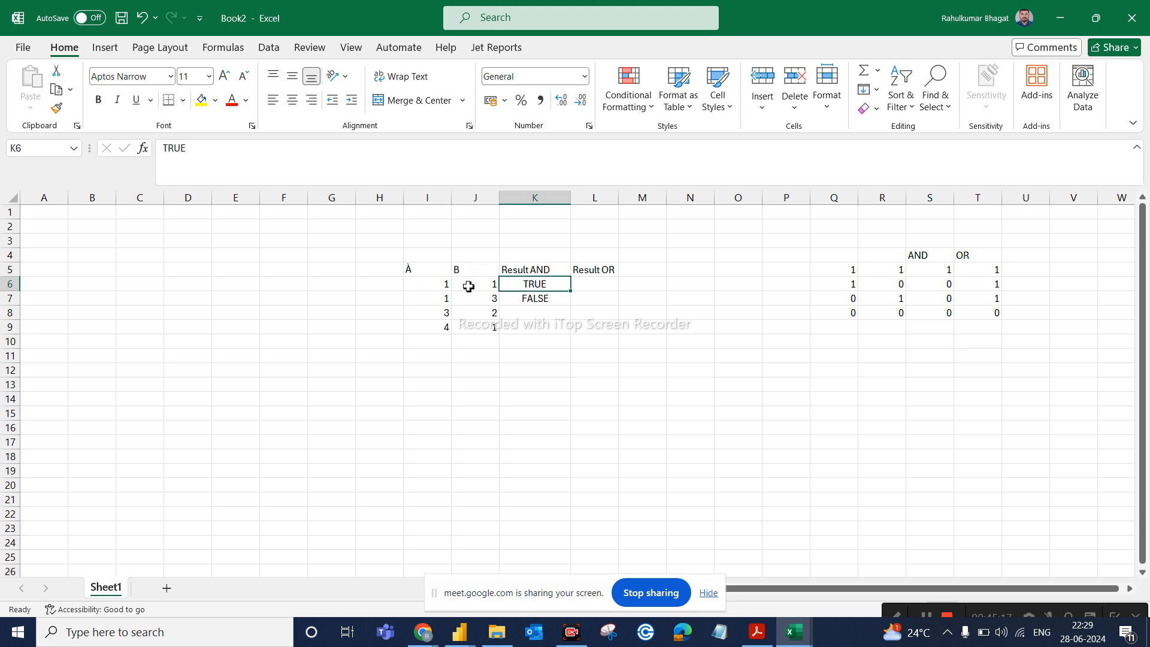
left_click(445, 300)
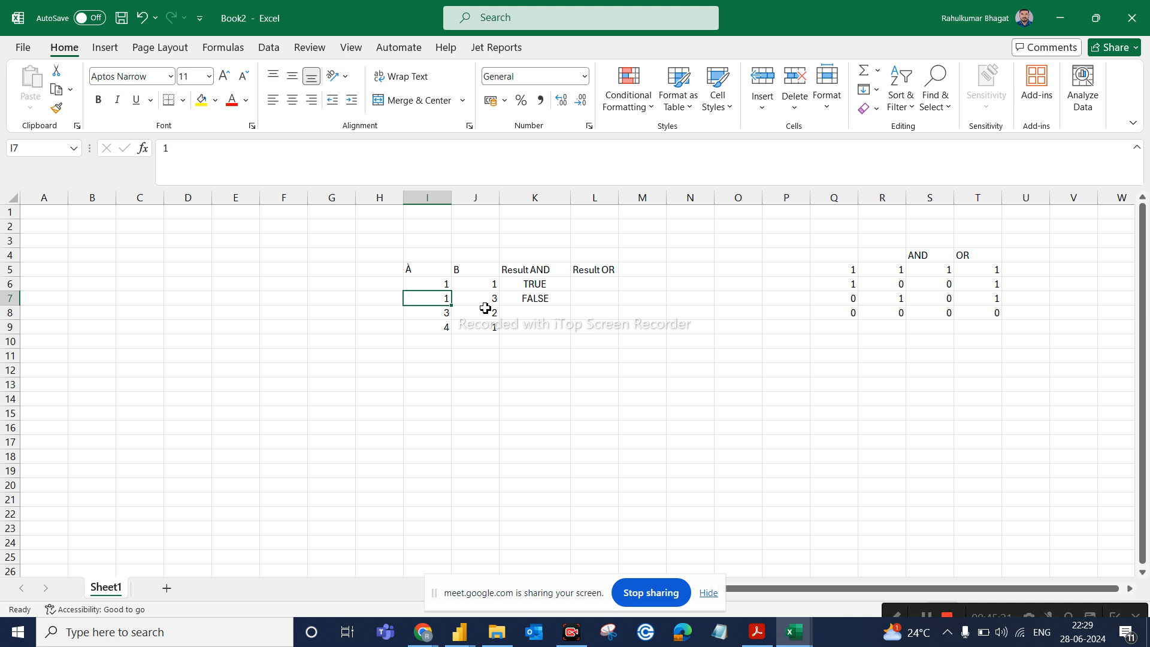
left_click(531, 298)
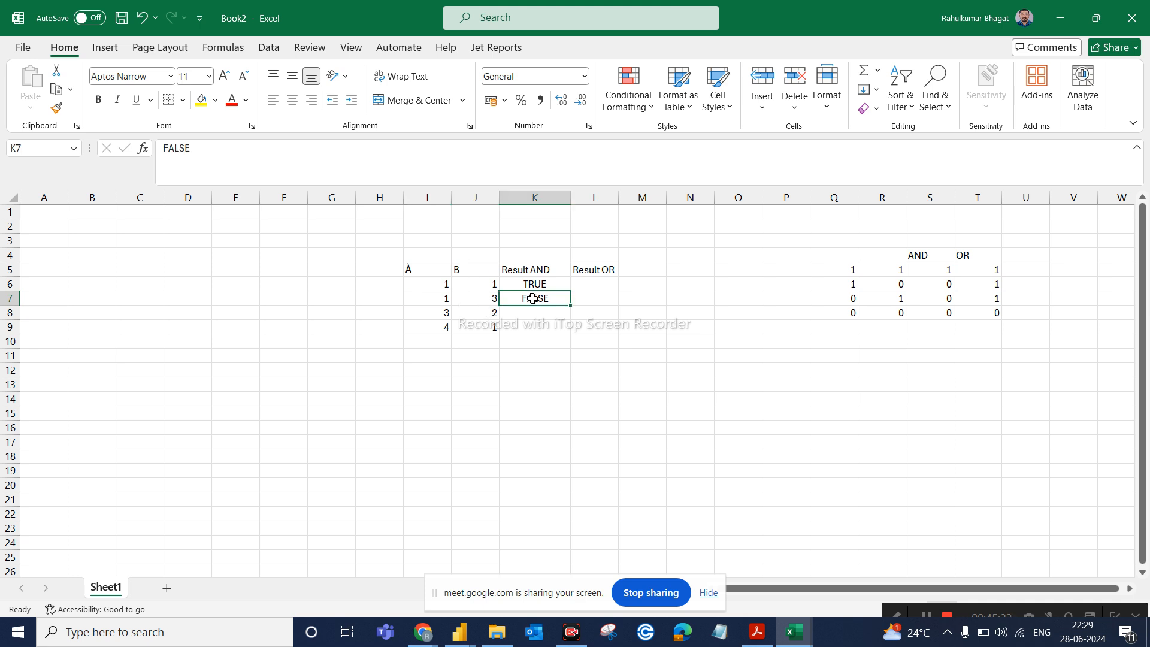
left_click(448, 314)
type("3")
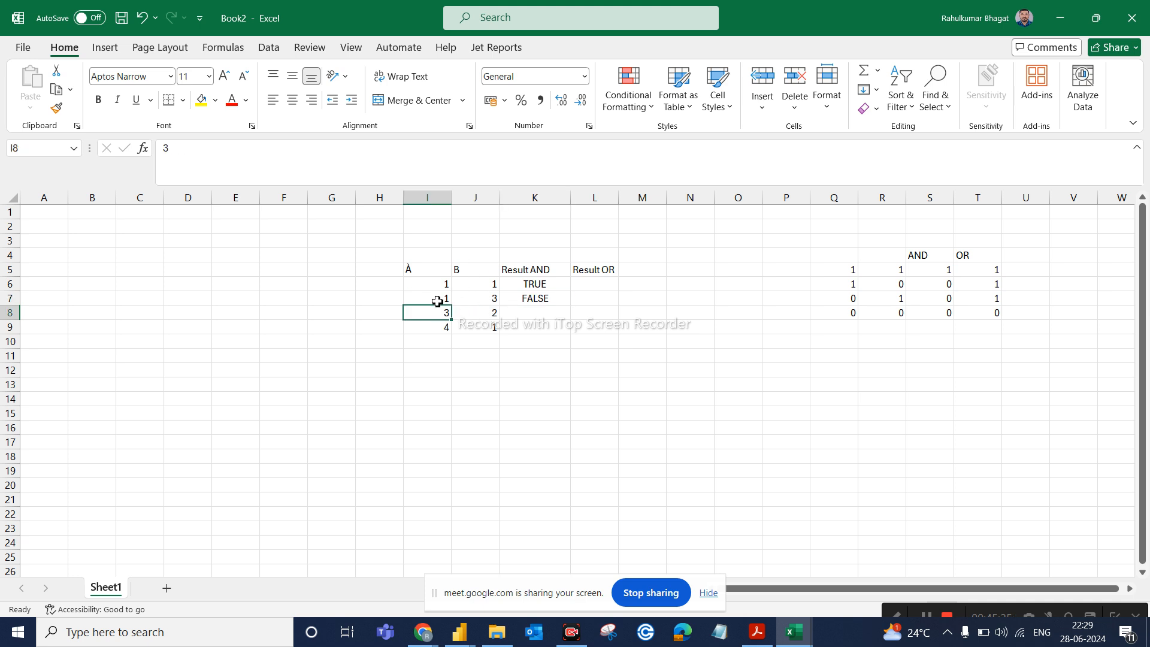
left_click(539, 314)
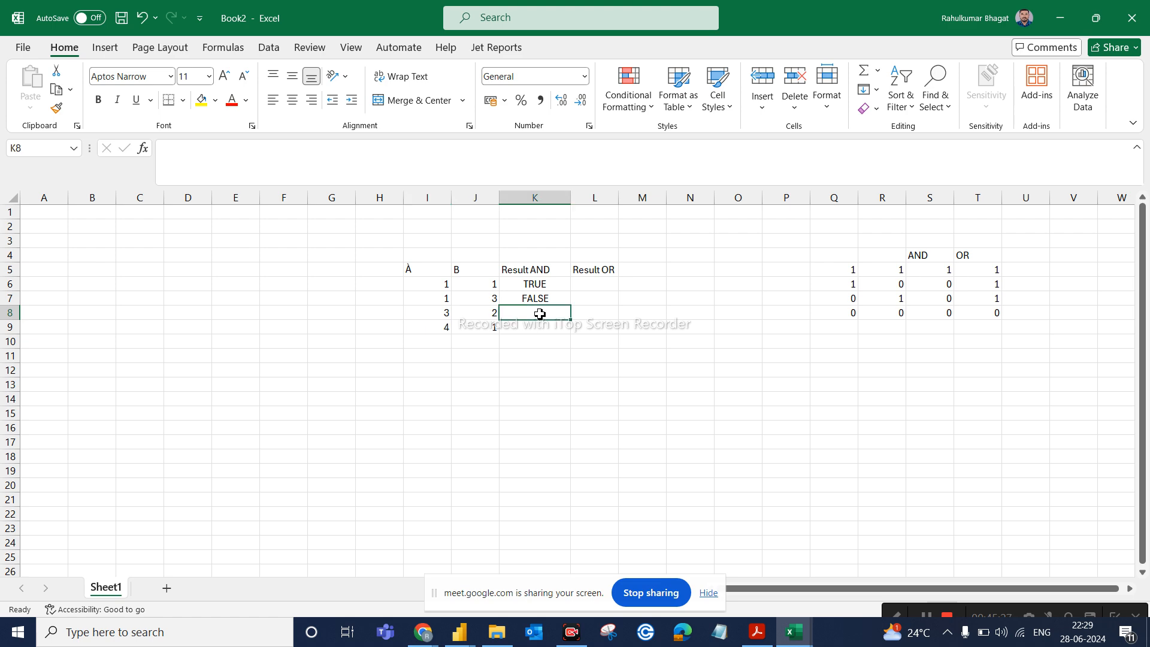
type("False")
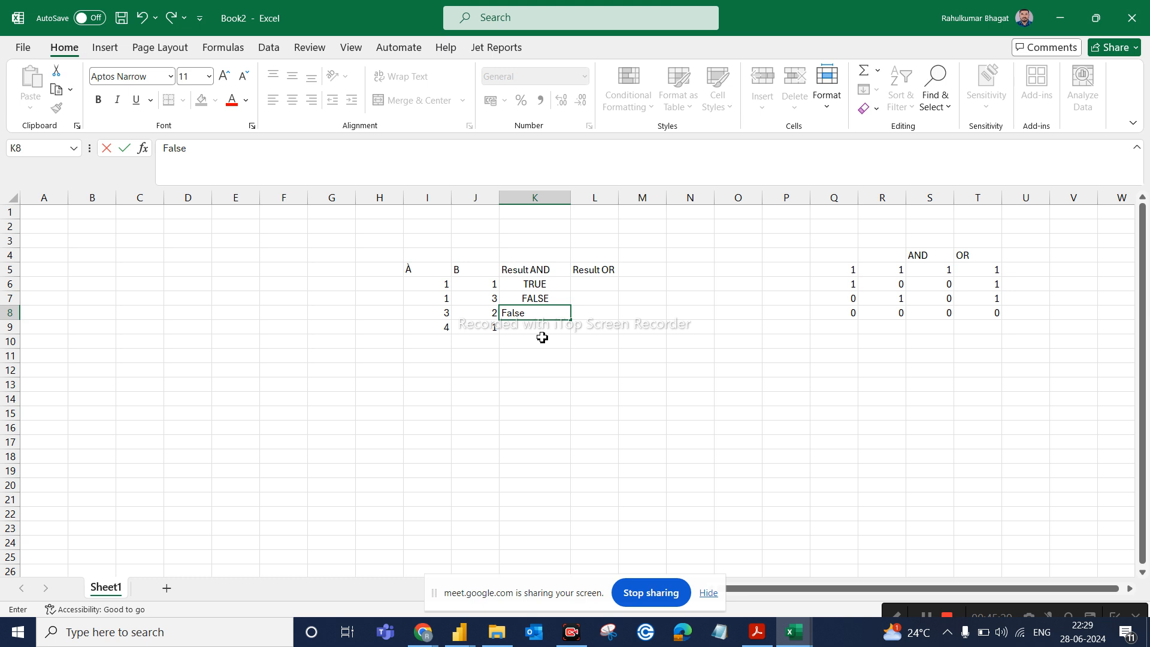
left_click(474, 355)
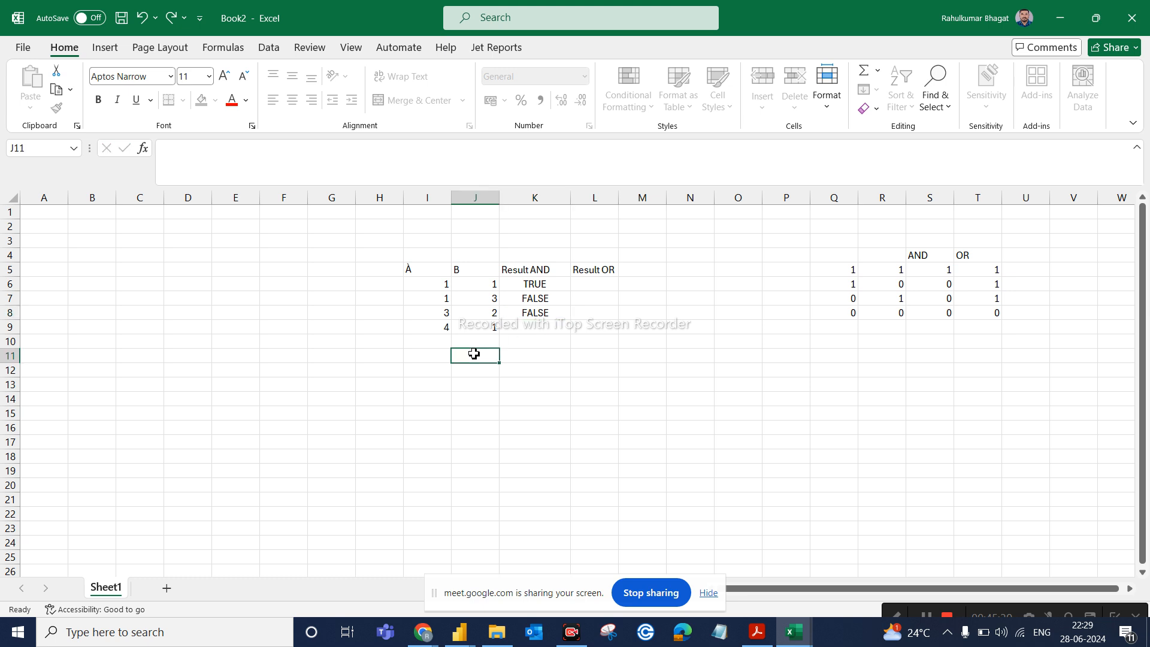
Enter False in K9 as the AND result for the values 4 and 1
left_click(429, 340)
left_click(431, 327)
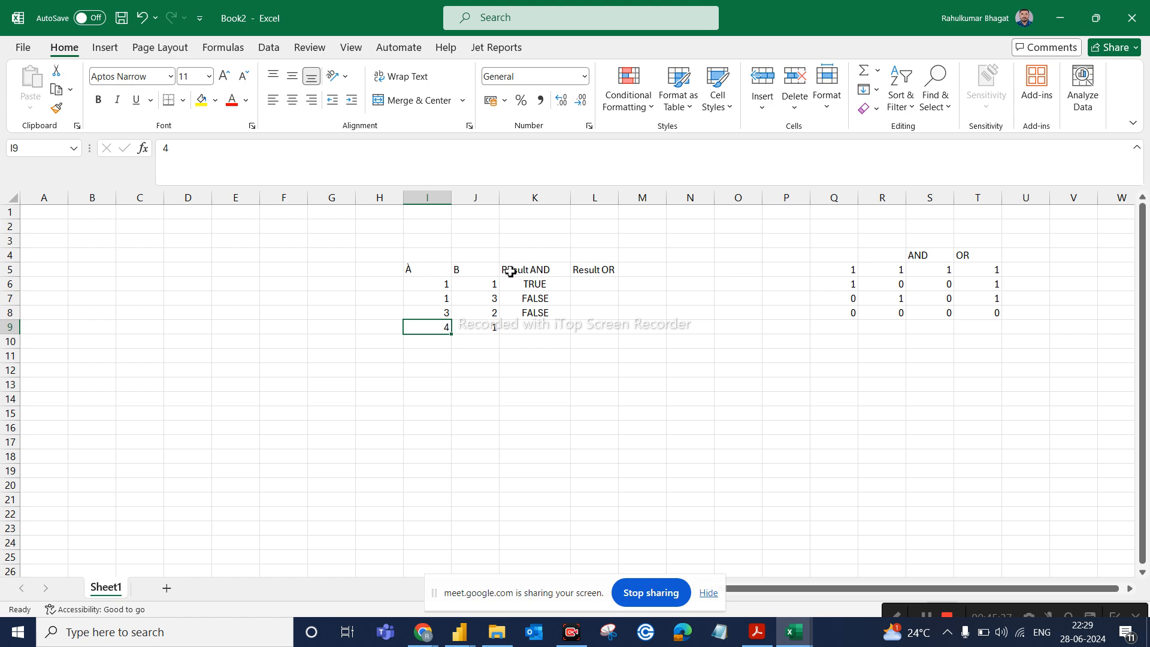
double_click(545, 331)
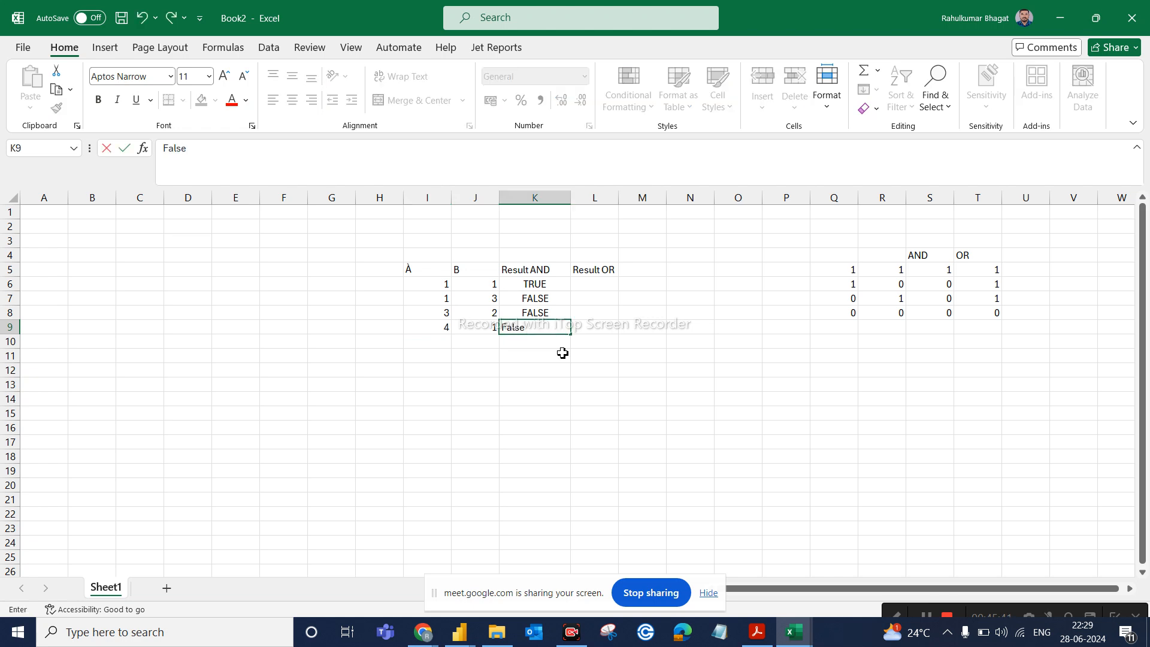
left_click(562, 353)
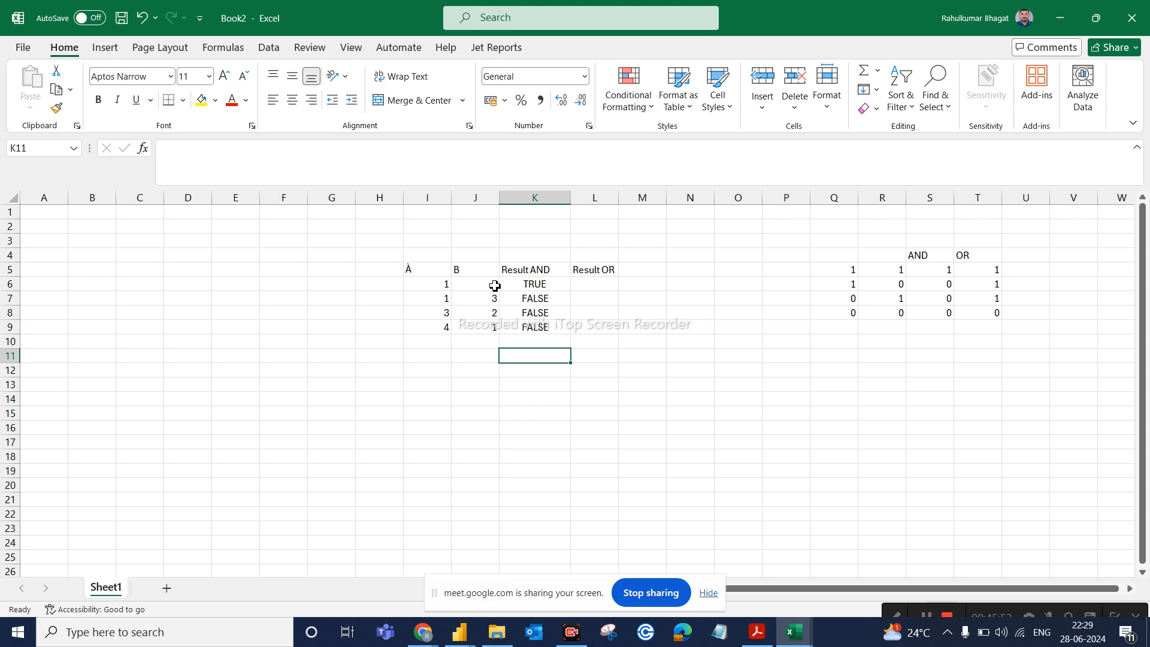
Enter True in L6 as the OR result for the row with 1 and 1
left_click(604, 286)
type("T")
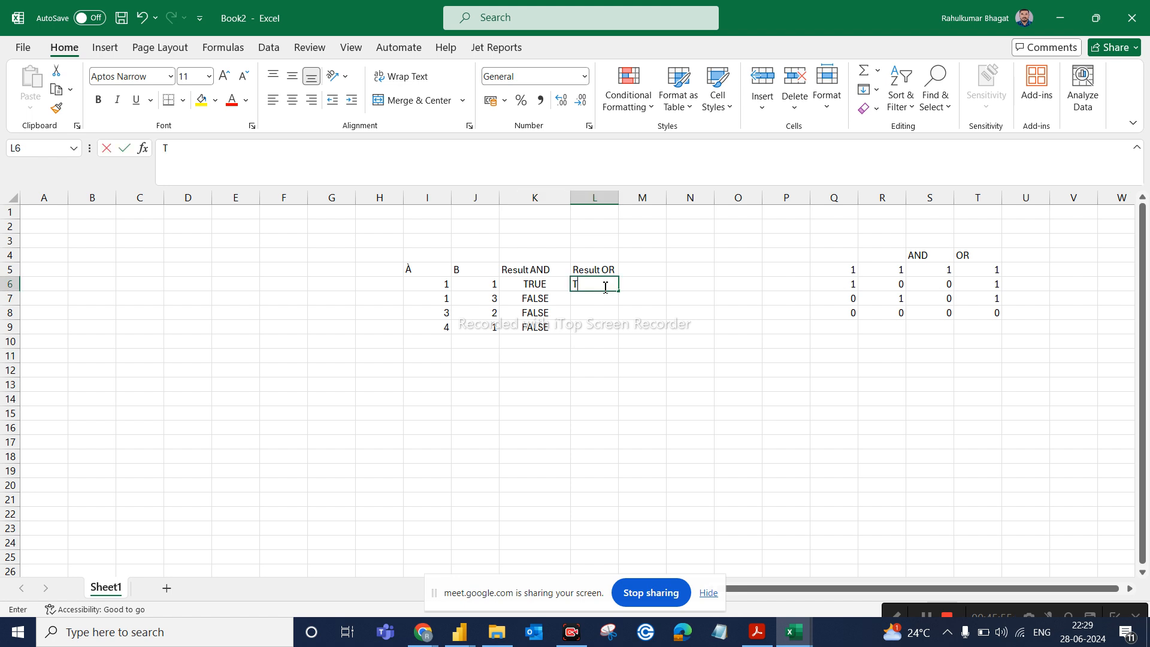
type("rue")
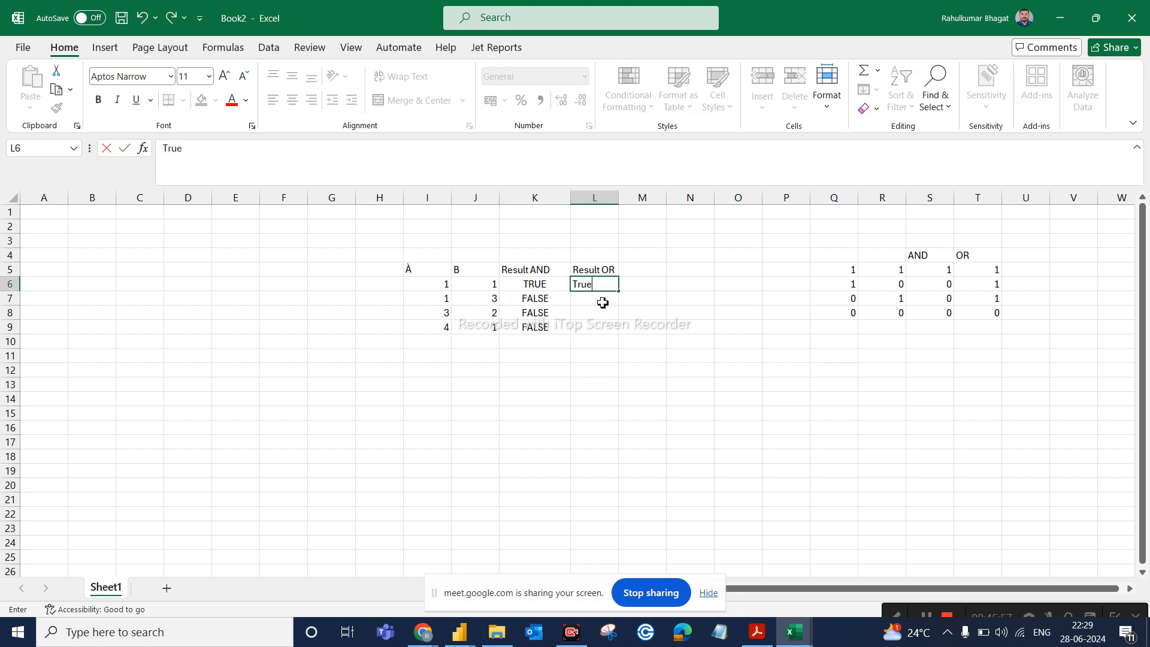
Complete the Result OR column by entering True in L7, False in L8 and True in L9
key("Return")
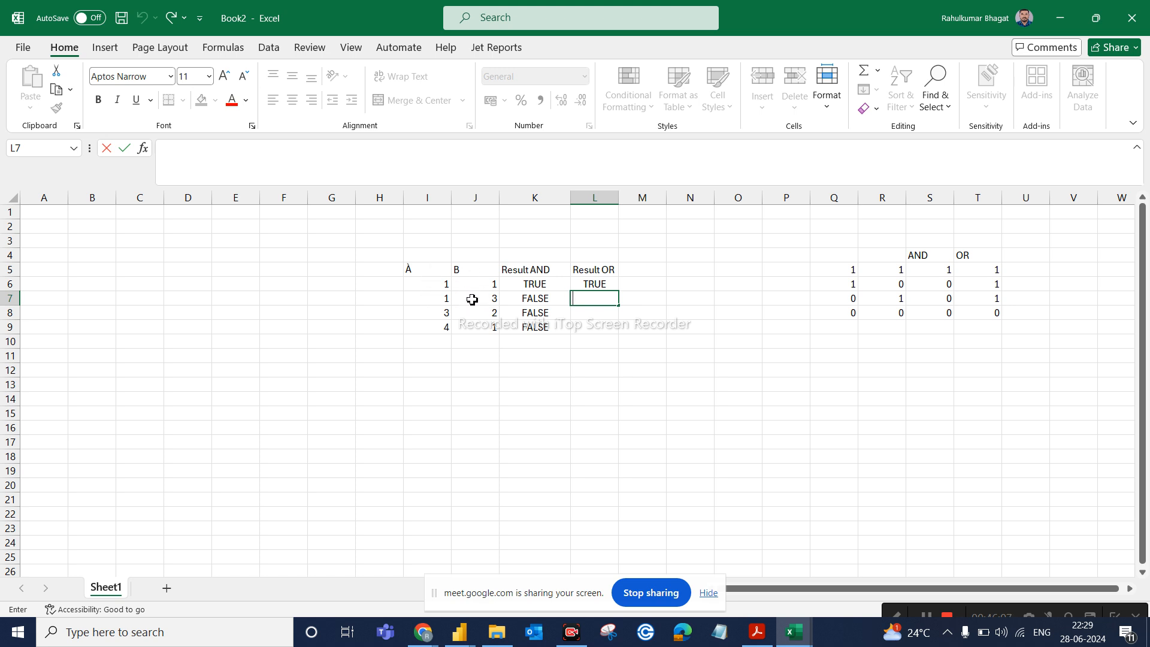
type("True")
key("Return")
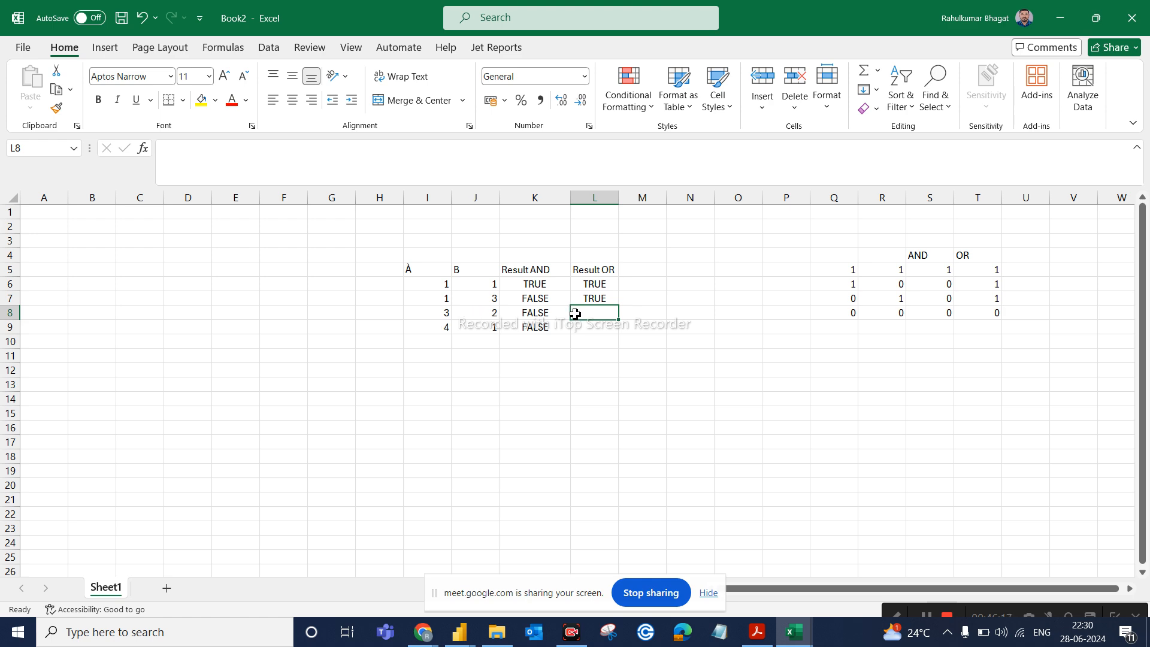
type("False")
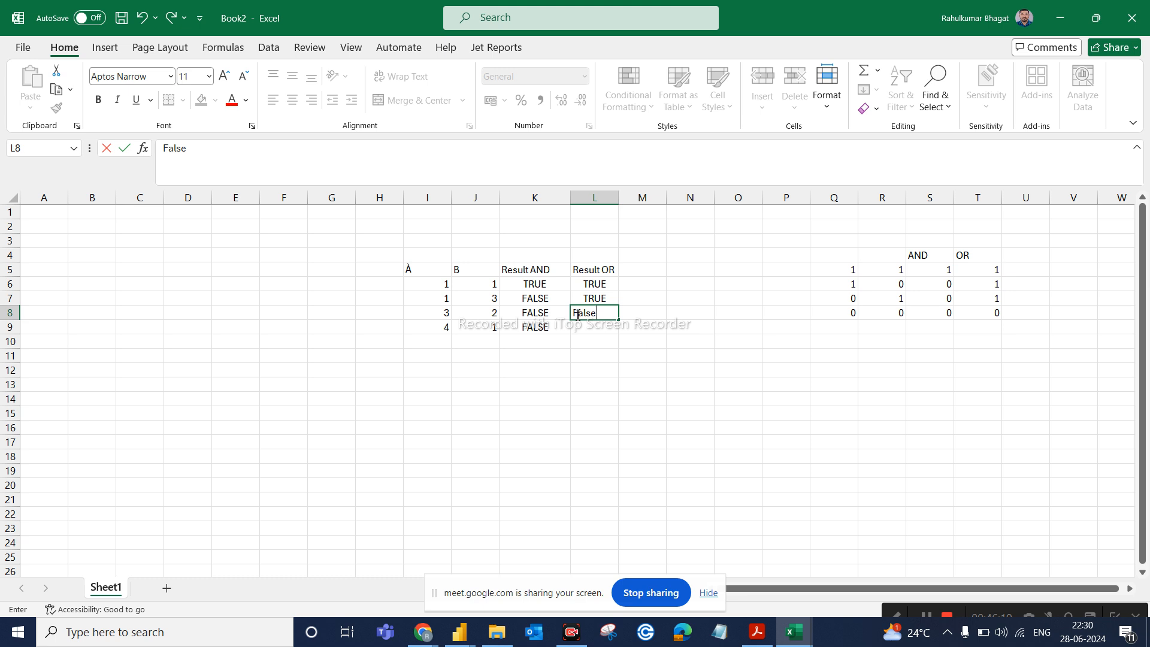
left_click(589, 339)
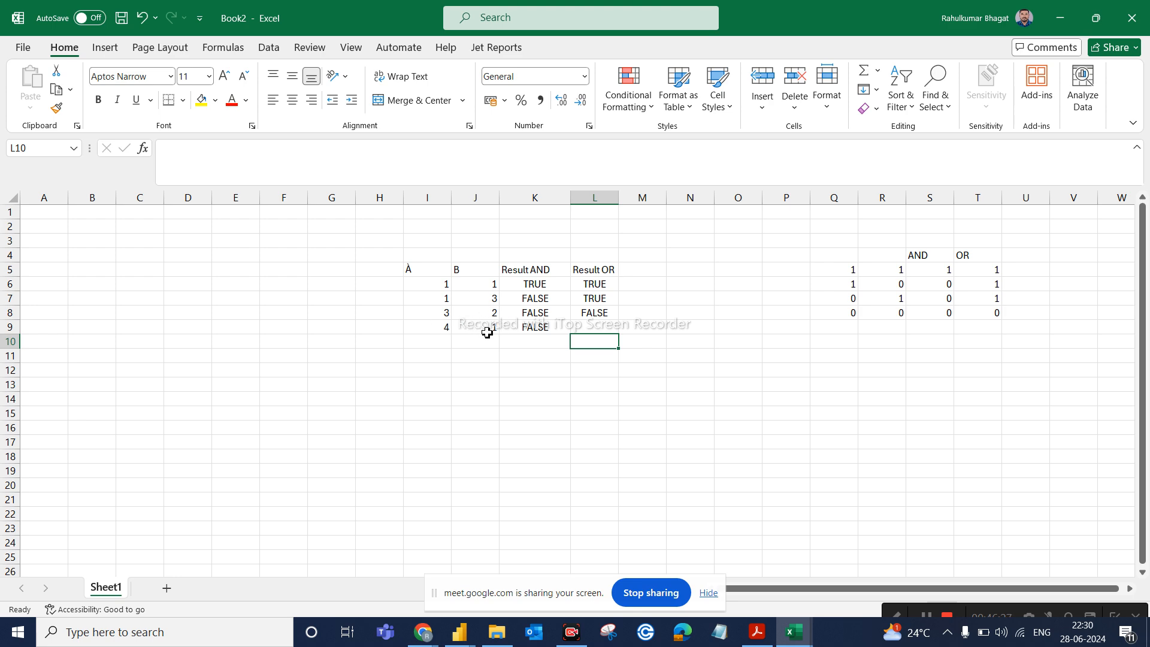
left_click(591, 327)
type("Tr")
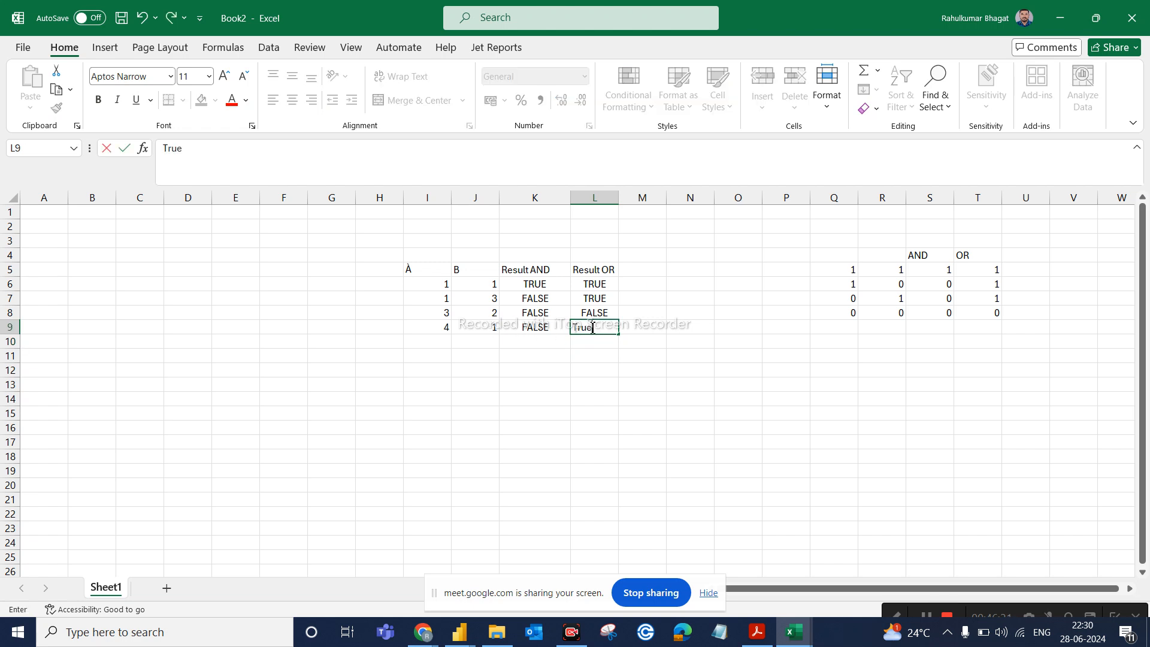
type("ue")
left_click(604, 383)
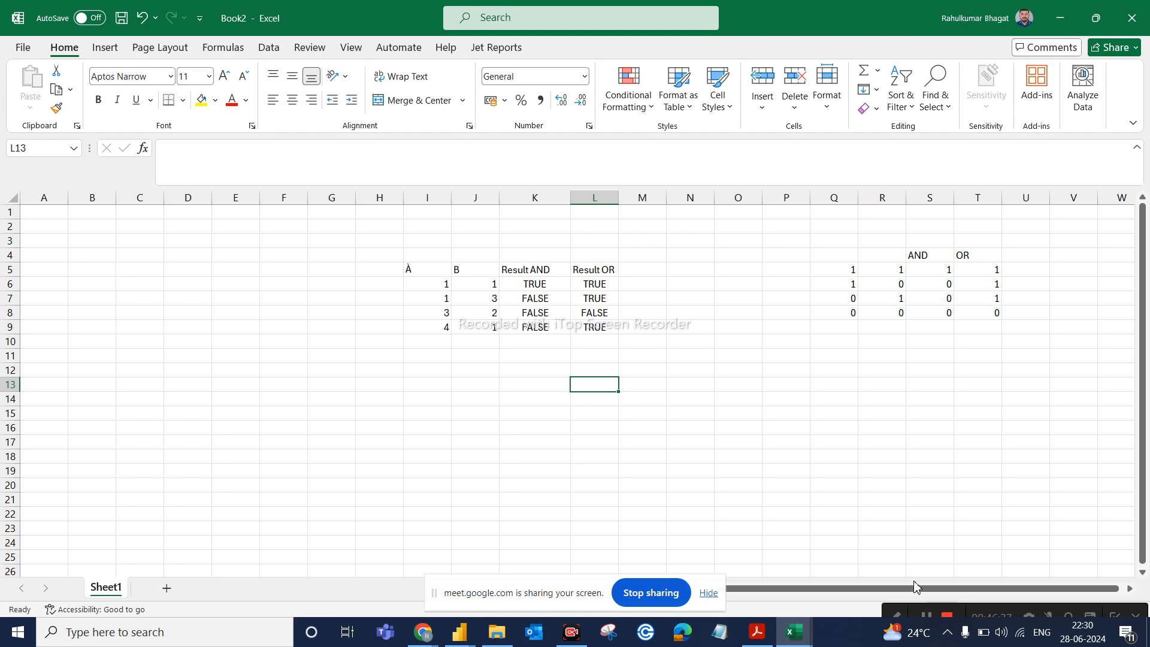
Switch to the PDF presentation in Adobe Acrobat to view the DAX Operators slide
left_click(758, 633)
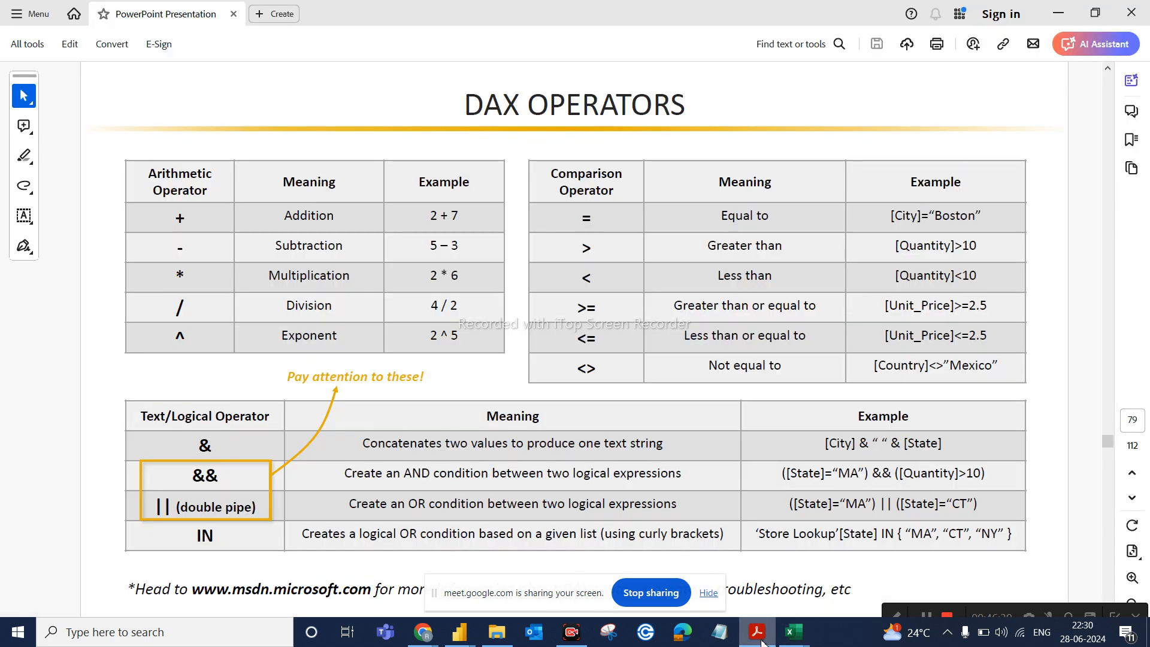